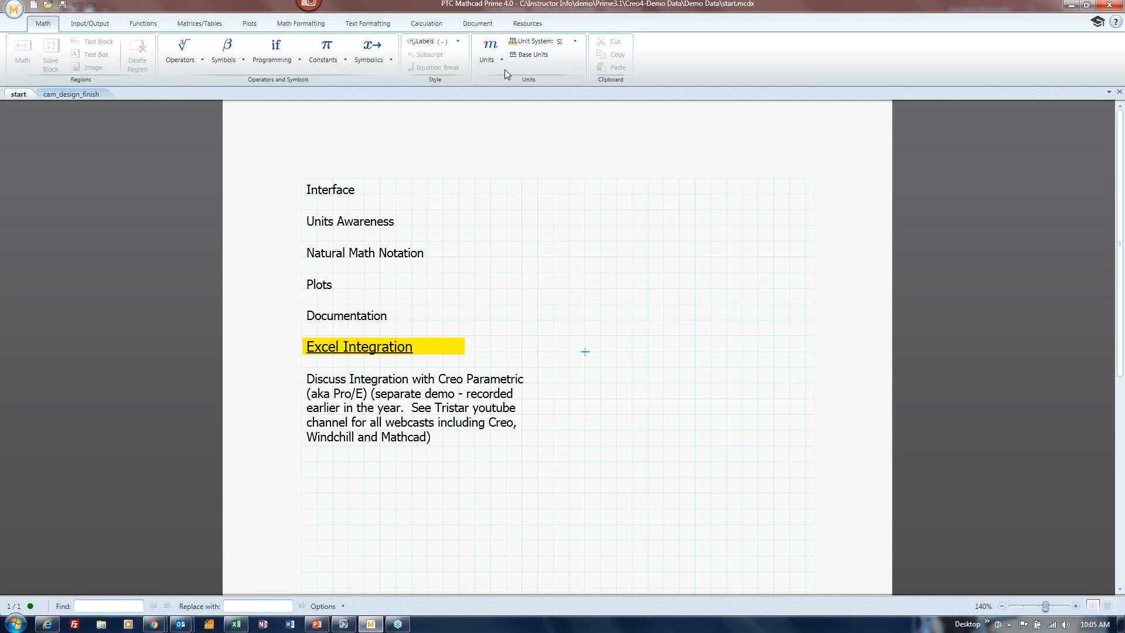
# Browse the Math tab's Operators, Symbols and Programming palettes, leaving the Greek letters and symbols palette open.
pyautogui.click(434, 194)
pyautogui.click(536, 209)
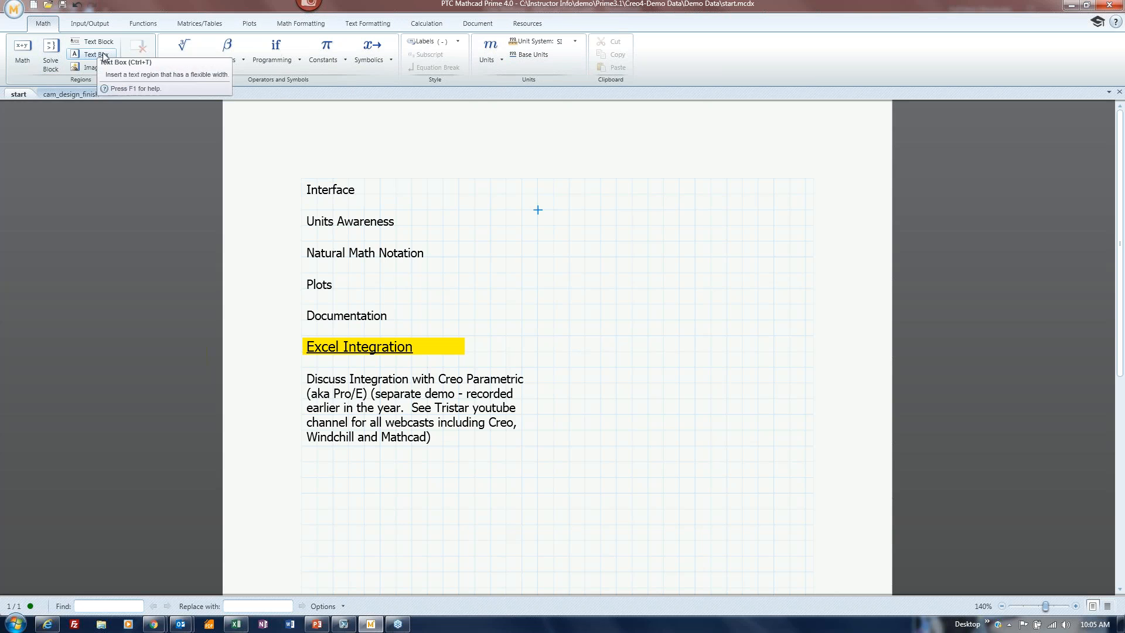
pyautogui.click(182, 61)
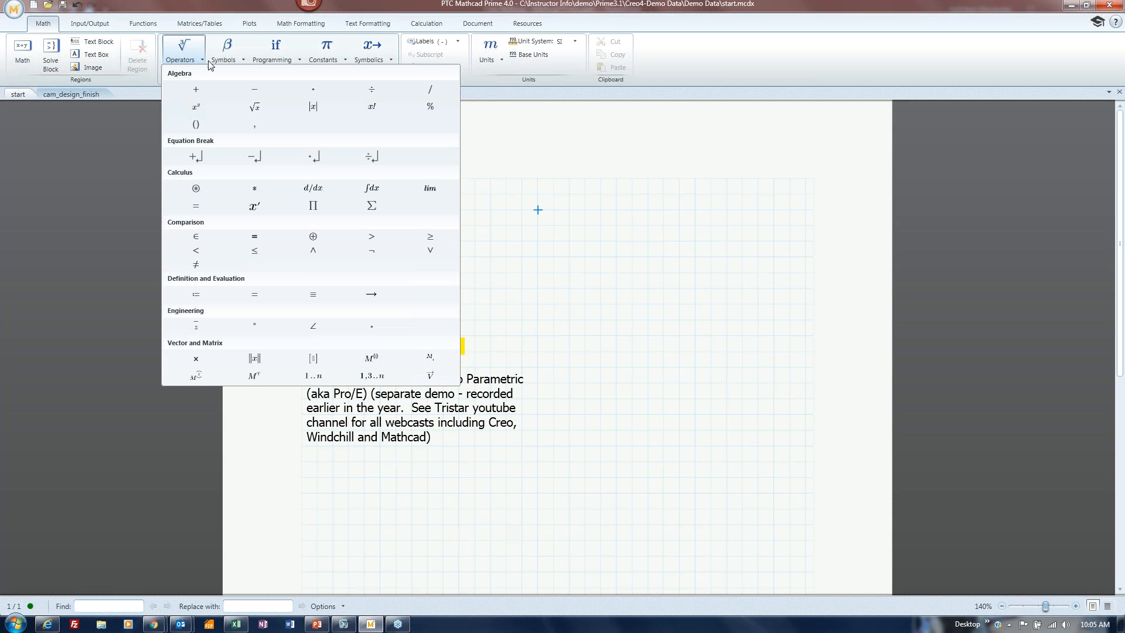
pyautogui.click(232, 59)
pyautogui.click(263, 61)
pyautogui.click(190, 61)
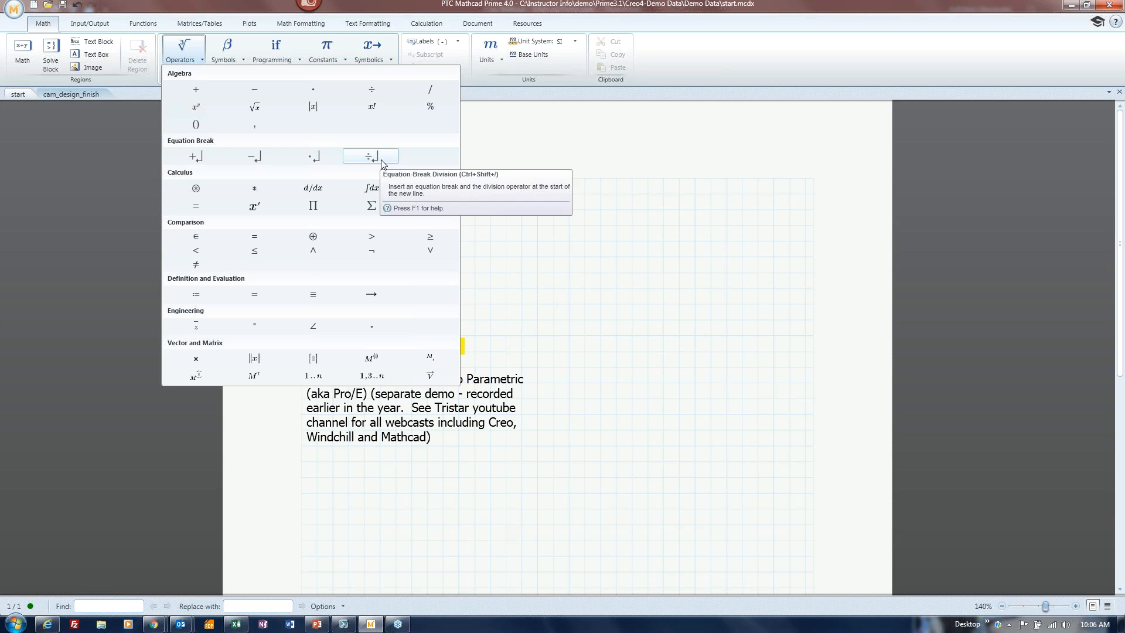
pyautogui.click(221, 57)
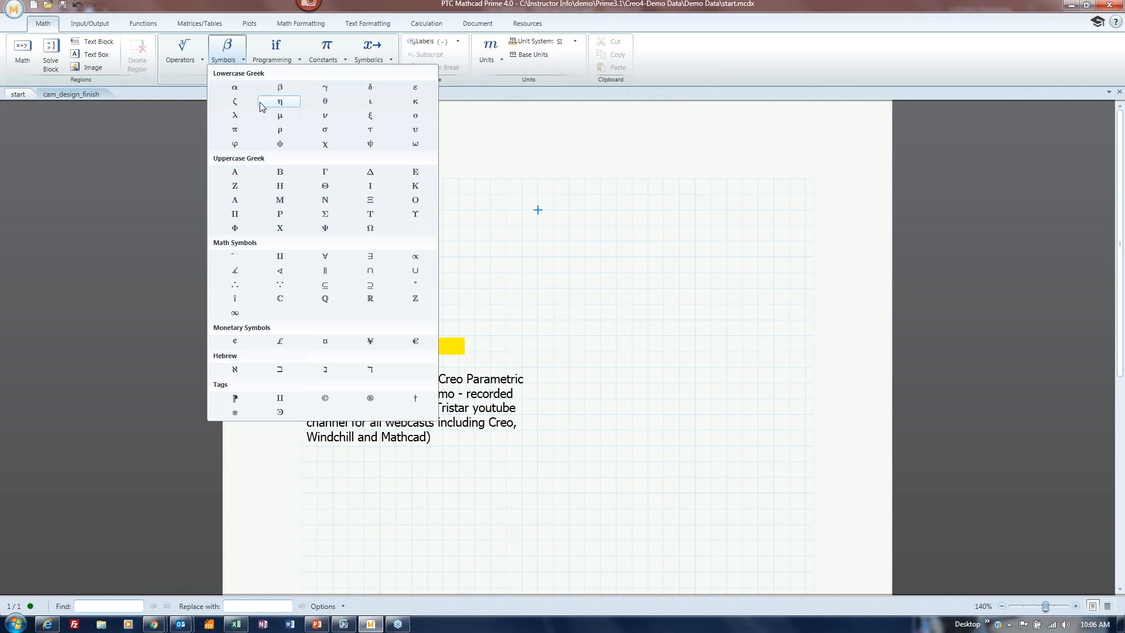
# Look through the Programming, Constants and Symbolics palettes, then dismiss them over the blank worksheet.
pyautogui.click(266, 58)
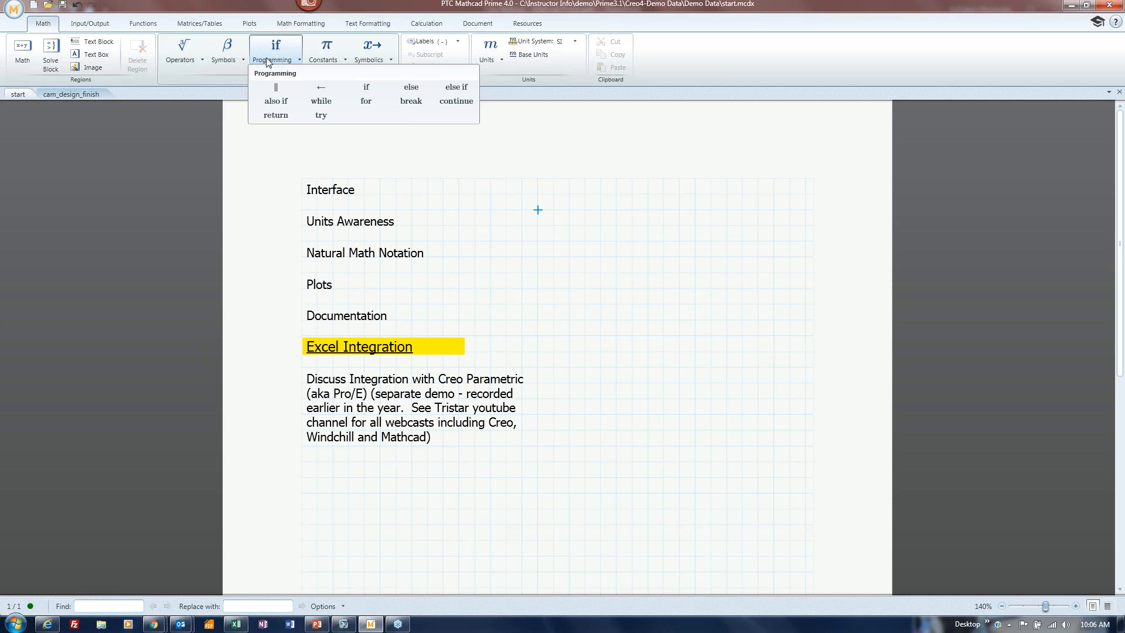
pyautogui.click(323, 57)
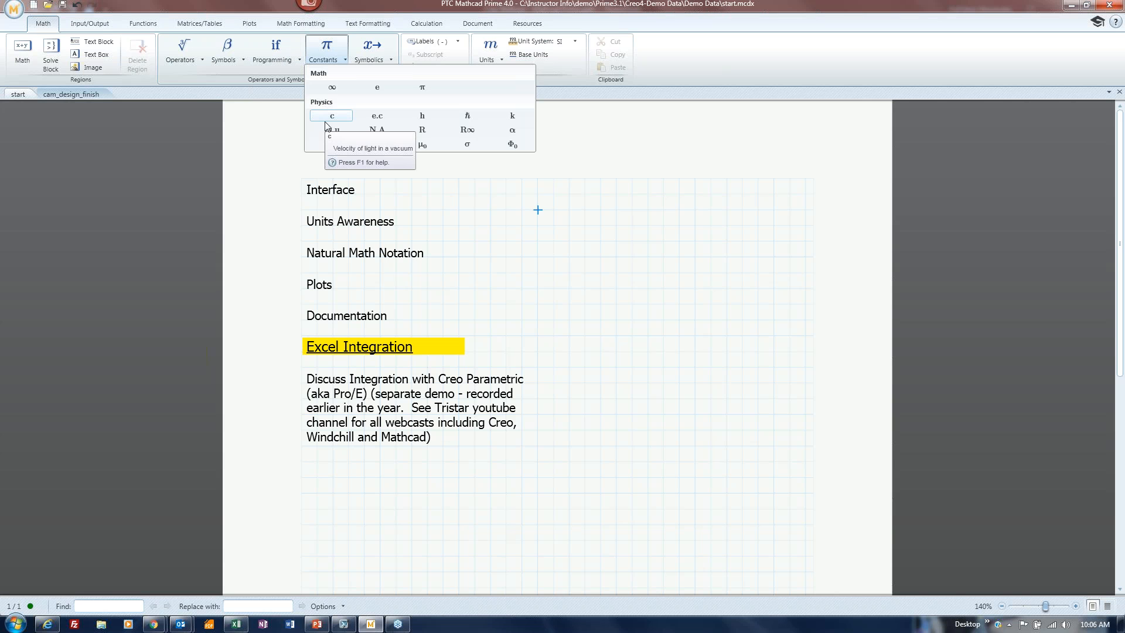
pyautogui.click(376, 59)
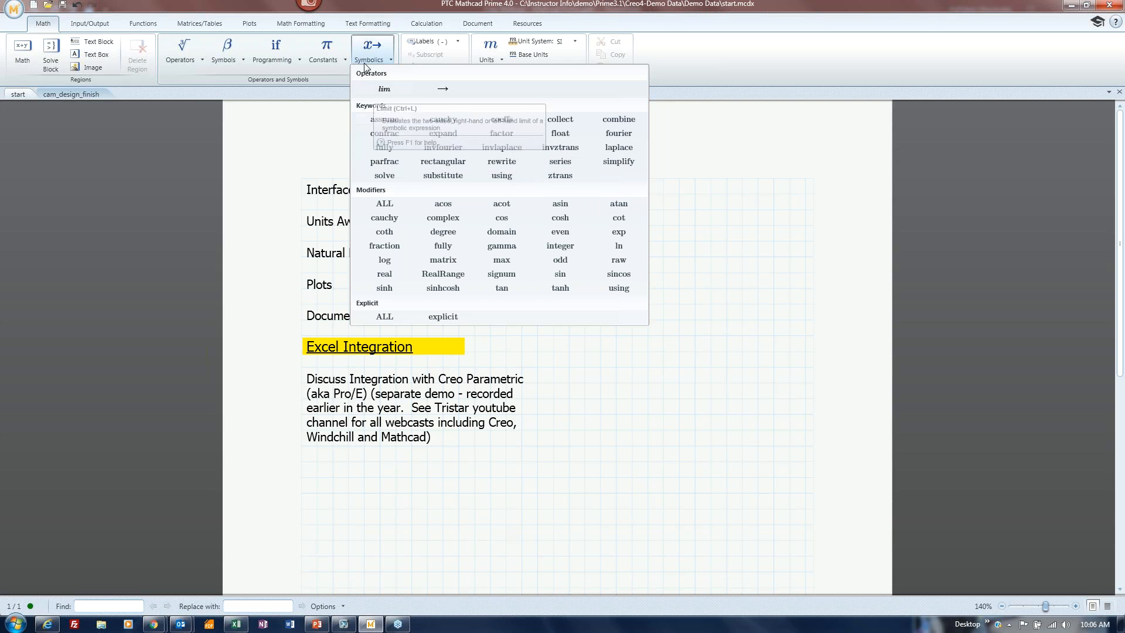
pyautogui.click(814, 196)
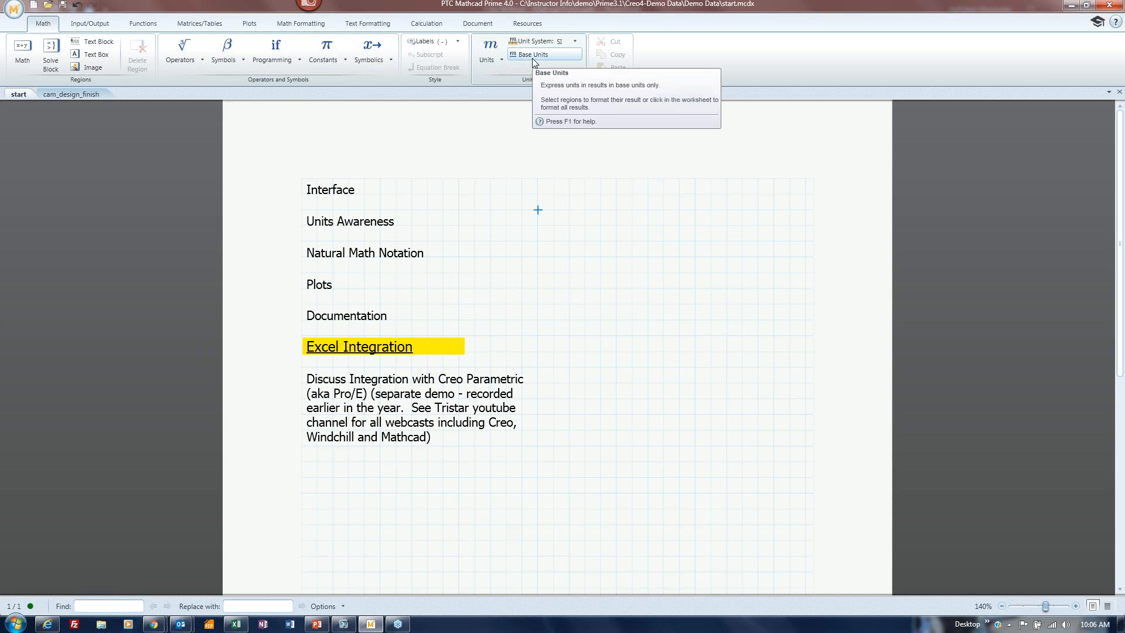
# Switch the ribbon to the Input/Output tab showing worksheet inclusion, data import and Excel tools.
pyautogui.click(100, 26)
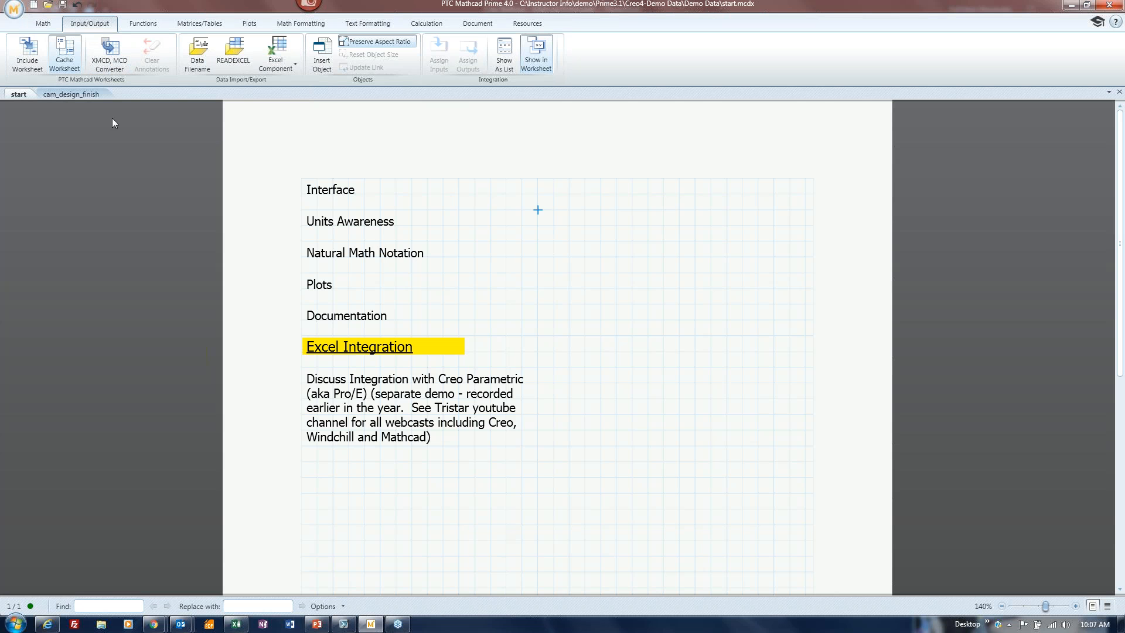
# On the Functions tab, view the File Access and Probability Distribution function lists.
pyautogui.click(143, 22)
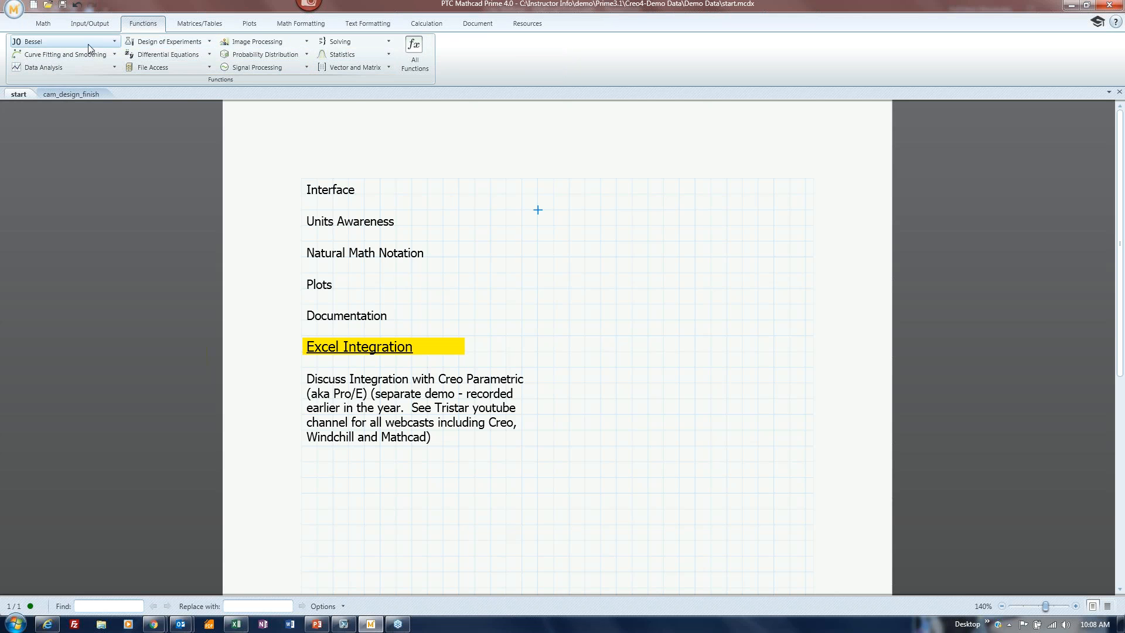
pyautogui.click(210, 67)
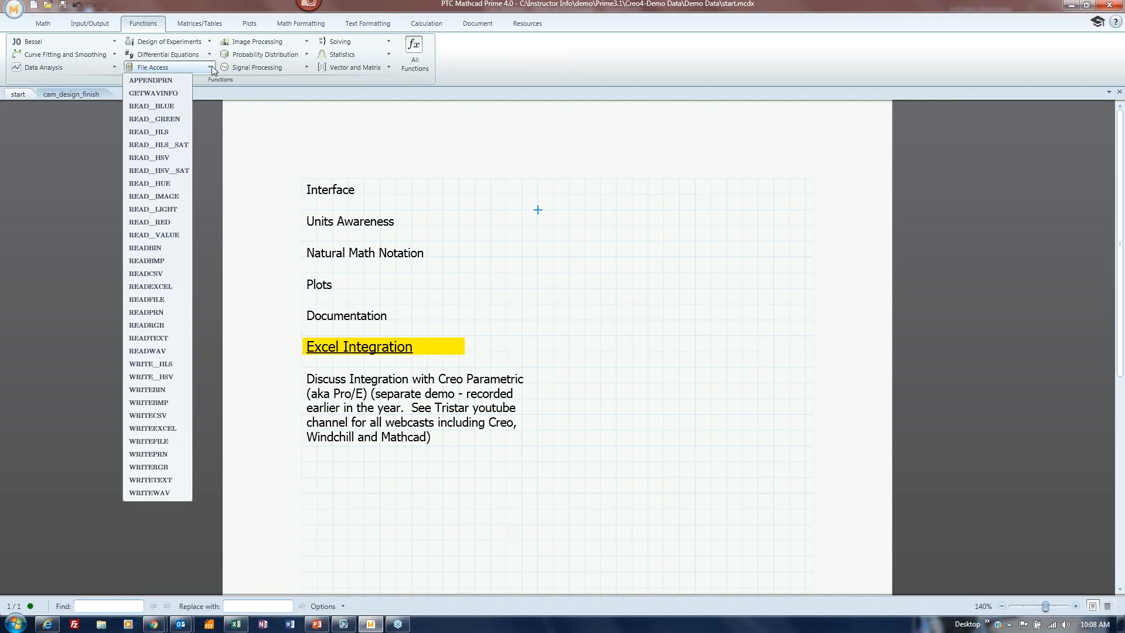
pyautogui.click(212, 66)
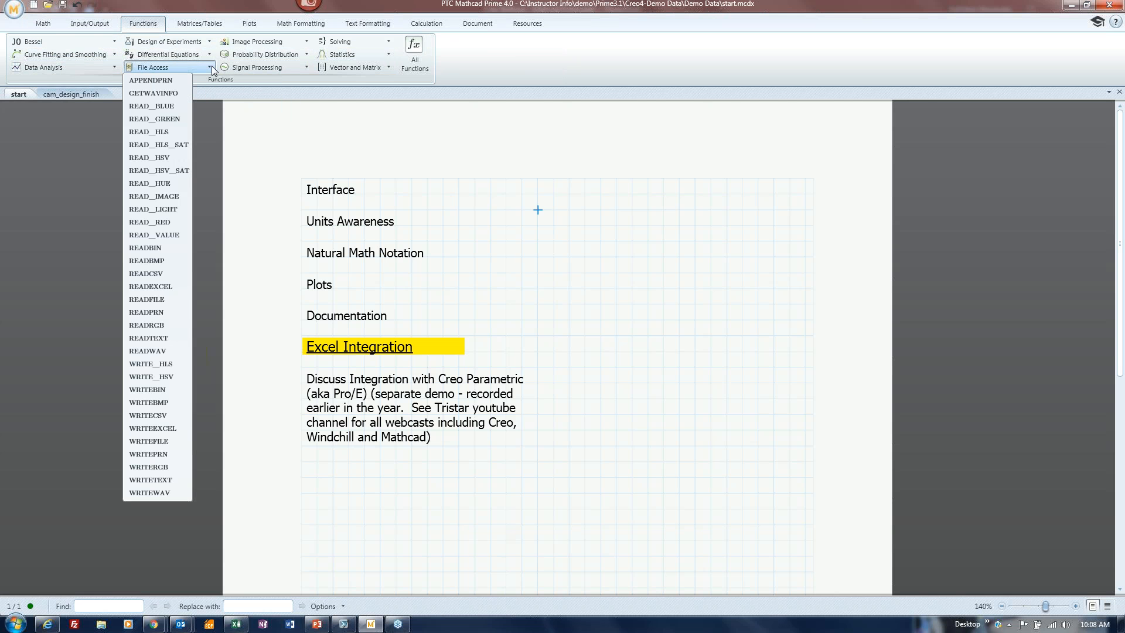
pyautogui.click(305, 55)
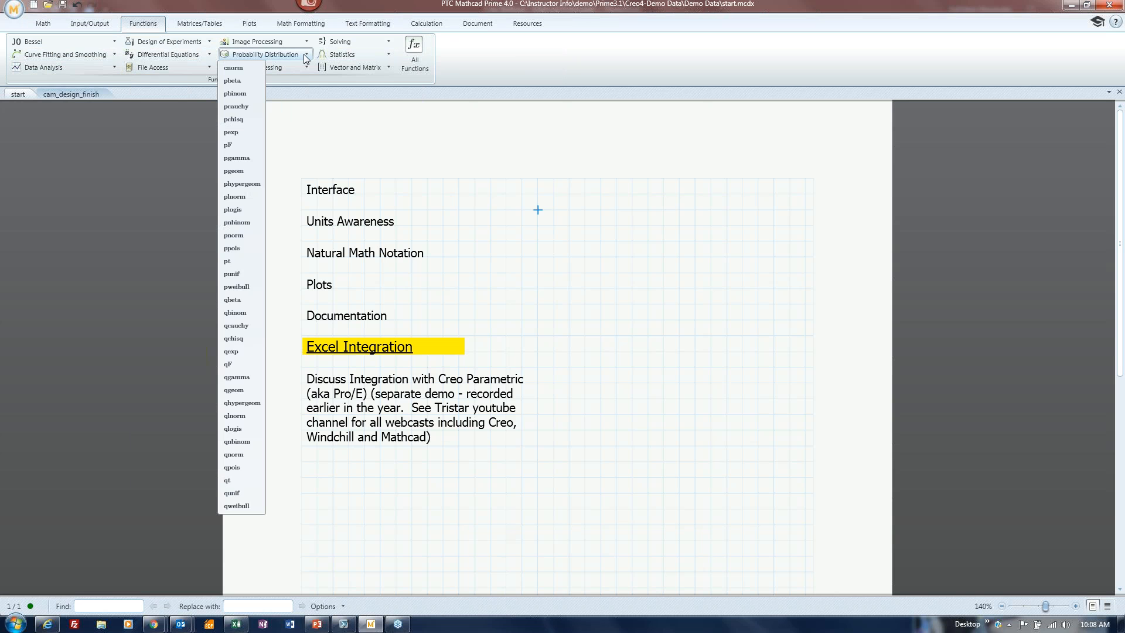
# Open, widen and close the All Functions panel, then switch to Matrices/Tables.
pyautogui.click(415, 56)
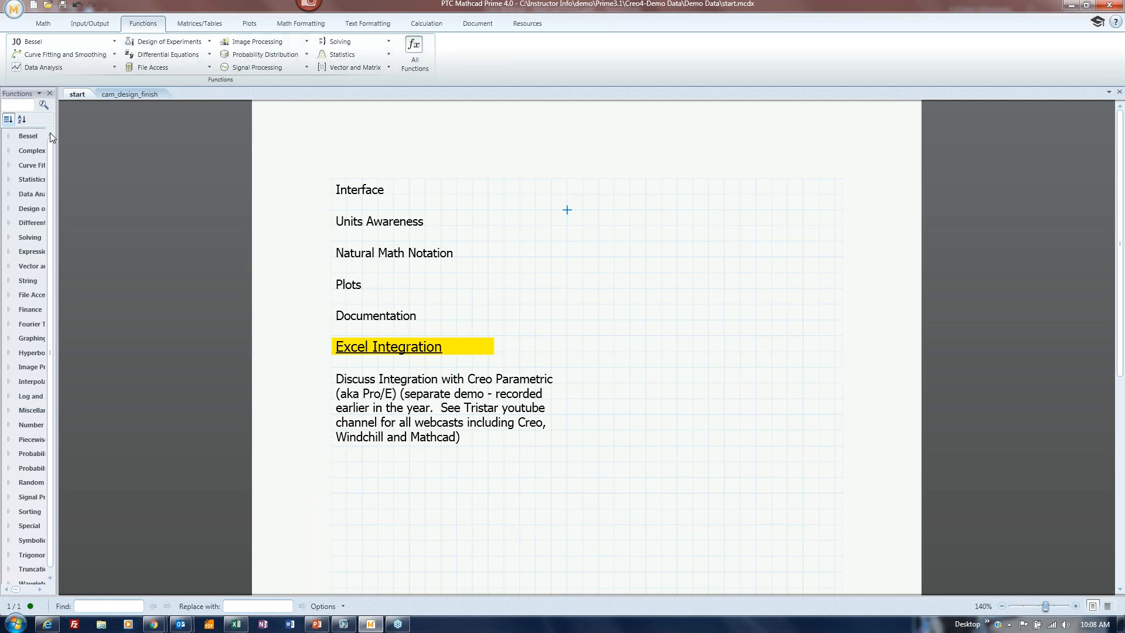
pyautogui.moveTo(56, 153); pyautogui.dragTo(177, 157)
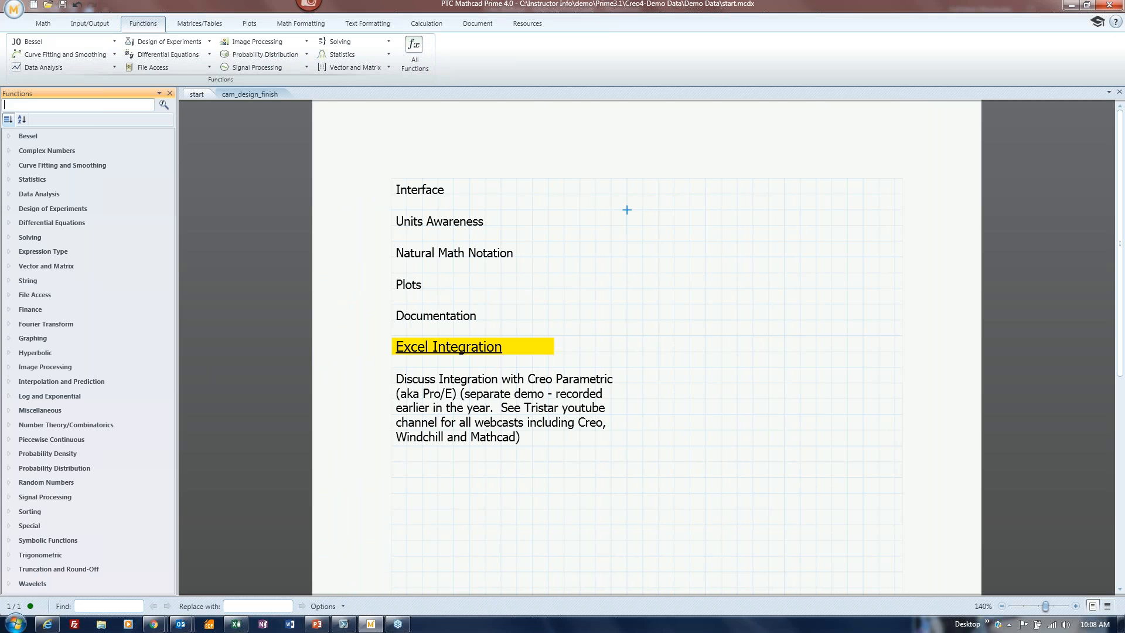
pyautogui.click(170, 93)
pyautogui.click(199, 24)
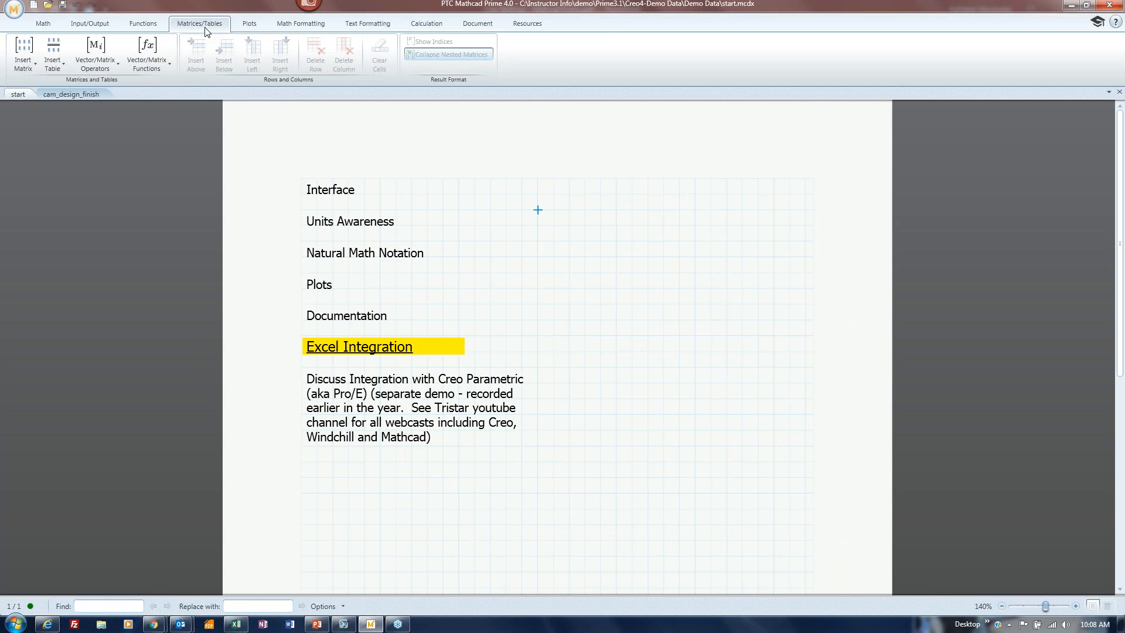
# Preview the Insert Matrix and Insert Table size pickers without inserting, then switch to Plots.
pyautogui.click(30, 64)
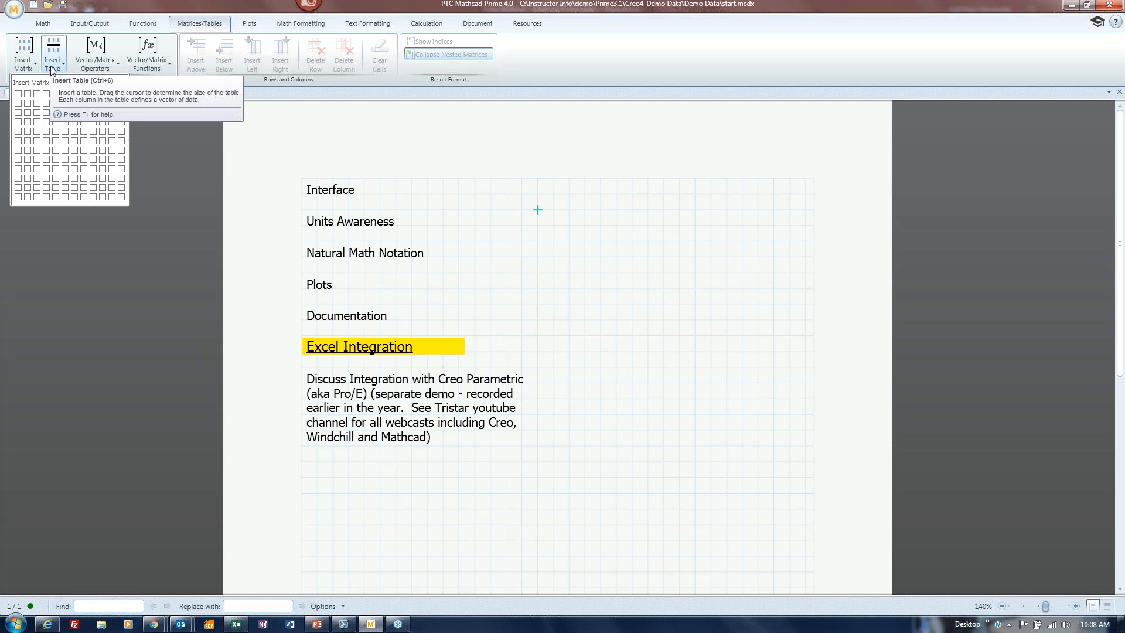
pyautogui.click(53, 68)
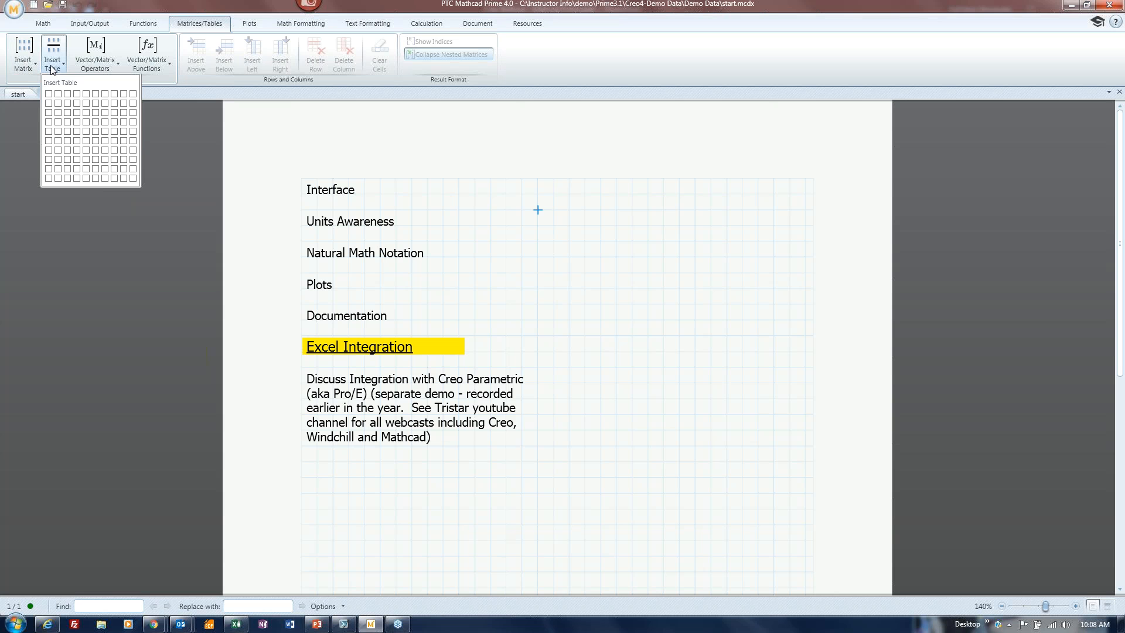
pyautogui.click(111, 272)
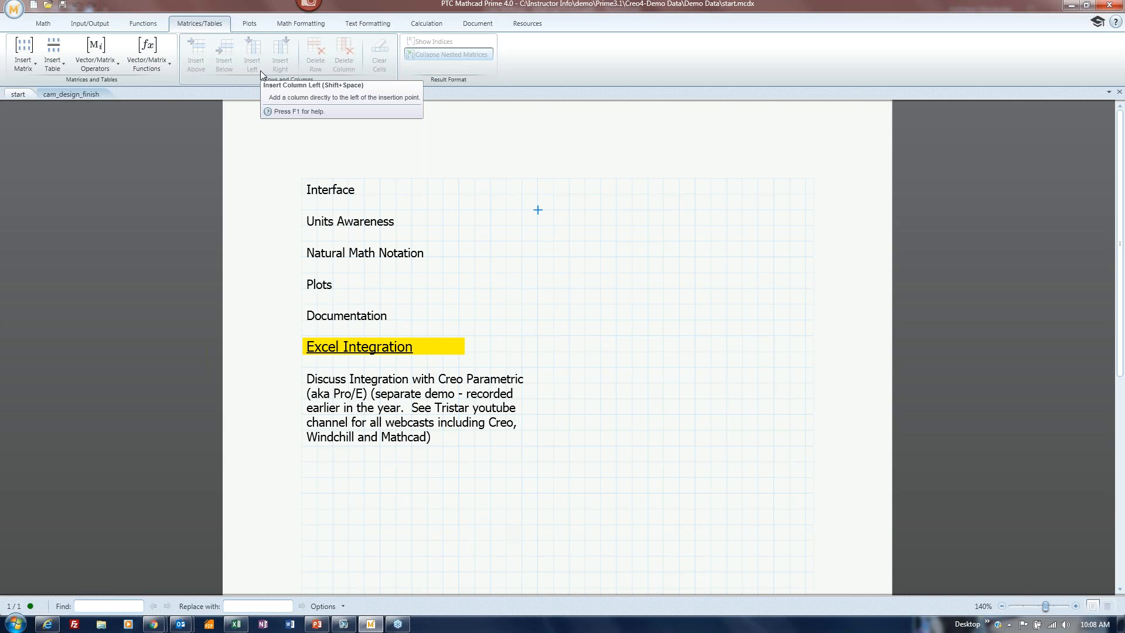
pyautogui.click(246, 26)
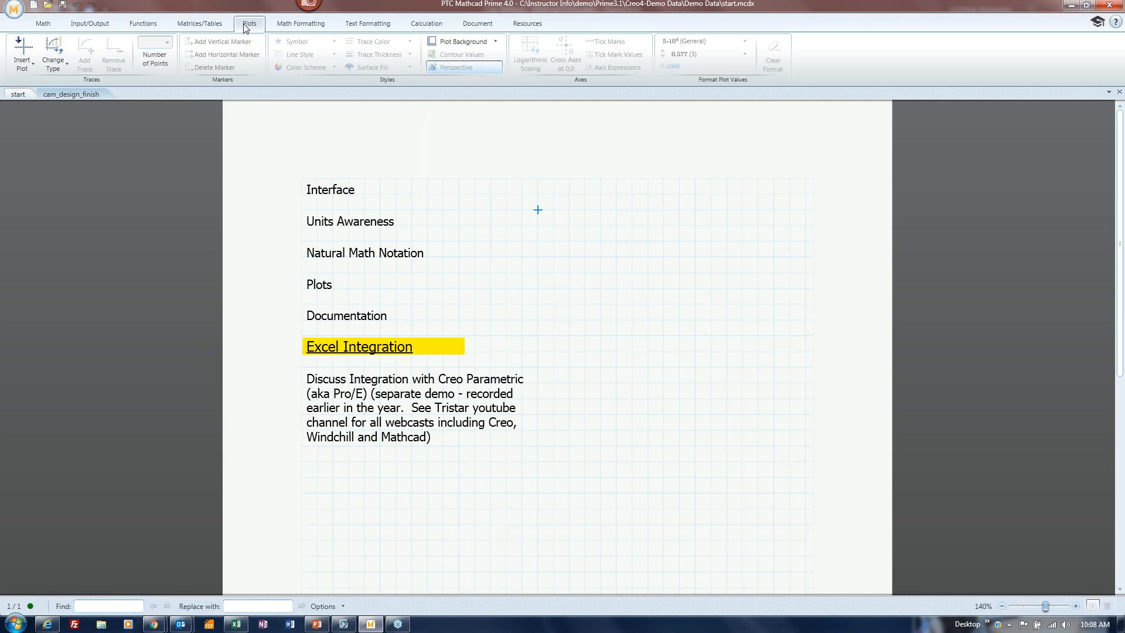
# Preview the Insert Plot and Change Type lists without inserting, then switch to Math Formatting.
pyautogui.click(31, 65)
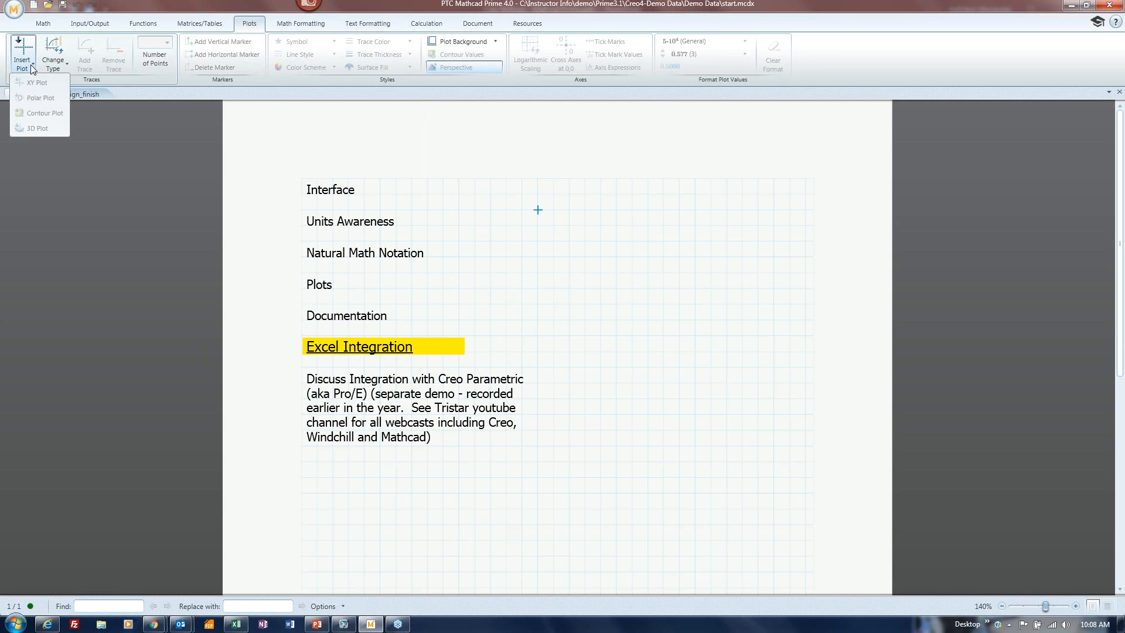
pyautogui.click(65, 64)
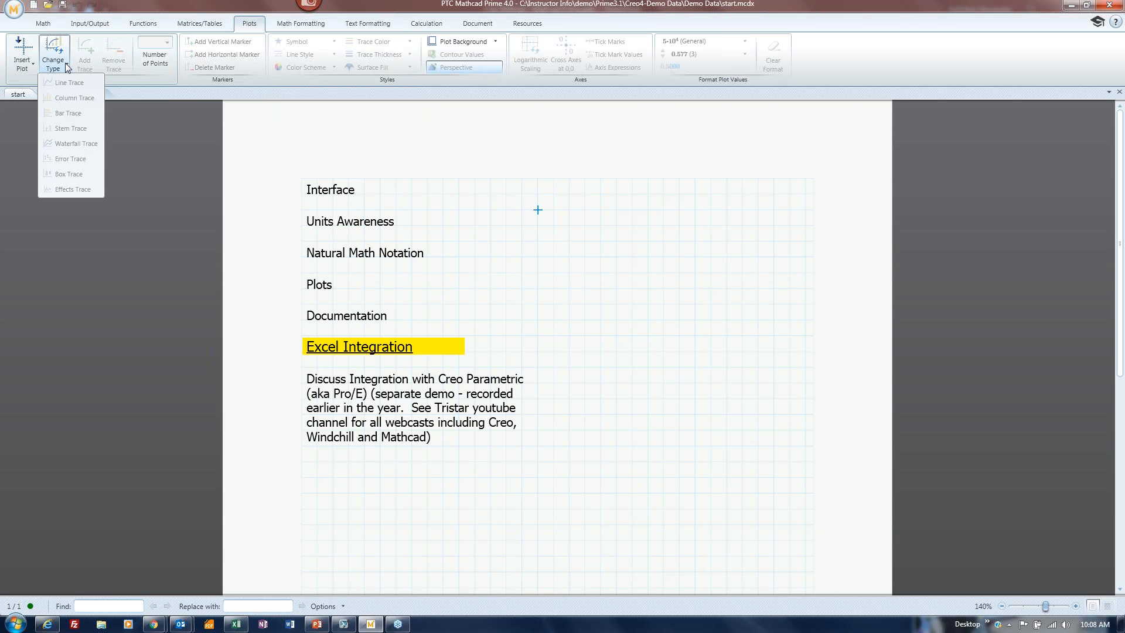
pyautogui.click(154, 175)
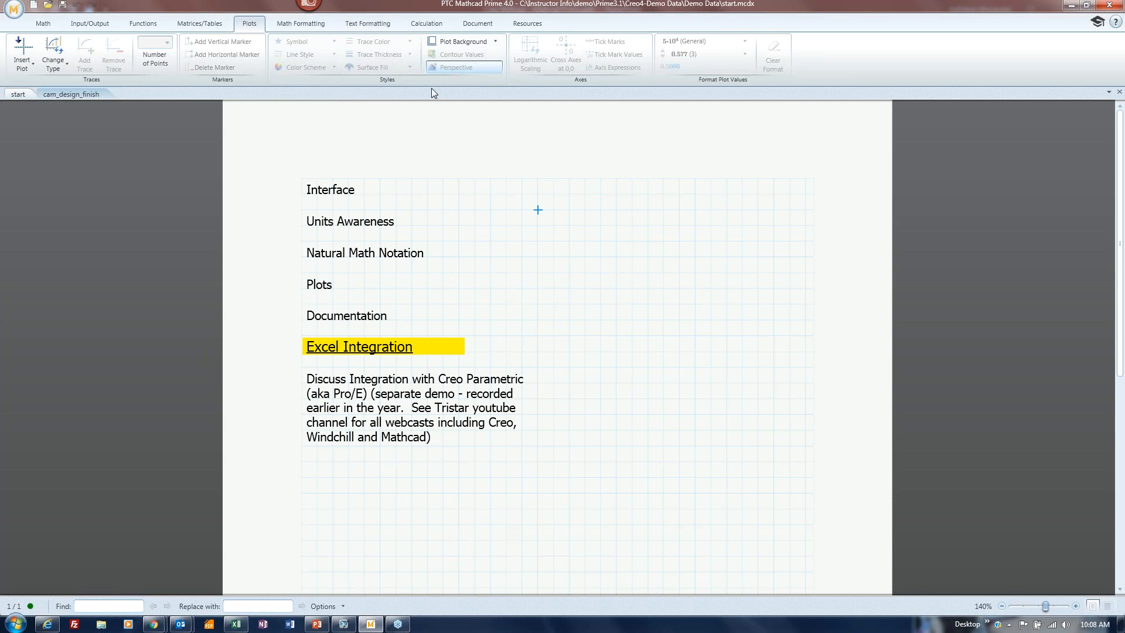
pyautogui.click(305, 28)
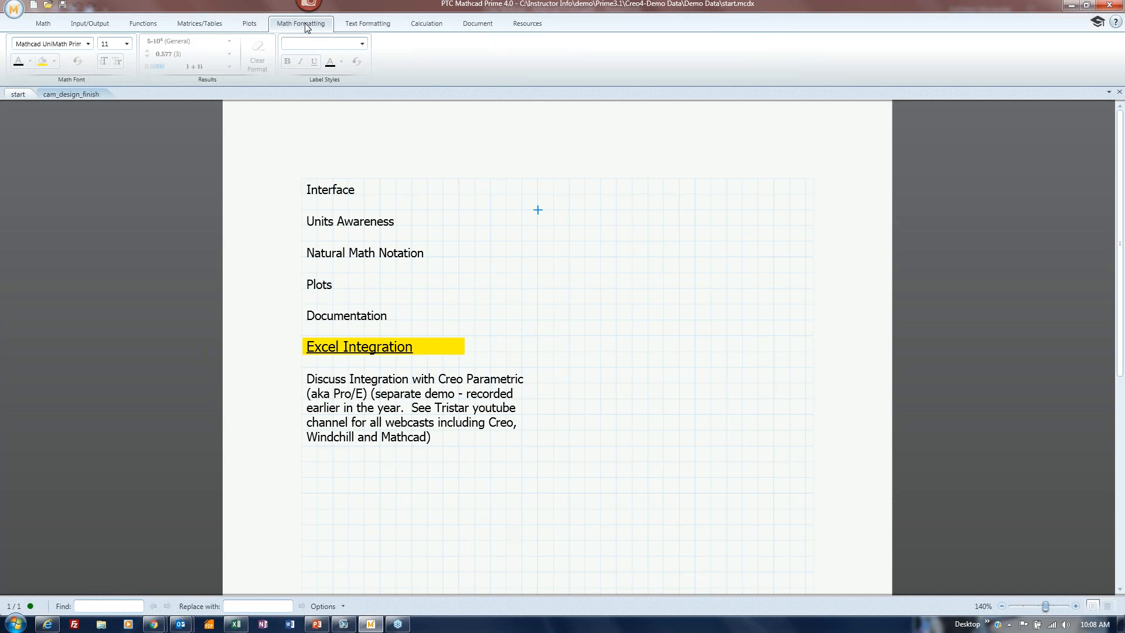
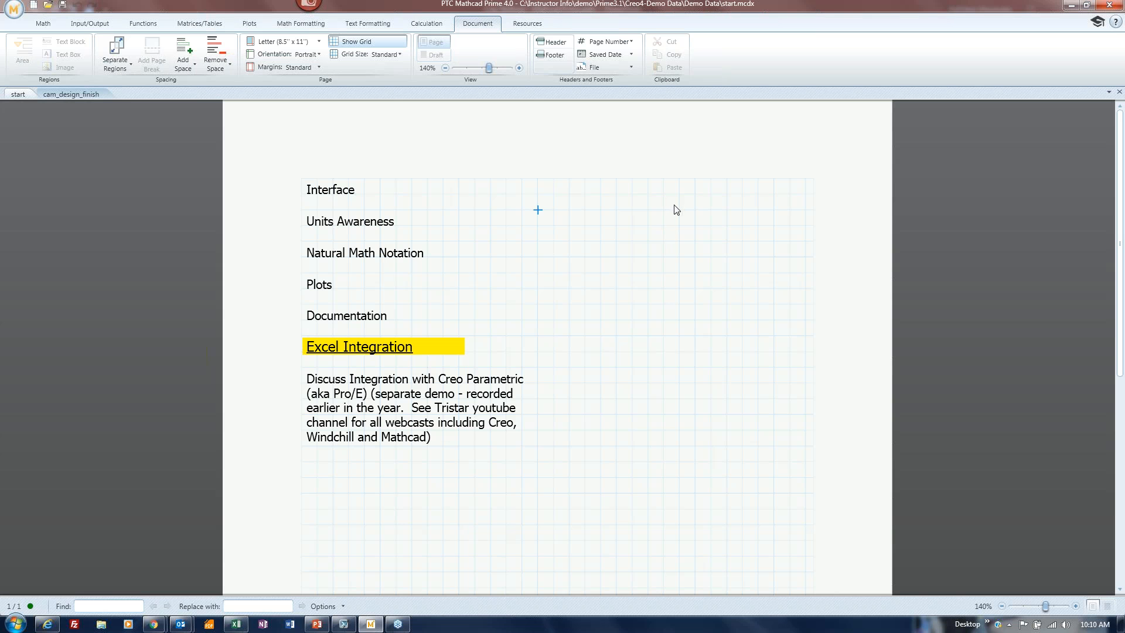
# Hide and re-show the worksheet grid, then try the Fine grid size and return to Standard.
pyautogui.click(355, 42)
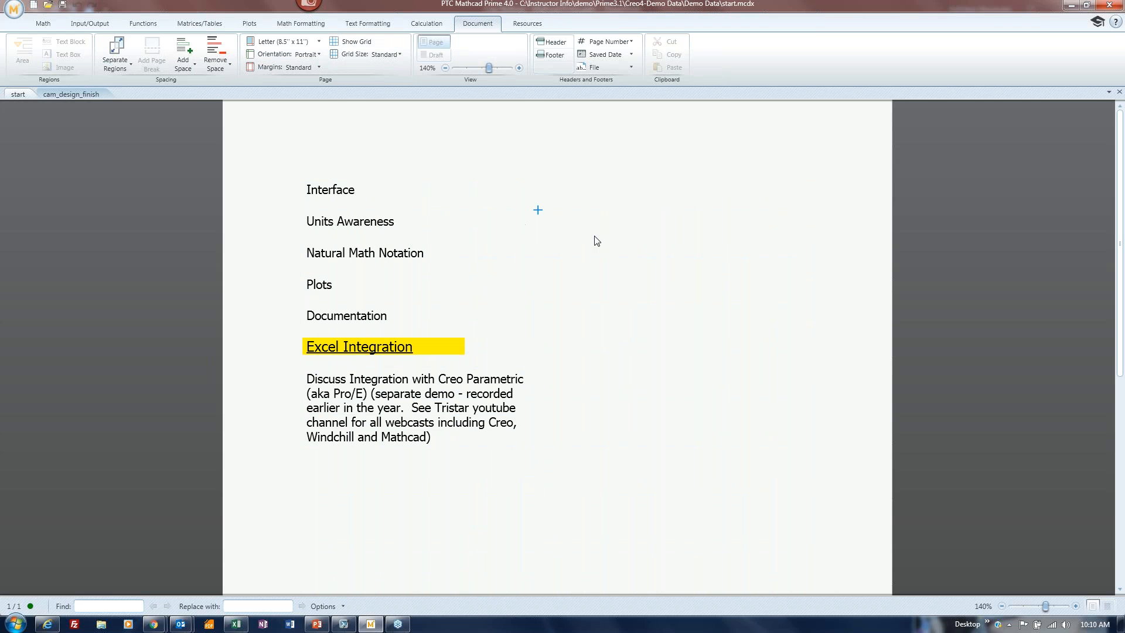
pyautogui.click(351, 43)
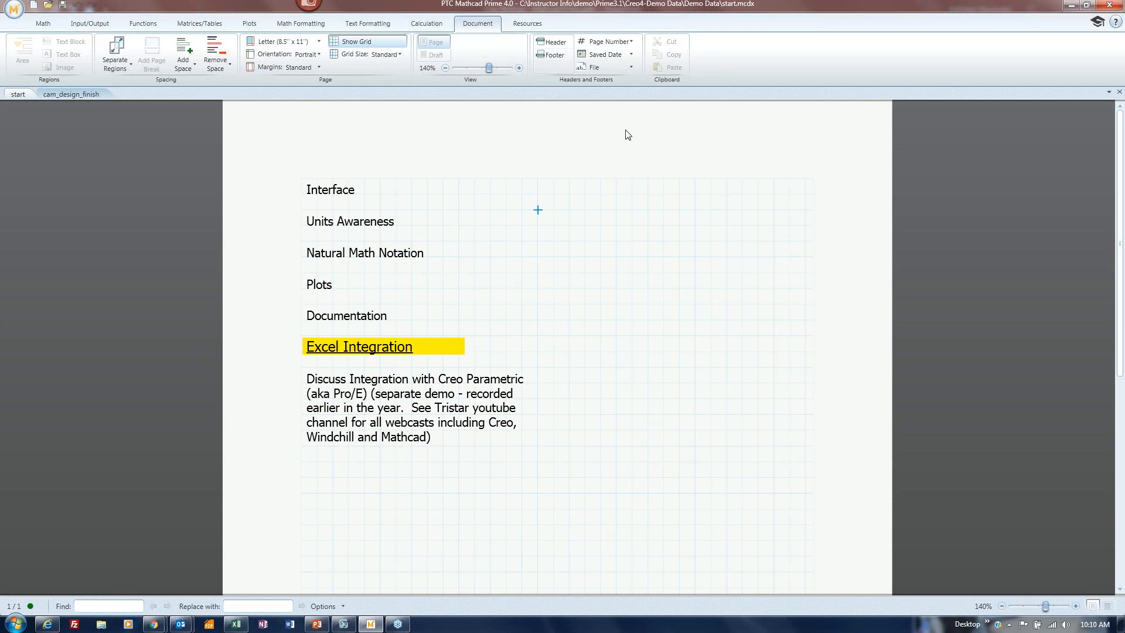
pyautogui.click(385, 54)
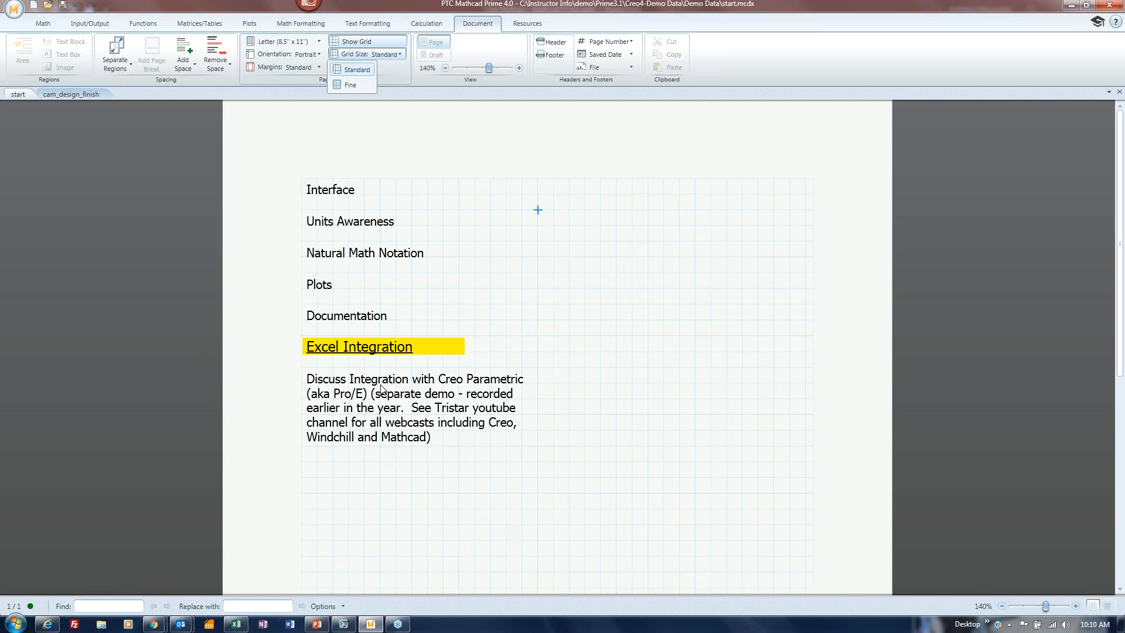
pyautogui.click(349, 85)
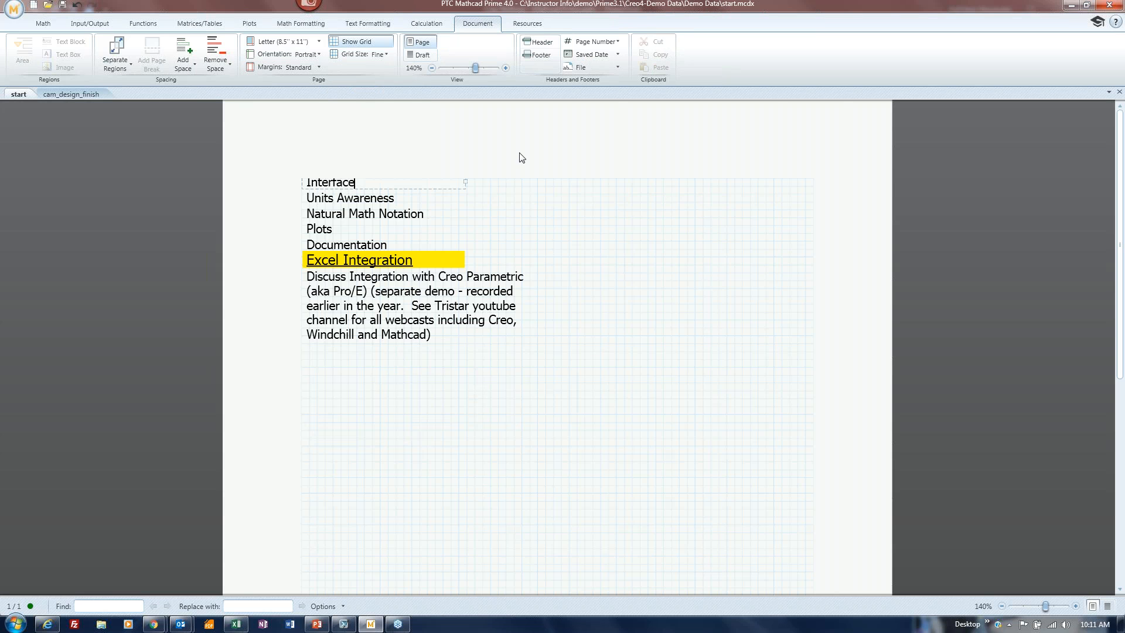
pyautogui.click(380, 54)
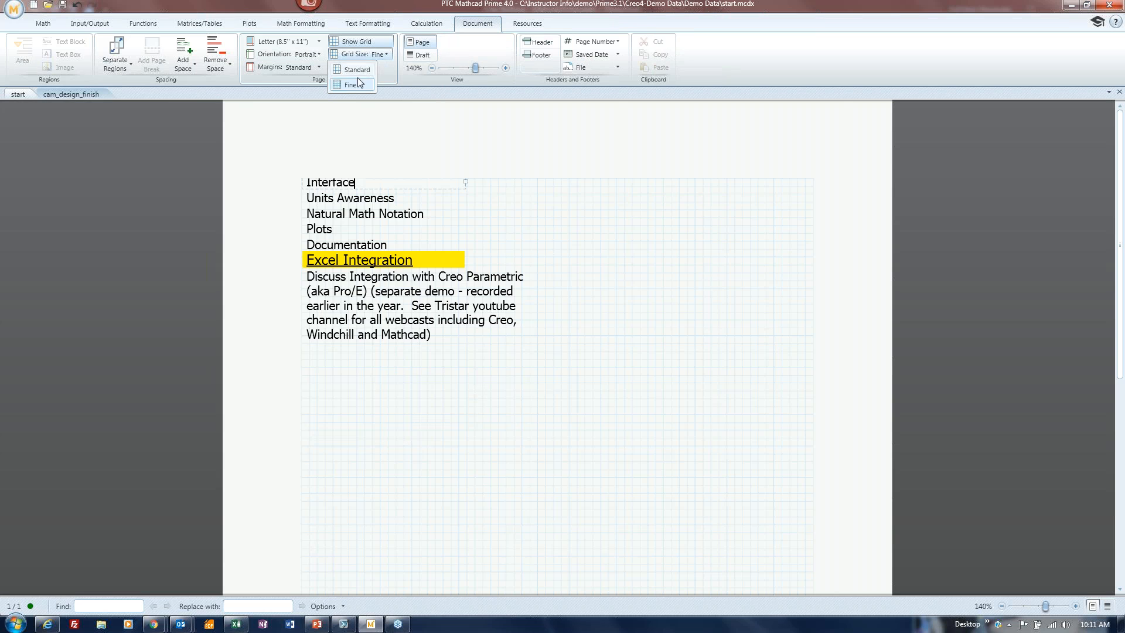
pyautogui.click(357, 70)
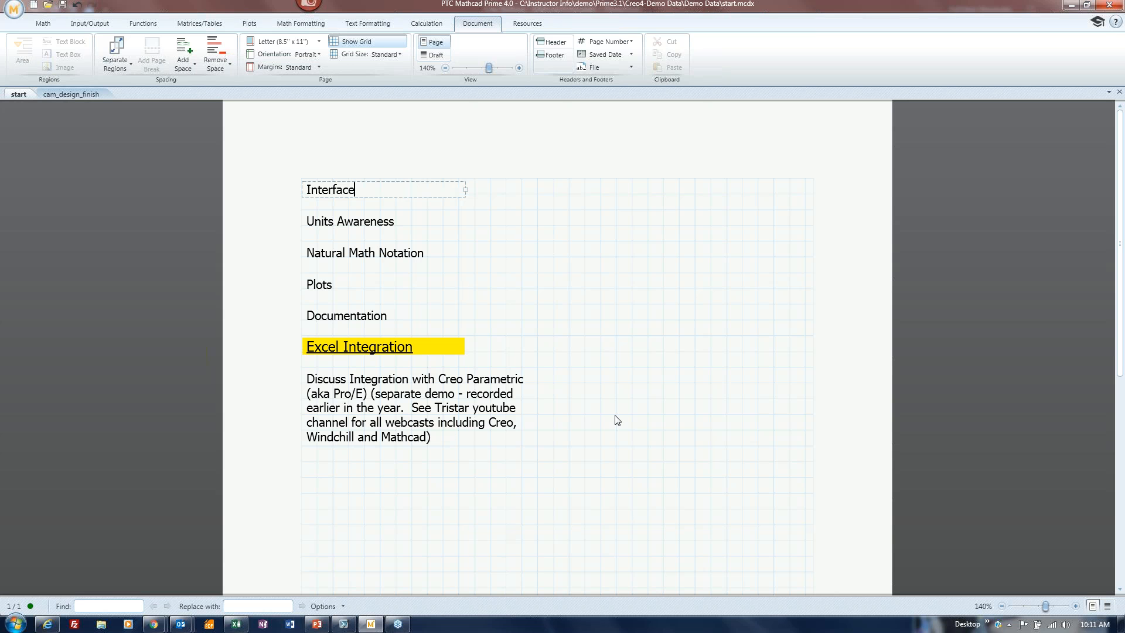
# Compare Fine and Standard grid once more, keep Standard, and switch the worksheet to Draft view.
pyautogui.click(388, 56)
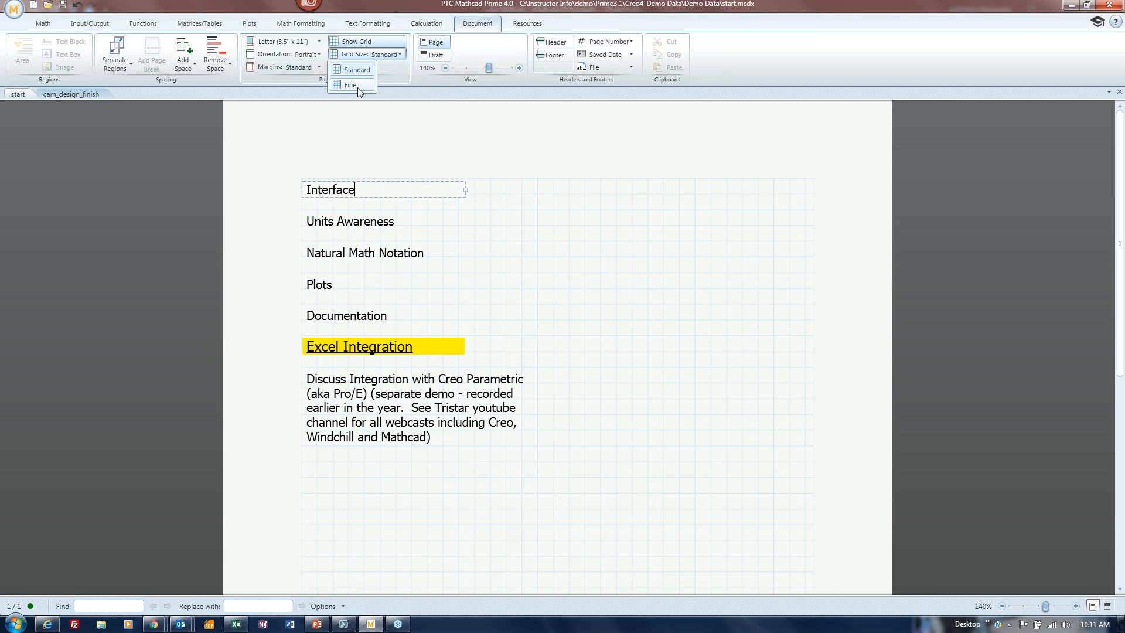
pyautogui.click(357, 86)
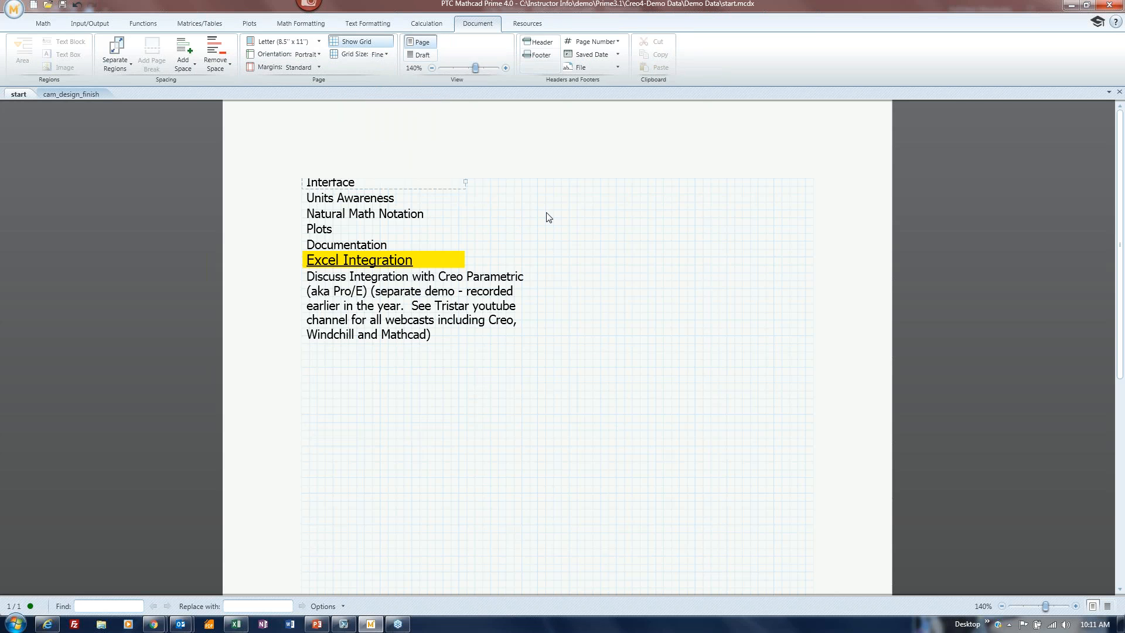
pyautogui.click(387, 55)
pyautogui.click(358, 69)
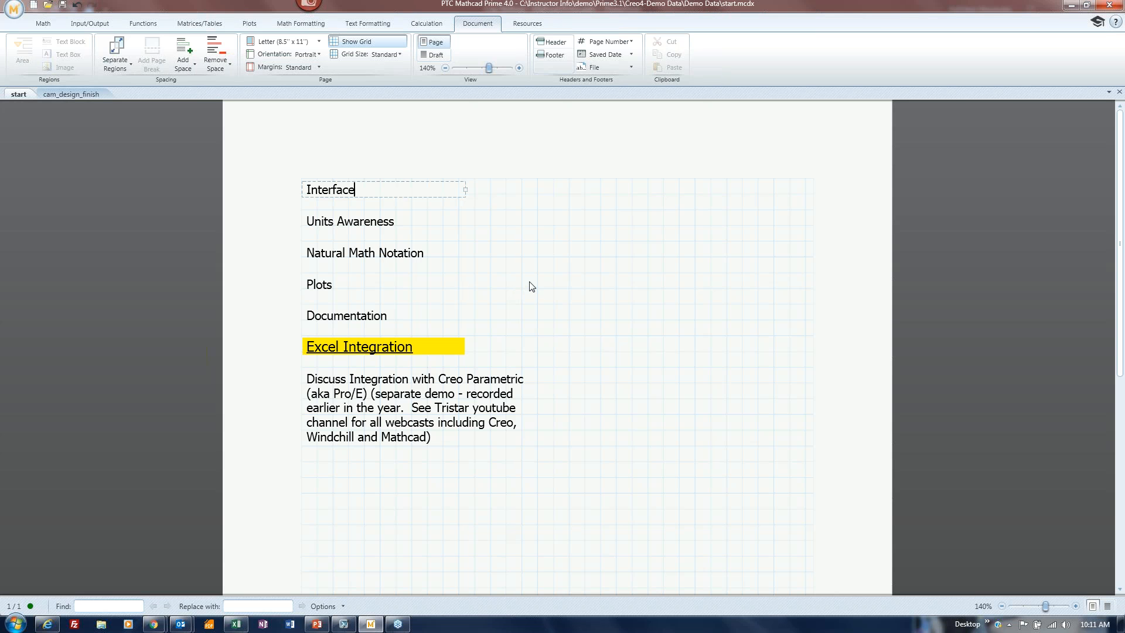
pyautogui.click(435, 54)
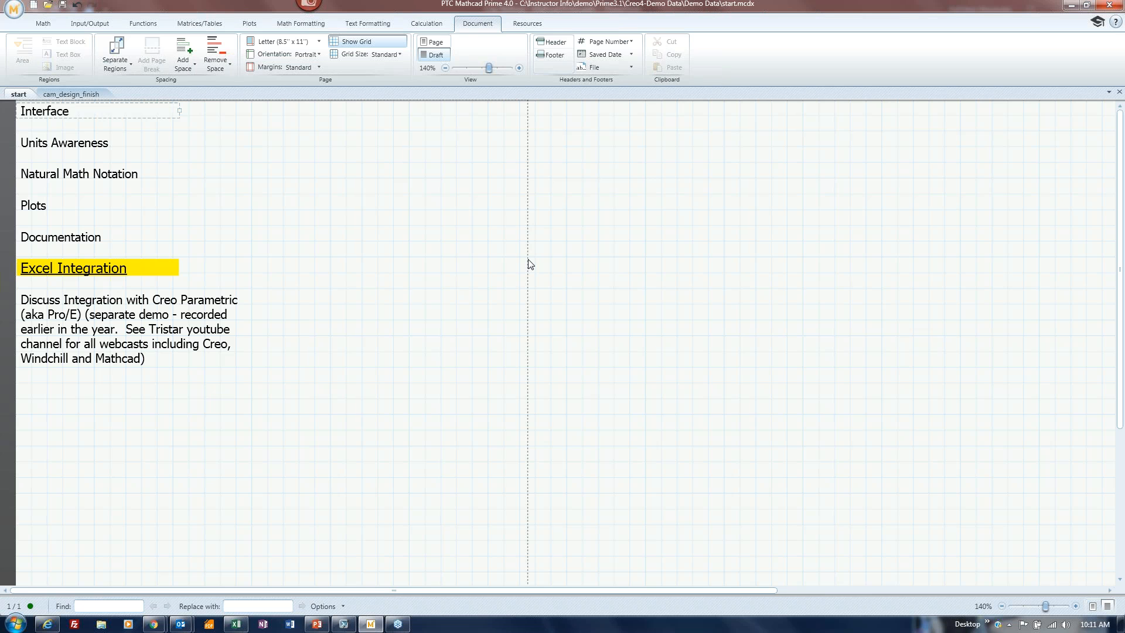
# Switch back to Page view and zoom the worksheet to 157%.
pyautogui.click(432, 43)
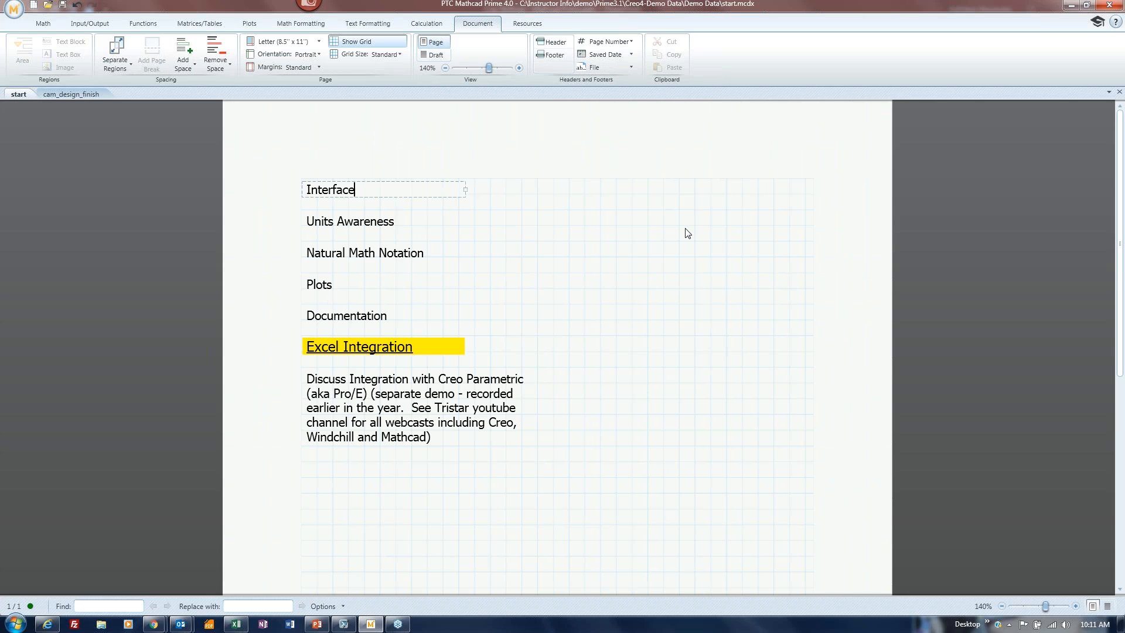
pyautogui.moveTo(1047, 609)
pyautogui.mouseDown()
pyautogui.moveTo(1027, 609)
pyautogui.moveTo(1047, 615)
pyautogui.mouseUp()
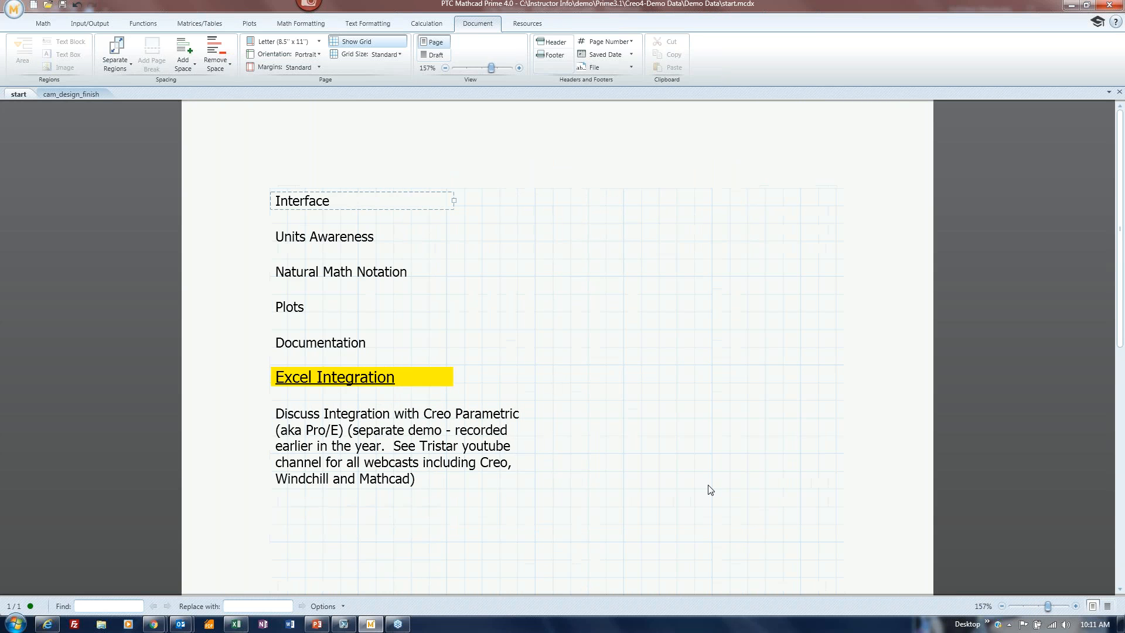
pyautogui.click(551, 41)
pyautogui.click(552, 57)
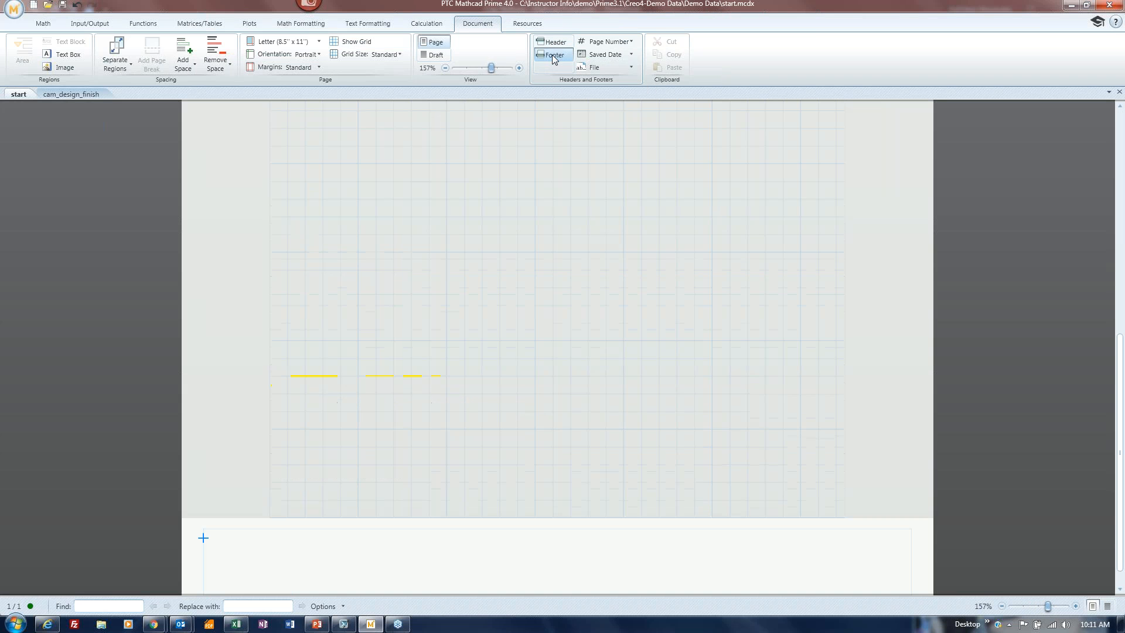
pyautogui.click(555, 44)
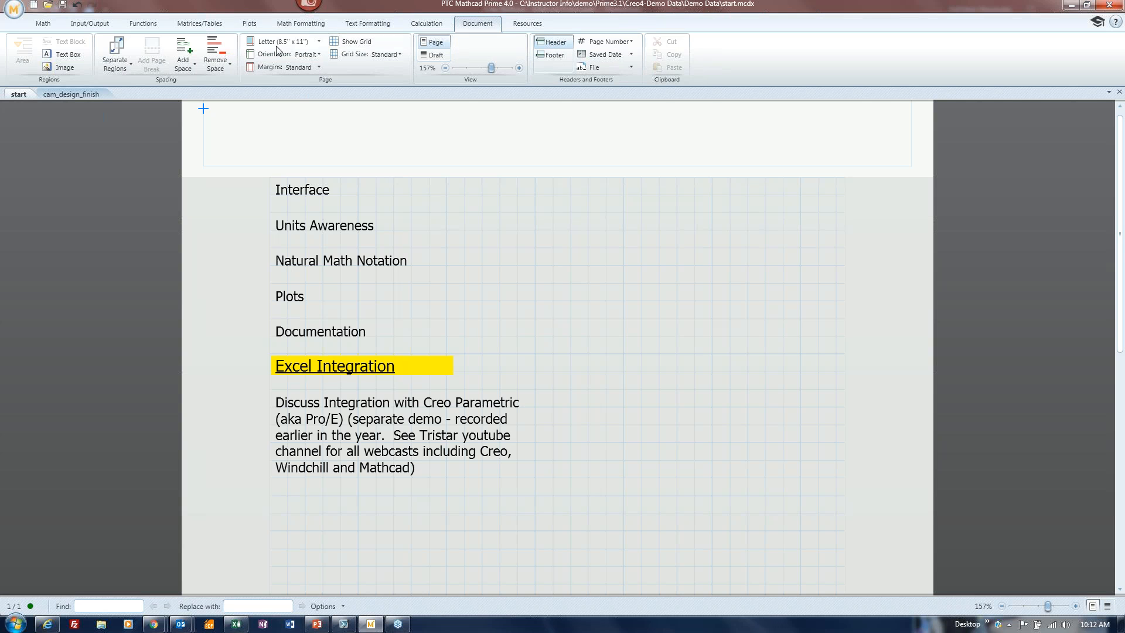
pyautogui.click(557, 43)
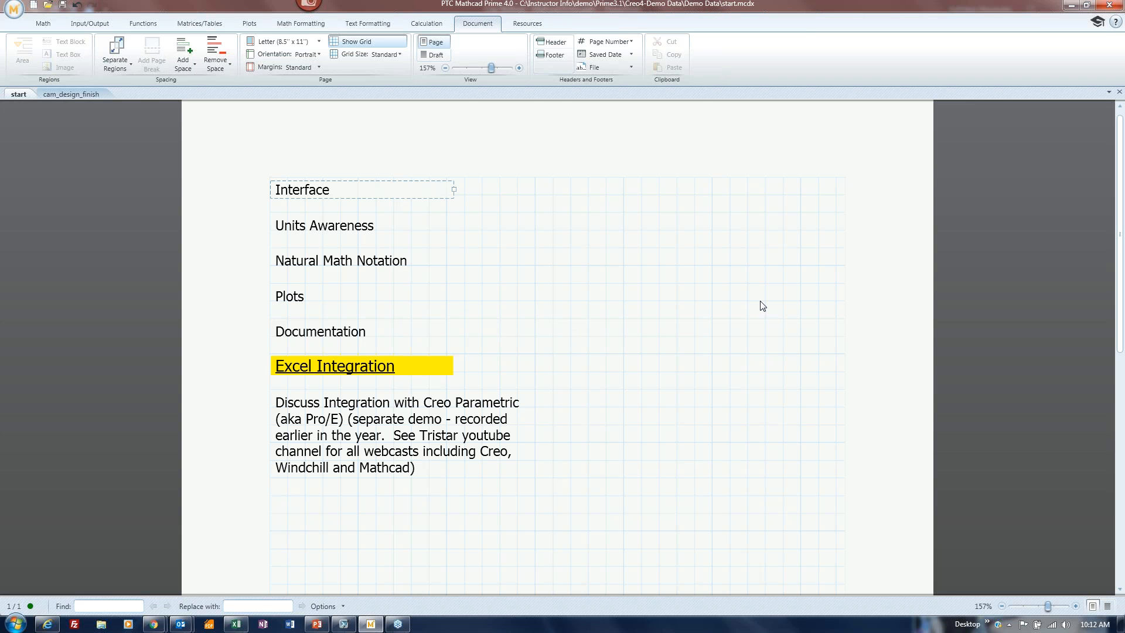
# Look over the Resources help and learning options, then return to the Math tools.
pyautogui.click(527, 23)
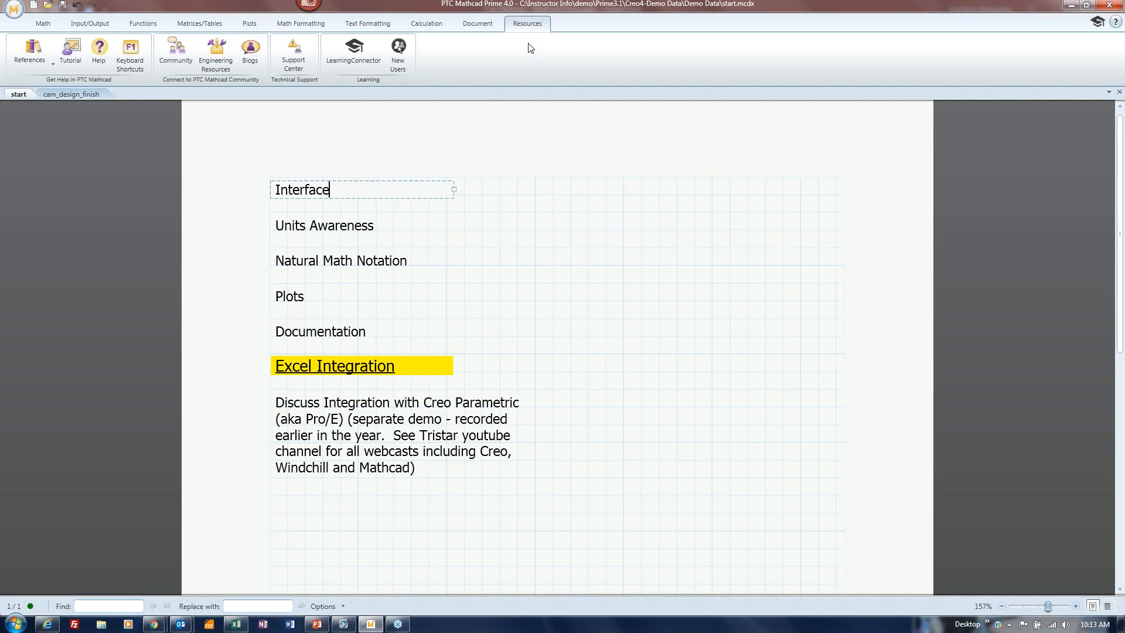
pyautogui.click(44, 22)
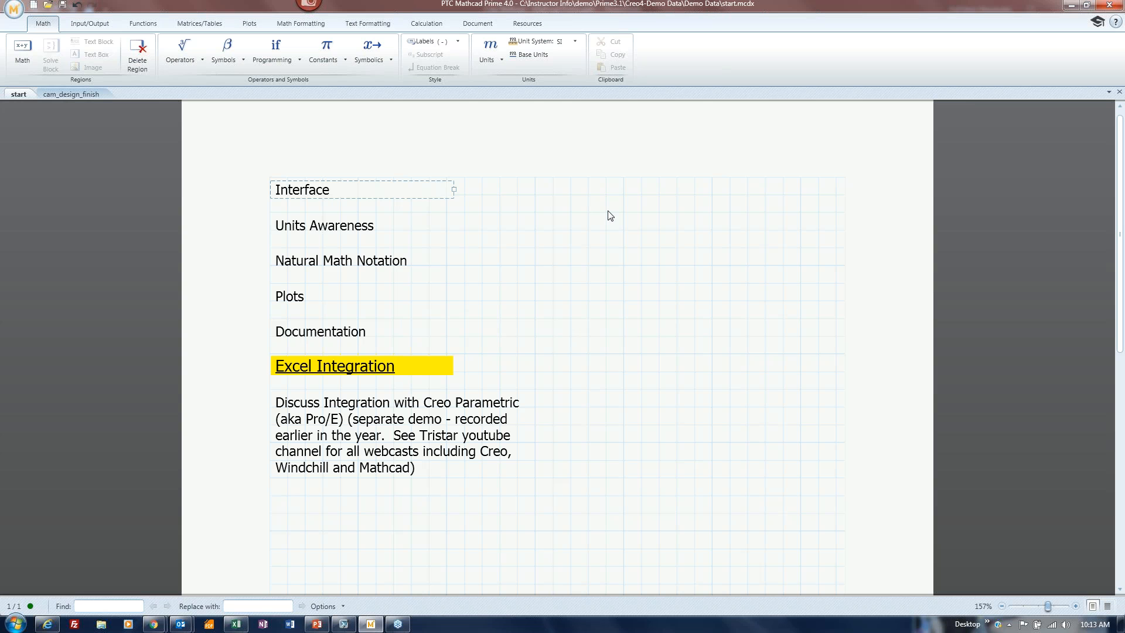
# Trial-move Units Awareness and the items below it, then put them back under Interface.
pyautogui.click(574, 199)
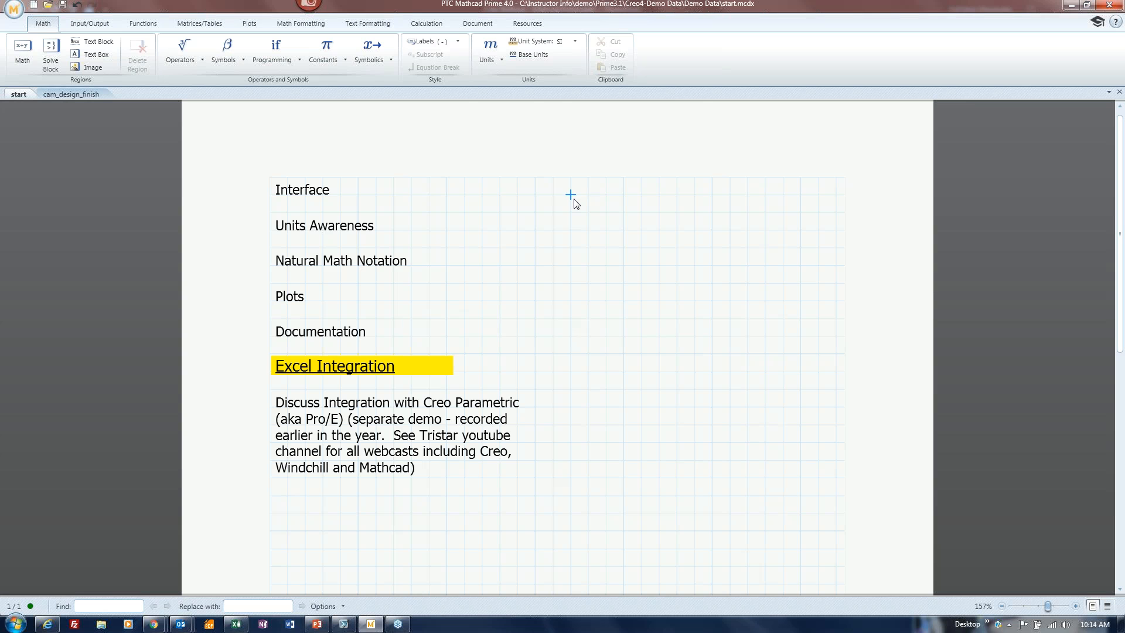
pyautogui.click(270, 215)
pyautogui.moveTo(270, 217); pyautogui.dragTo(544, 490)
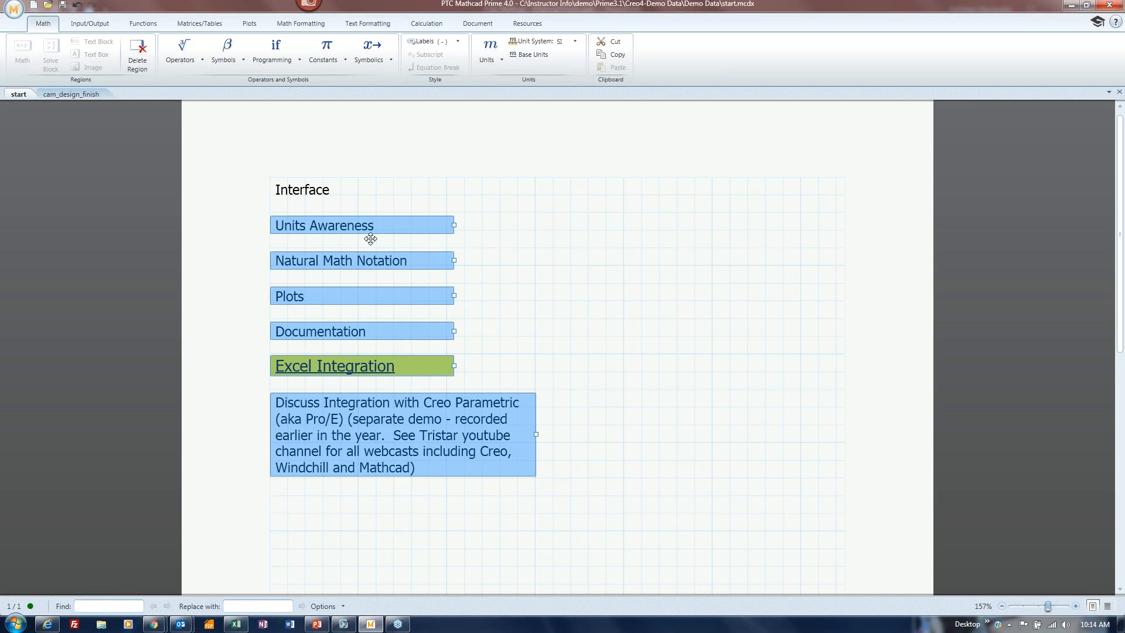
pyautogui.moveTo(363, 222)
pyautogui.mouseDown()
pyautogui.moveTo(365, 324)
pyautogui.moveTo(362, 221)
pyautogui.mouseUp()
pyautogui.click(516, 265)
# Drag Natural Math Notation and all following regions down, opening a gap under Units Awareness.
pyautogui.moveTo(272, 246); pyautogui.dragTo(563, 507)
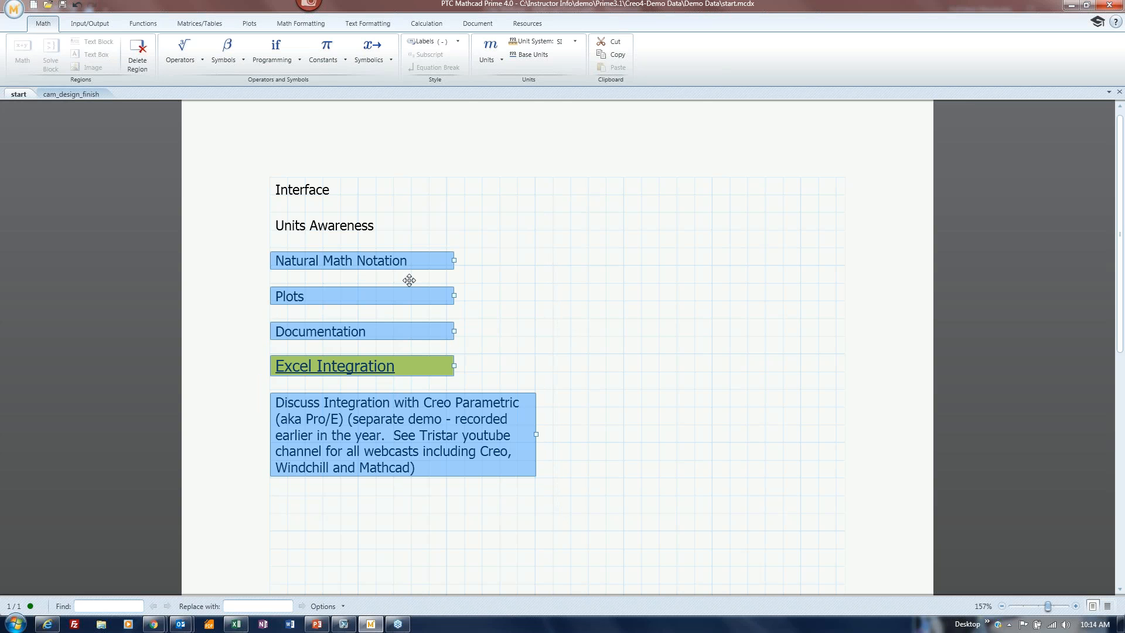
pyautogui.moveTo(406, 271); pyautogui.dragTo(415, 418)
pyautogui.scroll(-1, 405, 352)
pyautogui.click(392, 260)
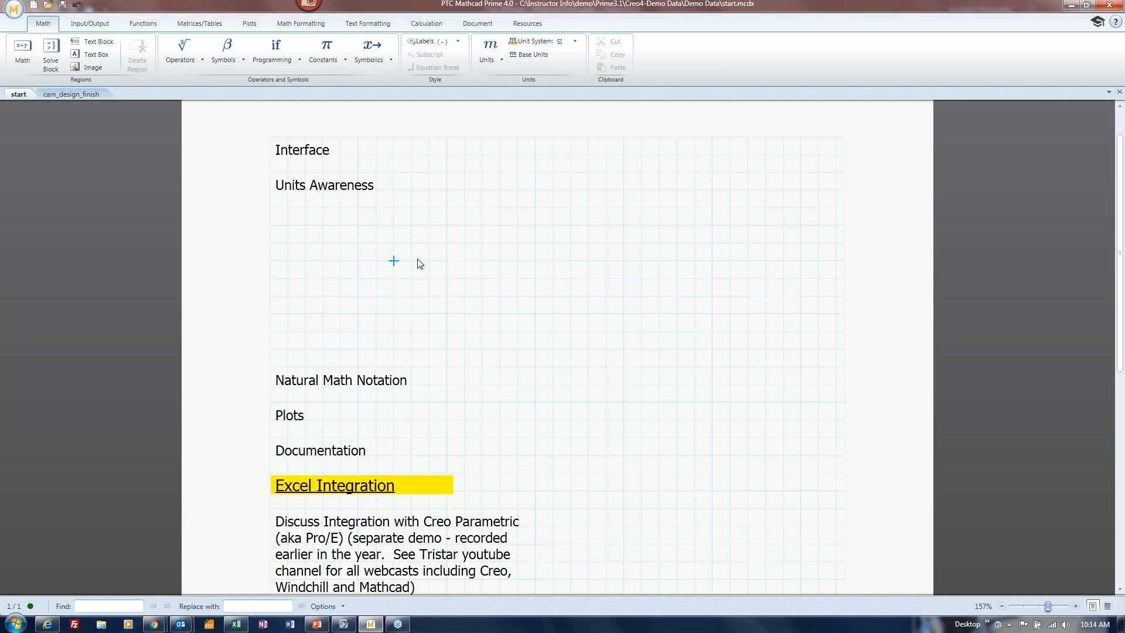
# Enter 5·ft+6·in+2·m+19·furlong= under Units Awareness, evaluating to 3.826·10³ m.
pyautogui.click(305, 225)
pyautogui.write('5·ft+6·in+')
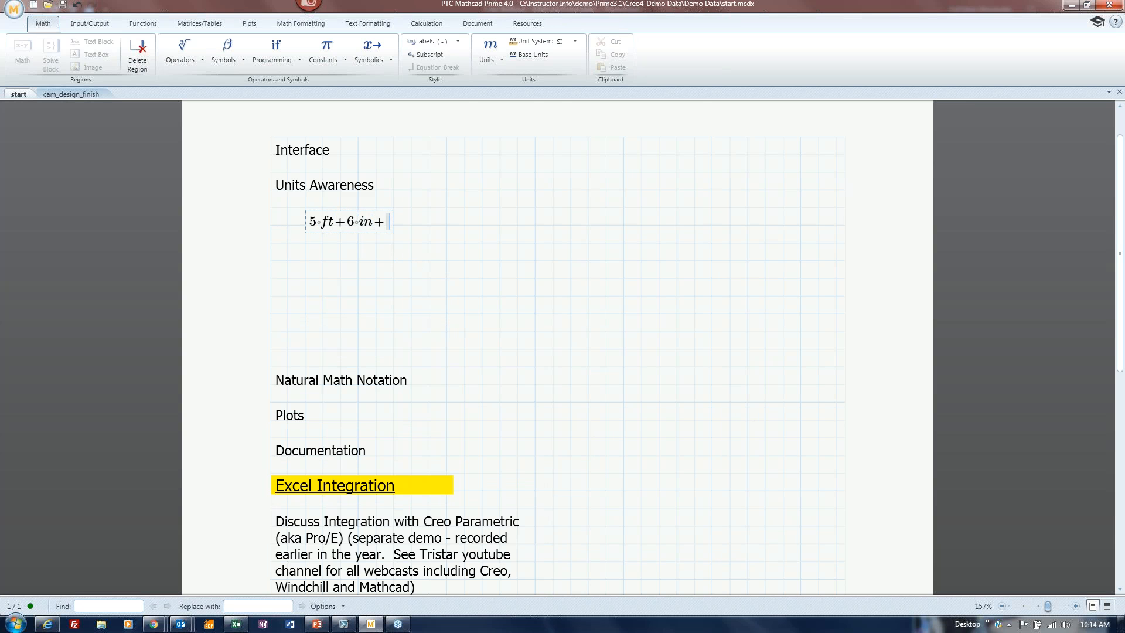
pyautogui.write('2·m+19·furlong=(3.826·10³)·m')
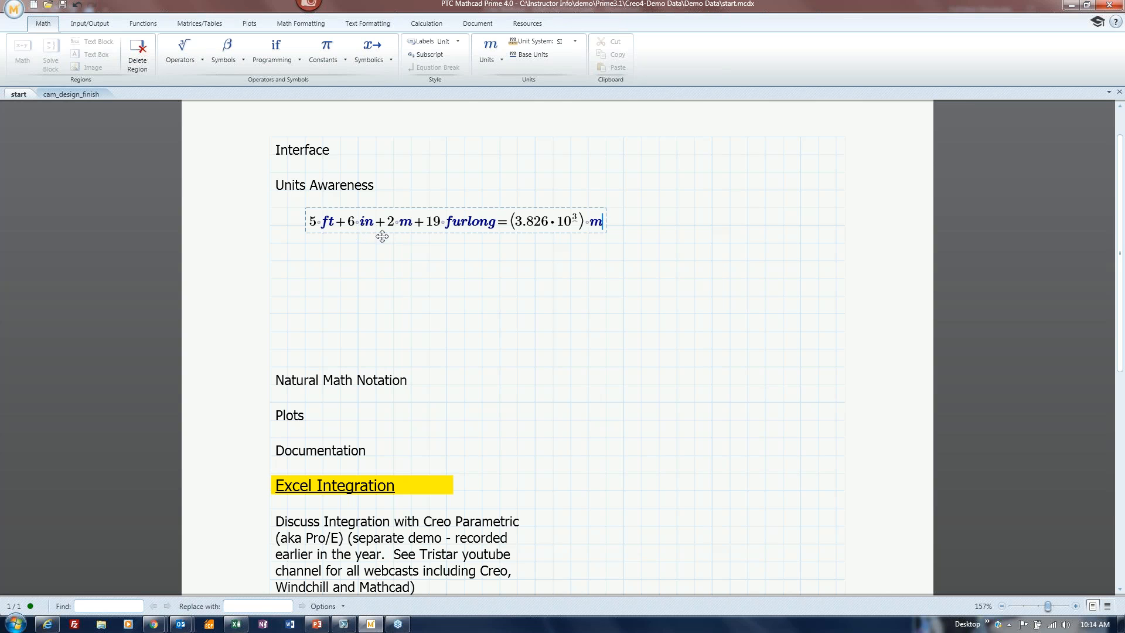
pyautogui.click(588, 261)
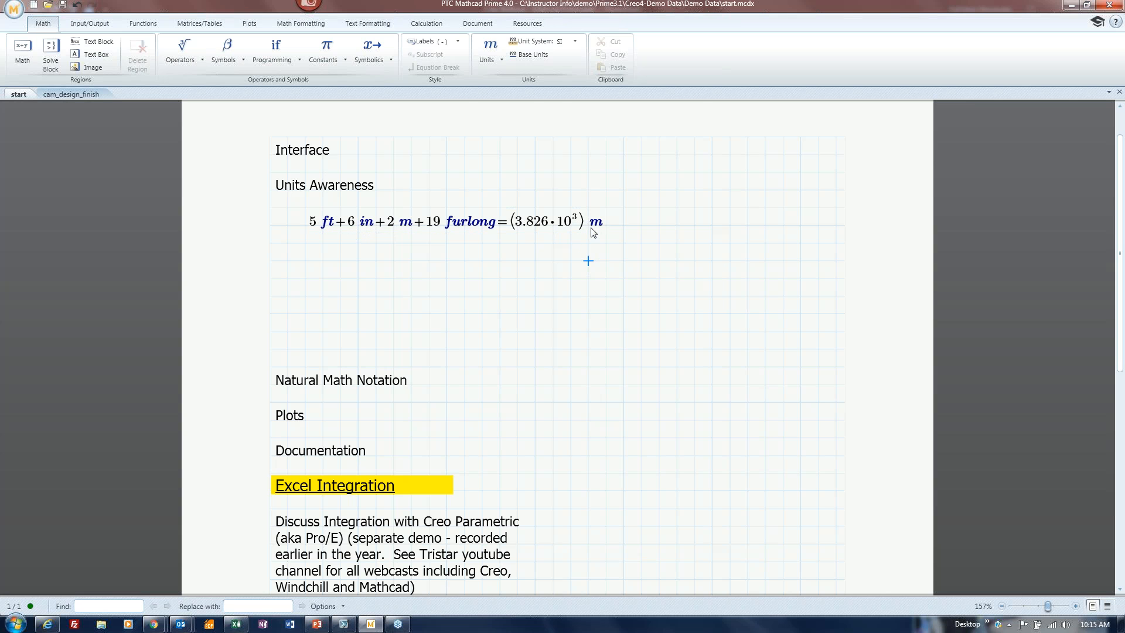
# Paste two copies of the length-sum equation below it and delete the first result's m unit.
pyautogui.hotkey('ctrl', 'alt', 'd')
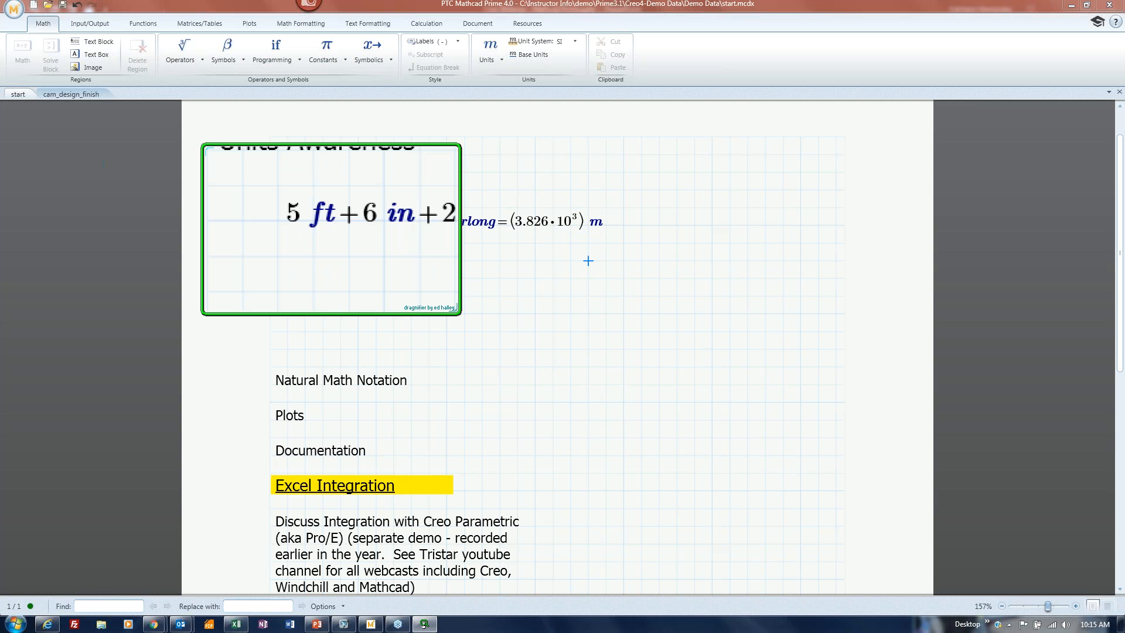
pyautogui.press('Escape')
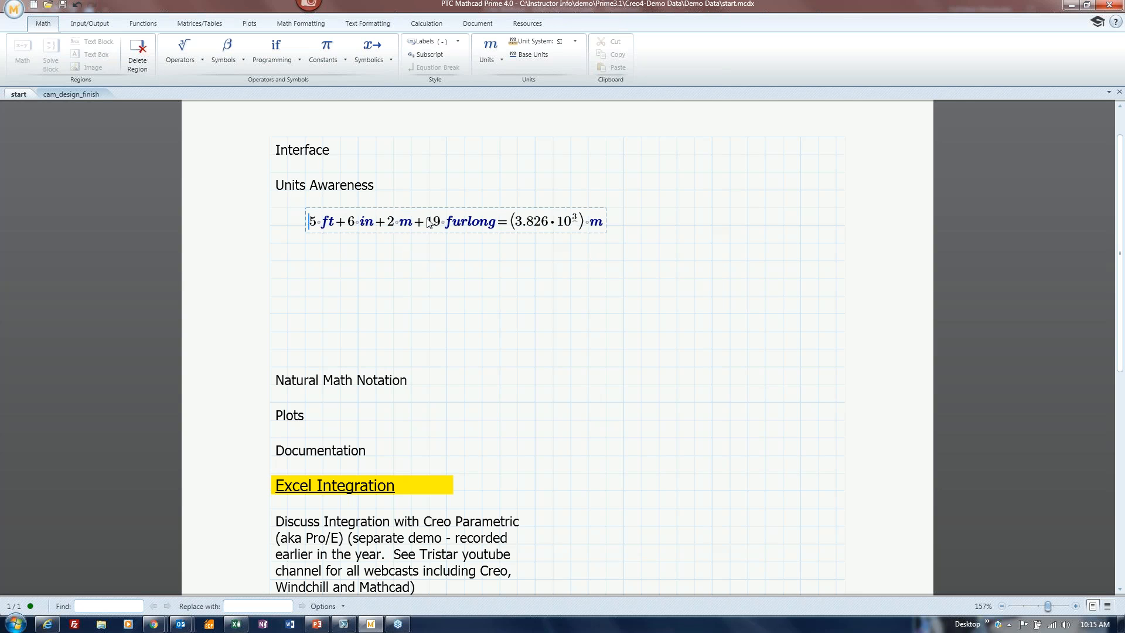
pyautogui.click(623, 243)
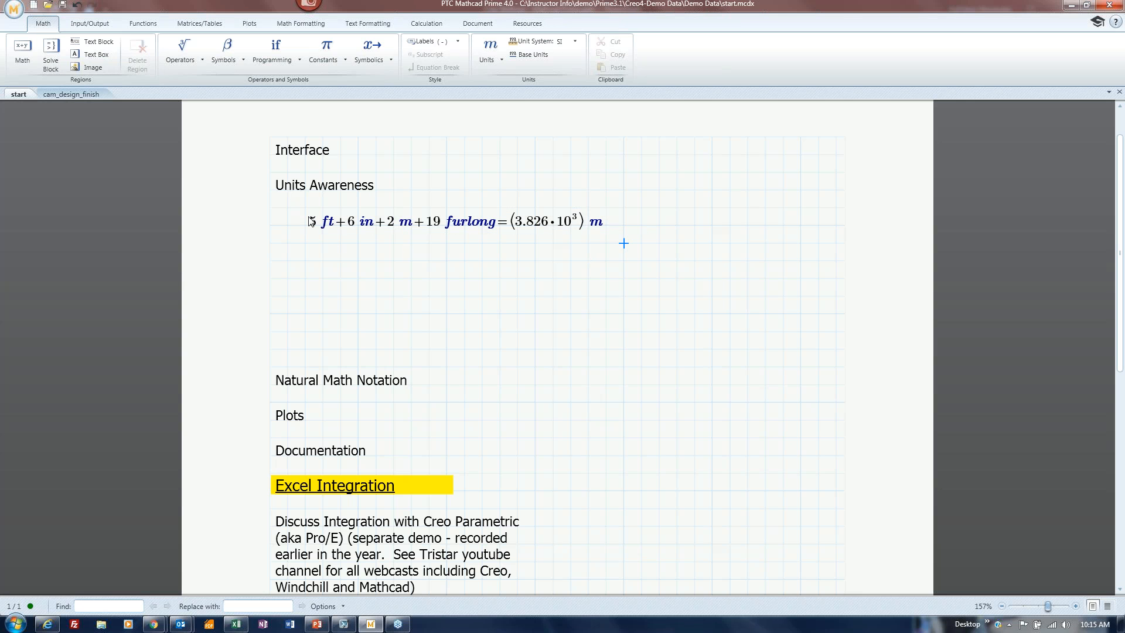
pyautogui.moveTo(290, 205); pyautogui.dragTo(616, 239)
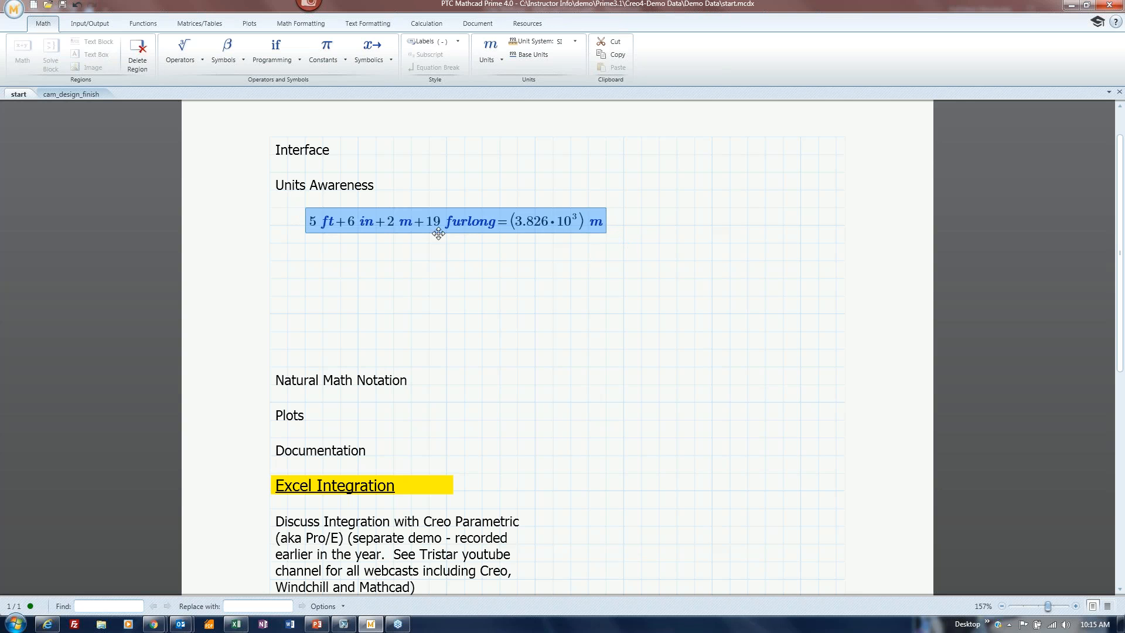
pyautogui.click(309, 259)
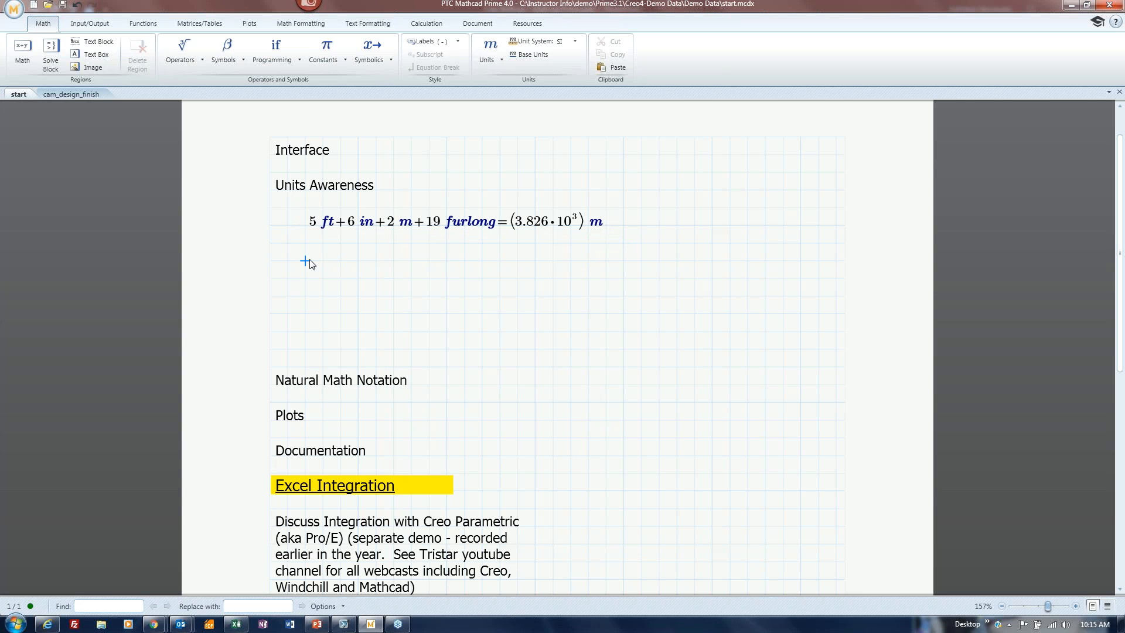
pyautogui.hotkey('ctrl', 'v')
pyautogui.click(320, 297)
pyautogui.hotkey('ctrl', 'v')
pyautogui.click(429, 332)
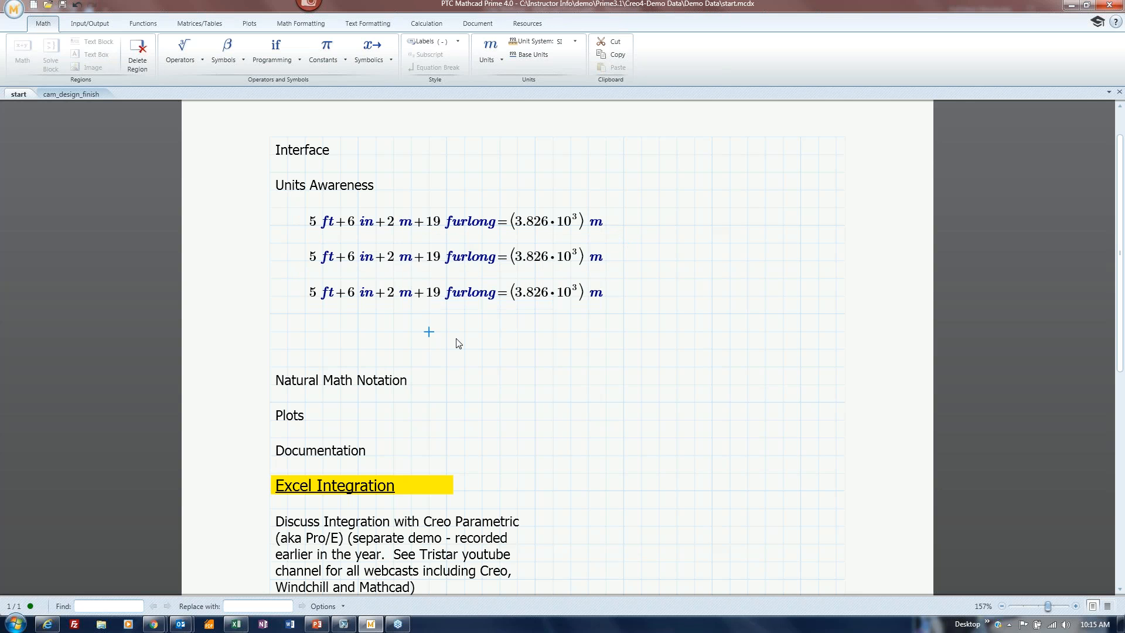
pyautogui.click(602, 223)
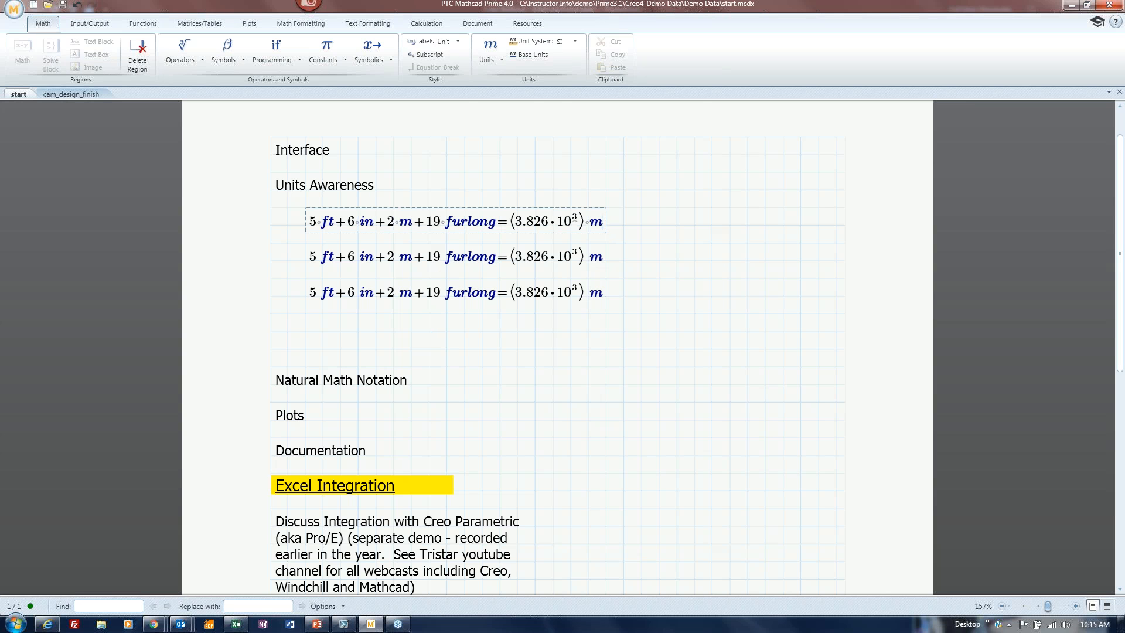
pyautogui.press('BackSpace')
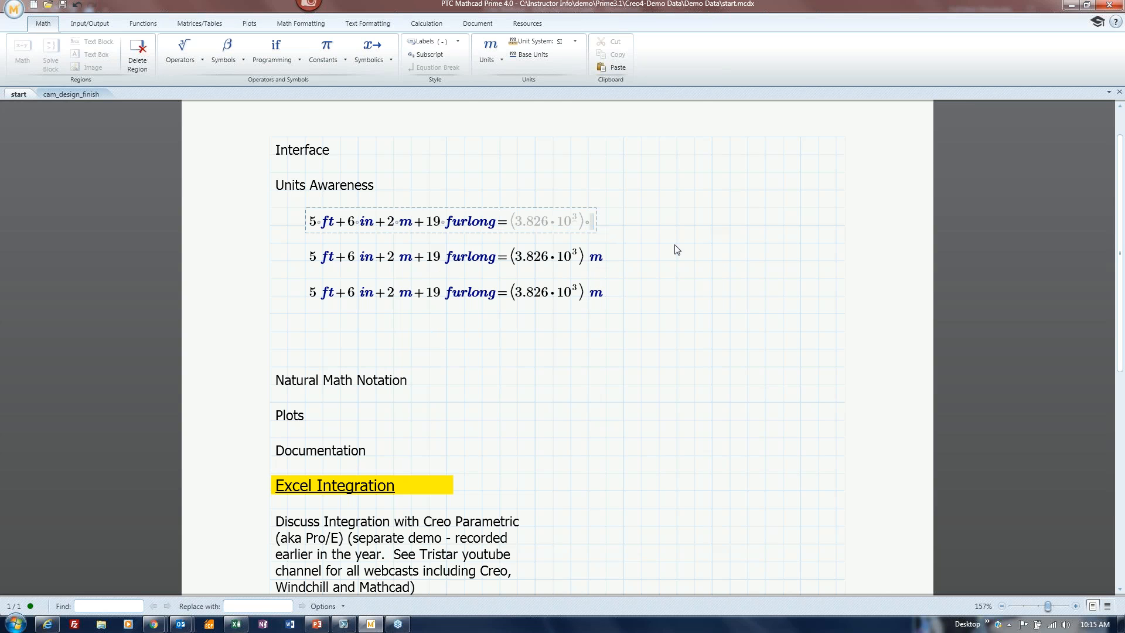
# Convert the first result to inches, then change the second equation's 2 m to 2 n to trigger the undefined-unit error.
pyautogui.write('in')
pyautogui.click(678, 227)
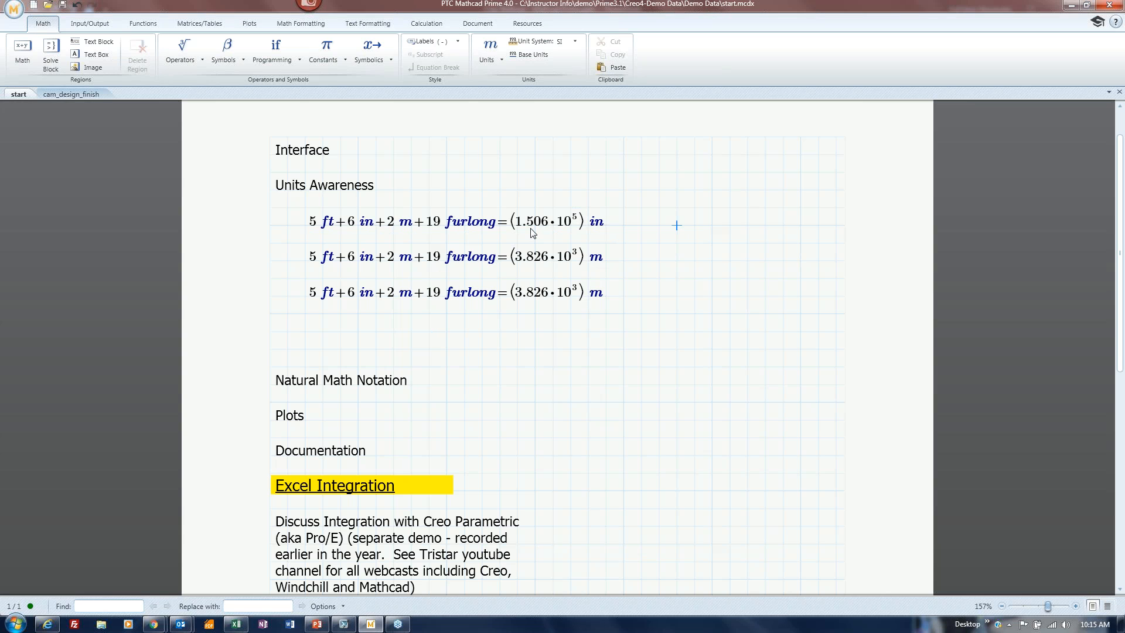
pyautogui.click(413, 263)
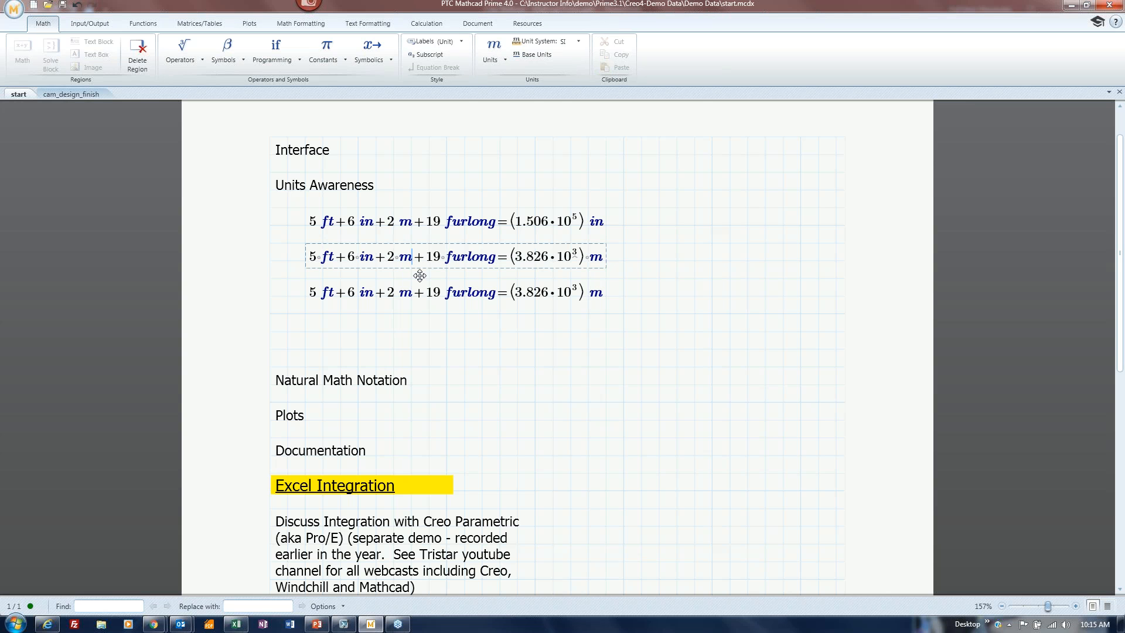
pyautogui.press('BackSpace')
pyautogui.write('n')
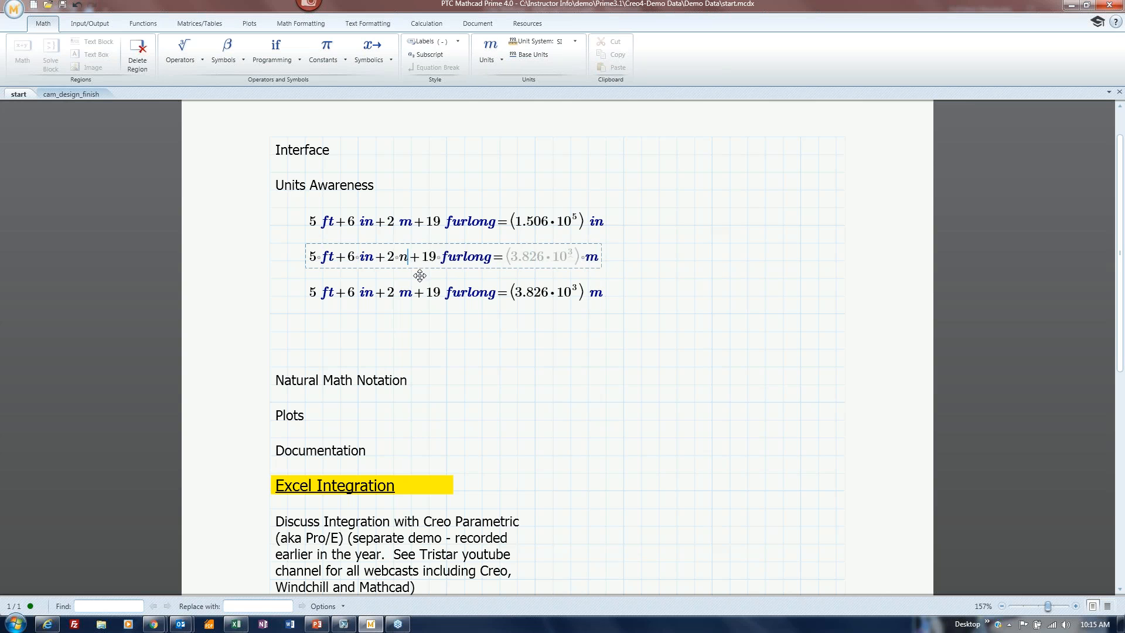
pyautogui.click(533, 345)
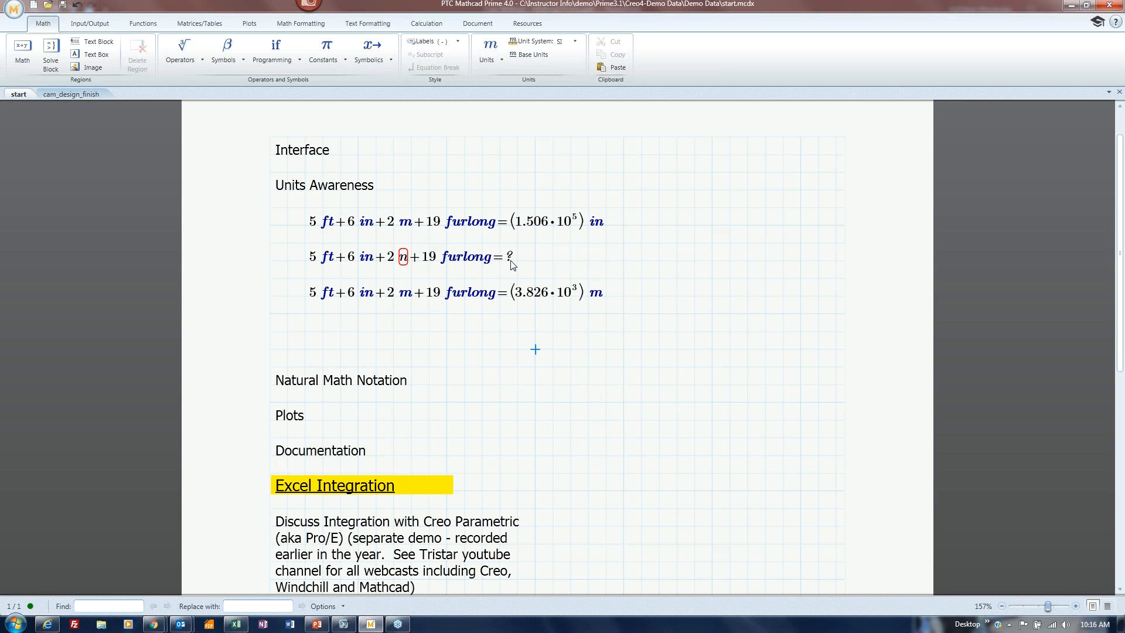
# Restore the second equation's unit to m so it recalculates, then show the Unit System list.
pyautogui.click(404, 257)
pyautogui.press('BackSpace')
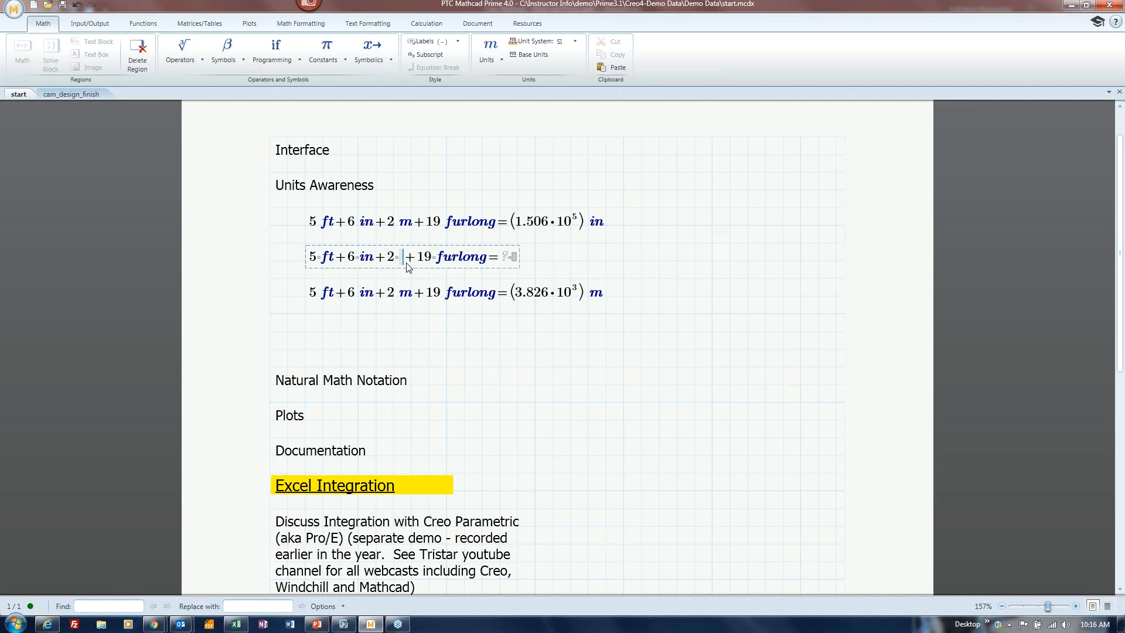
pyautogui.write('m')
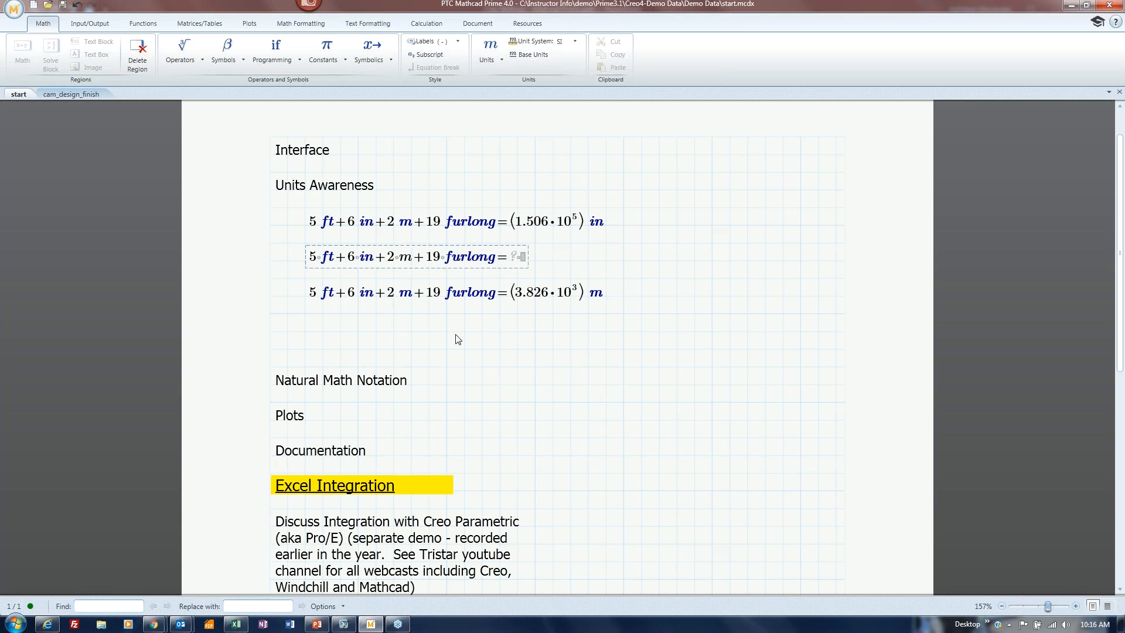
pyautogui.click(472, 336)
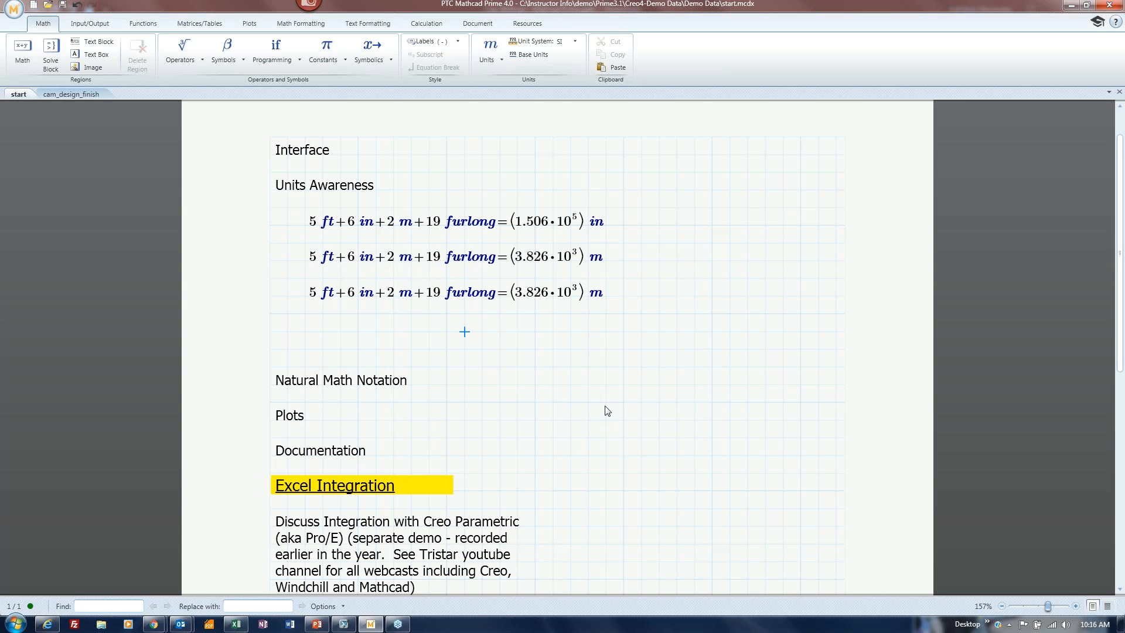
pyautogui.click(574, 41)
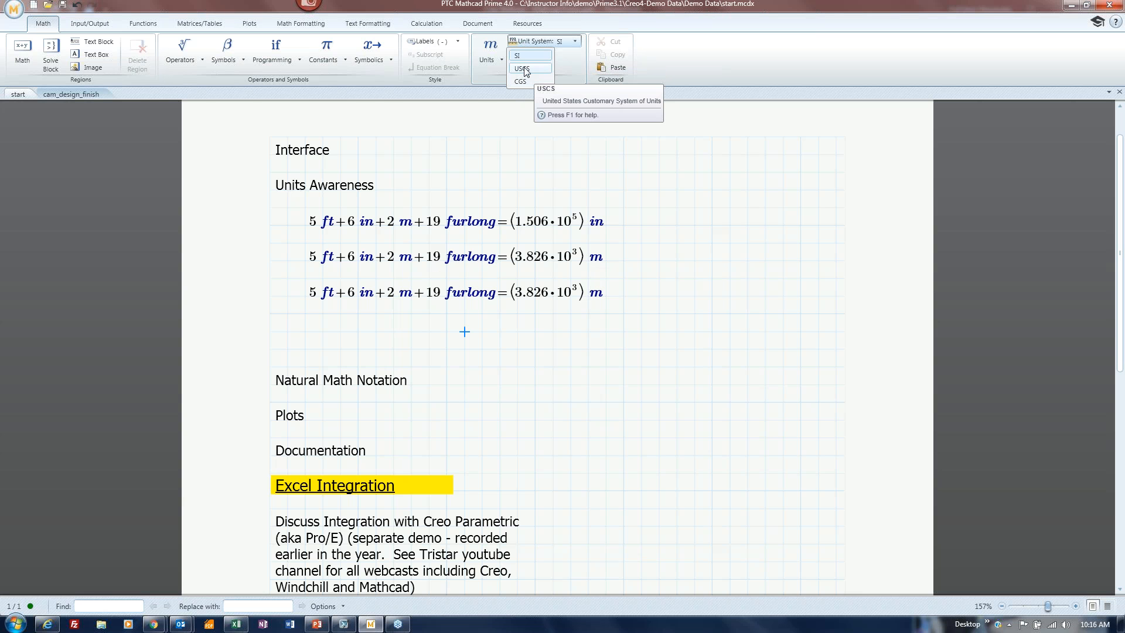
# Set the worksheet Unit System to USCS.
pyautogui.click(534, 72)
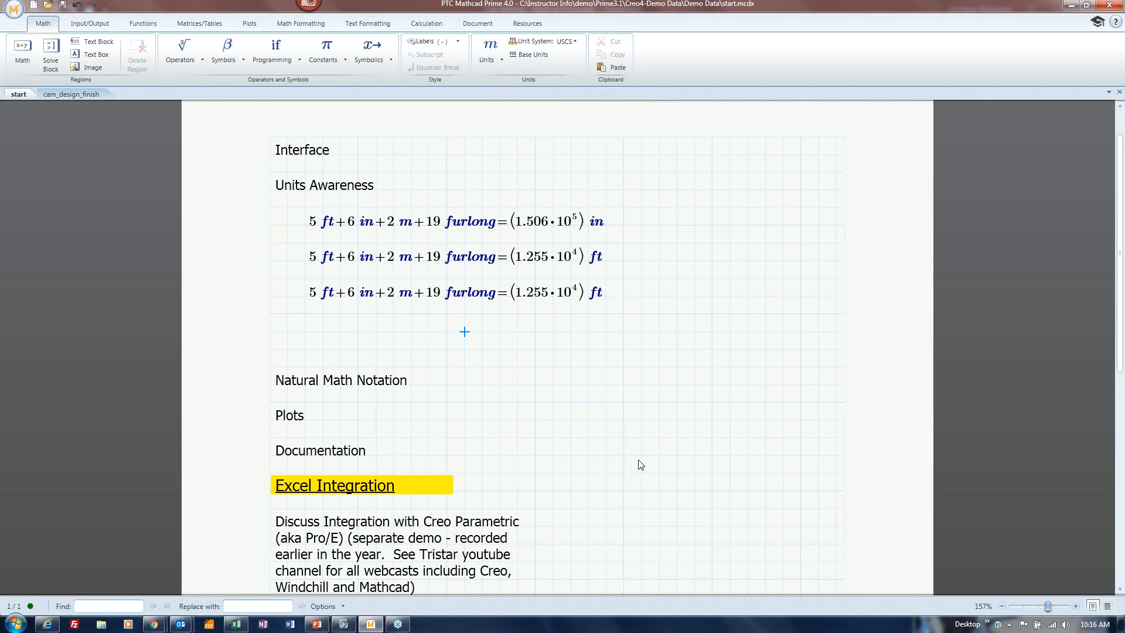
pyautogui.click(575, 42)
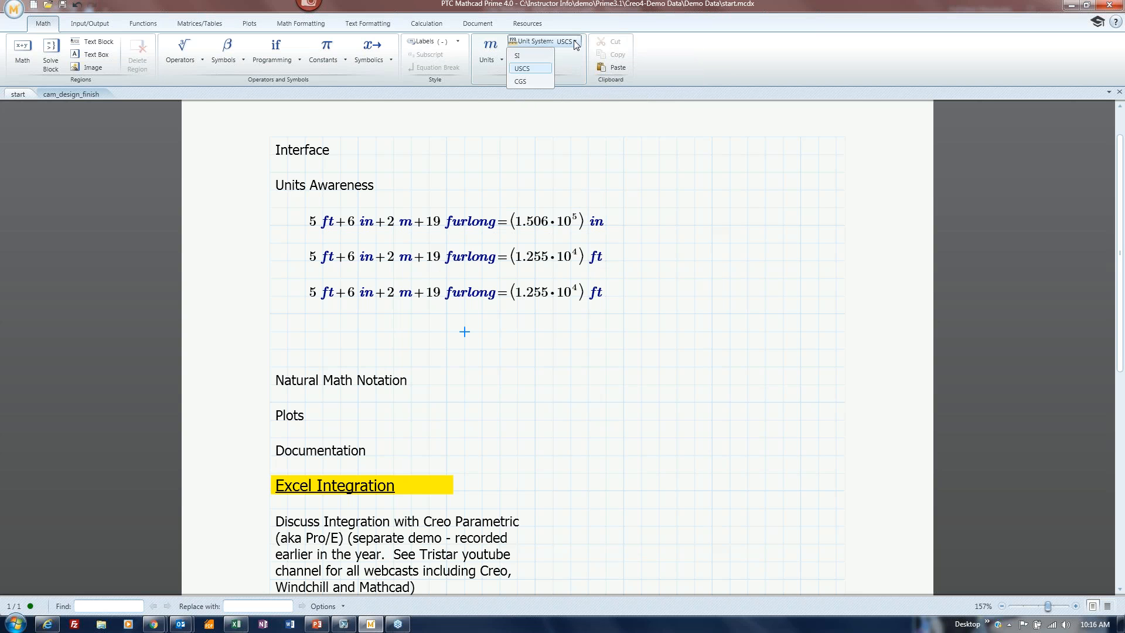
pyautogui.click(704, 252)
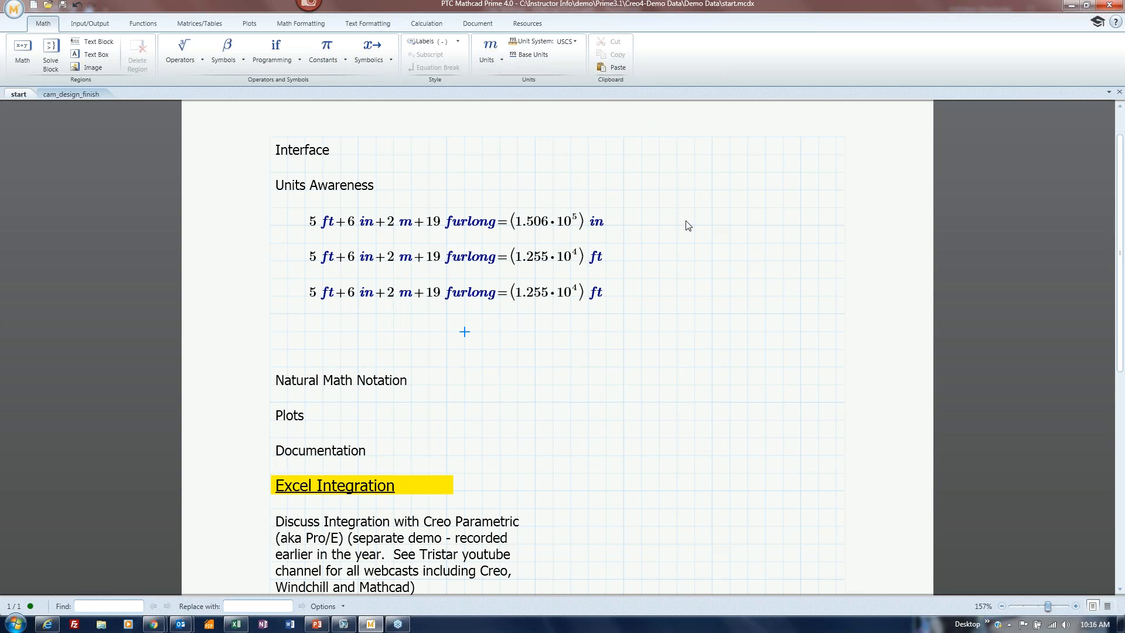
# Replace the first equation's inch result with = so it re-evaluates to (1.255·10⁴) ft.
pyautogui.click(605, 229)
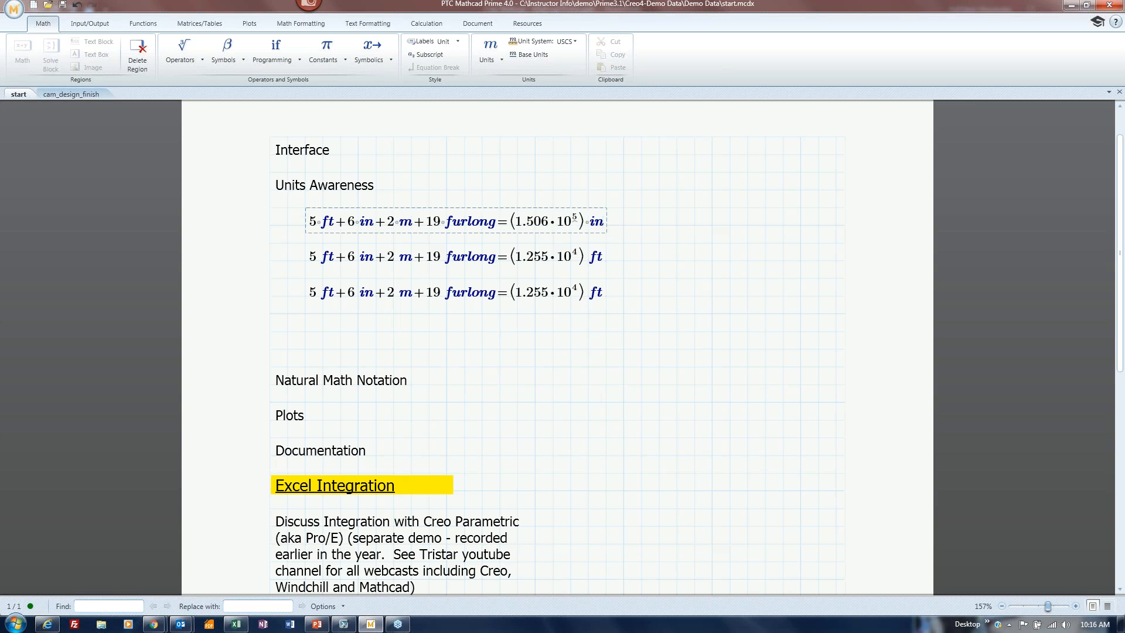
pyautogui.press('BackSpace')
pyautogui.press('BackSpace')
pyautogui.press('BackSpace')
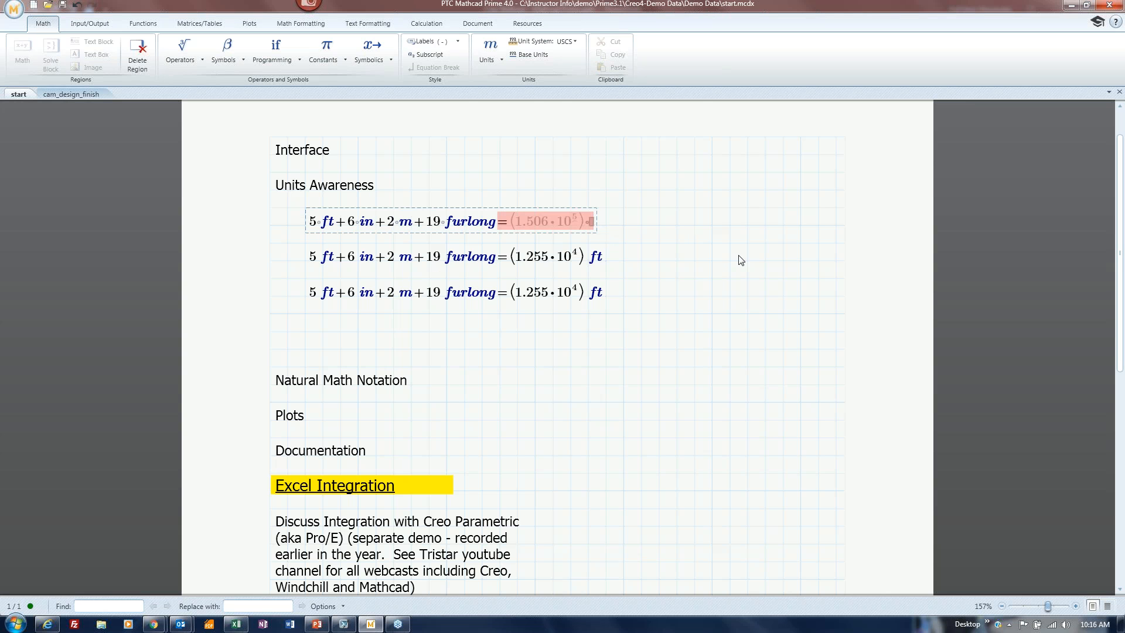
pyautogui.write('=')
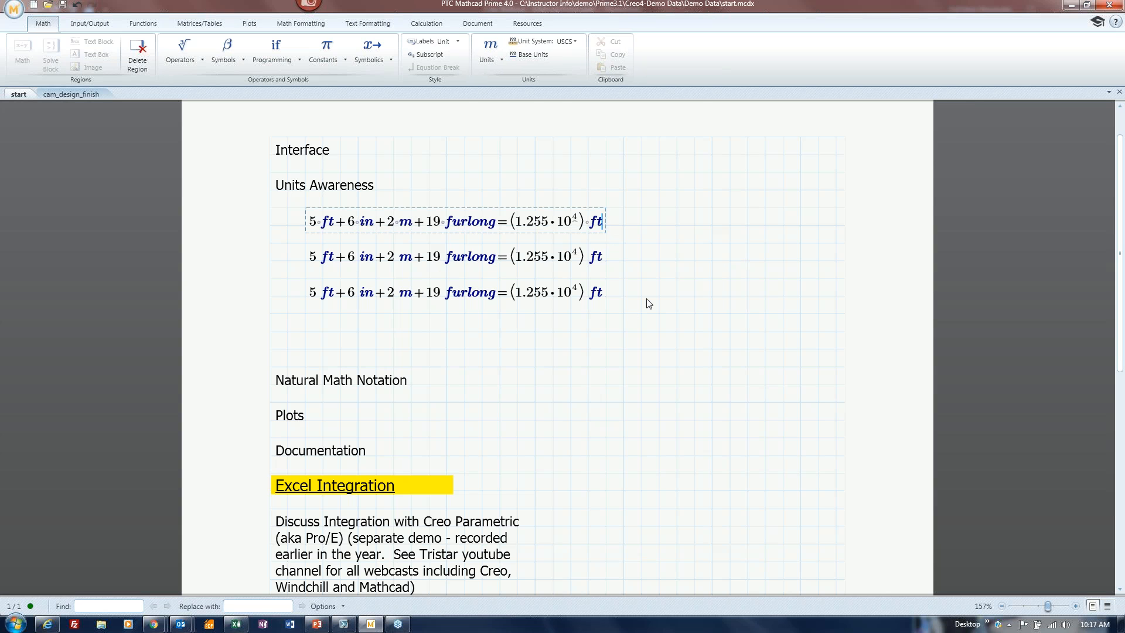
pyautogui.click(588, 349)
# Move the Natural Math Notation heading up and type 356+34/3 beneath it.
pyautogui.click(270, 366)
pyautogui.moveTo(346, 375); pyautogui.dragTo(346, 323)
pyautogui.click(357, 349)
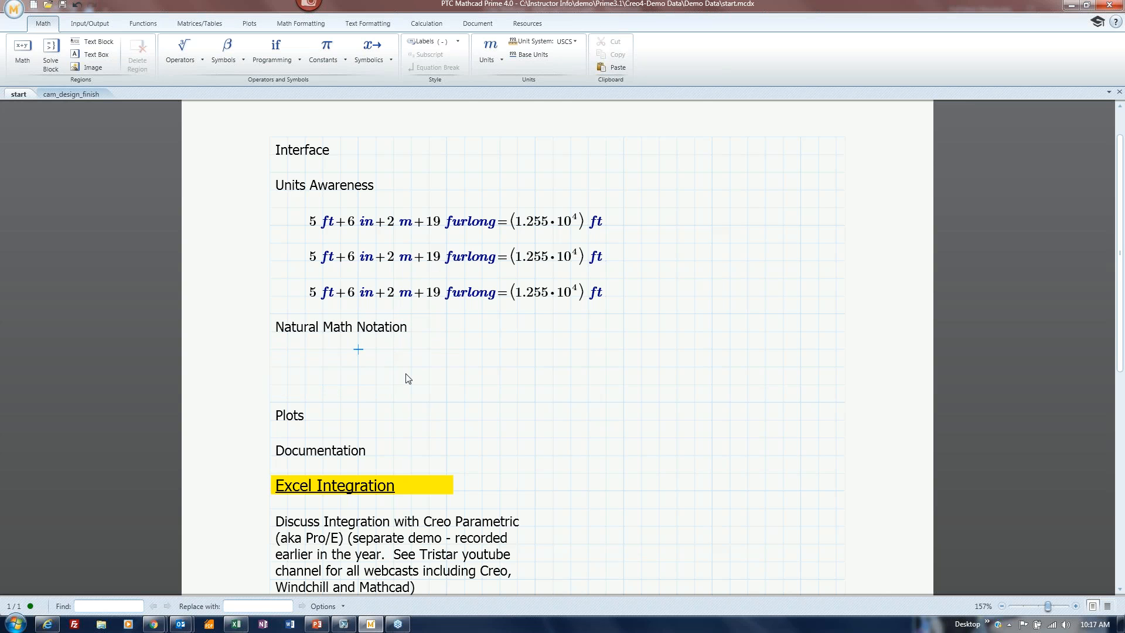
pyautogui.write('356')
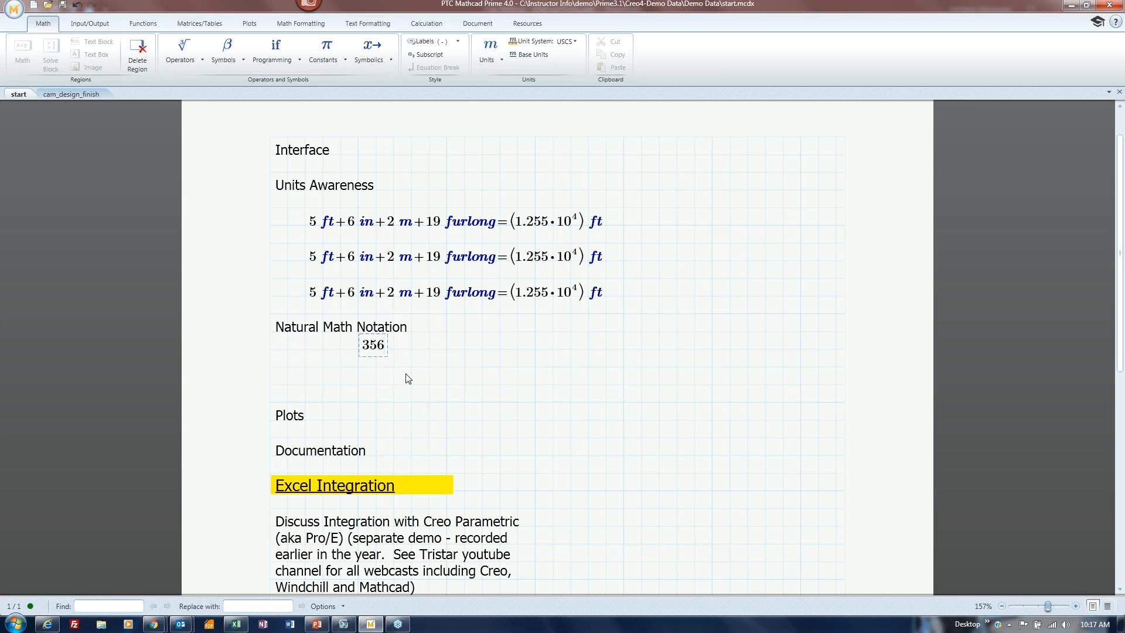
pyautogui.write('+34/')
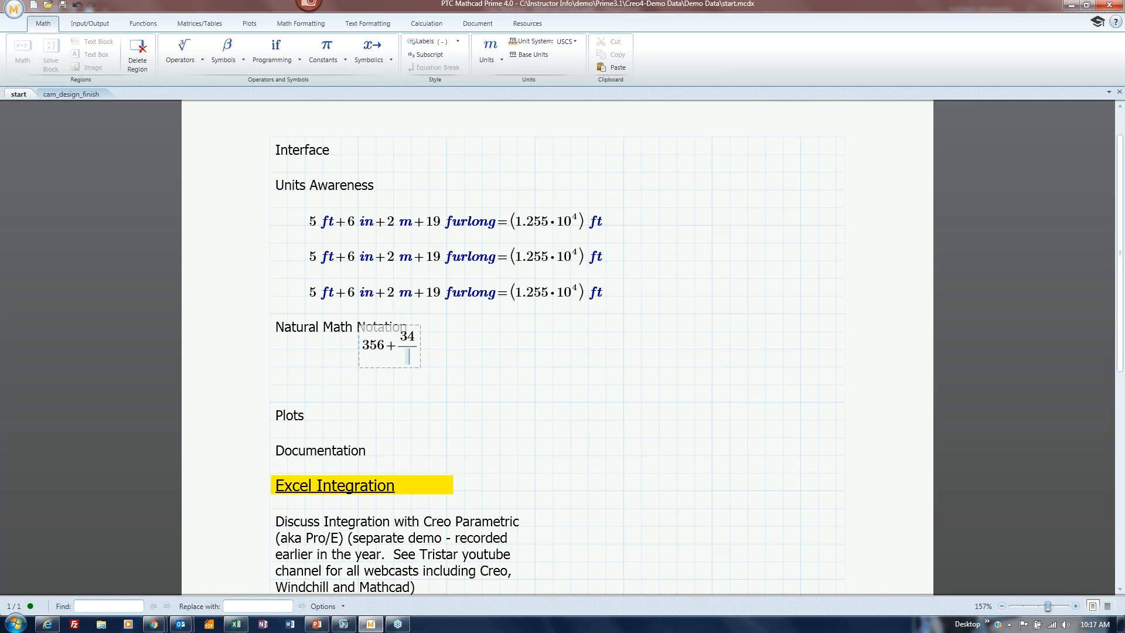
pyautogui.write('3')
pyautogui.click(403, 337)
pyautogui.moveTo(419, 334); pyautogui.dragTo(419, 352)
pyautogui.click(443, 370)
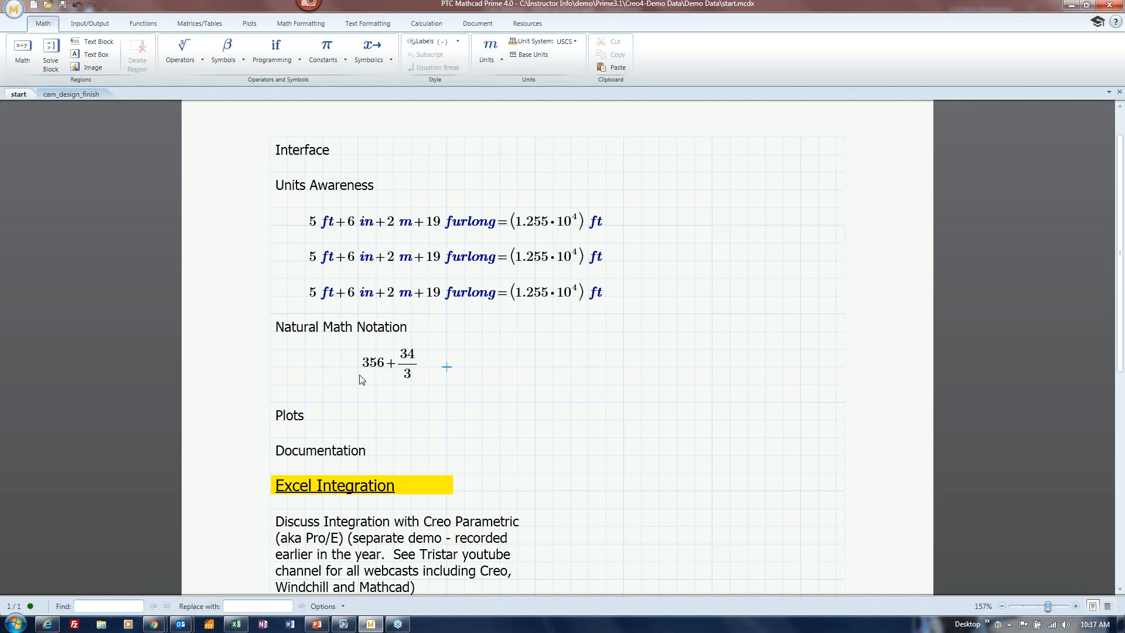
# Add (356+34)/3 to its right and evaluate both, giving 367.333 and 130.
pyautogui.click(464, 368)
pyautogui.write('356')
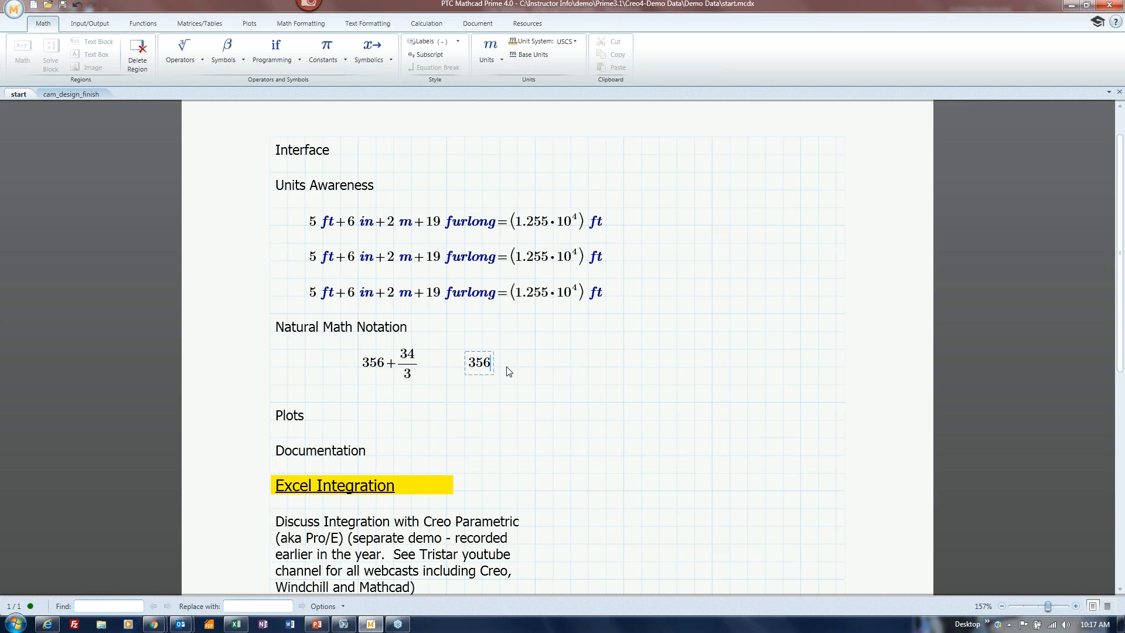
pyautogui.write('+34')
pyautogui.press('space')
pyautogui.write('/3')
pyautogui.click(417, 365)
pyautogui.write('=367.333')
pyautogui.click(515, 355)
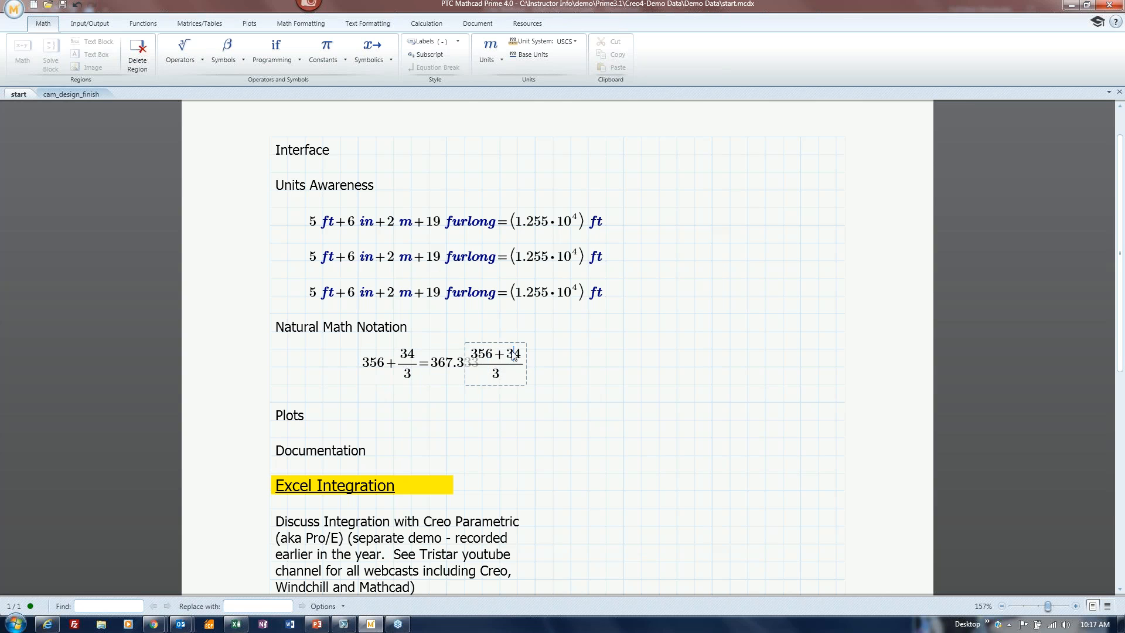
pyautogui.moveTo(516, 343); pyautogui.dragTo(569, 343)
pyautogui.click(573, 361)
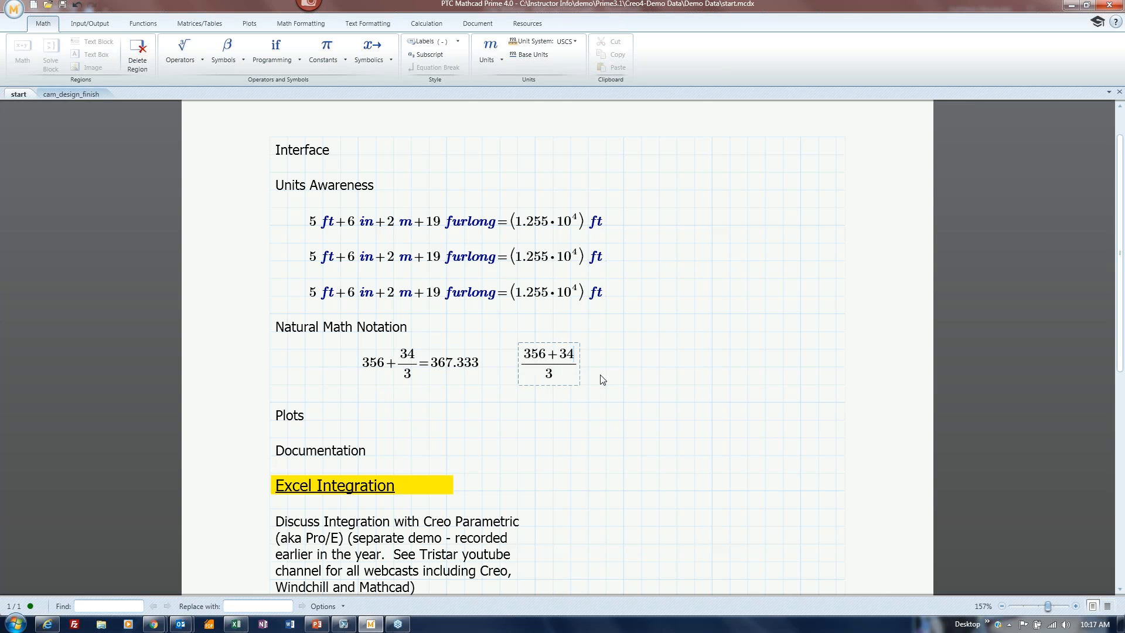
pyautogui.write('=130')
pyautogui.click(588, 438)
pyautogui.moveTo(269, 402); pyautogui.dragTo(523, 589)
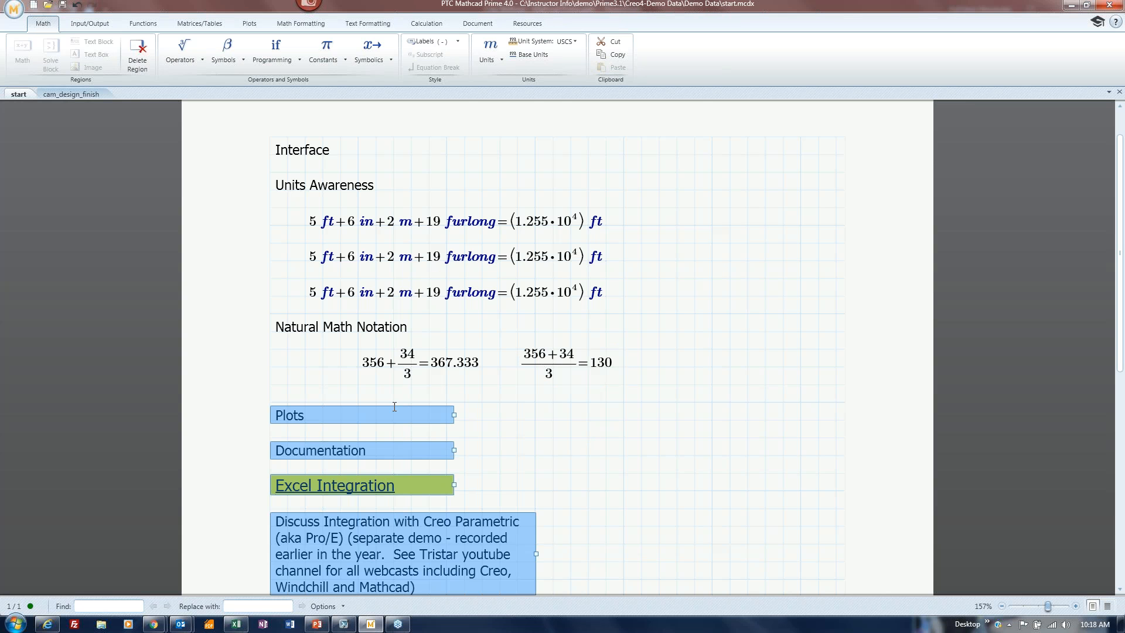
pyautogui.moveTo(395, 413); pyautogui.dragTo(400, 555)
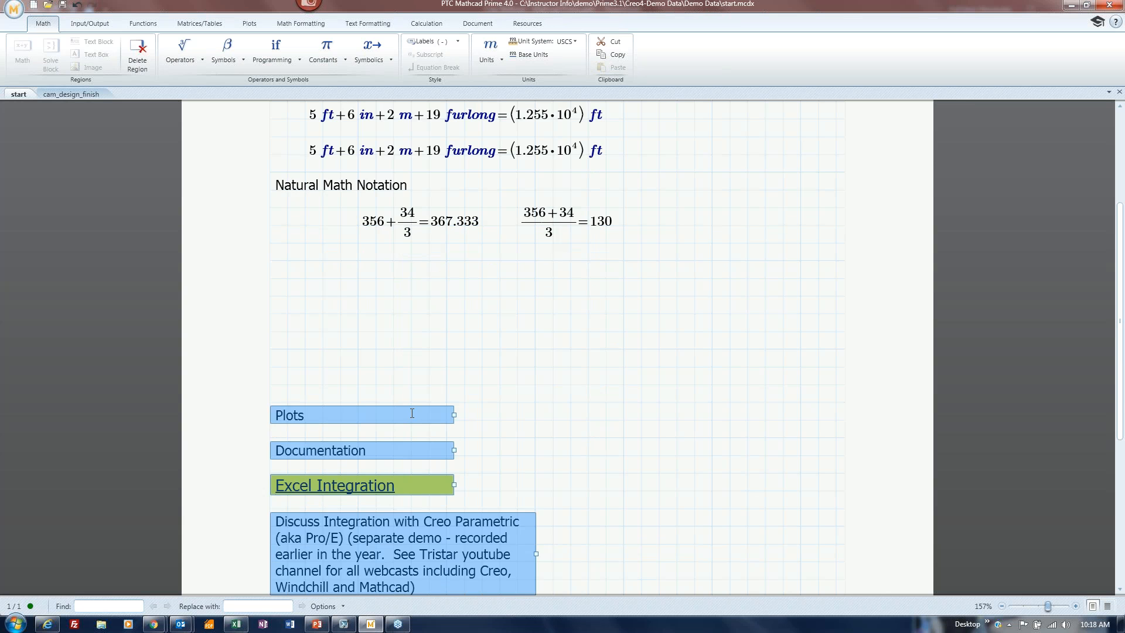
pyautogui.click(467, 316)
pyautogui.scroll(2, 527, 305)
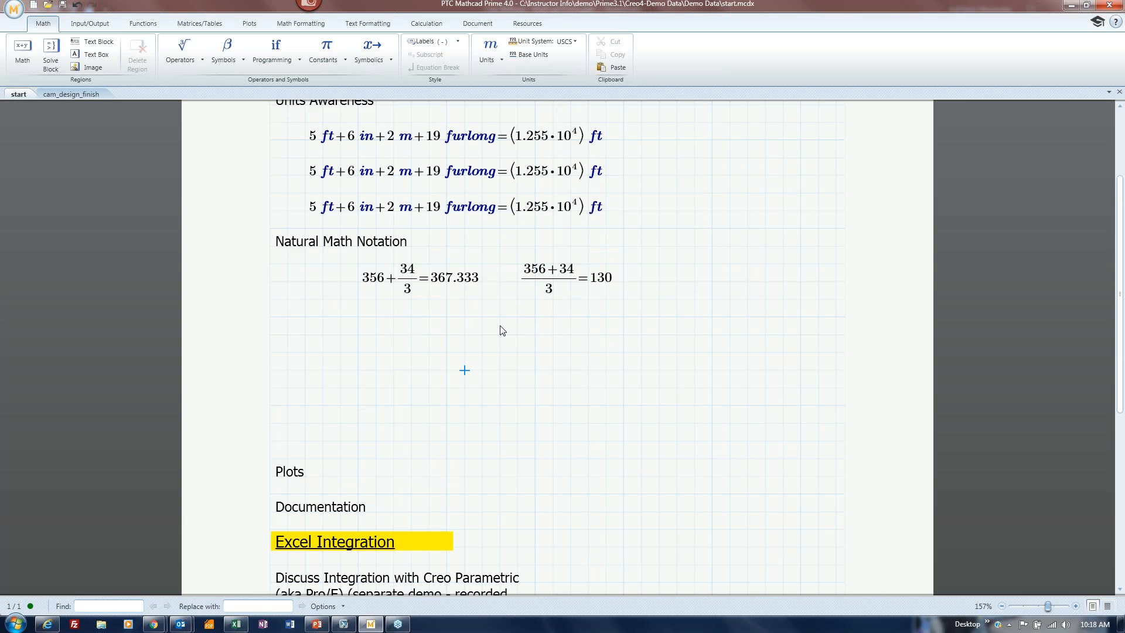
pyautogui.click(324, 334)
# Define c := √(a² + b²) using the square root operator.
pyautogui.write('c ')
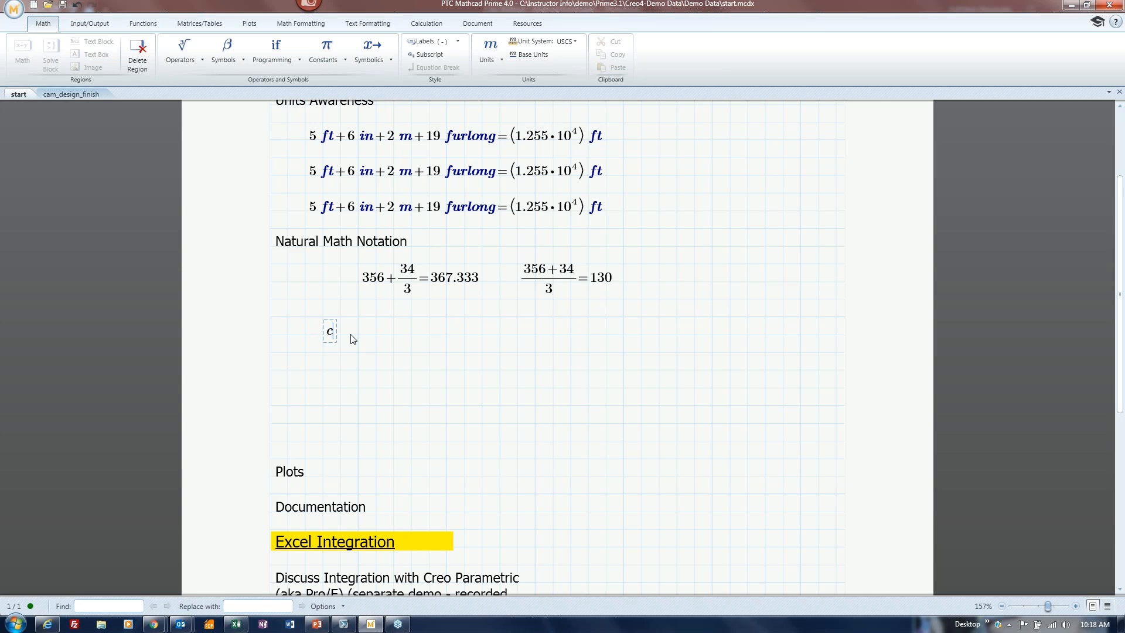
pyautogui.write(':=')
pyautogui.press('\\')
pyautogui.write('a^2')
pyautogui.press('space')
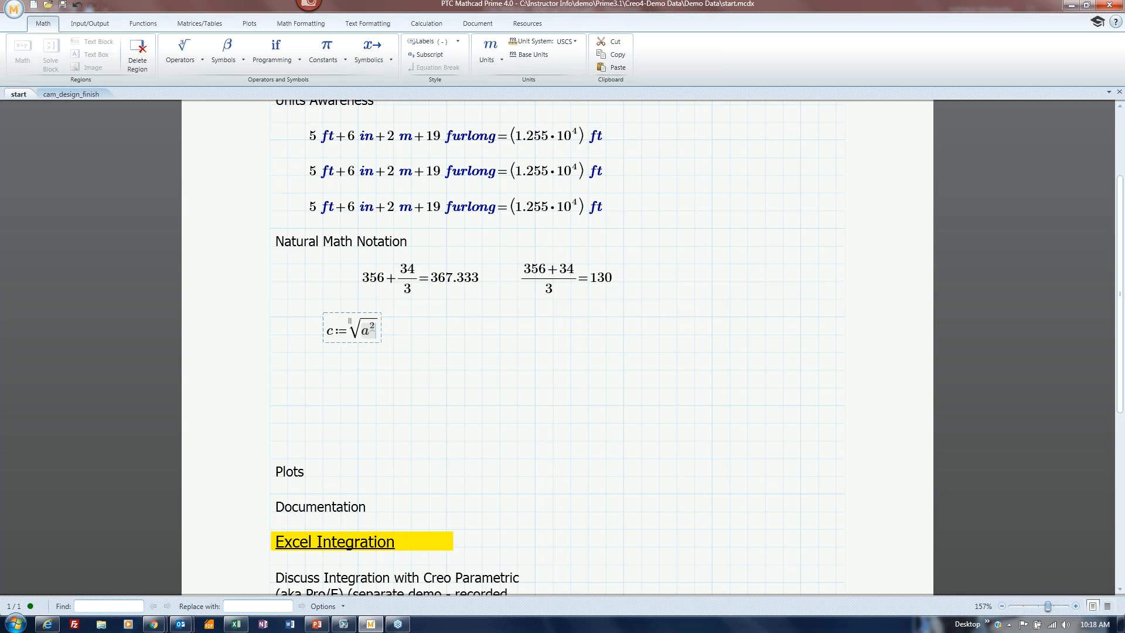
pyautogui.write('+b')
pyautogui.write('^2')
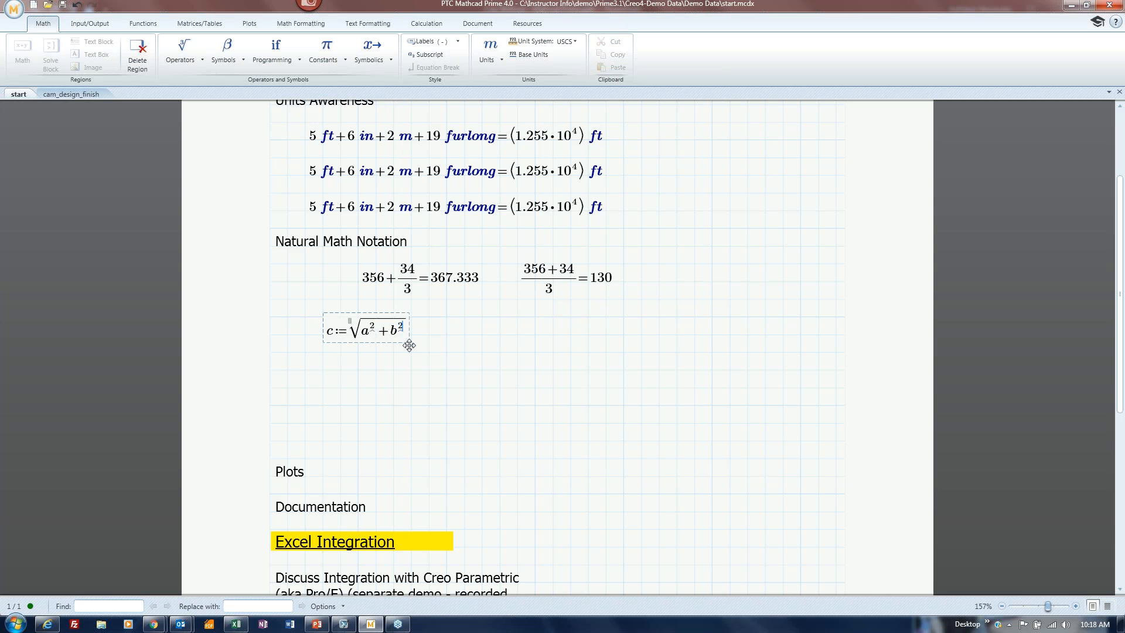
pyautogui.click(429, 370)
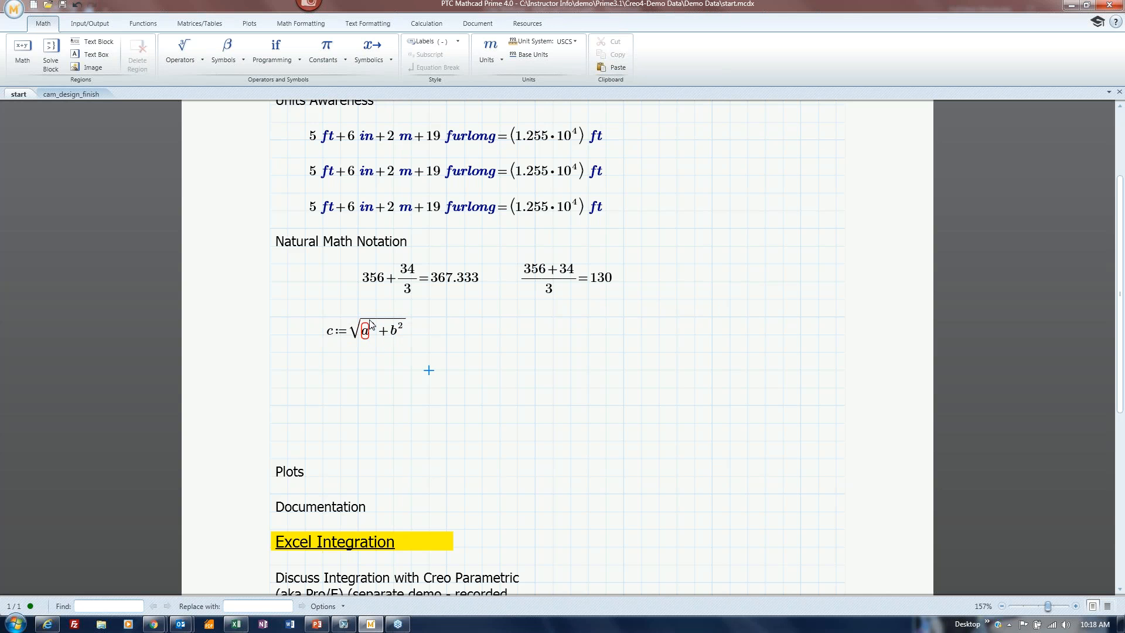
# Define a := 20 and b := 36 to the right of the 130 result.
pyautogui.click(661, 282)
pyautogui.write('a:=')
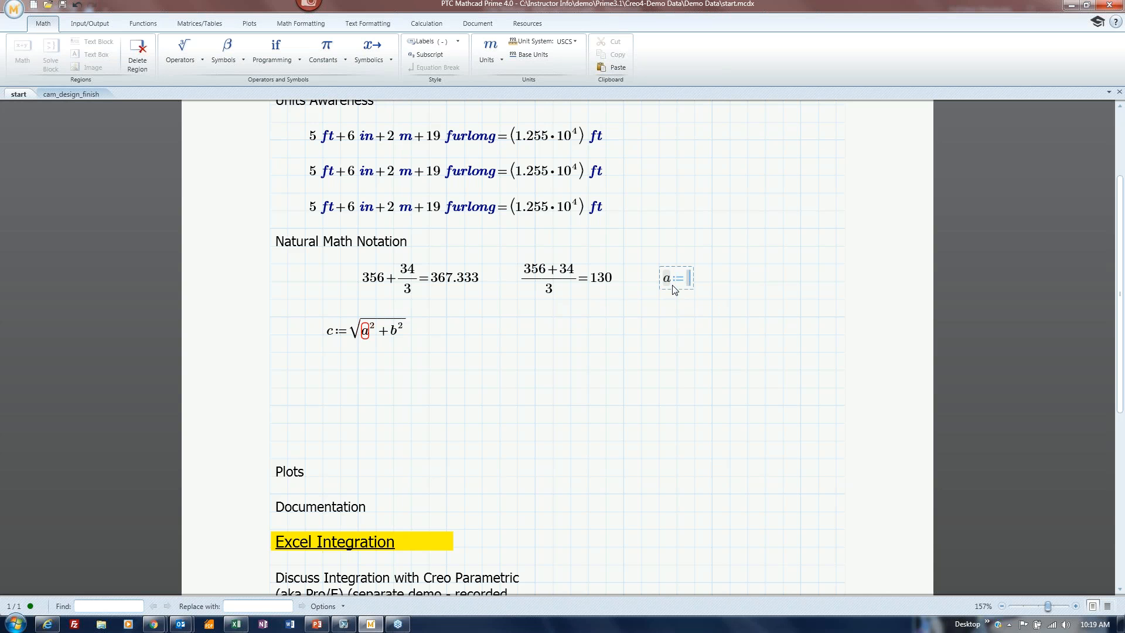
pyautogui.write('20')
pyautogui.click(744, 284)
pyautogui.write('b:=36')
pyautogui.click(713, 318)
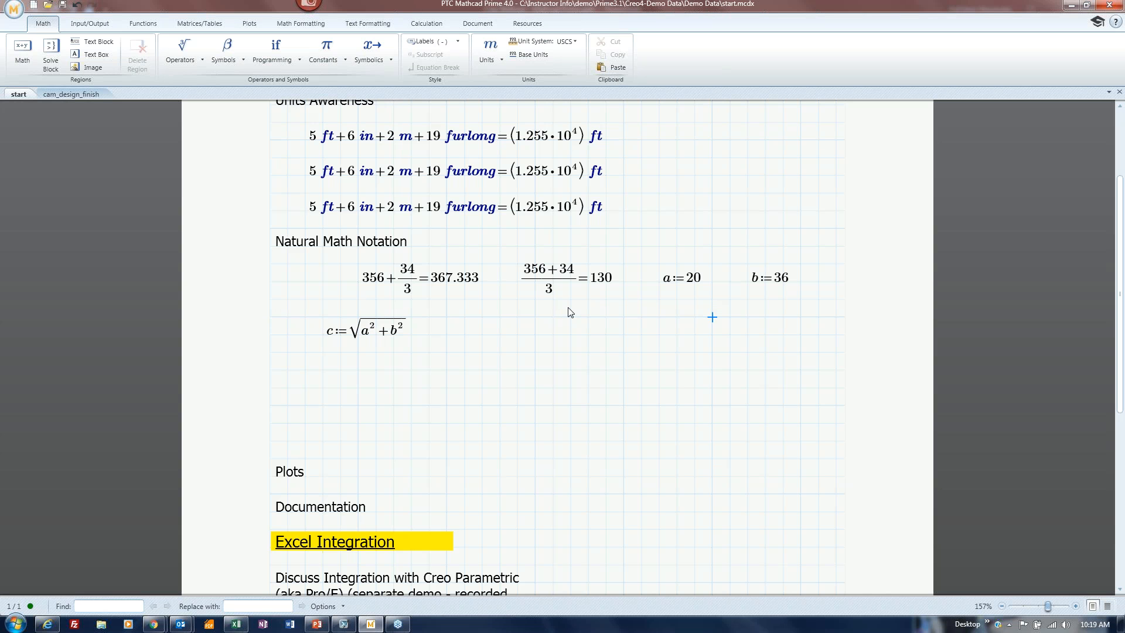
# Browse the built-in constants, then evaluate c= beside the furlong lines, giving 9.836·10⁸ ft/s.
pyautogui.click(335, 59)
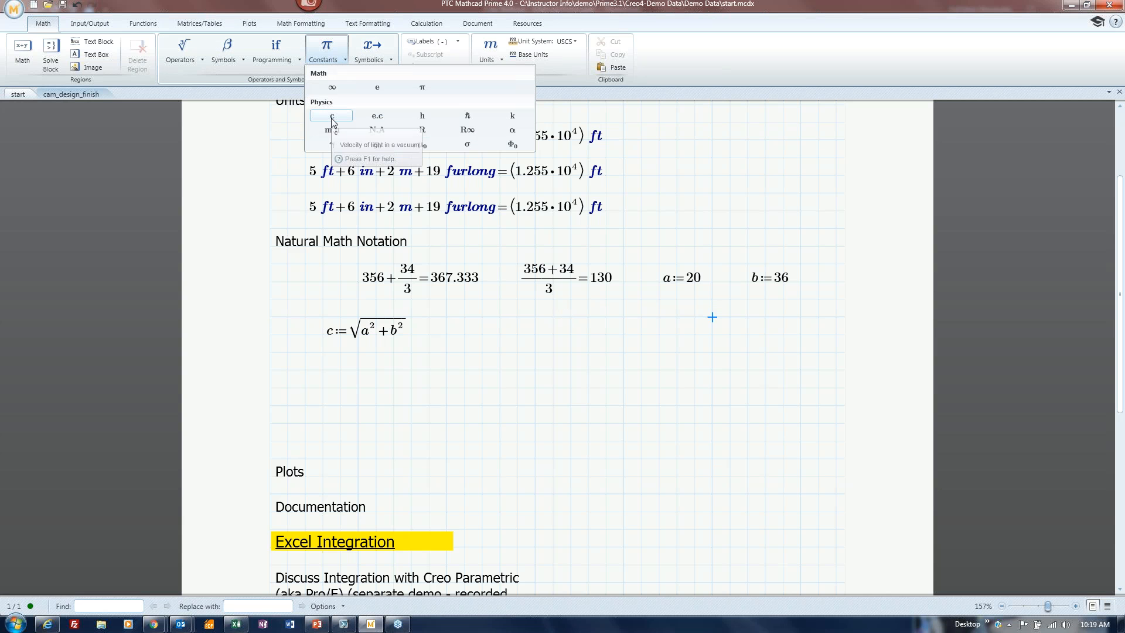
pyautogui.click(731, 188)
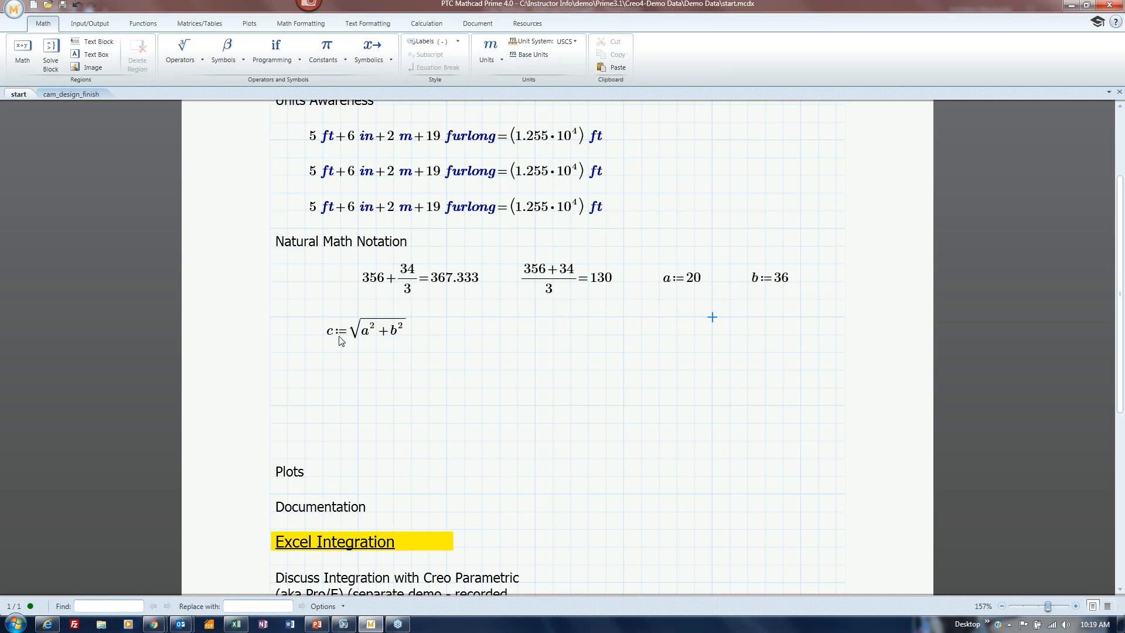
pyautogui.click(680, 206)
pyautogui.write('c-=?')
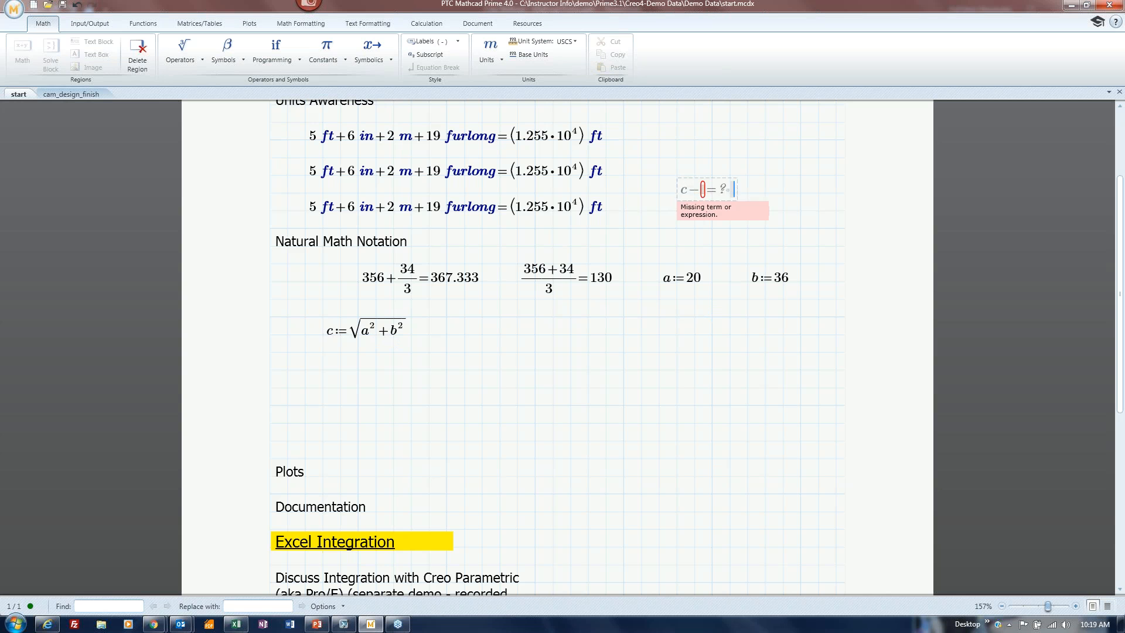
pyautogui.press('BackSpace')
pyautogui.press('BackSpace')
pyautogui.press('BackSpace')
pyautogui.press('BackSpace')
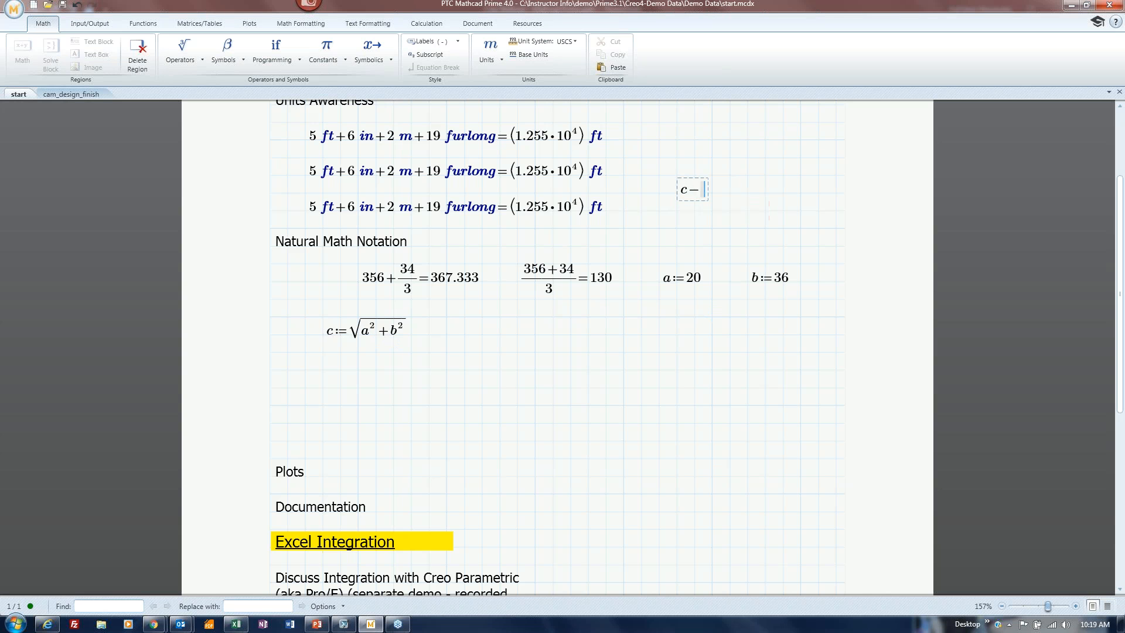
pyautogui.write('c=(9.836·10^8)·ft/s')
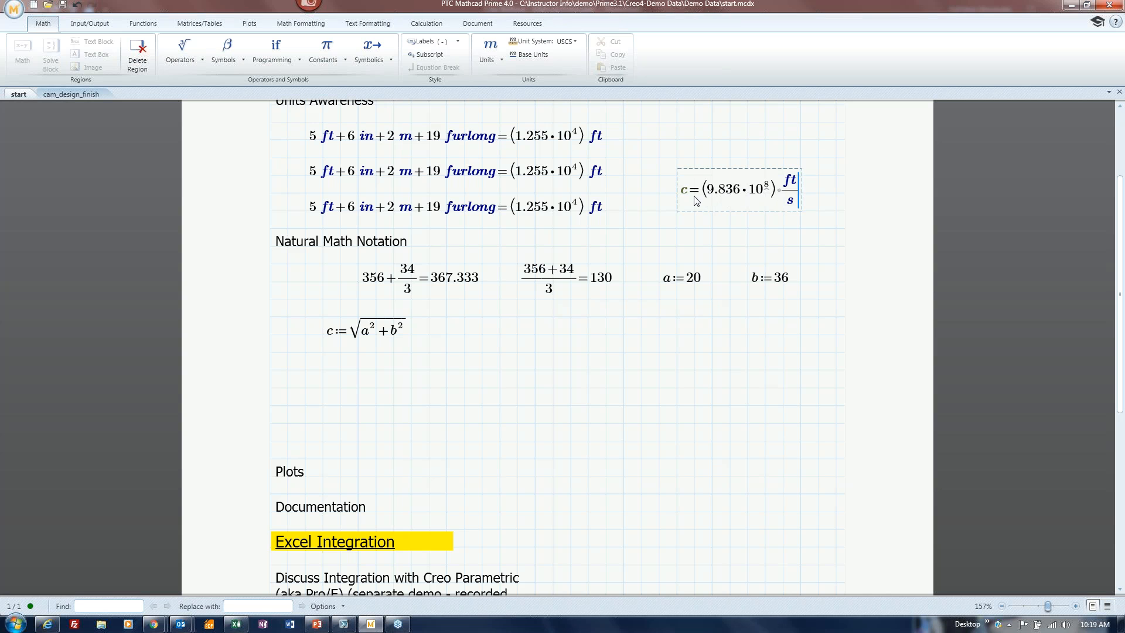
pyautogui.hotkey('ctrl', 'alt', 'd')
pyautogui.moveTo(690, 195); pyautogui.dragTo(686, 194)
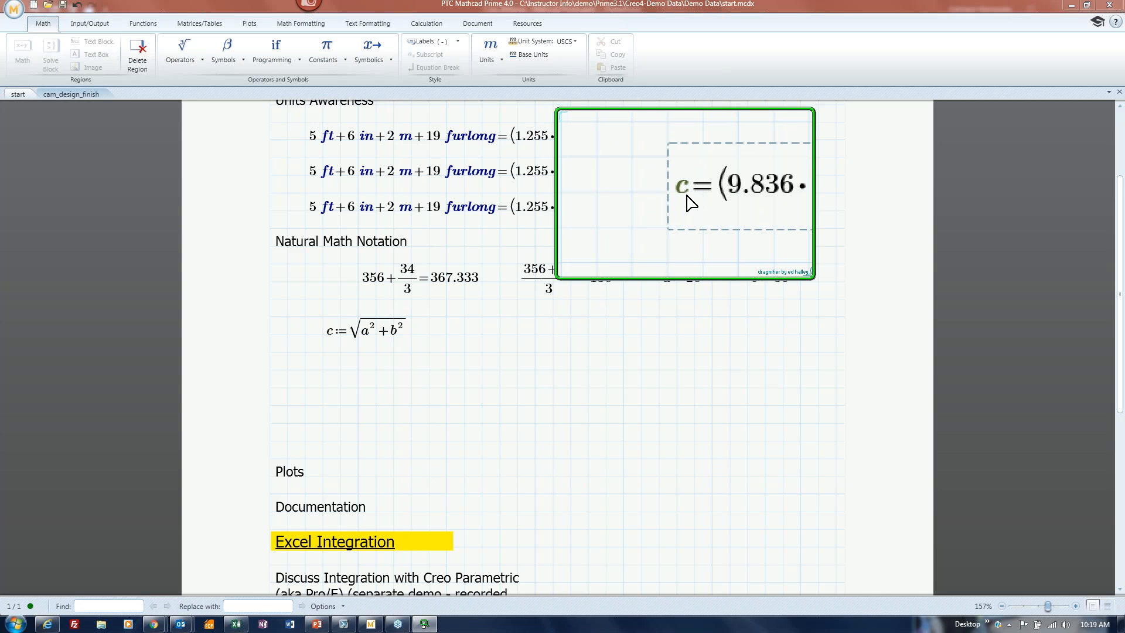
pyautogui.moveTo(691, 202); pyautogui.dragTo(730, 228)
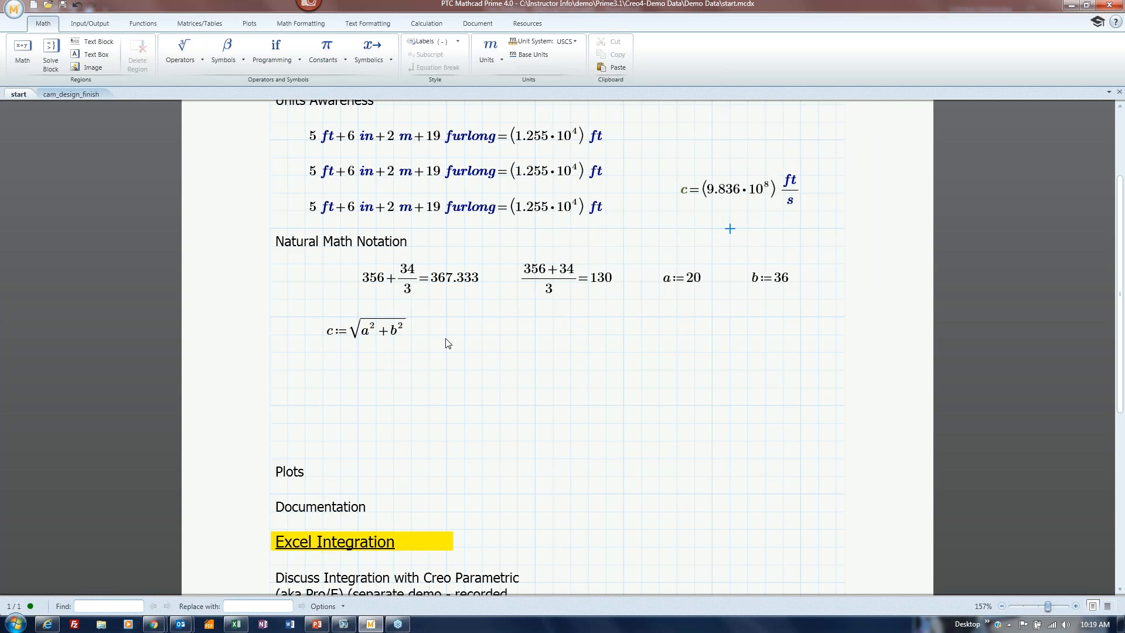
pyautogui.moveTo(336, 345); pyautogui.dragTo(341, 336)
# Add a c= result below, then evaluate c:=√(a²+b²) with the explicit keyword substituting a and b.
pyautogui.click(340, 388)
pyautogui.write('c')
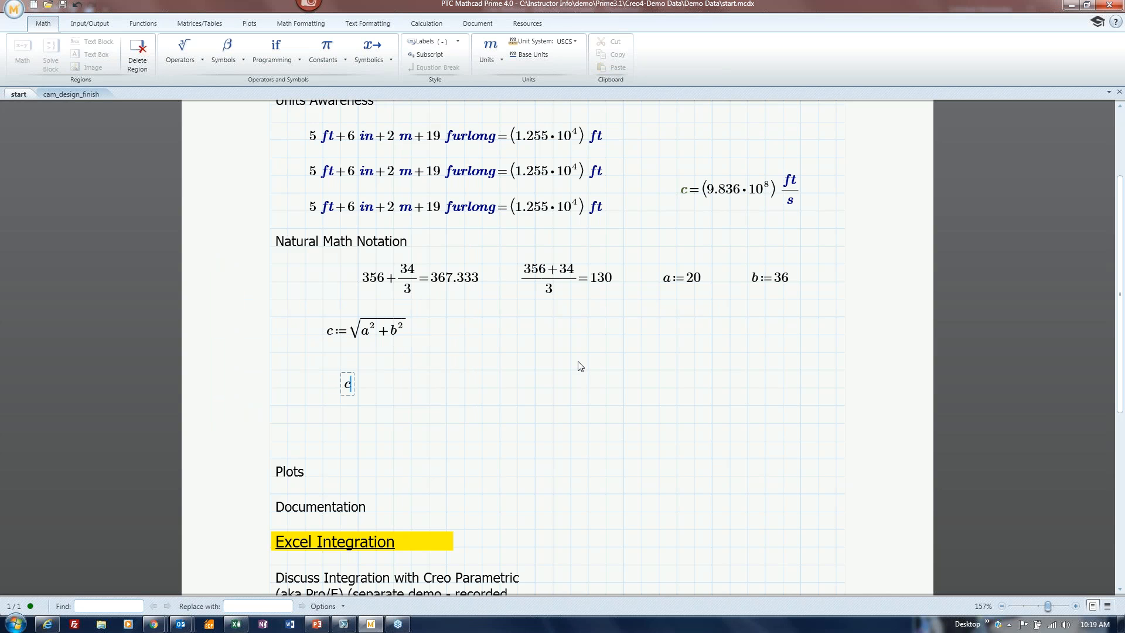
pyautogui.write('=41.183')
pyautogui.click(402, 336)
pyautogui.click(370, 60)
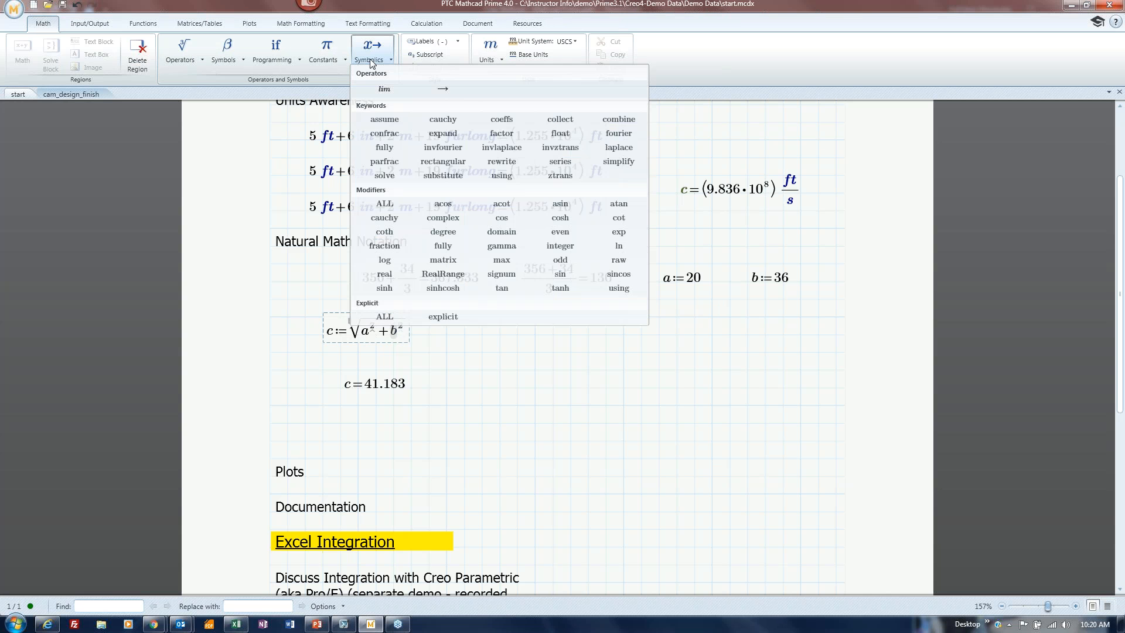
pyautogui.click(443, 316)
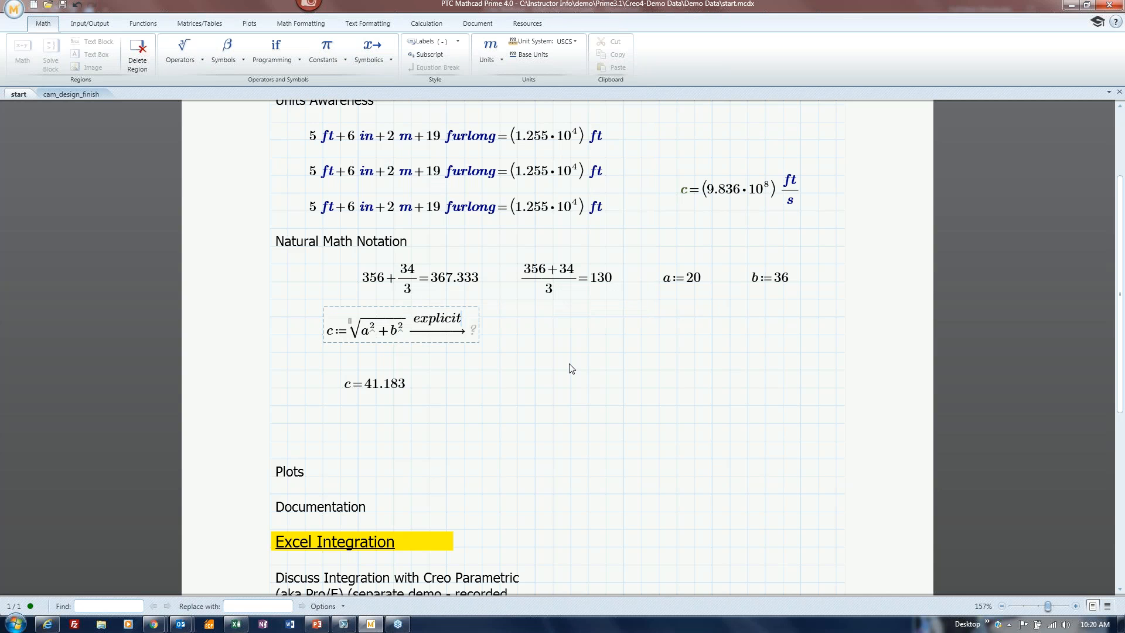
pyautogui.write(',a,b')
pyautogui.click(571, 369)
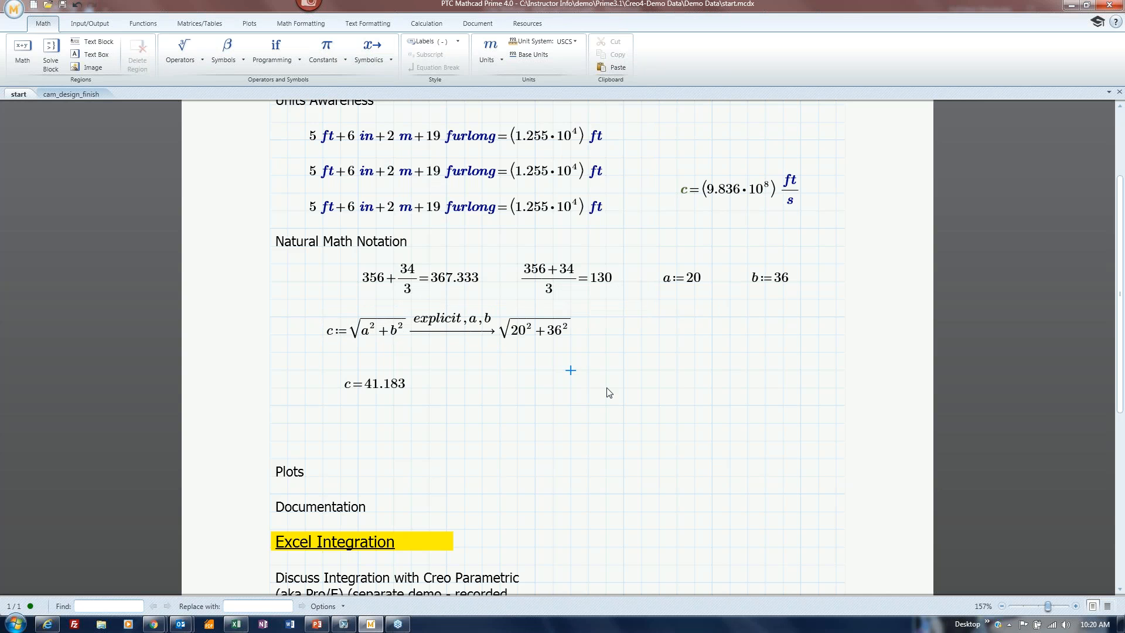
pyautogui.click(565, 334)
pyautogui.write('=41.183')
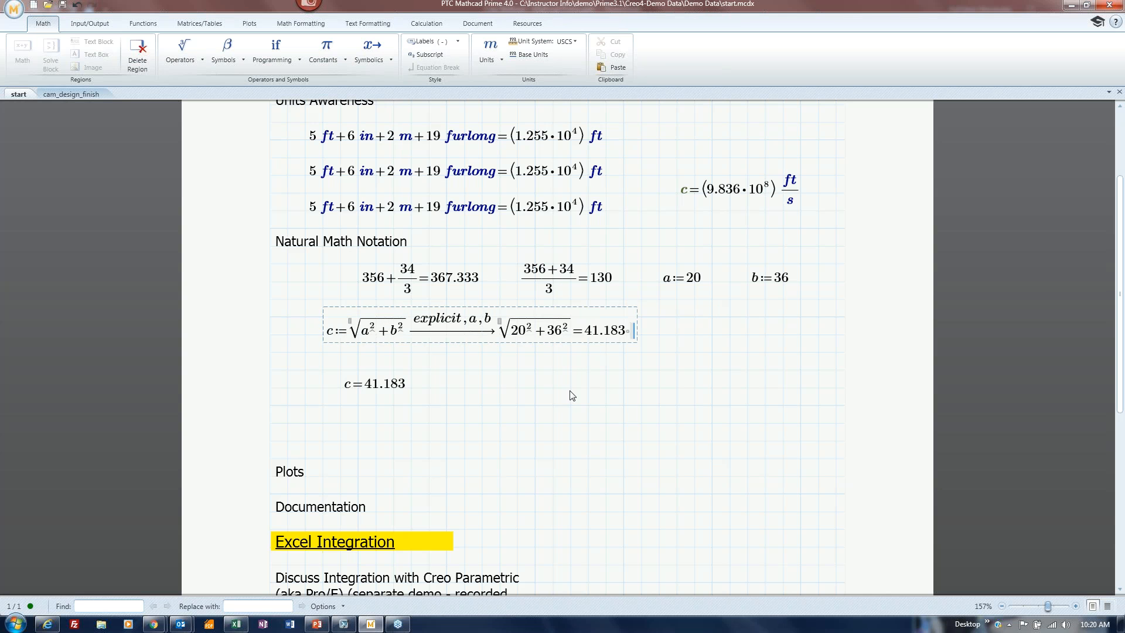
pyautogui.click(571, 388)
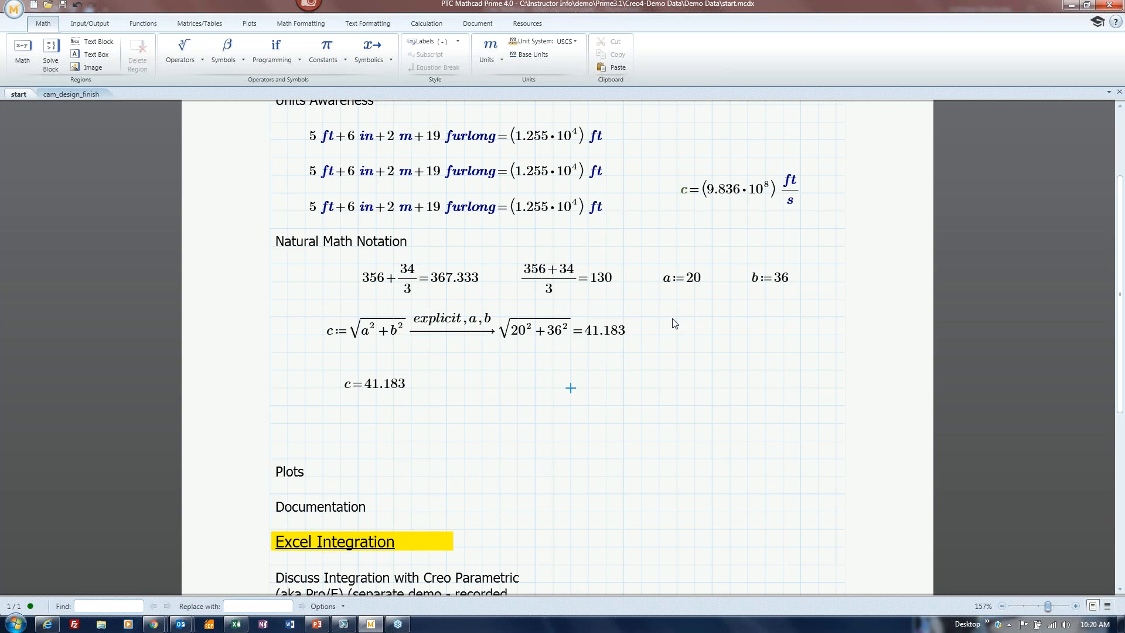
# Change a to 200 so c evaluates to 203.214, and delete the standalone c= result.
pyautogui.click(704, 284)
pyautogui.write('0')
pyautogui.click(729, 388)
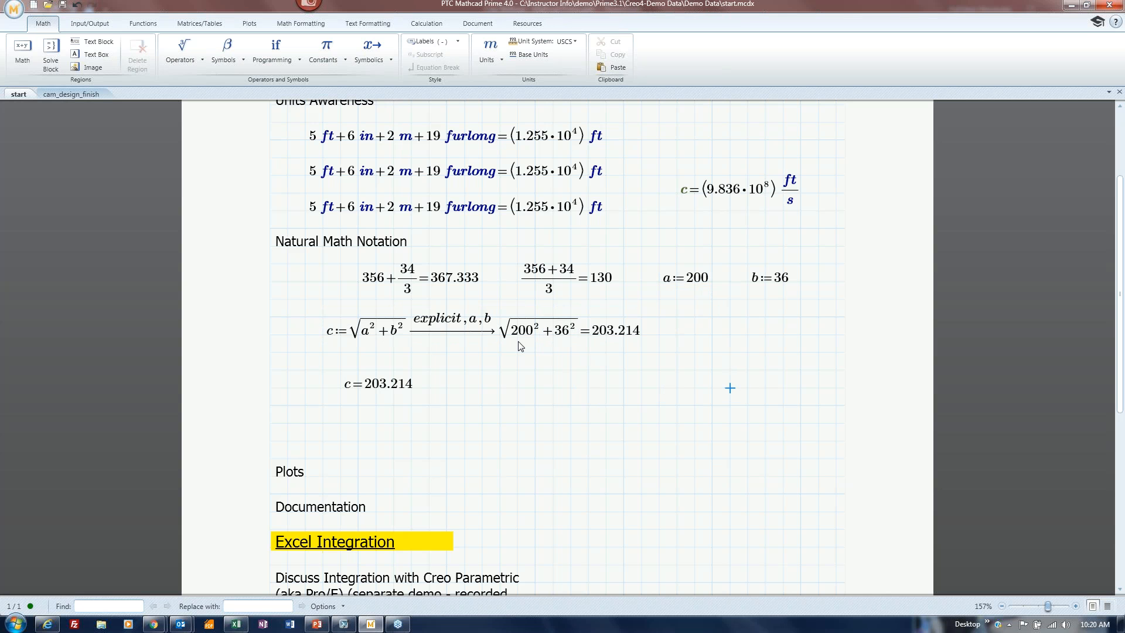
pyautogui.moveTo(323, 365); pyautogui.dragTo(431, 406)
pyautogui.press('Delete')
# Insert the integral of sin(x) dx and evaluate it symbolically to −cos(x).
pyautogui.hotkey('shift', '7')
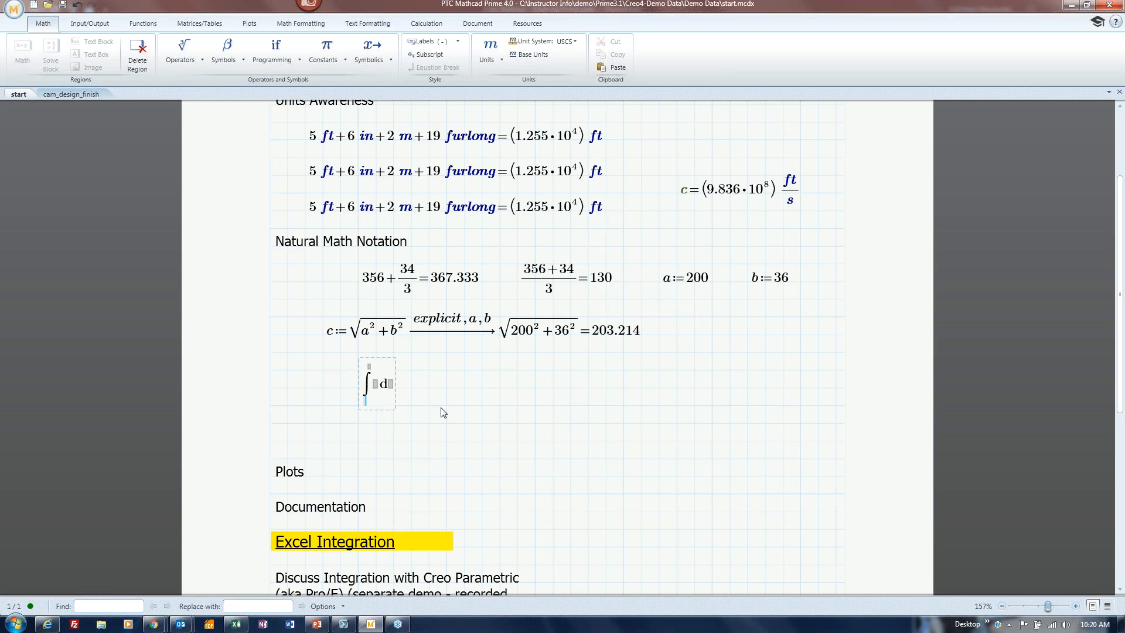
pyautogui.click(377, 385)
pyautogui.write('sin(x')
pyautogui.click(427, 384)
pyautogui.write('x')
pyautogui.click(382, 59)
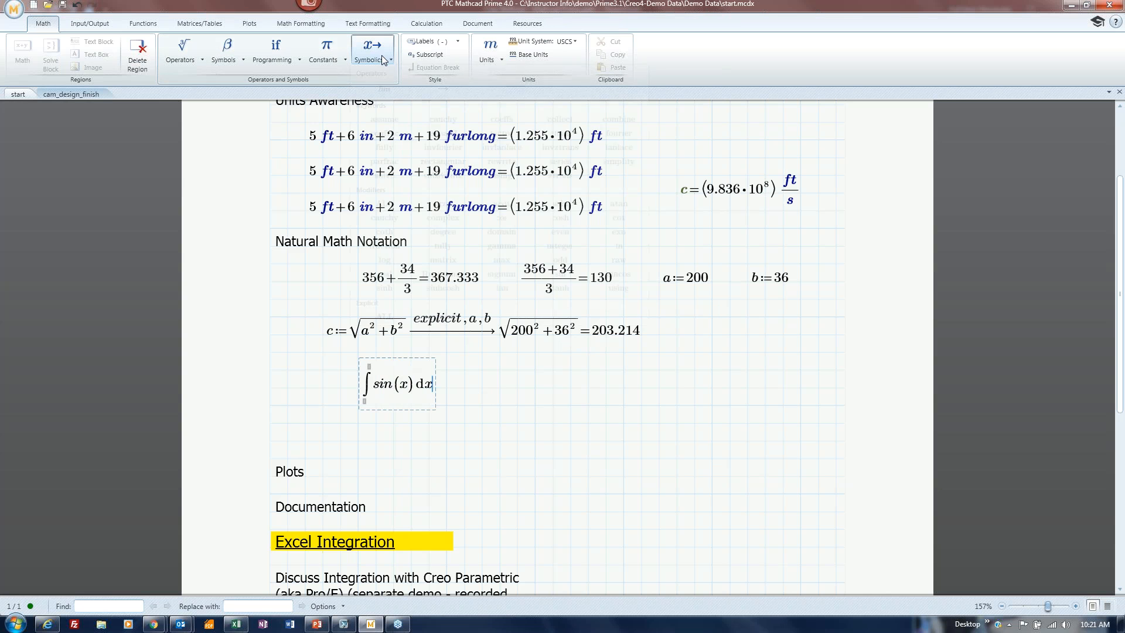
pyautogui.click(442, 91)
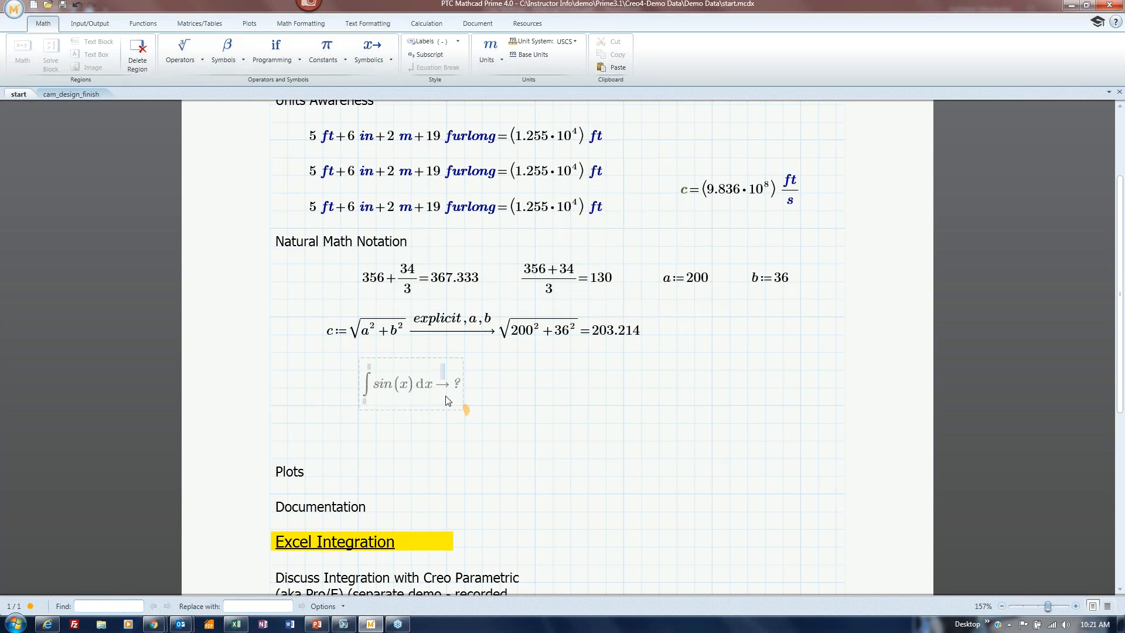
pyautogui.click(588, 410)
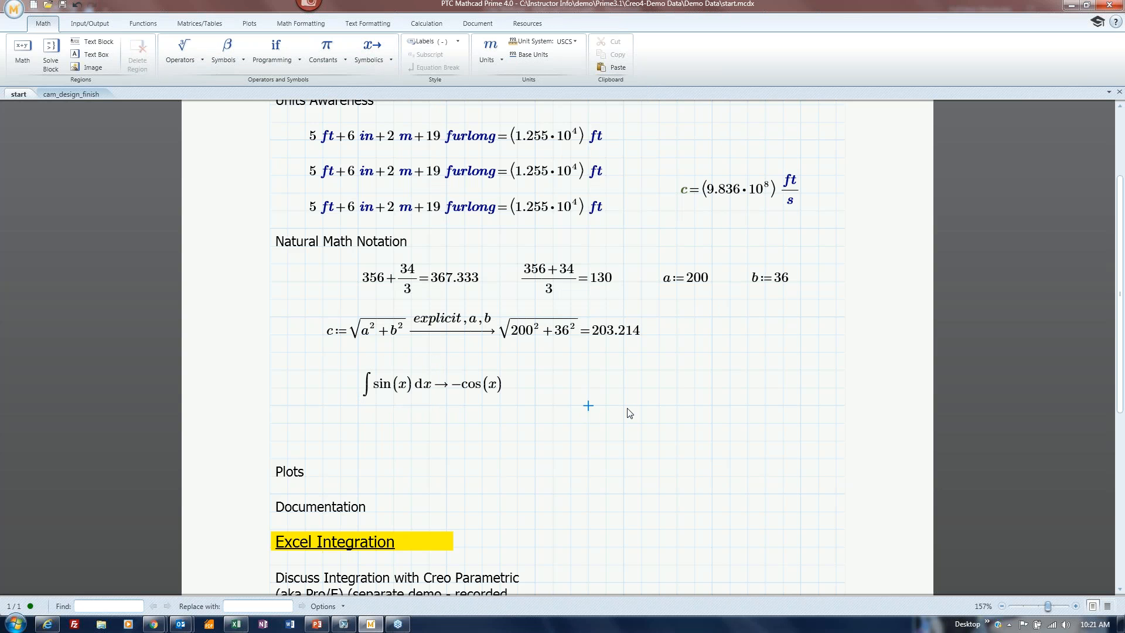
# Prefix the integral with f(x):= so it defines f(x).
pyautogui.click(376, 393)
pyautogui.press('Left')
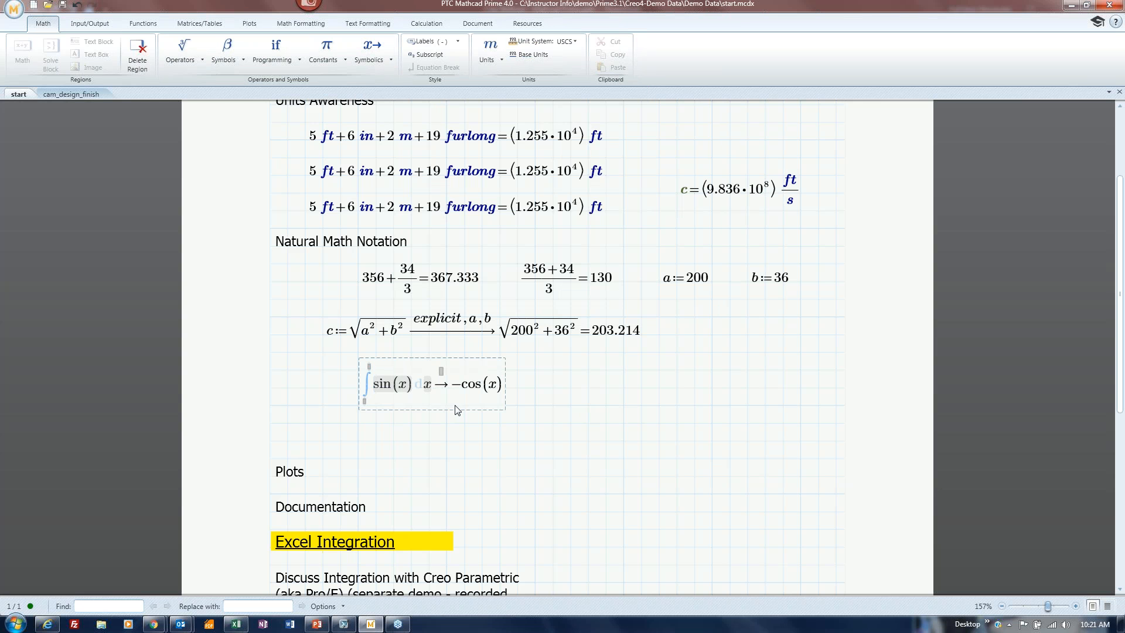
pyautogui.write(':f')
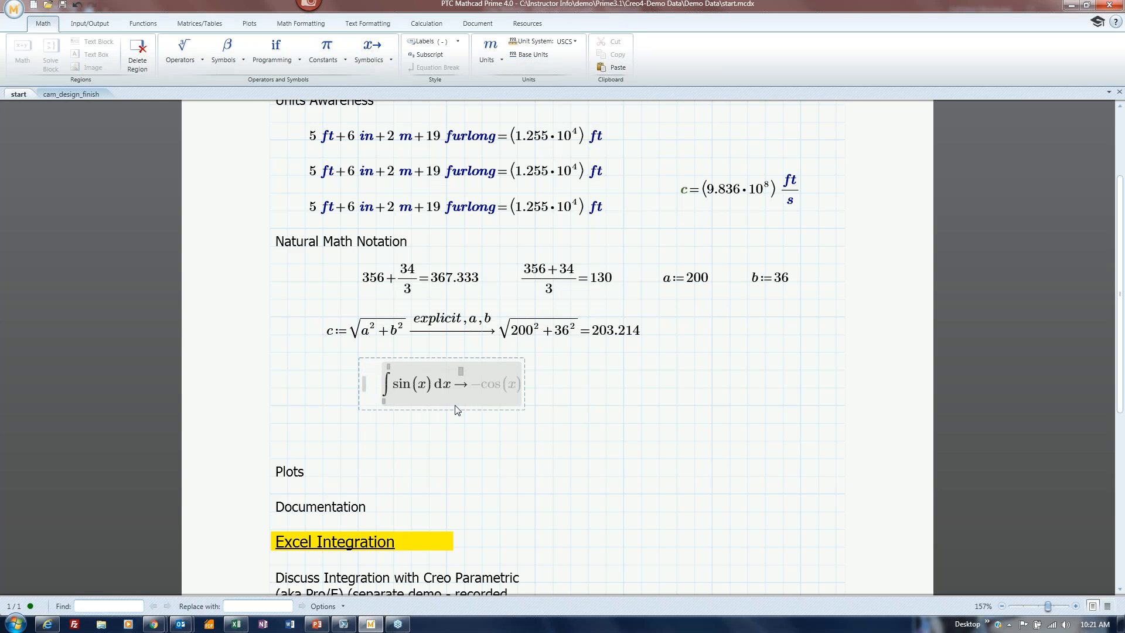
pyautogui.write('(x):=')
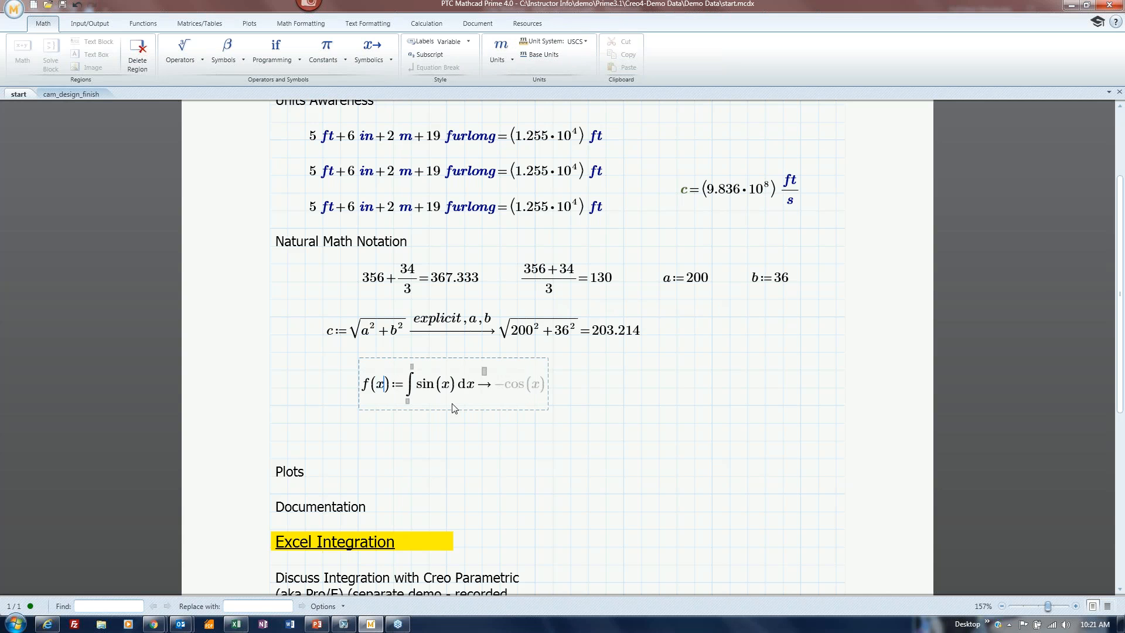
pyautogui.click(406, 433)
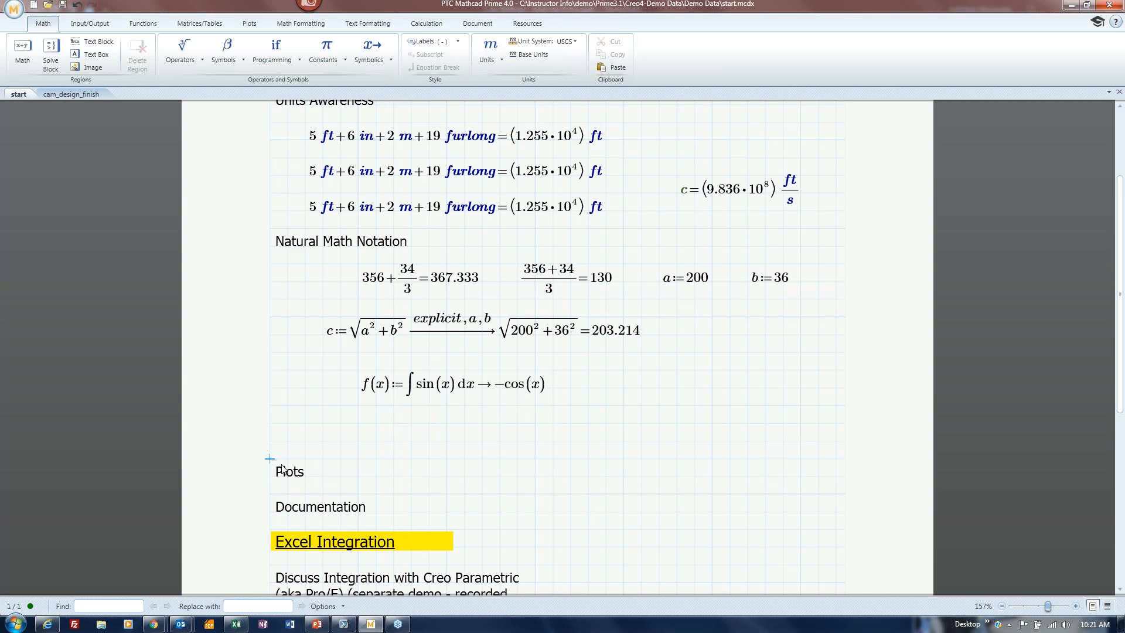
# Move the Plots heading up below the f(x) integral and insert an empty XY plot beside it.
pyautogui.click(308, 464)
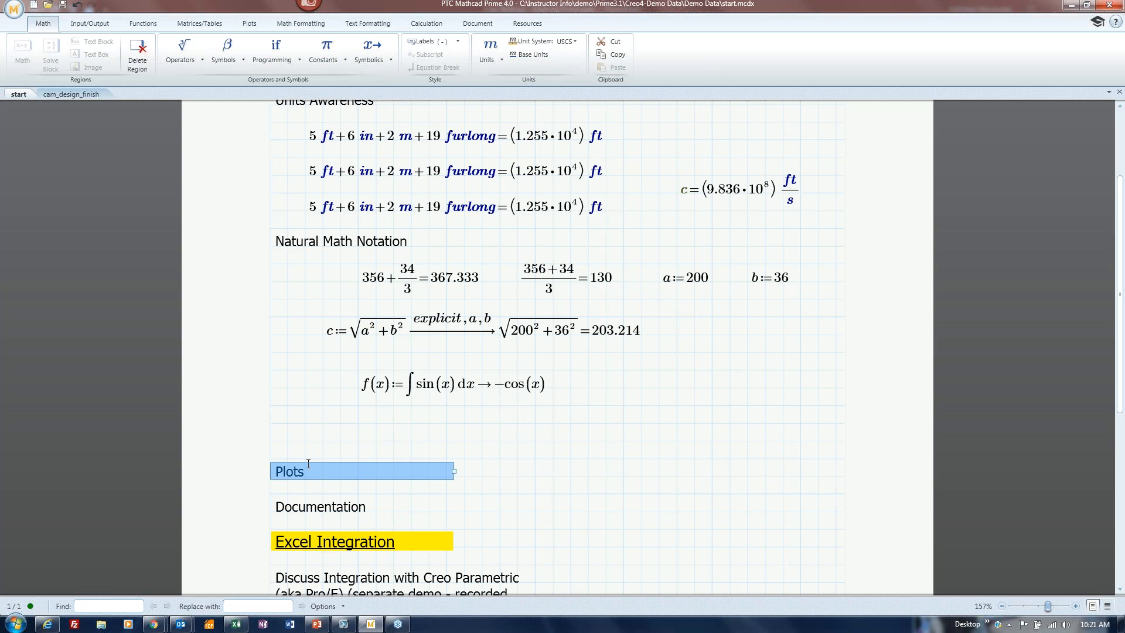
pyautogui.moveTo(309, 463); pyautogui.dragTo(321, 411)
pyautogui.click(661, 460)
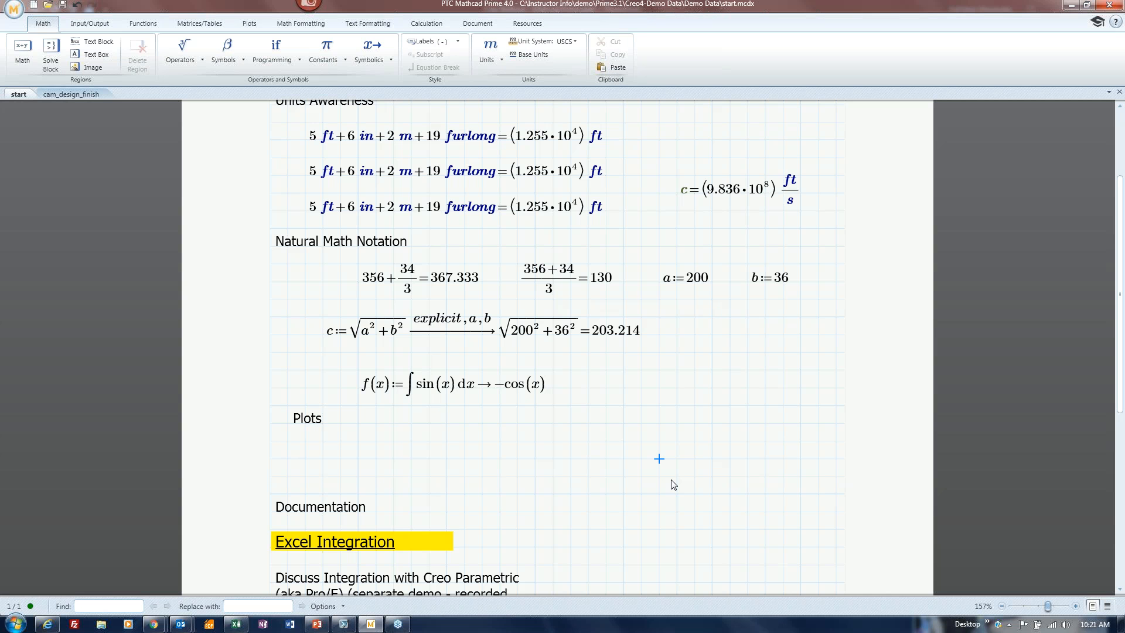
pyautogui.hotkey('ctrl', '7')
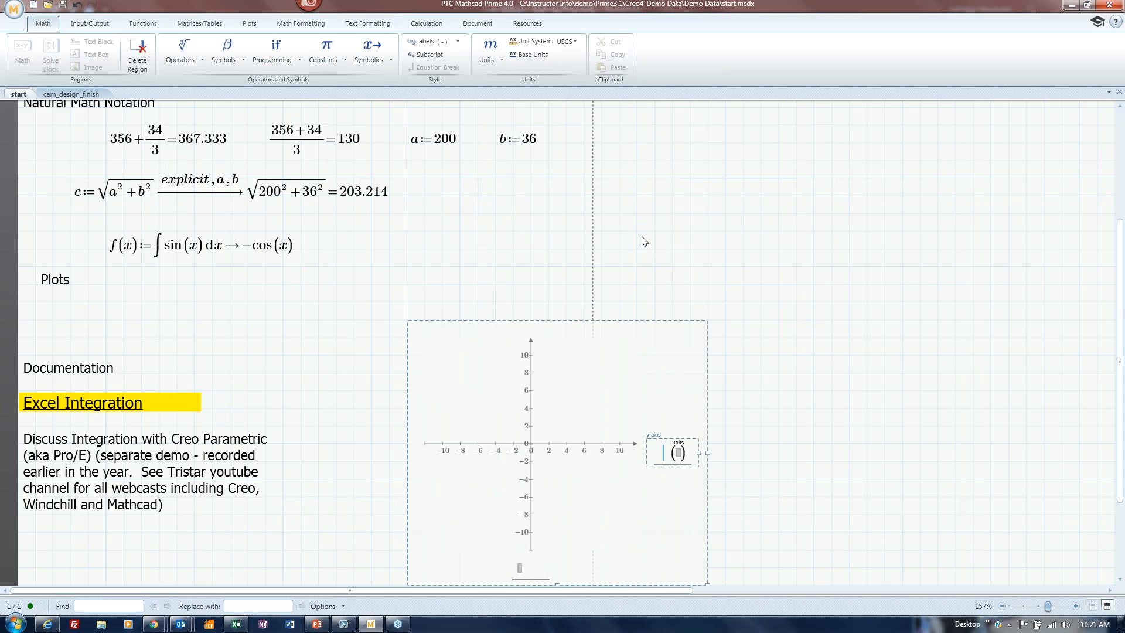
pyautogui.moveTo(556, 322); pyautogui.dragTo(439, 261)
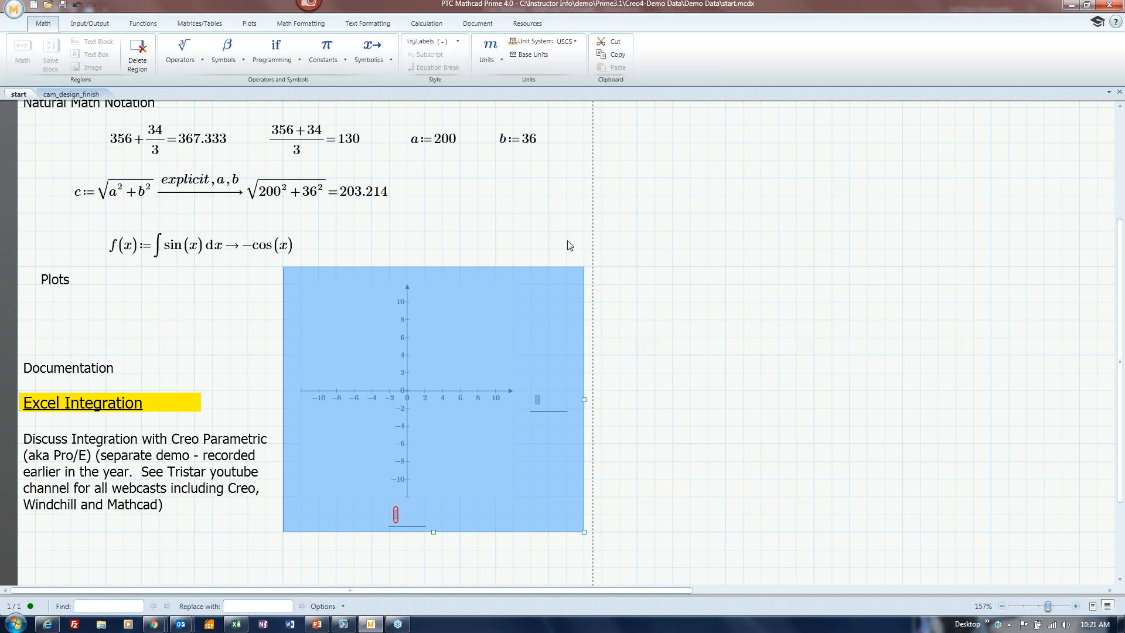
# Enter x on the x-axis and f(x) on the y-axis to draw the −cos curve.
pyautogui.click(446, 477)
pyautogui.click(396, 515)
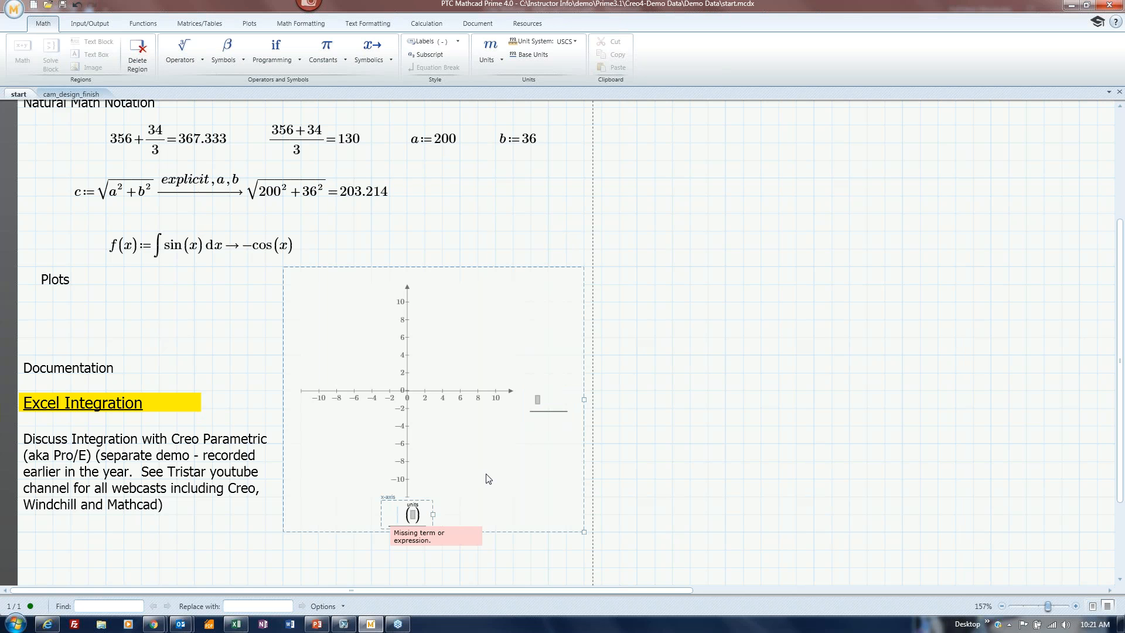
pyautogui.write('x')
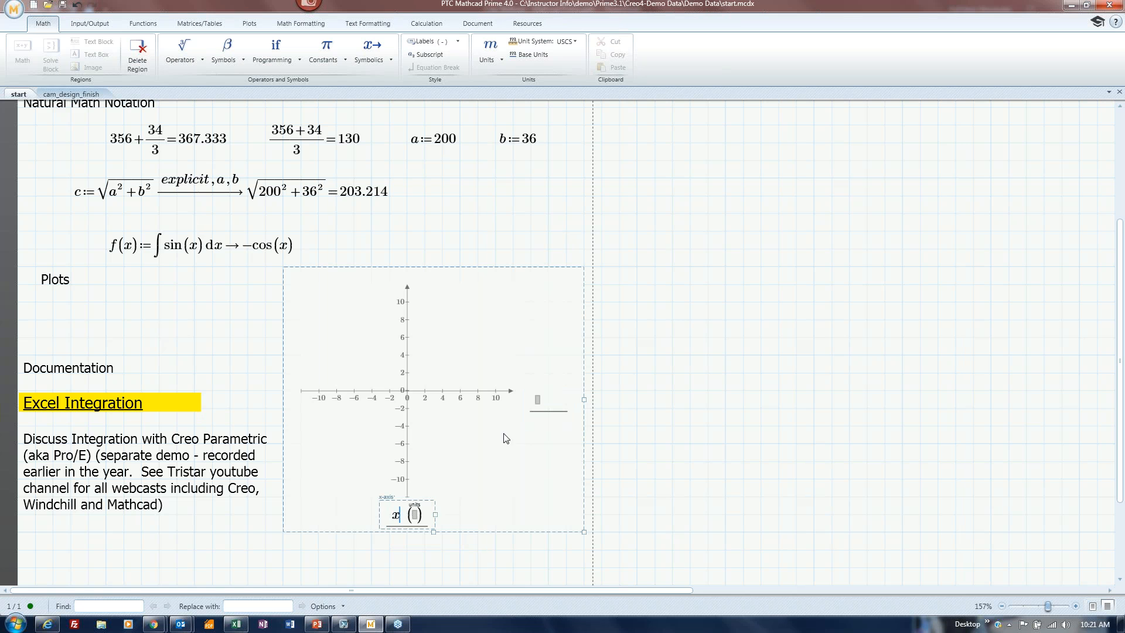
pyautogui.click(536, 401)
pyautogui.write('f9')
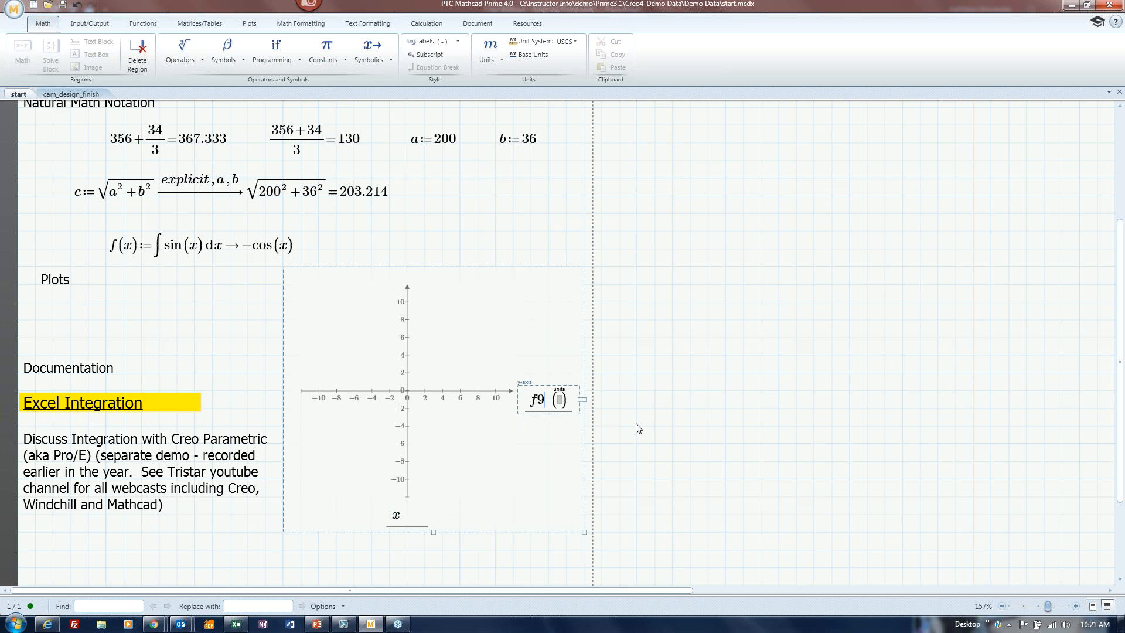
pyautogui.press('BackSpace')
pyautogui.write('(x')
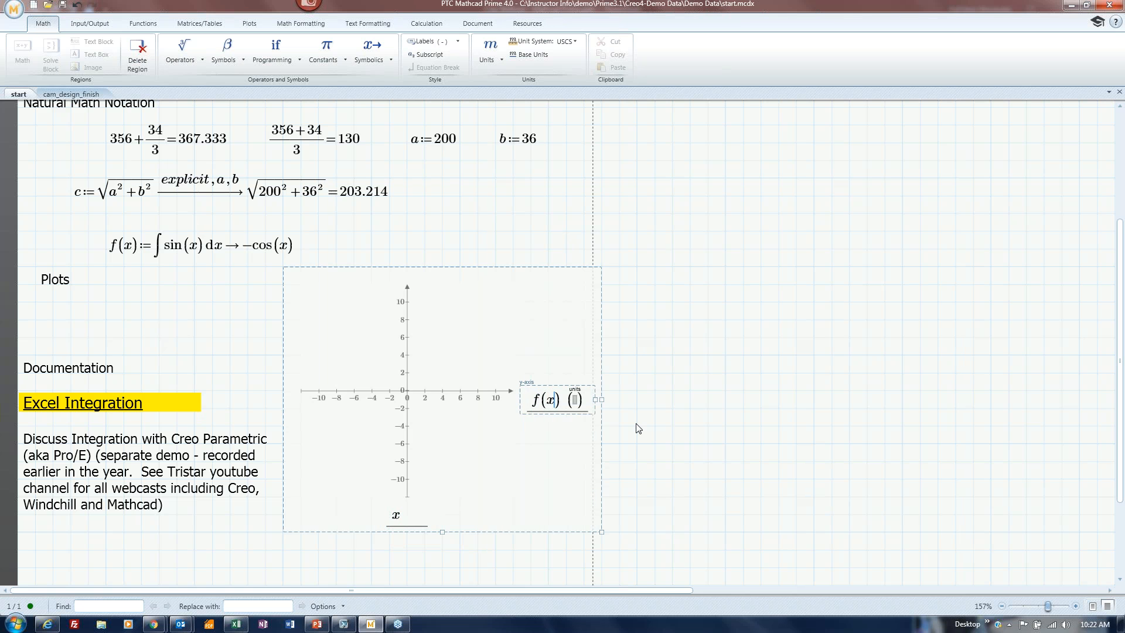
pyautogui.click(671, 446)
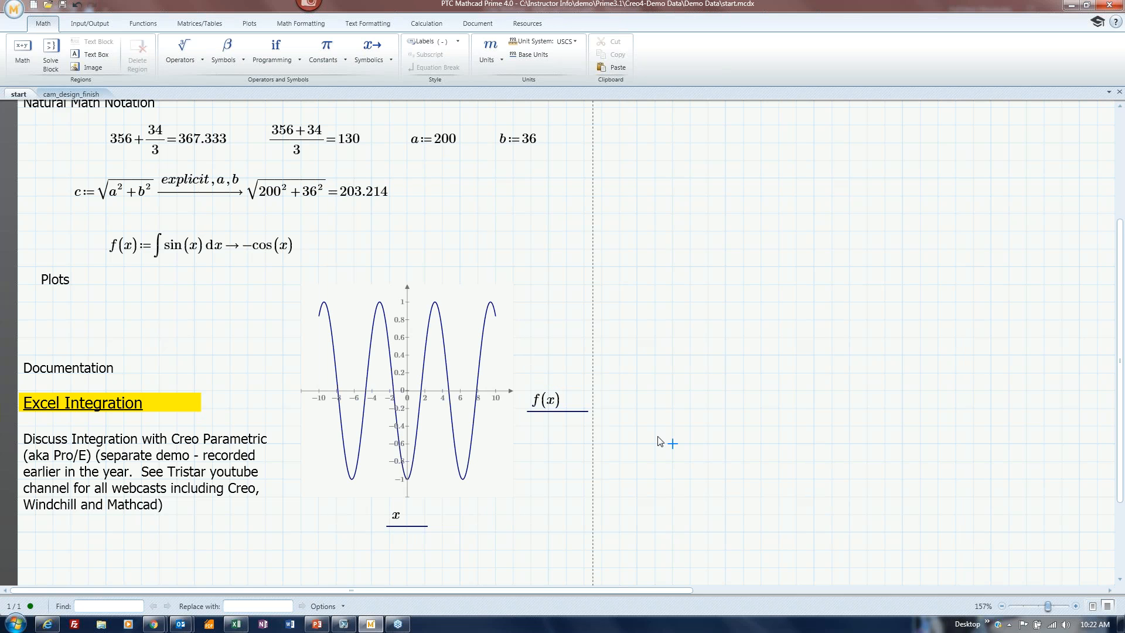
pyautogui.click(106, 302)
# Define g(x):=∫ f(x) dx under Plots and apply the symbolic arrow to get −sin(x).
pyautogui.write('g(x')
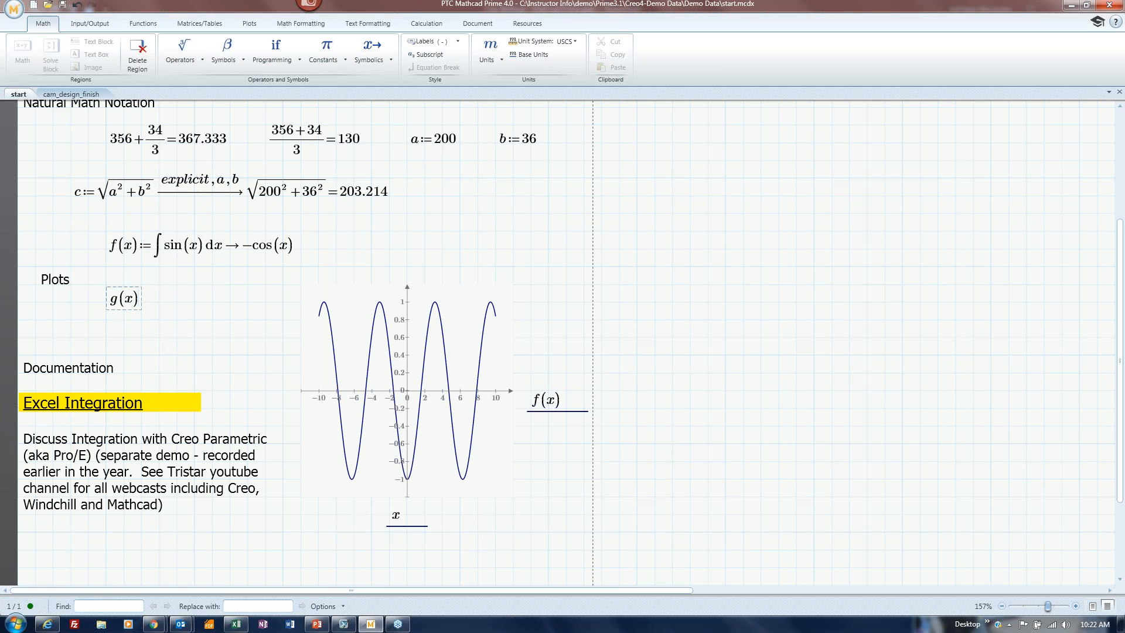
pyautogui.write('=')
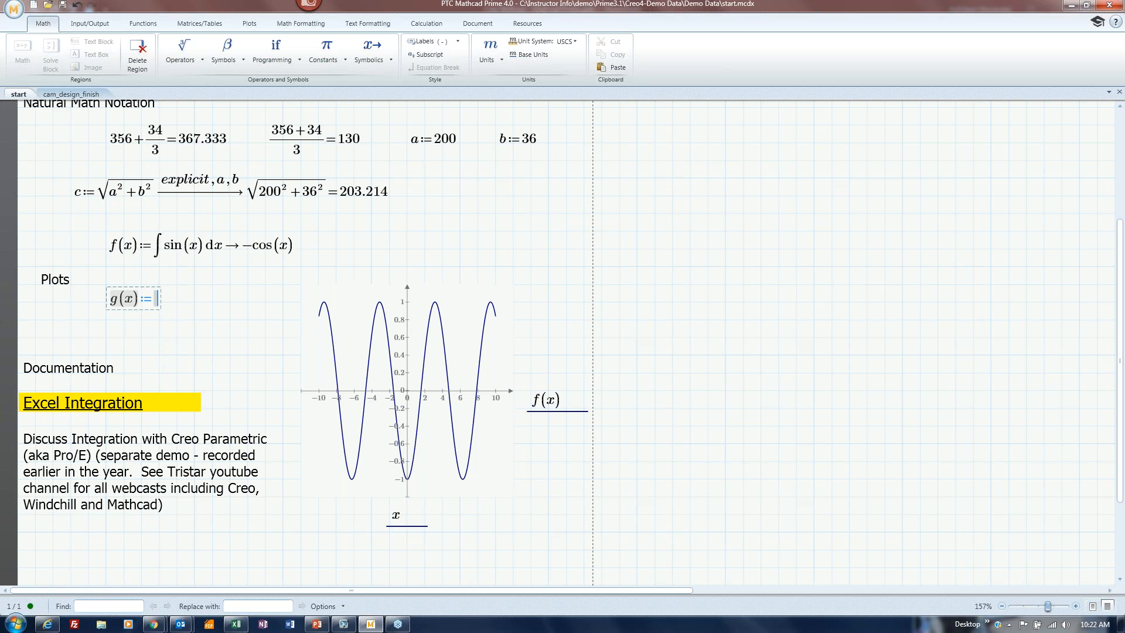
pyautogui.write('&')
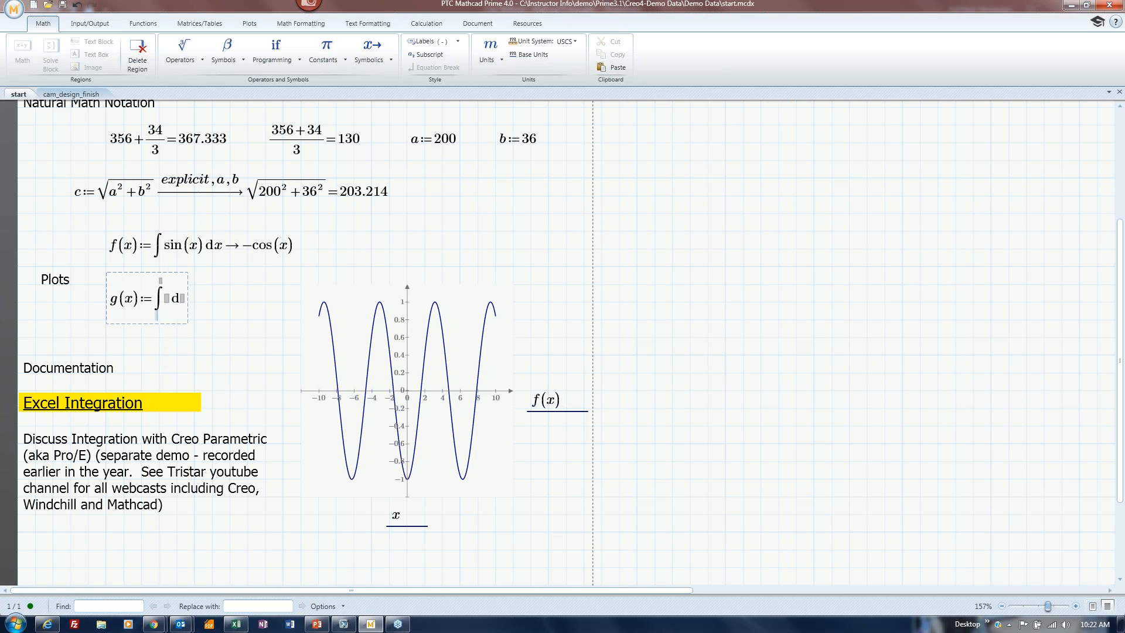
pyautogui.press('Right')
pyautogui.press('Right')
pyautogui.press('Right')
pyautogui.write('f(x')
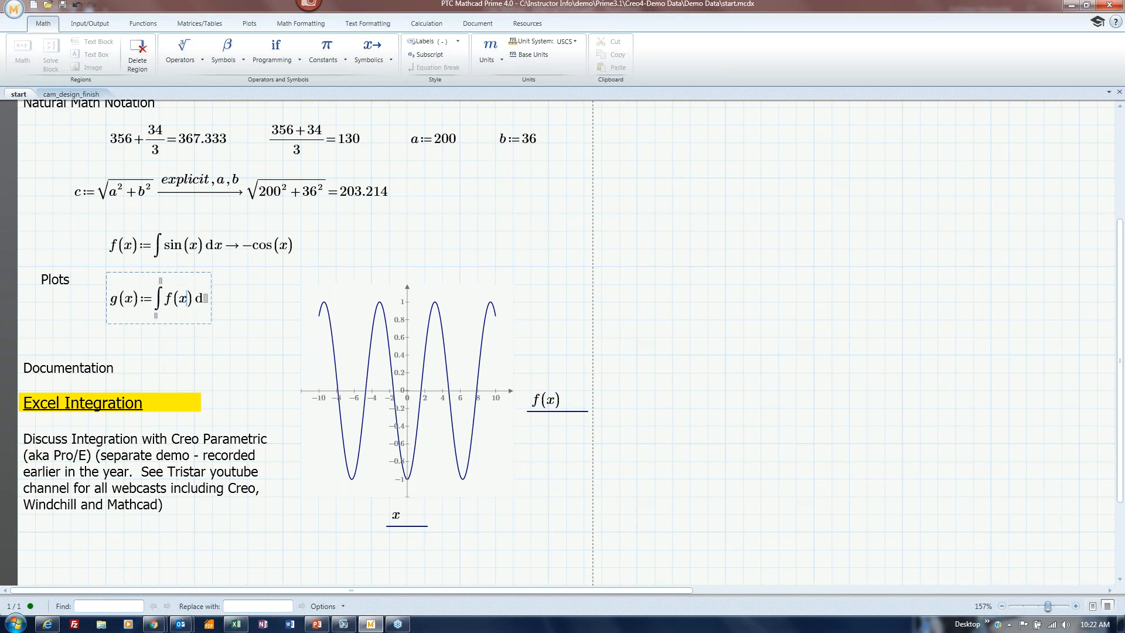
pyautogui.press('Right')
pyautogui.press('Right')
pyautogui.press('Right')
pyautogui.press('Right')
pyautogui.write('x')
pyautogui.click(391, 60)
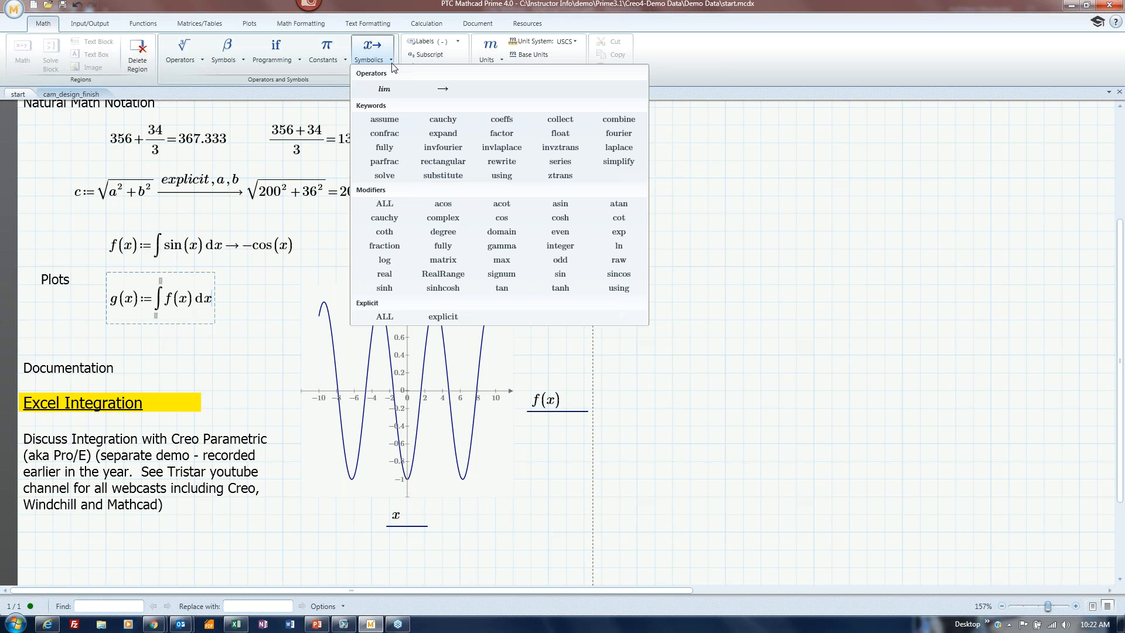
pyautogui.click(444, 89)
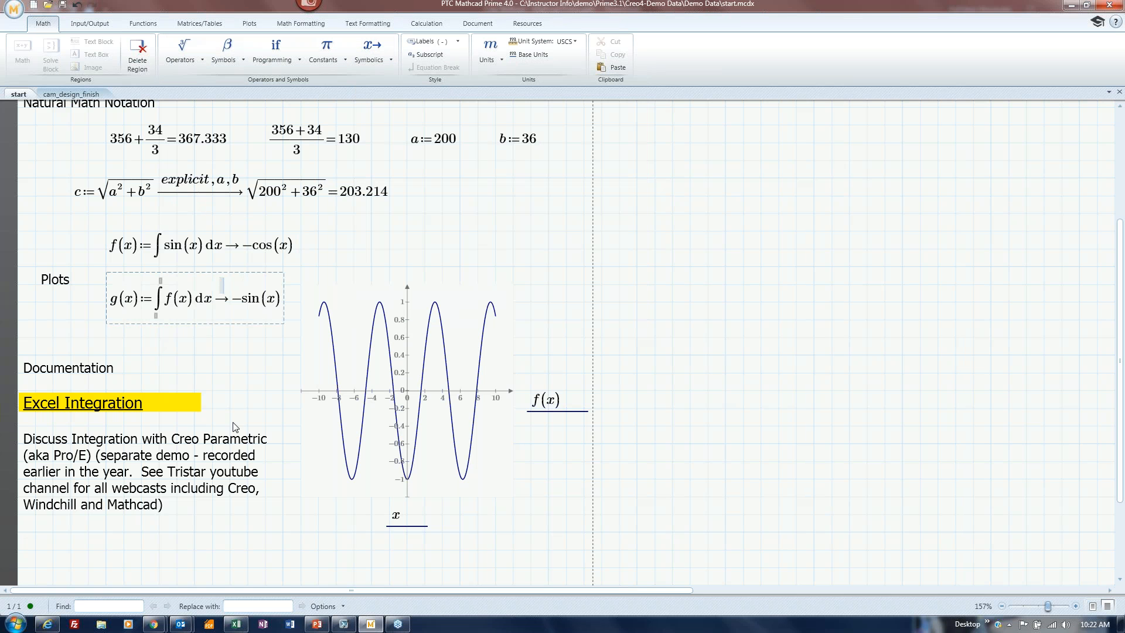
pyautogui.click(251, 346)
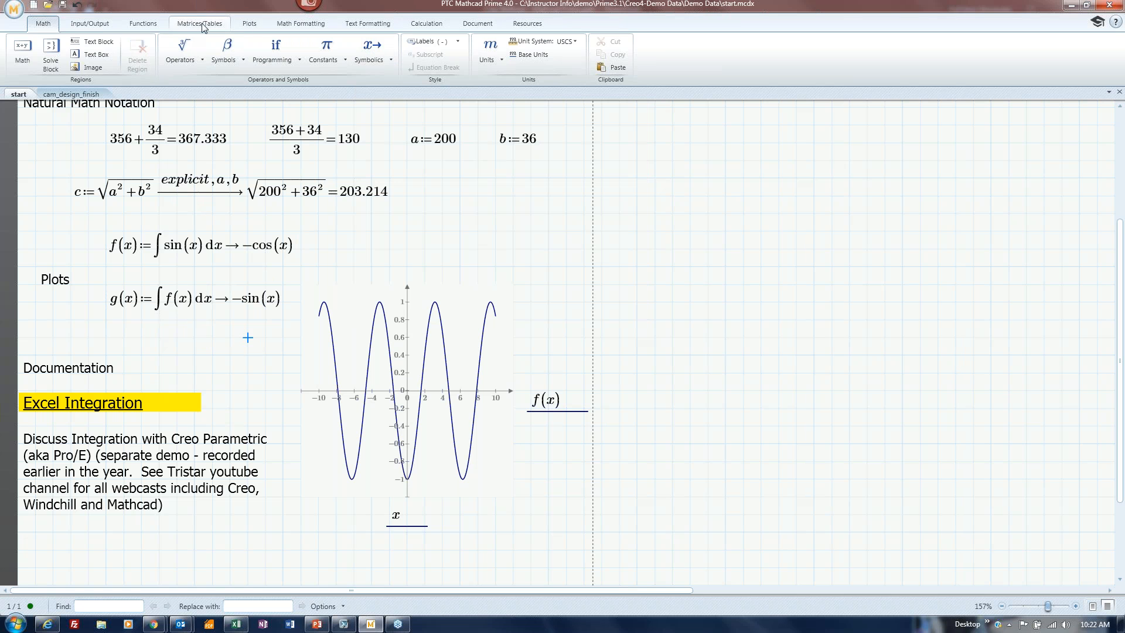
# Add g(x) as a second trace on the XY plot and move the g(x) definition beside f(x).
pyautogui.click(249, 24)
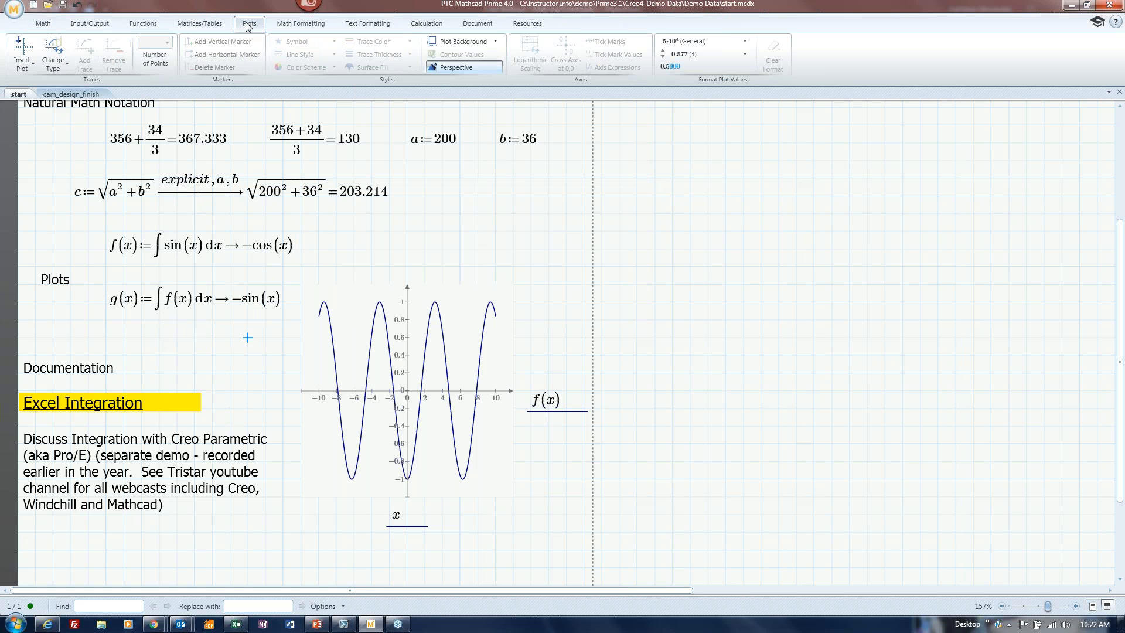
pyautogui.click(449, 414)
pyautogui.click(92, 58)
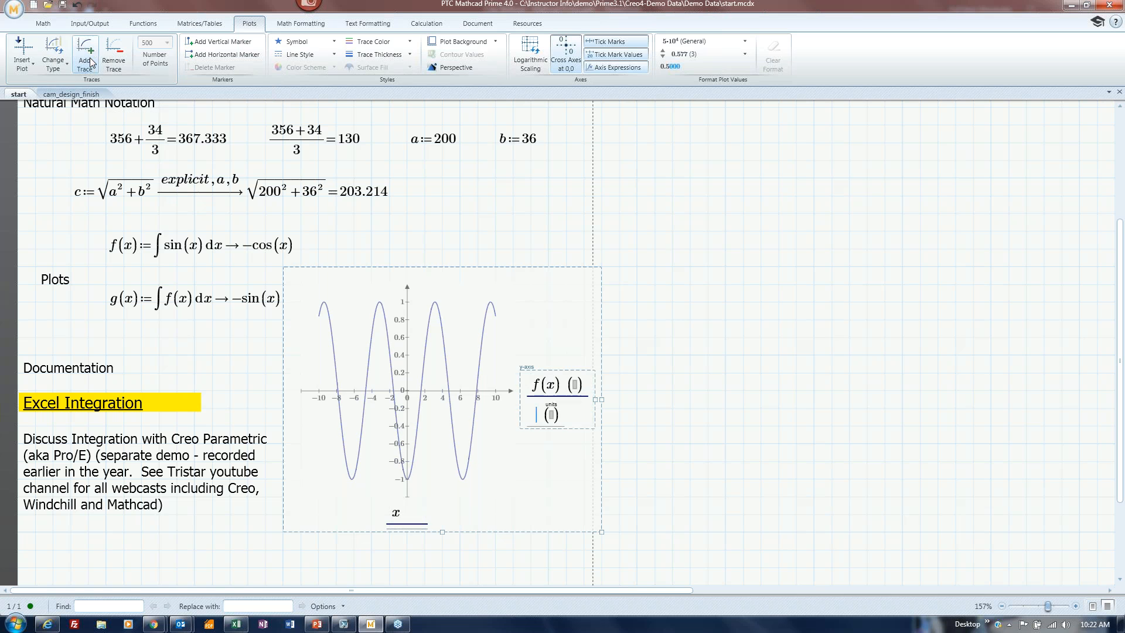
pyautogui.write('g(x')
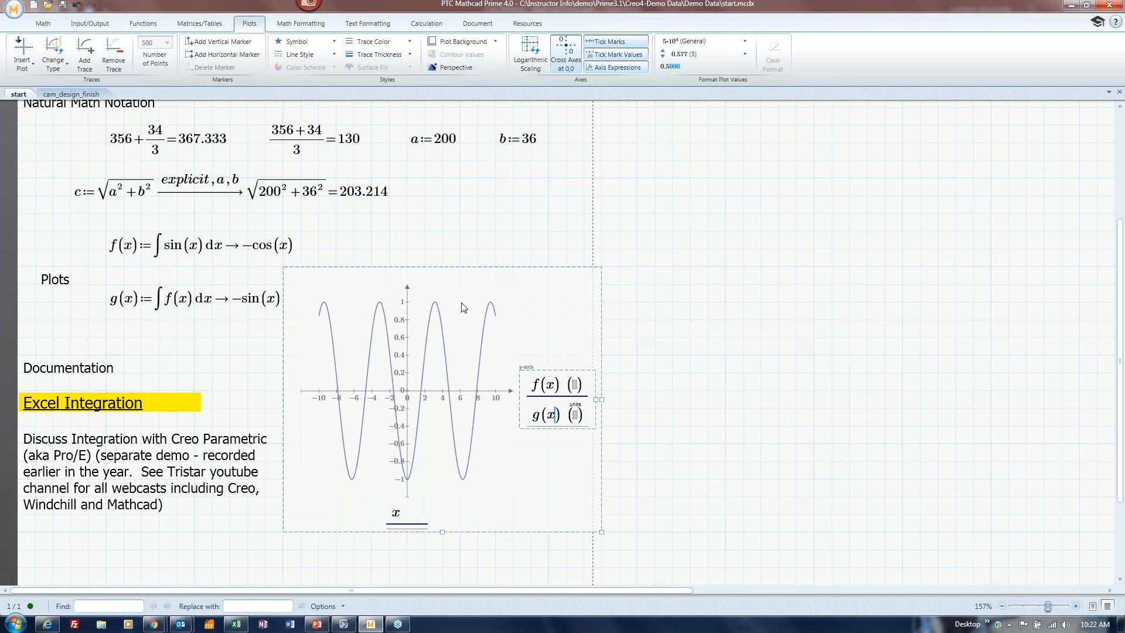
pyautogui.click(678, 445)
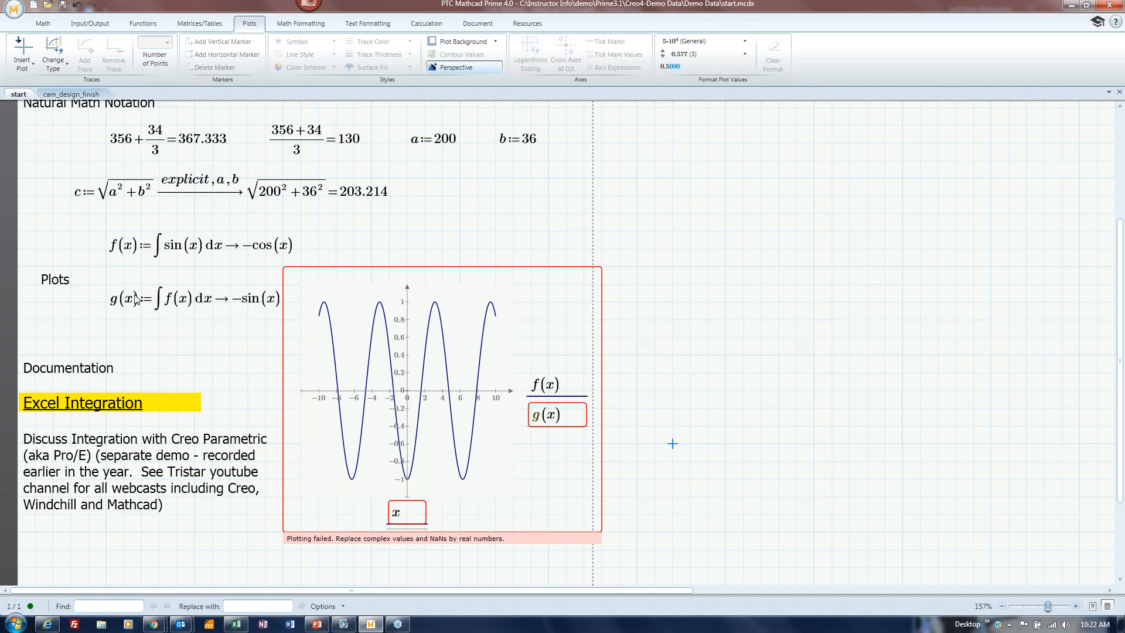
pyautogui.click(340, 272)
pyautogui.moveTo(349, 268); pyautogui.dragTo(350, 285)
pyautogui.click(221, 297)
pyautogui.moveTo(143, 275)
pyautogui.mouseDown()
pyautogui.moveTo(306, 278)
pyautogui.moveTo(309, 258)
pyautogui.moveTo(362, 224)
pyautogui.mouseUp()
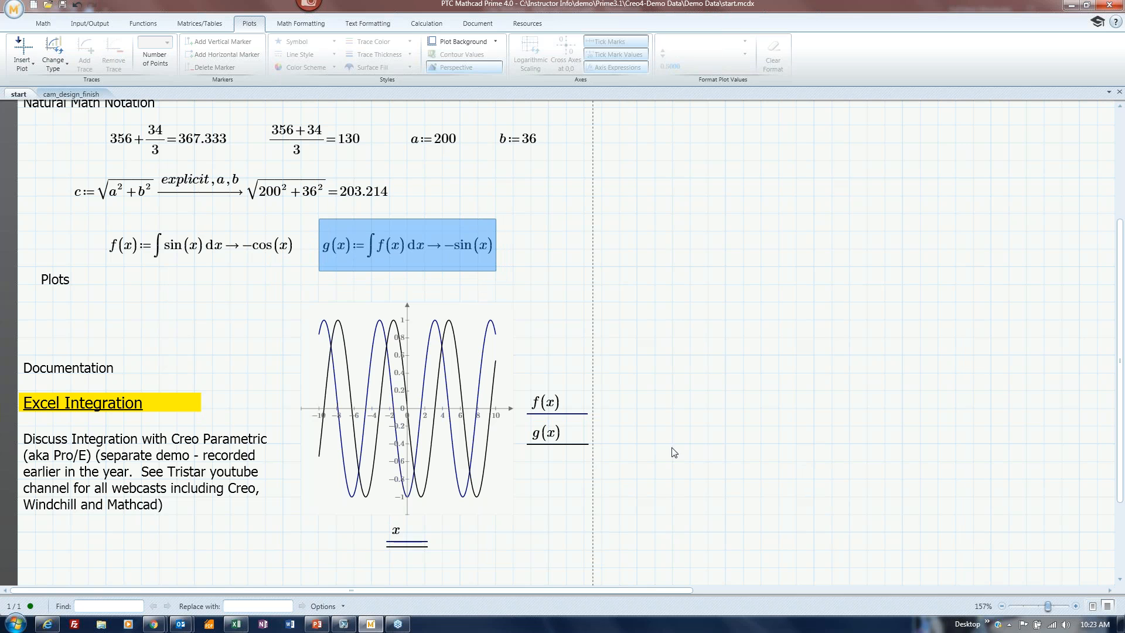
# Set the plot background to Transparent, then change it to White.
pyautogui.click(441, 410)
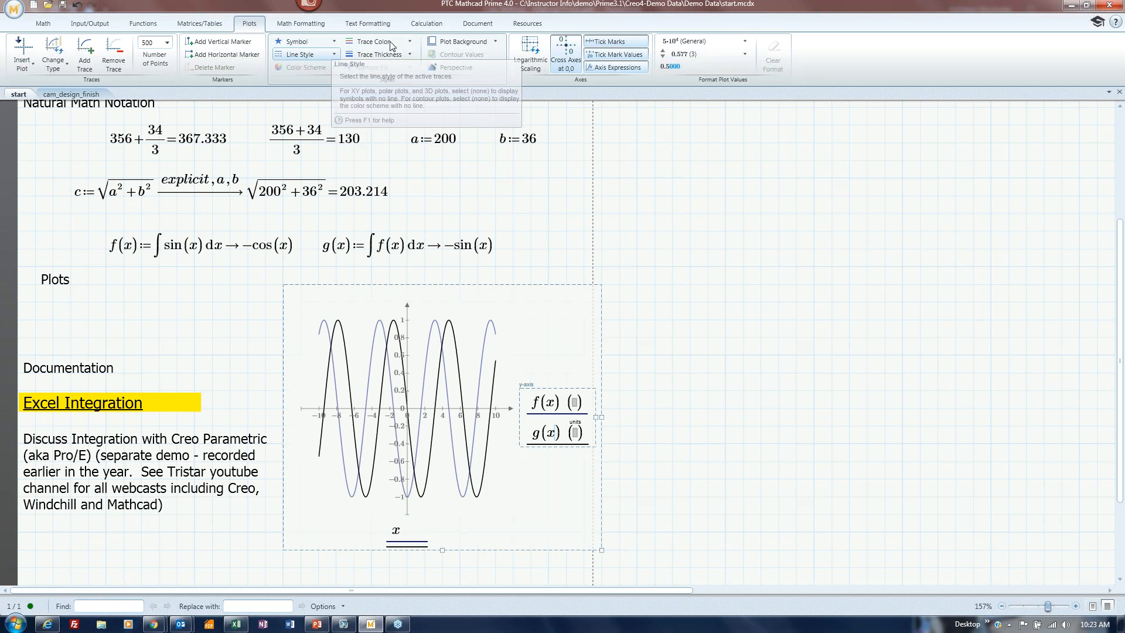
pyautogui.click(496, 42)
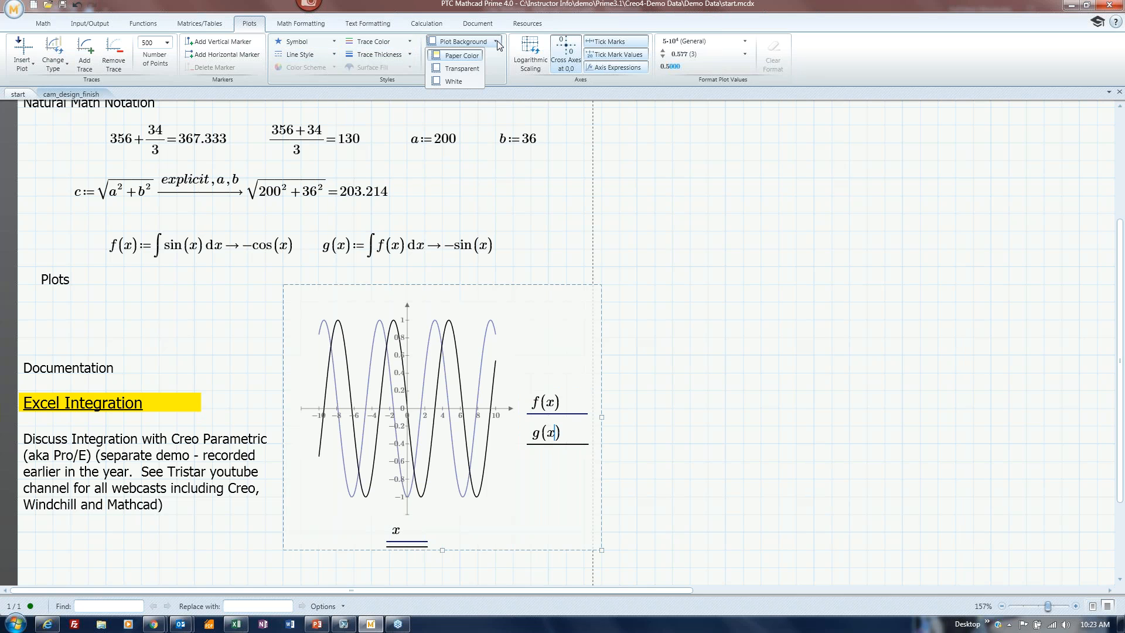
pyautogui.click(475, 71)
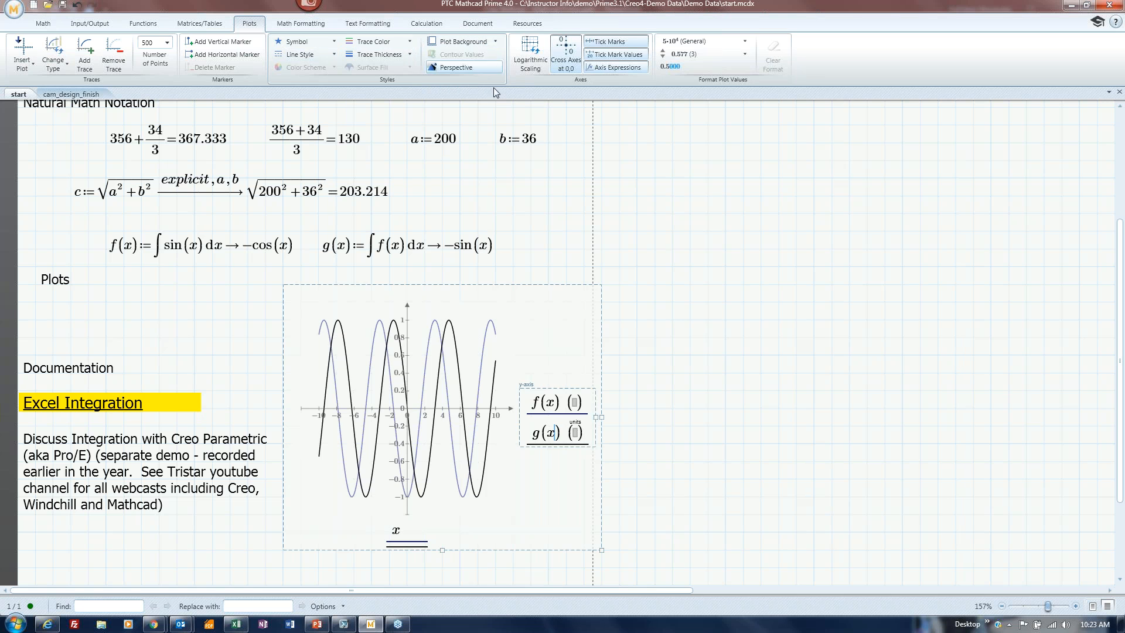
pyautogui.click(796, 390)
pyautogui.click(412, 364)
pyautogui.click(495, 41)
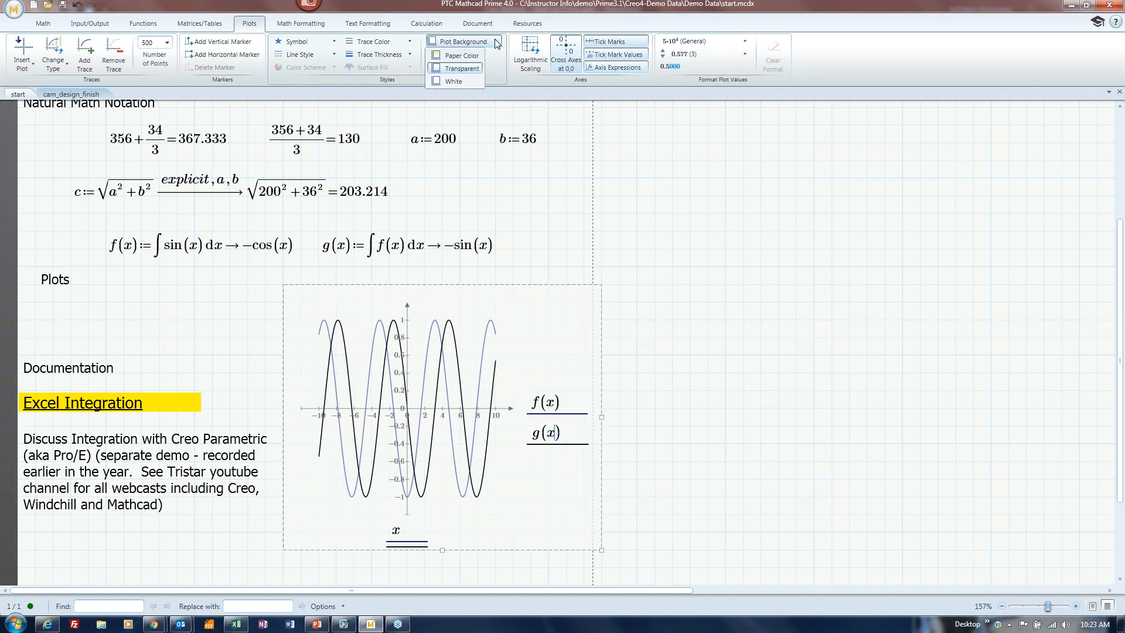
pyautogui.click(470, 82)
pyautogui.click(743, 320)
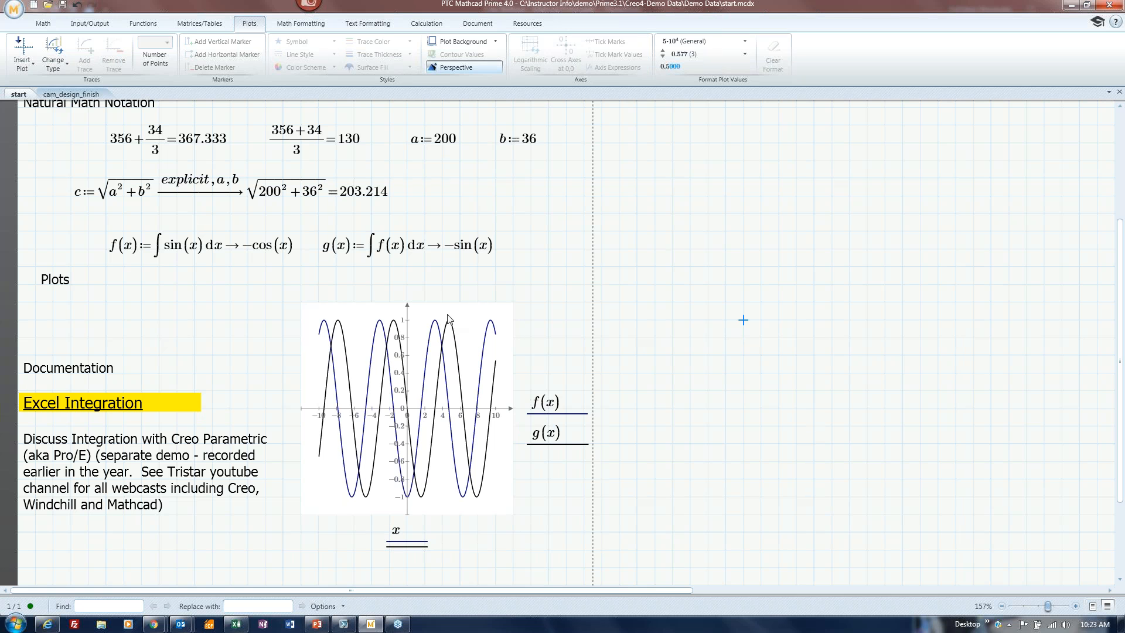
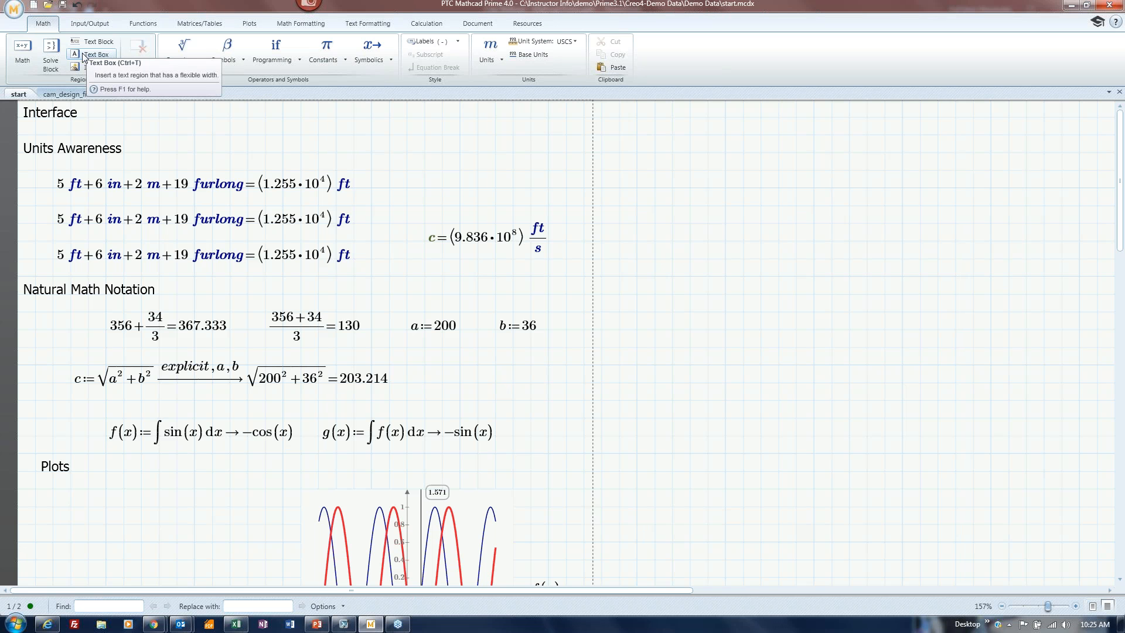
# Create a floating text note reading 'Post-it note' and position it just above g(x).
pyautogui.click(425, 382)
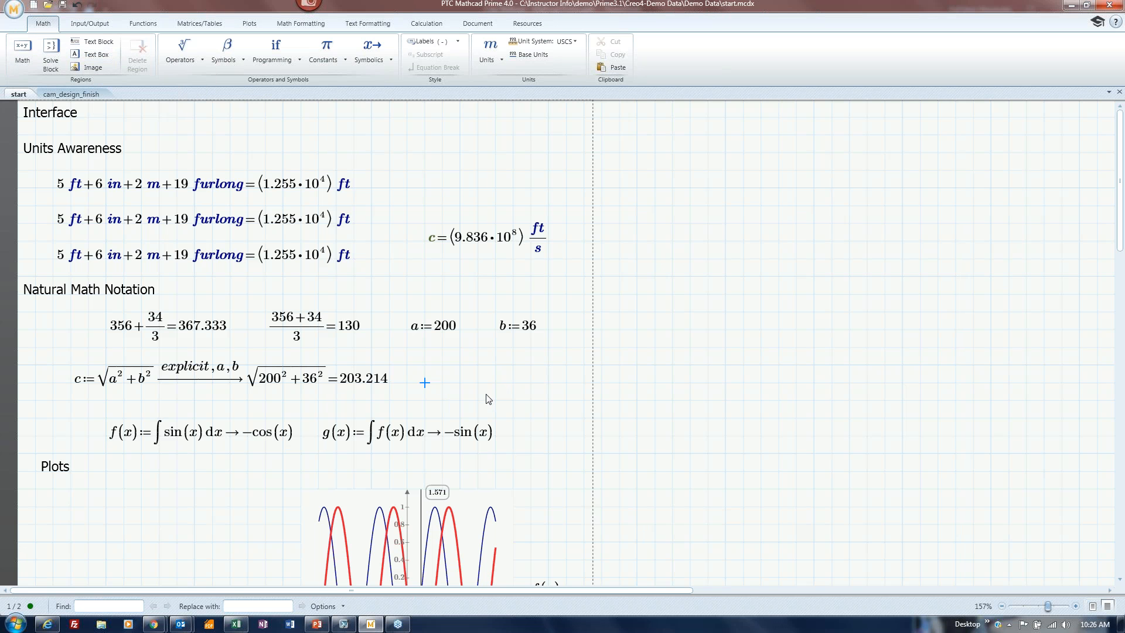
pyautogui.hotkey('ctrl', 't')
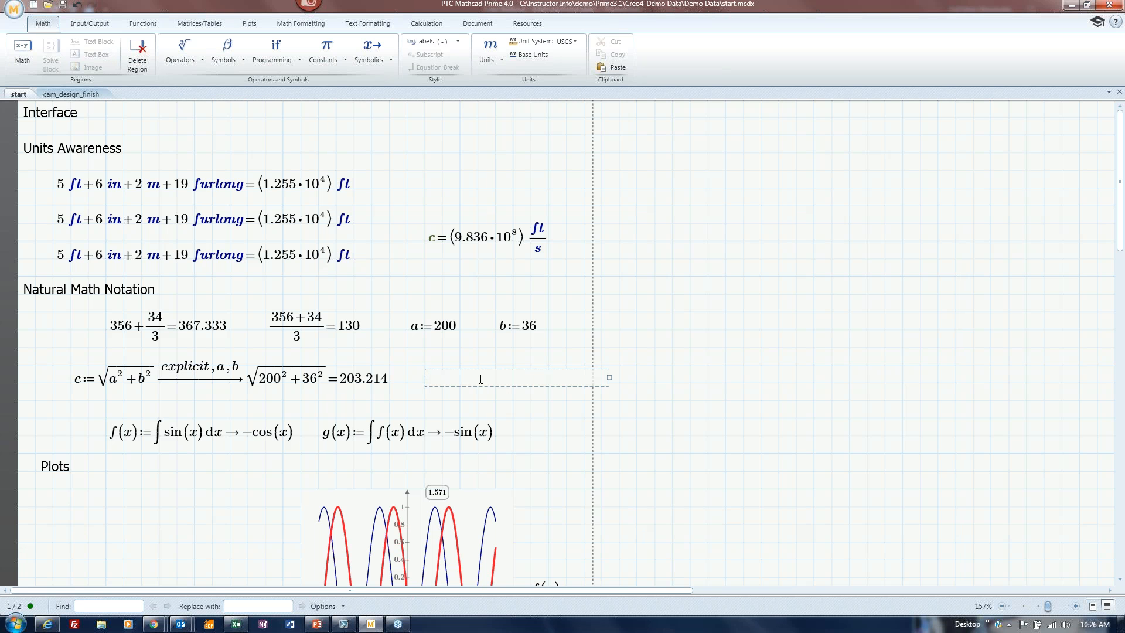
pyautogui.write('Post-it note')
pyautogui.moveTo(476, 369); pyautogui.dragTo(423, 404)
pyautogui.click(454, 414)
pyautogui.moveTo(457, 404)
pyautogui.mouseDown()
pyautogui.moveTo(458, 388)
pyautogui.moveTo(459, 404)
pyautogui.mouseUp()
pyautogui.click(447, 412)
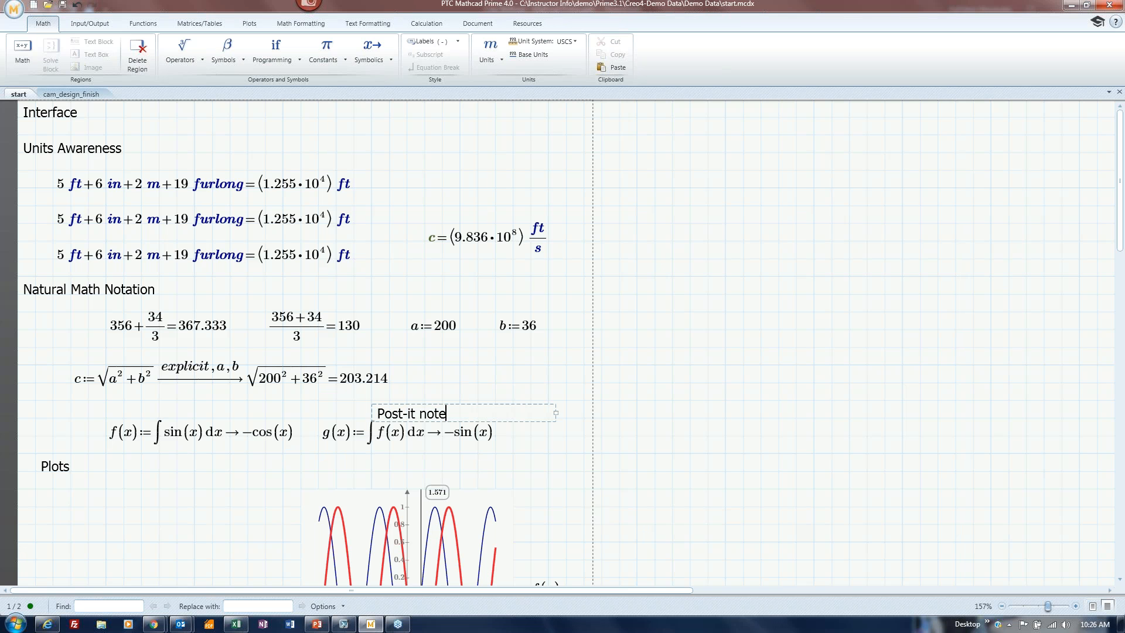
# Add a signature line and 'This is my webinar' as the note's second and third lines.
pyautogui.press('Return')
pyautogui.write('Katie was here')
pyautogui.press('Return')
pyautogui.write('Thi')
pyautogui.press('BackSpace')
pyautogui.press('BackSpace')
pyautogui.write('his is my webinar')
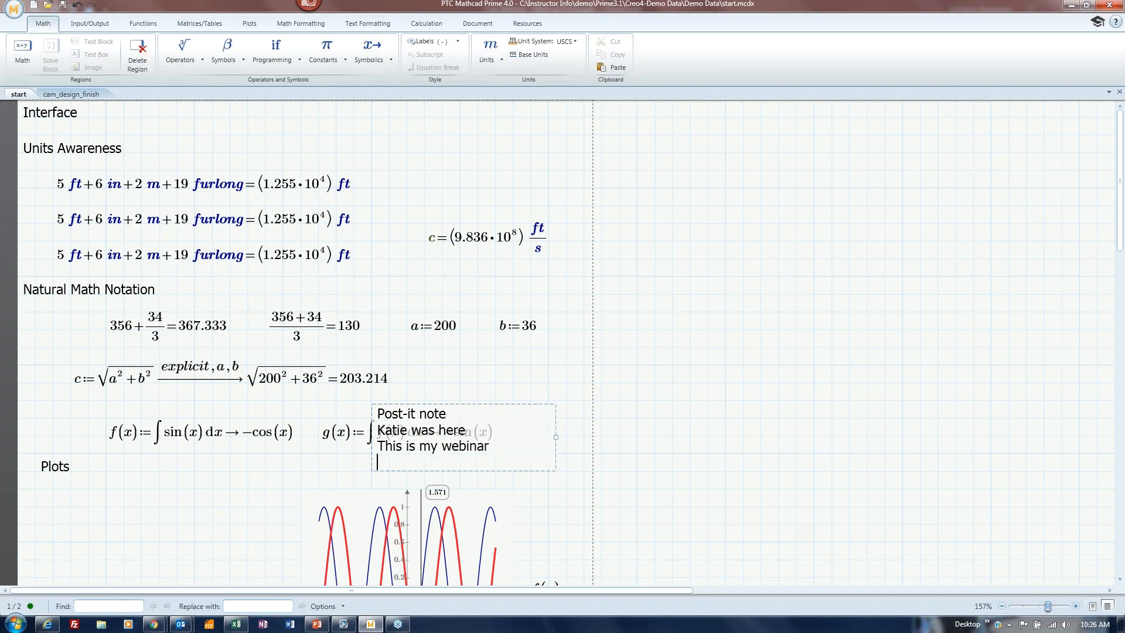
pyautogui.click(530, 365)
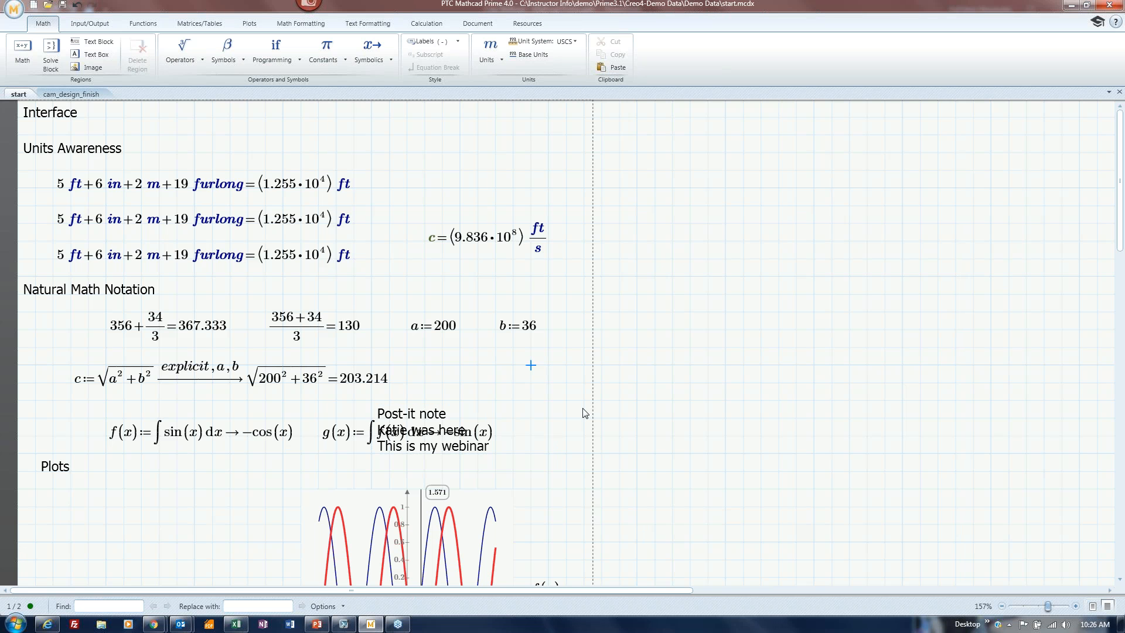
# Drag g(x) and the Post-it note apart so they no longer overlap.
pyautogui.click(452, 417)
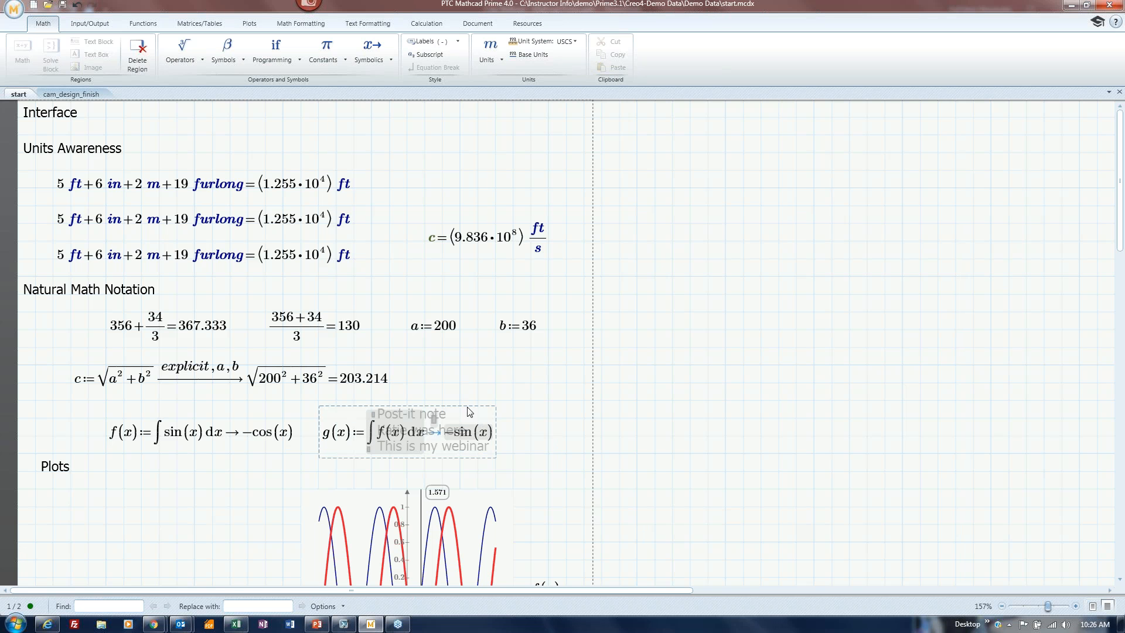
pyautogui.moveTo(434, 418)
pyautogui.mouseDown()
pyautogui.moveTo(483, 372)
pyautogui.moveTo(563, 350)
pyautogui.moveTo(536, 403)
pyautogui.moveTo(447, 399)
pyautogui.mouseUp()
pyautogui.click(427, 414)
pyautogui.moveTo(453, 403); pyautogui.dragTo(479, 369)
pyautogui.click(478, 365)
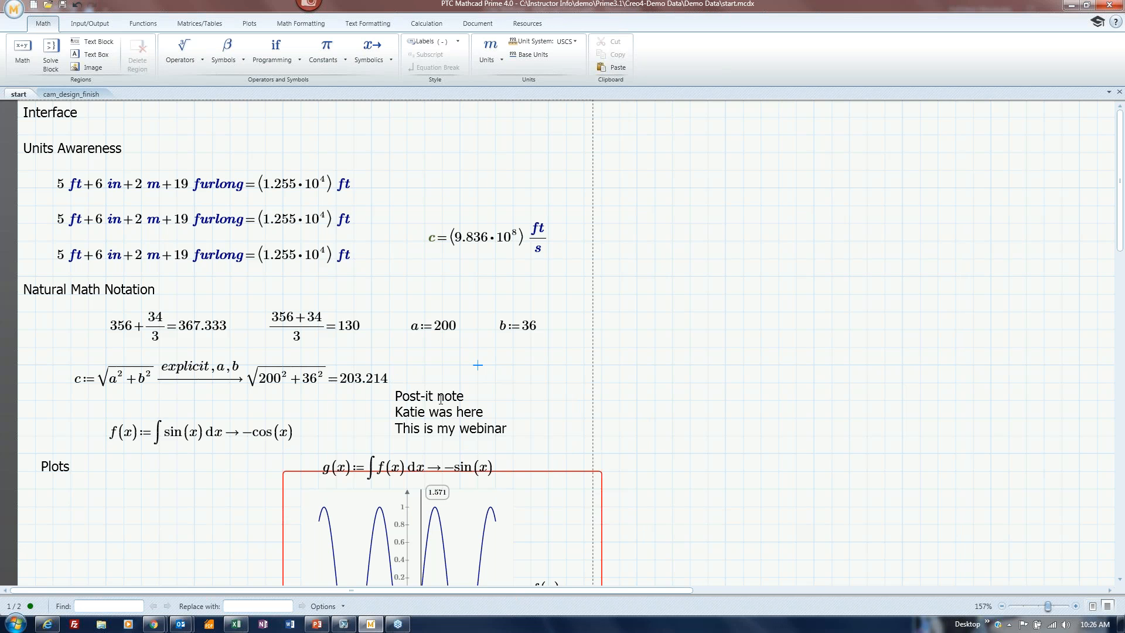
pyautogui.moveTo(440, 399); pyautogui.dragTo(459, 398)
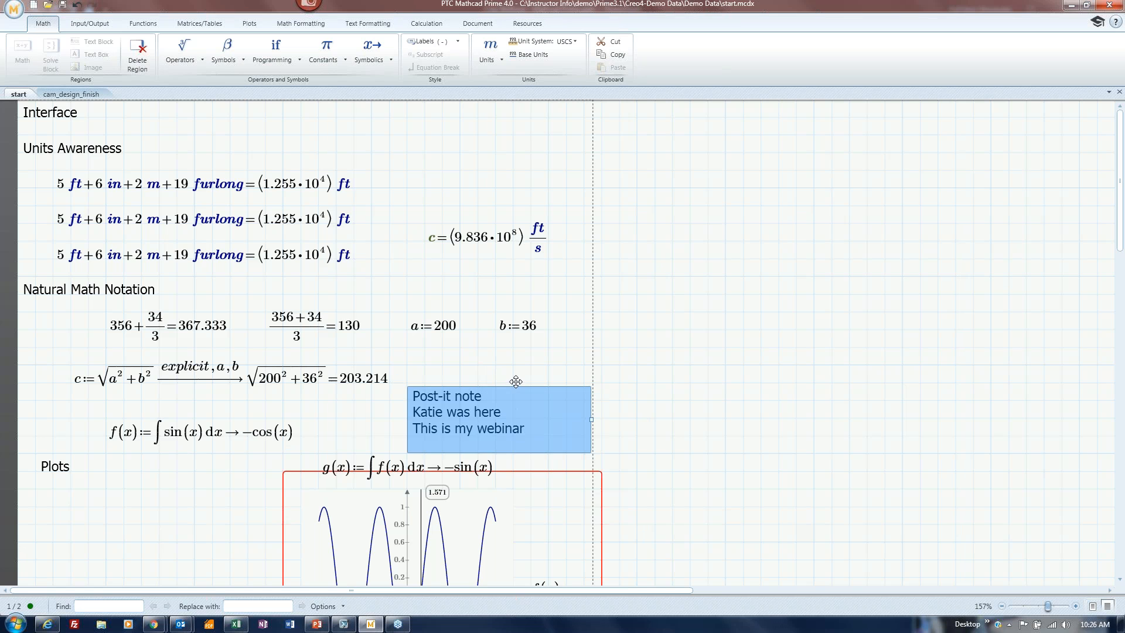
# Select the whole Post-it note region and cut it from the worksheet.
pyautogui.click(486, 384)
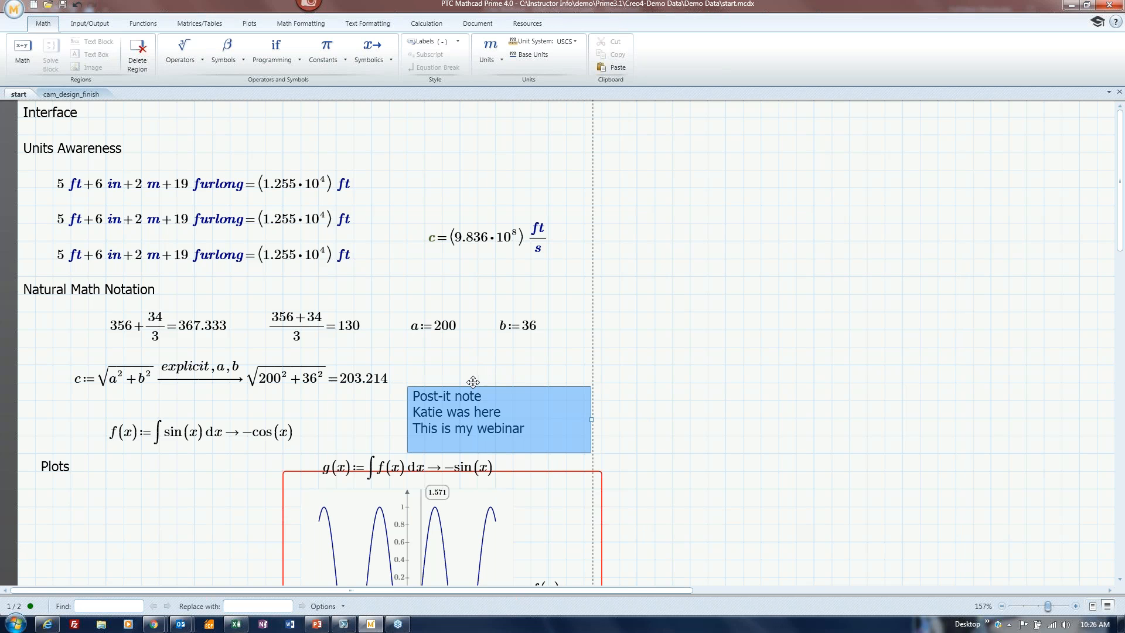
pyautogui.click(412, 389)
pyautogui.click(414, 384)
pyautogui.hotkey('ctrl', 'x')
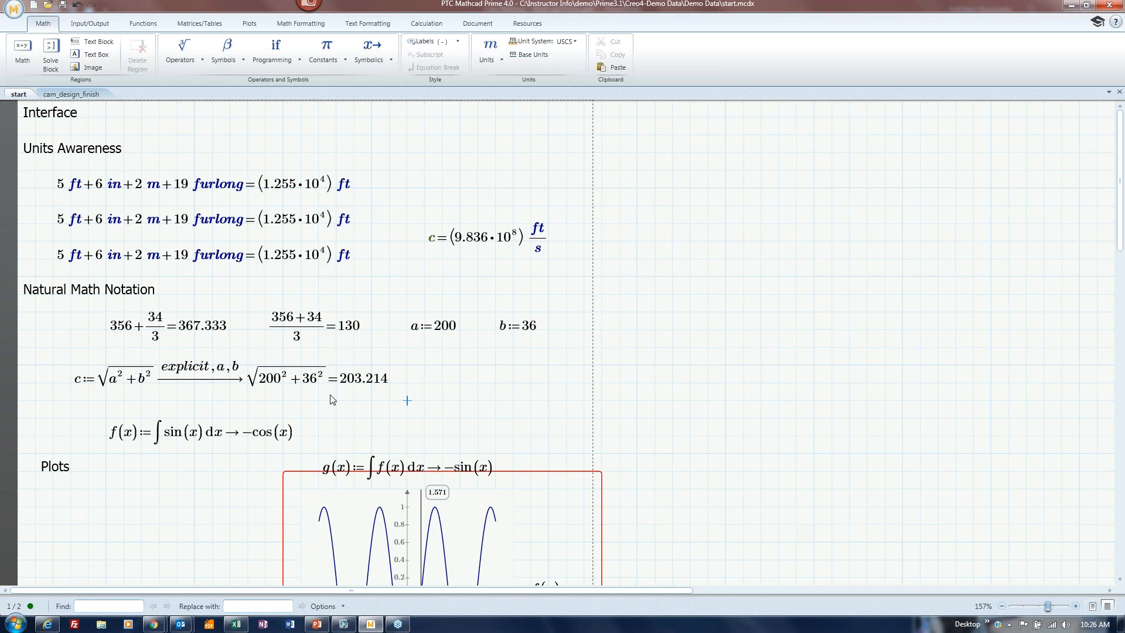
pyautogui.click(157, 401)
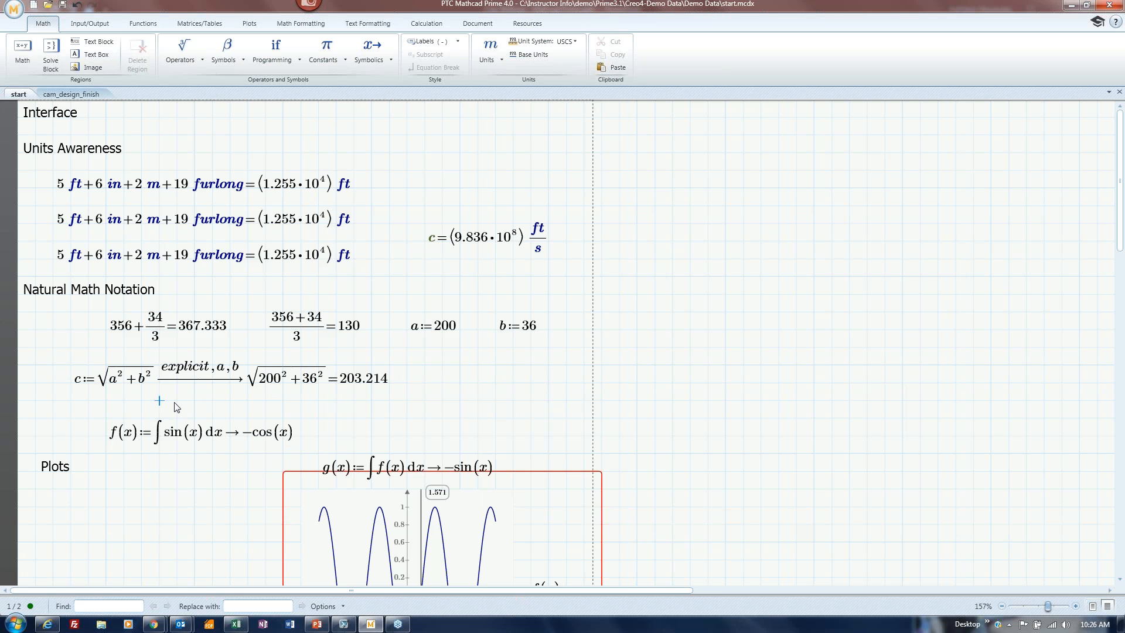
# Insert a text block with lines 'Text Block', a signature, 'This is my Mathcad Prime webinar' and an e-mail address.
pyautogui.click(89, 44)
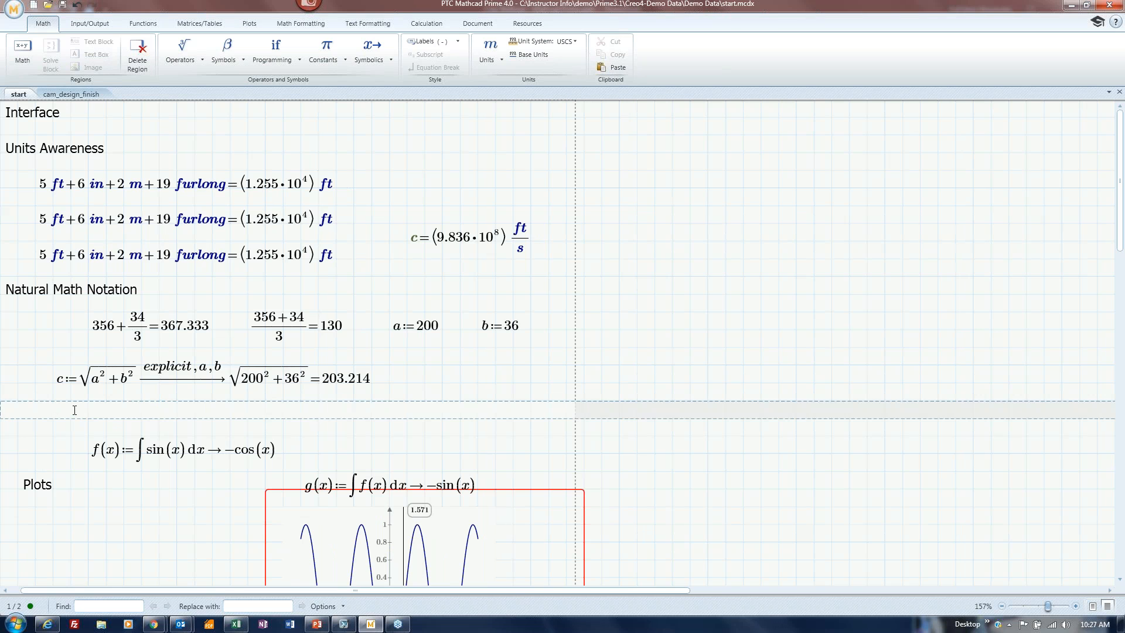
pyautogui.write('Text Block')
pyautogui.press('Return')
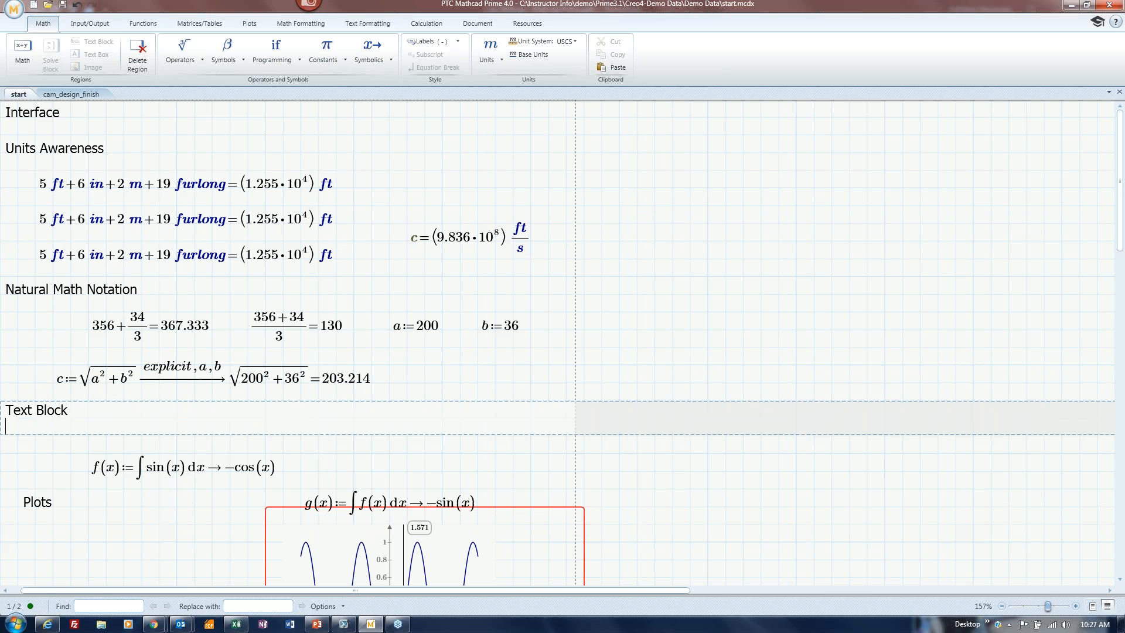
pyautogui.write('Katie was here')
pyautogui.press('Return')
pyautogui.write('Th')
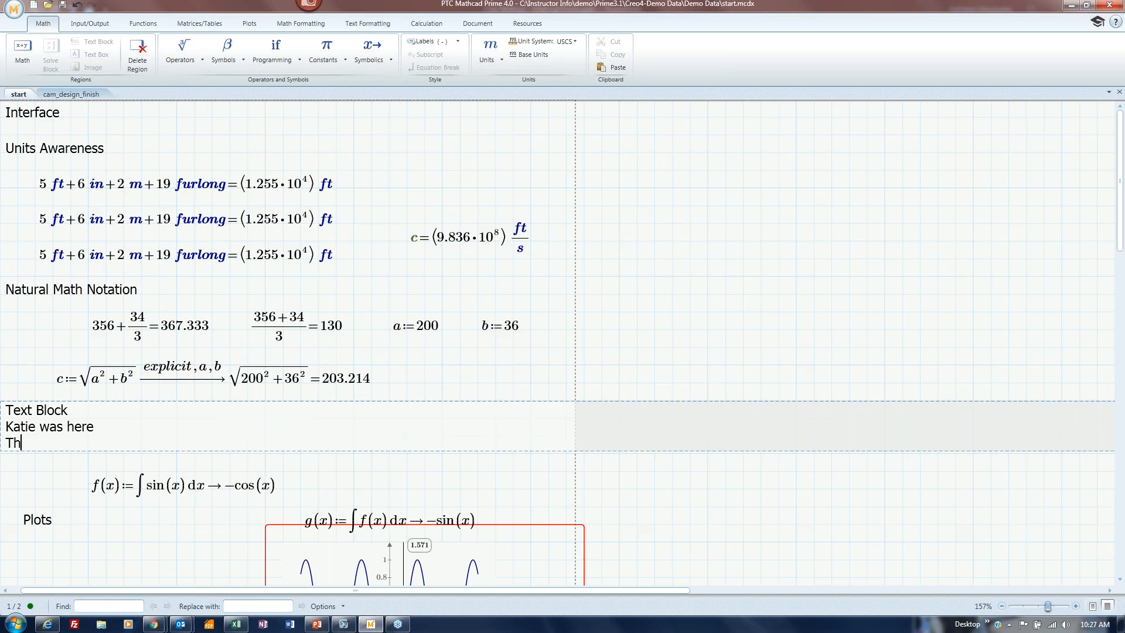
pyautogui.write('is is my Mathcad Prime webinar')
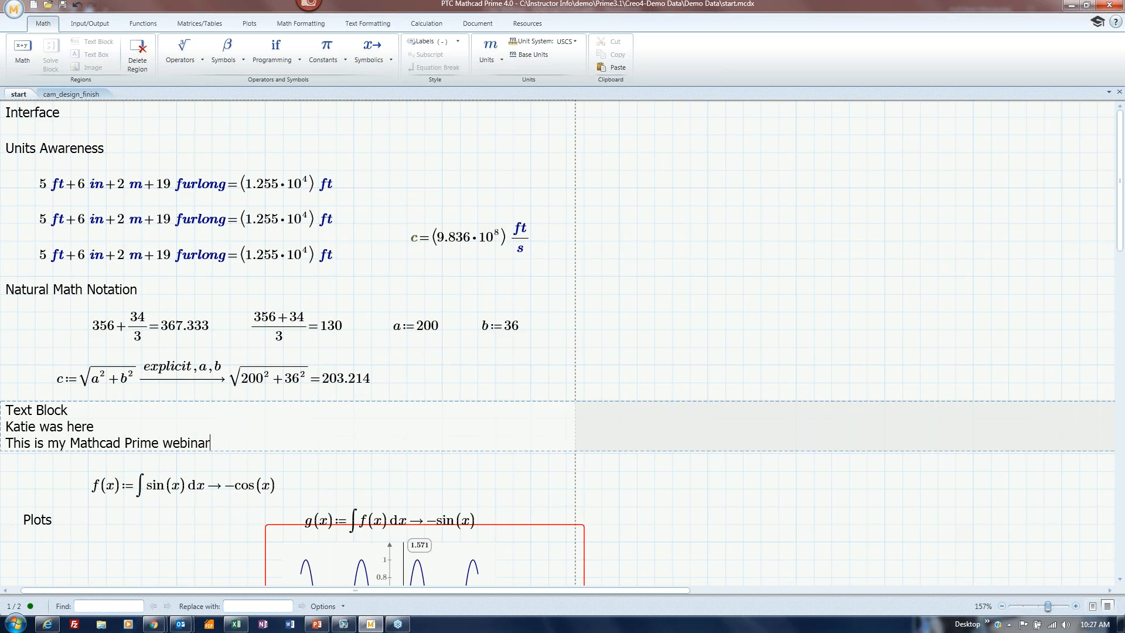
pyautogui.press('Return')
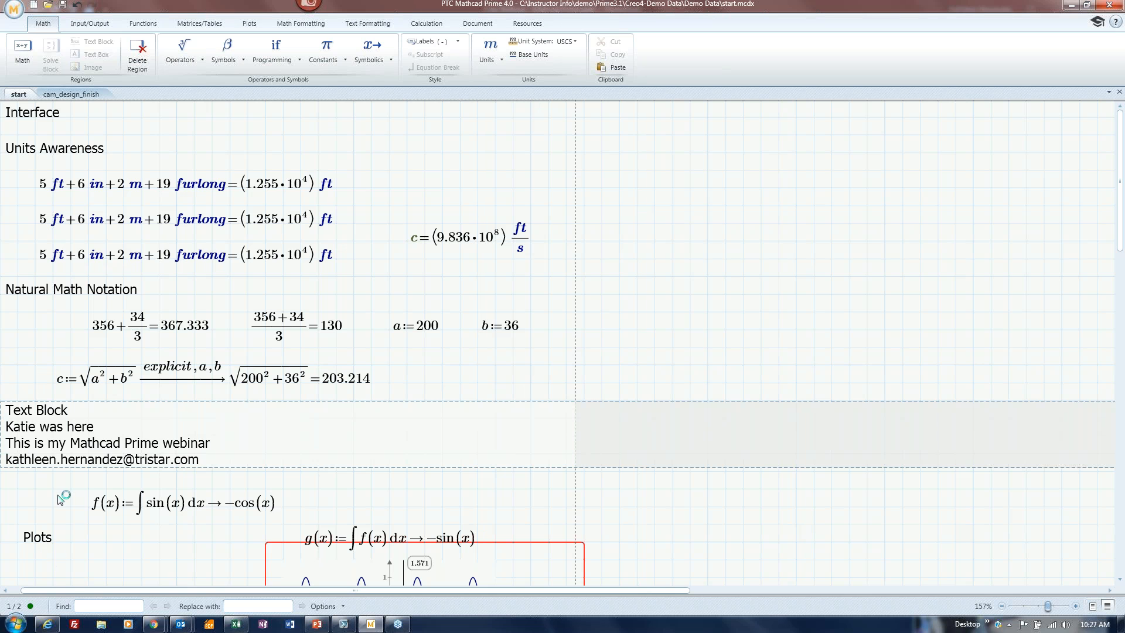
# Select the webinar text block by its border and cut it from the worksheet.
pyautogui.scroll(-1, 64, 498)
pyautogui.scroll(-3, 73, 483)
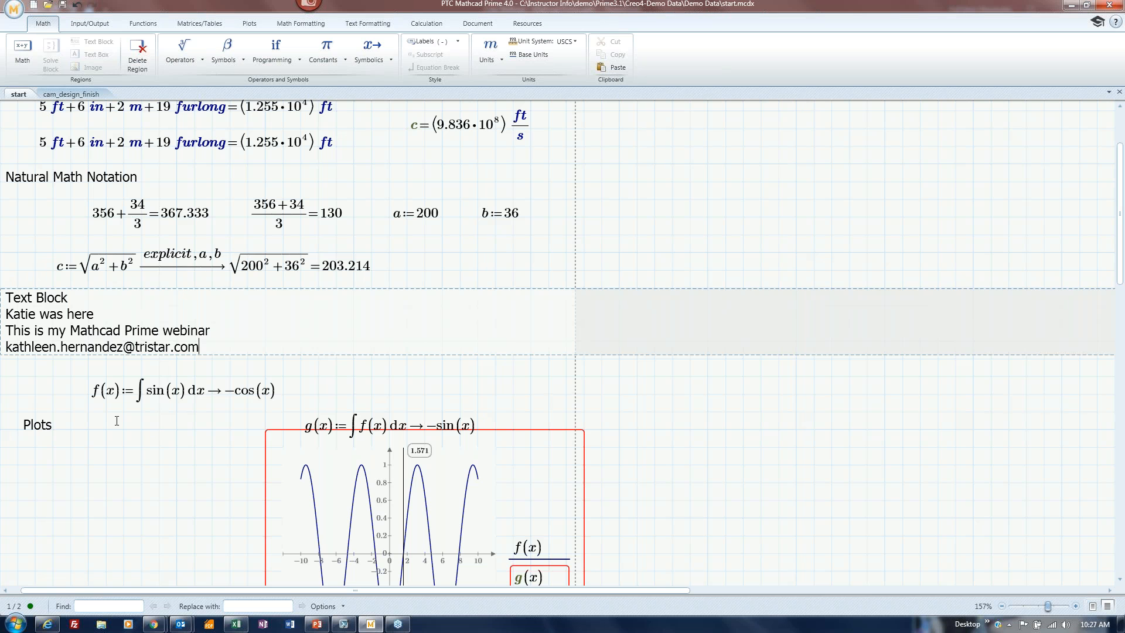
pyautogui.click(234, 287)
pyautogui.hotkey('ctrl', 'x')
pyautogui.click(166, 377)
# Scroll to the Excel Integration section, mark empty space below its notes, and bring up Metal Types.xlsx in Excel.
pyautogui.scroll(-1, 143, 433)
pyautogui.scroll(-8, 143, 433)
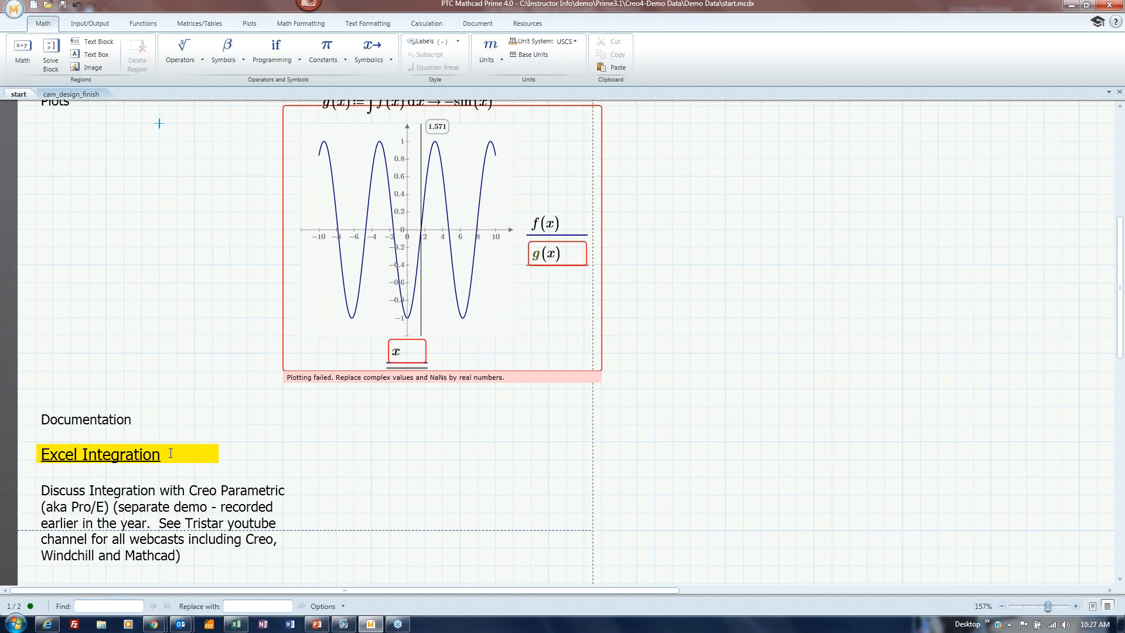
pyautogui.click(282, 442)
pyautogui.scroll(-6, 355, 458)
pyautogui.scroll(-3, 354, 461)
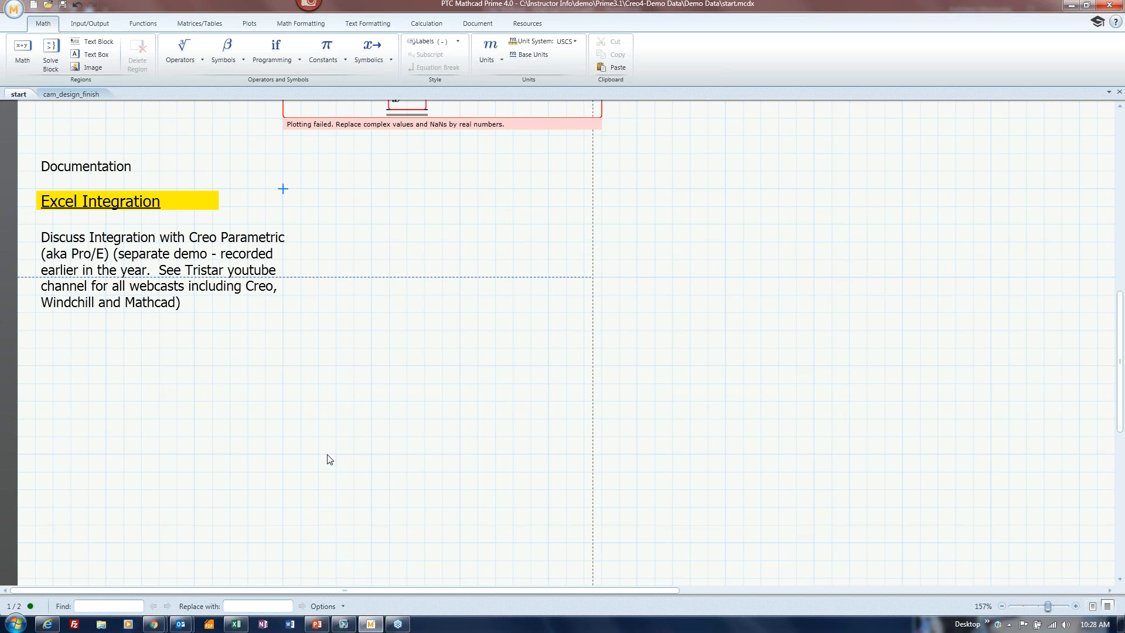
pyautogui.click(123, 418)
pyautogui.click(237, 625)
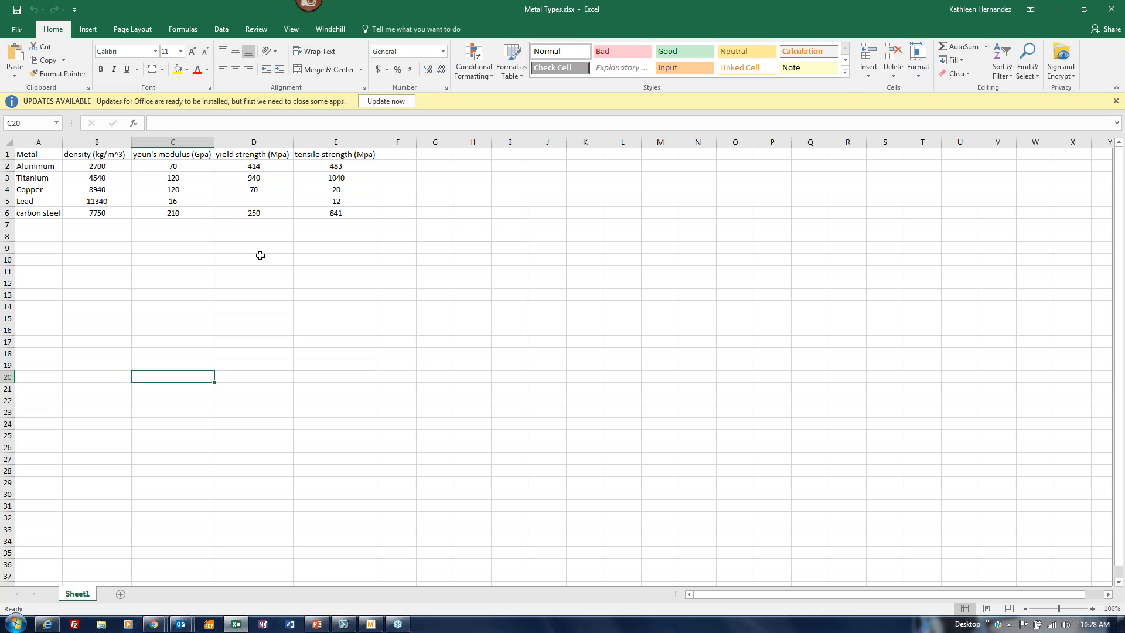
# Copy cells B2:C6 holding the five metals' density and modulus, then switch back to Mathcad.
pyautogui.moveTo(98, 167); pyautogui.dragTo(171, 213)
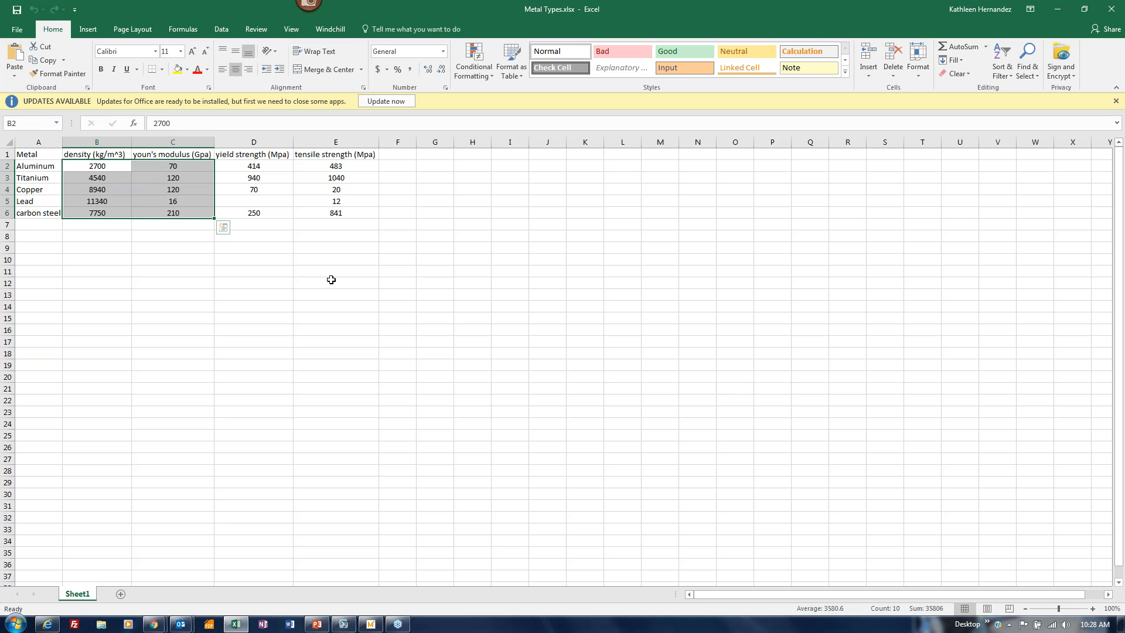
pyautogui.hotkey('ctrl', 'c')
pyautogui.click(371, 624)
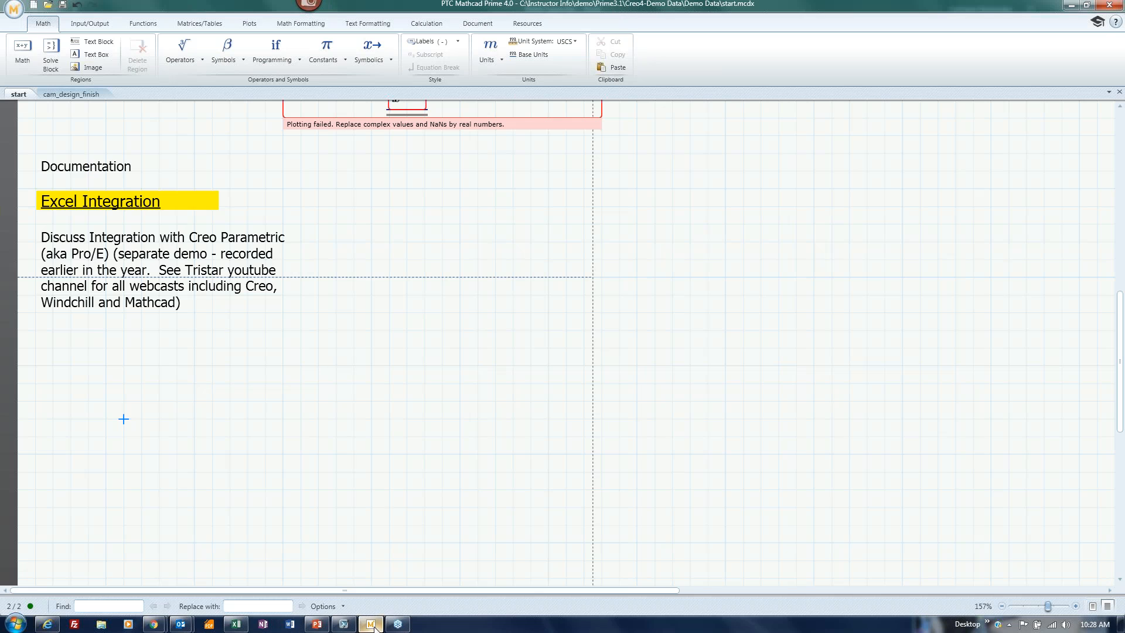
# Paste the copied Excel values as a table with columns named x and y.
pyautogui.hotkey('ctrl', 'v')
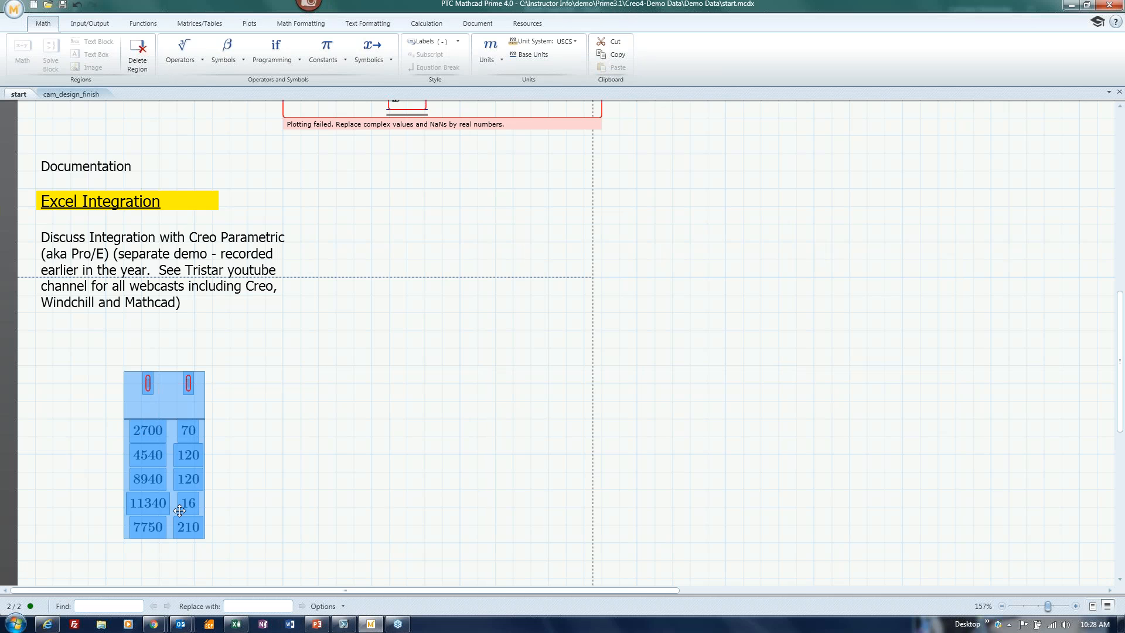
pyautogui.click(147, 381)
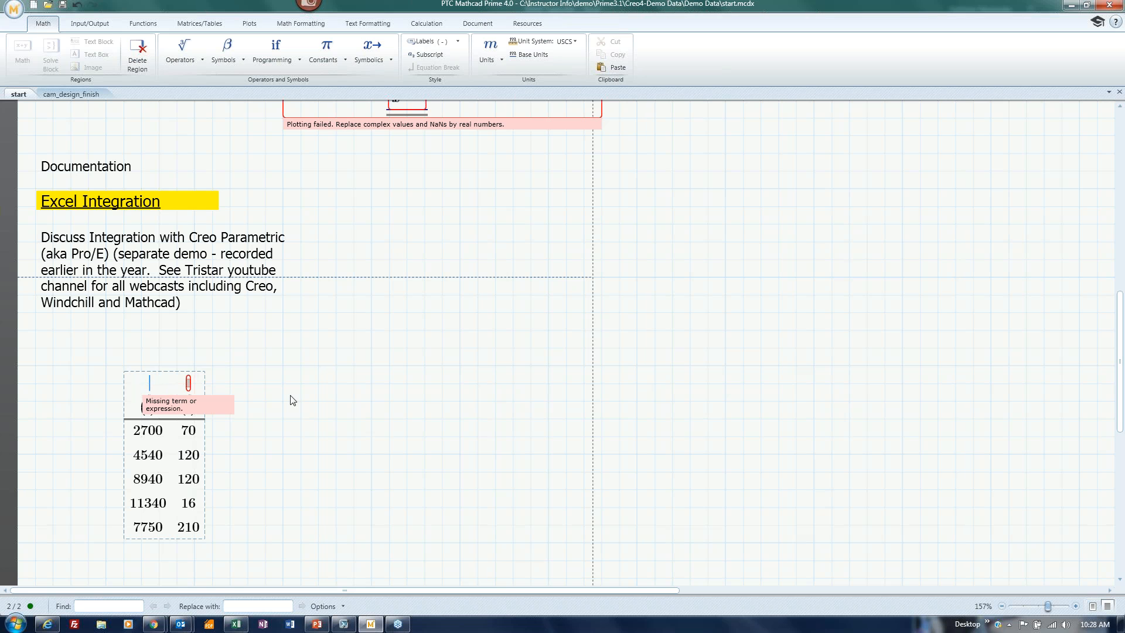
pyautogui.write('x')
pyautogui.click(188, 383)
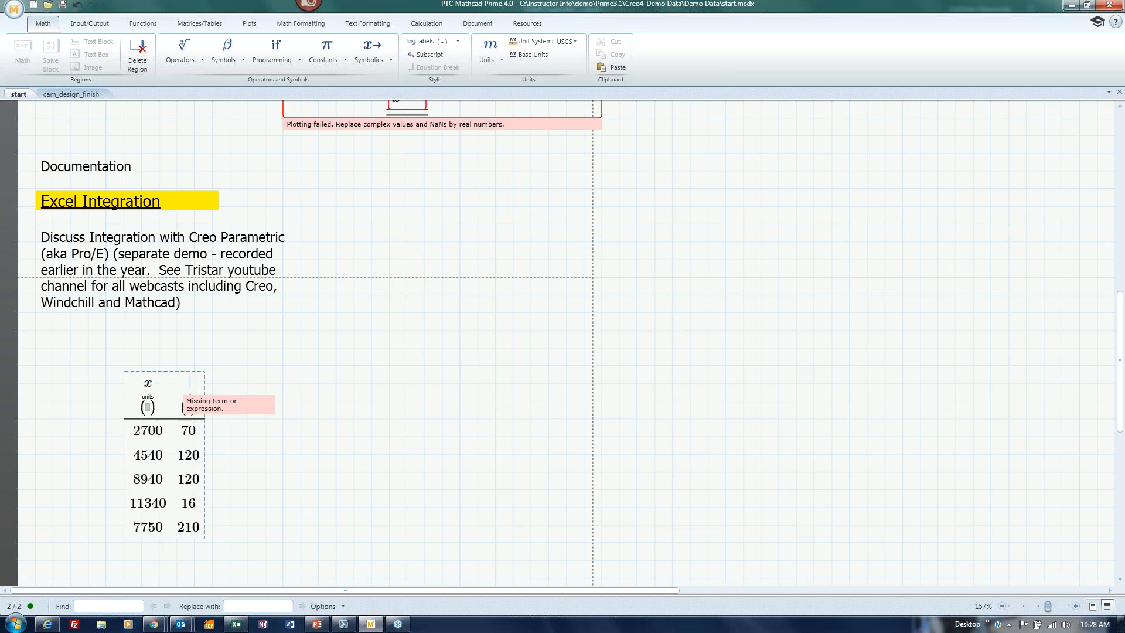
pyautogui.write('y')
pyautogui.click(283, 454)
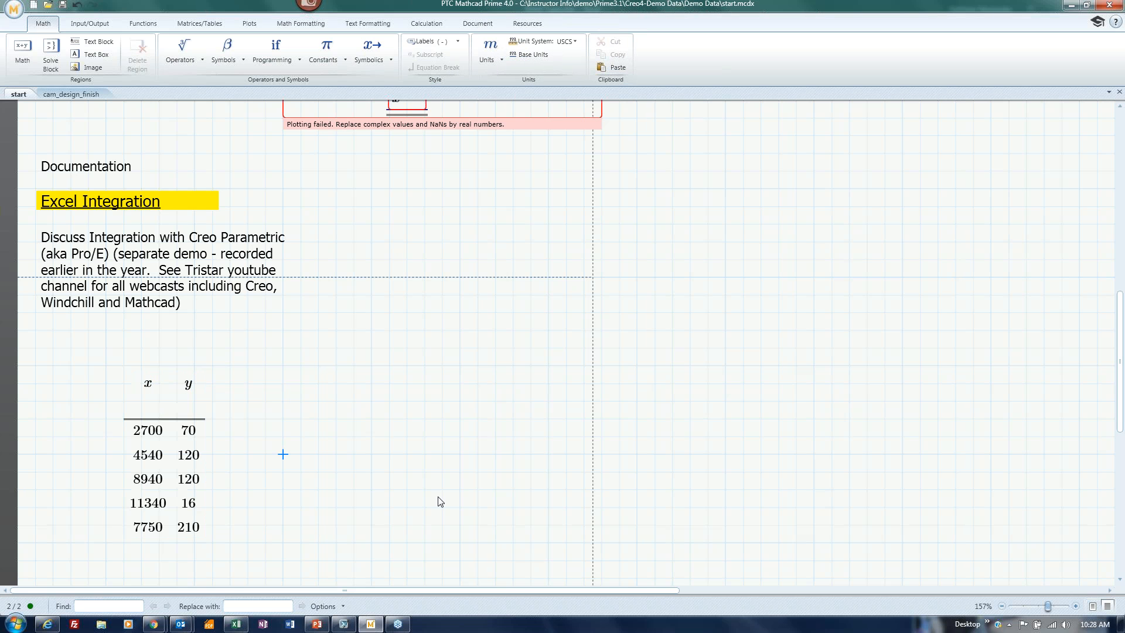
# Rename the table's first column from x to z.
pyautogui.click(157, 393)
pyautogui.press('BackSpace')
pyautogui.write('z')
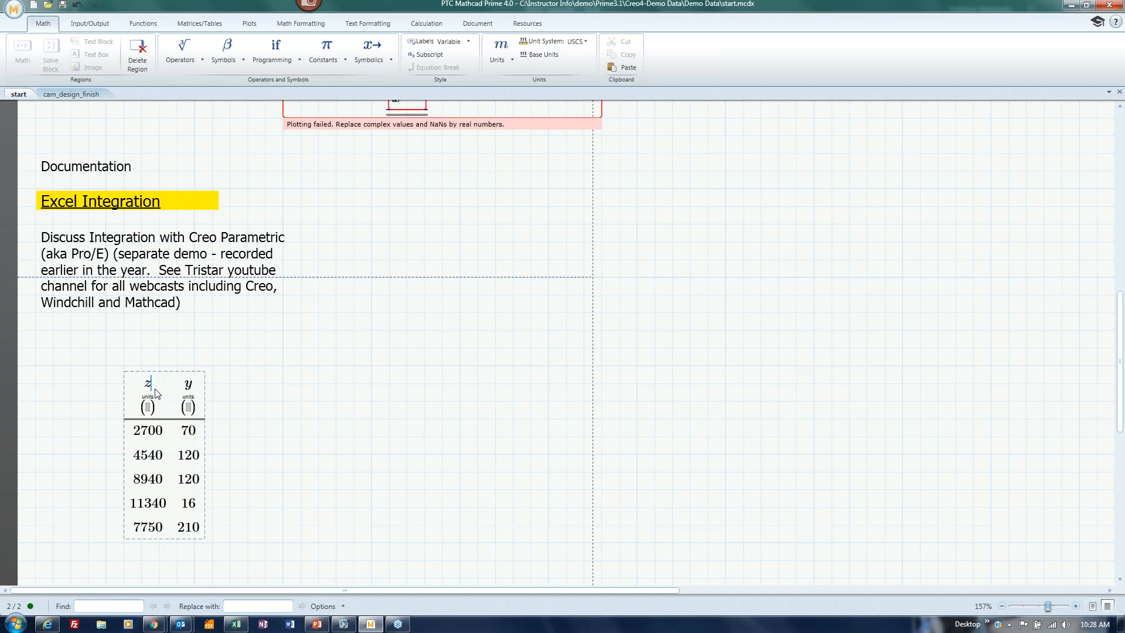
pyautogui.click(274, 435)
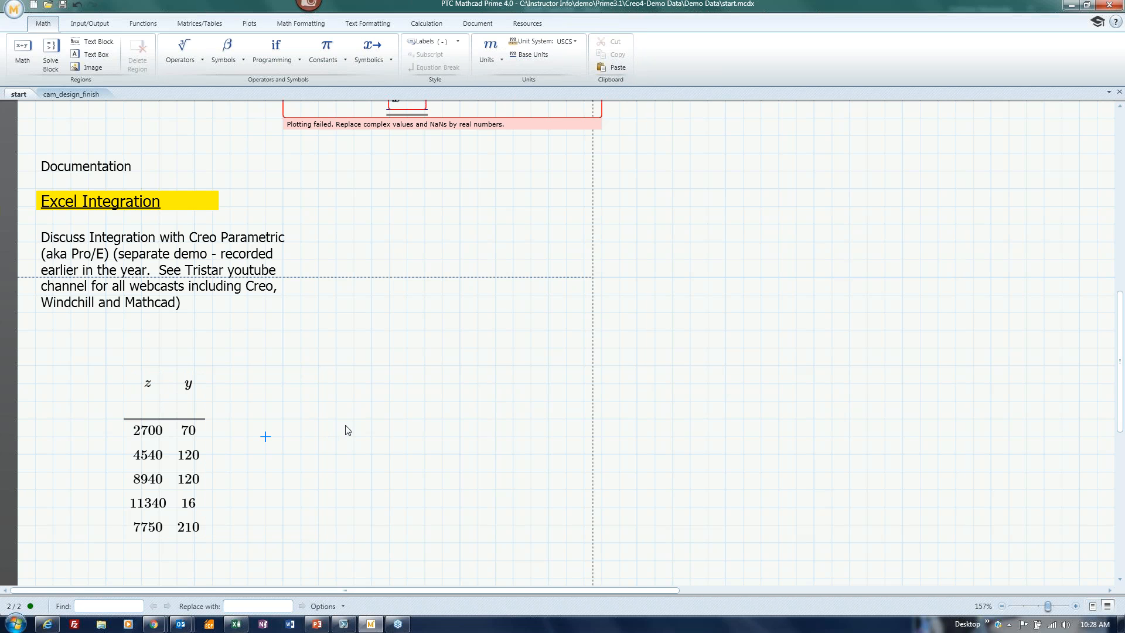
# Evaluate z= and y= right of the table, showing the density and modulus column vectors.
pyautogui.click(282, 404)
pyautogui.click(303, 523)
pyautogui.write('z=')
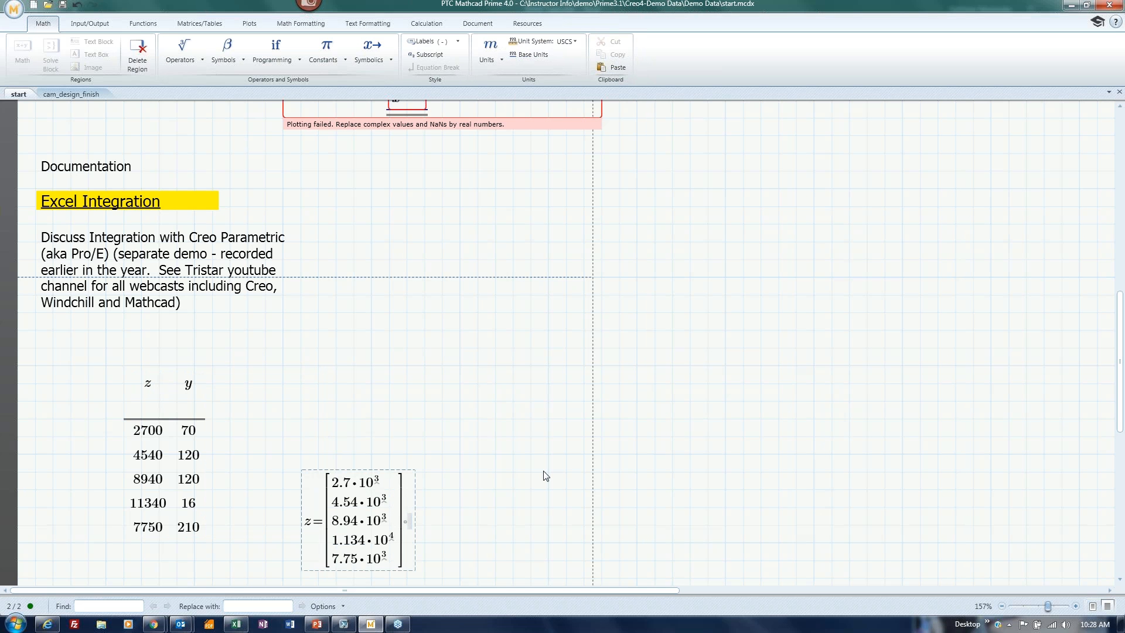
pyautogui.click(476, 526)
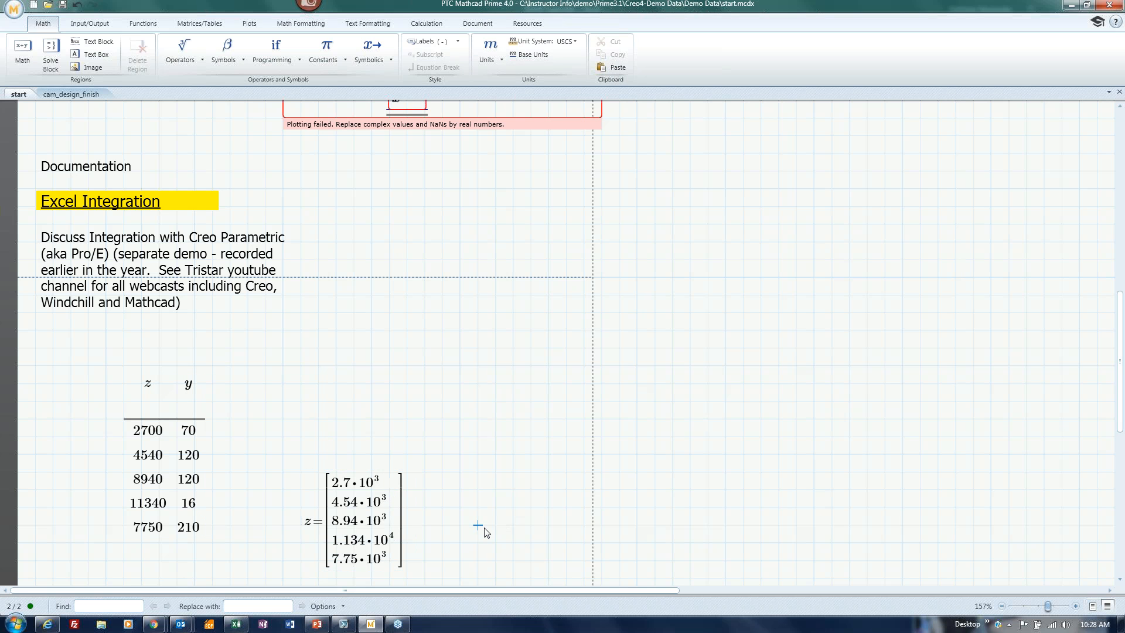
pyautogui.write('y=')
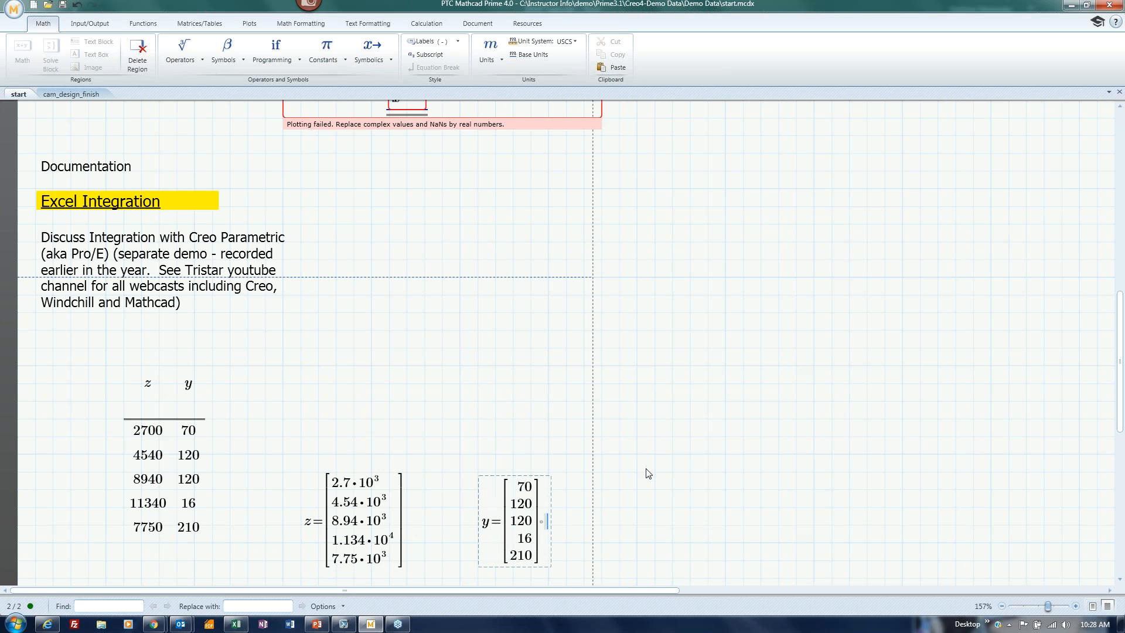
pyautogui.scroll(-3, 644, 502)
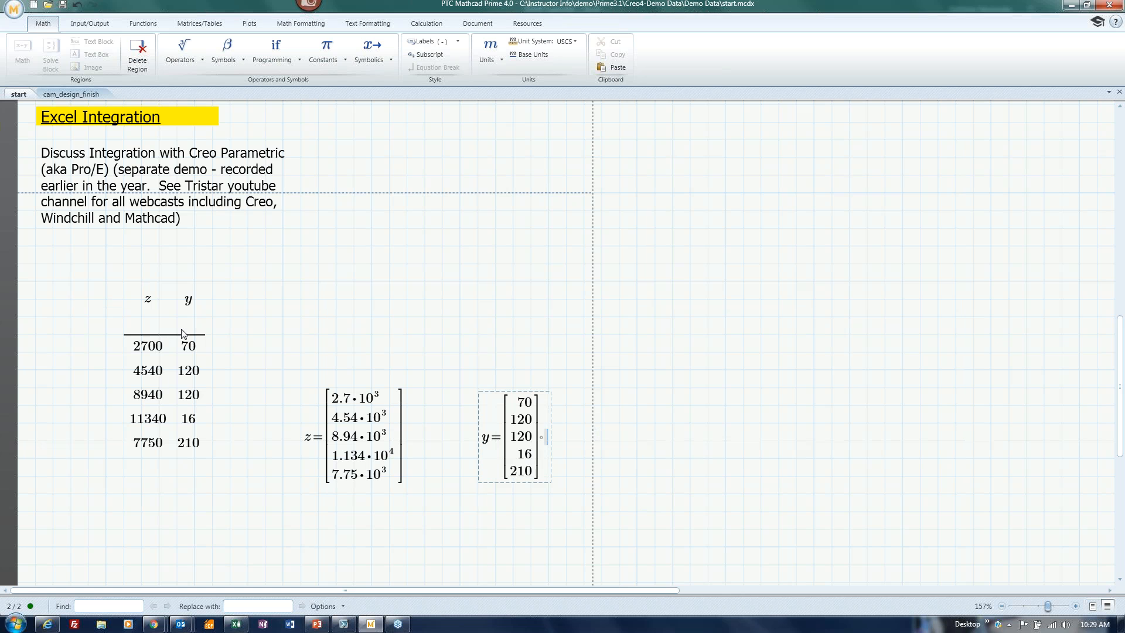
# Marquee-select the z/y table along with its z and y vector results and cut them.
pyautogui.click(271, 461)
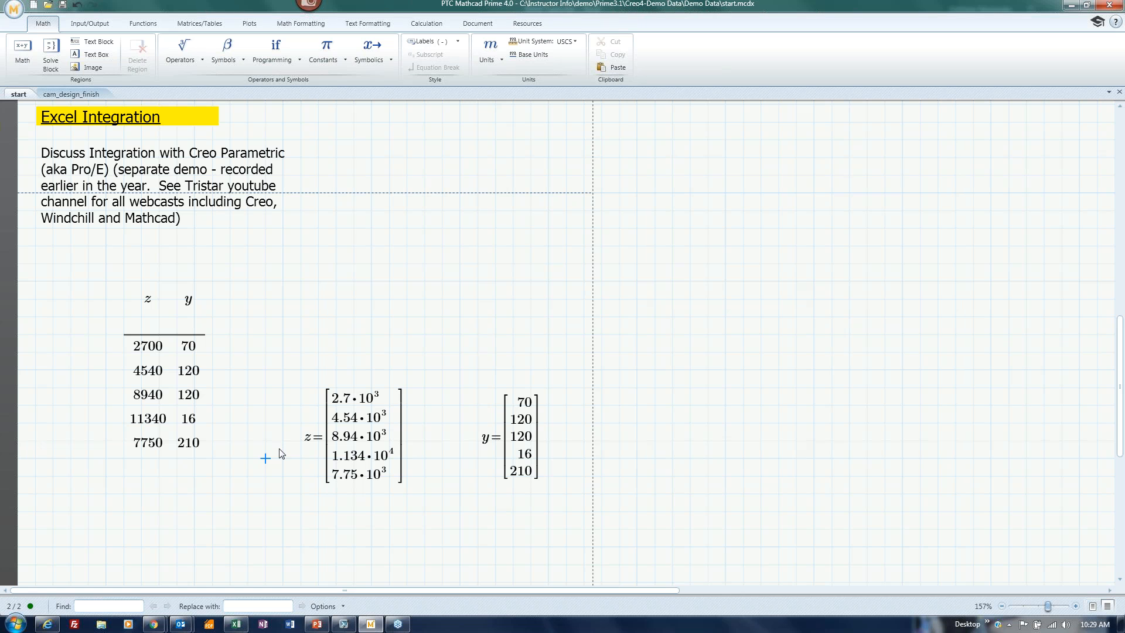
pyautogui.click(118, 282)
pyautogui.moveTo(118, 281); pyautogui.dragTo(562, 520)
pyautogui.hotkey('ctrl', 'x')
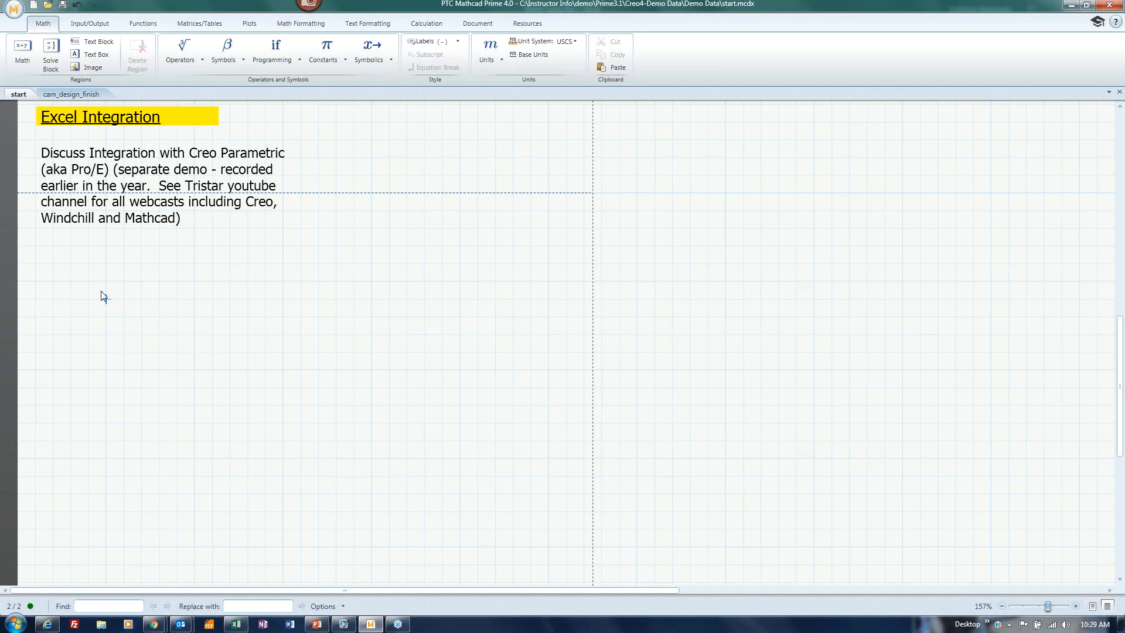
# Insert READEXCEL reading input.xlsx, Sheet1 columns A–B, rows 1–13, via Input/Output.
pyautogui.click(87, 23)
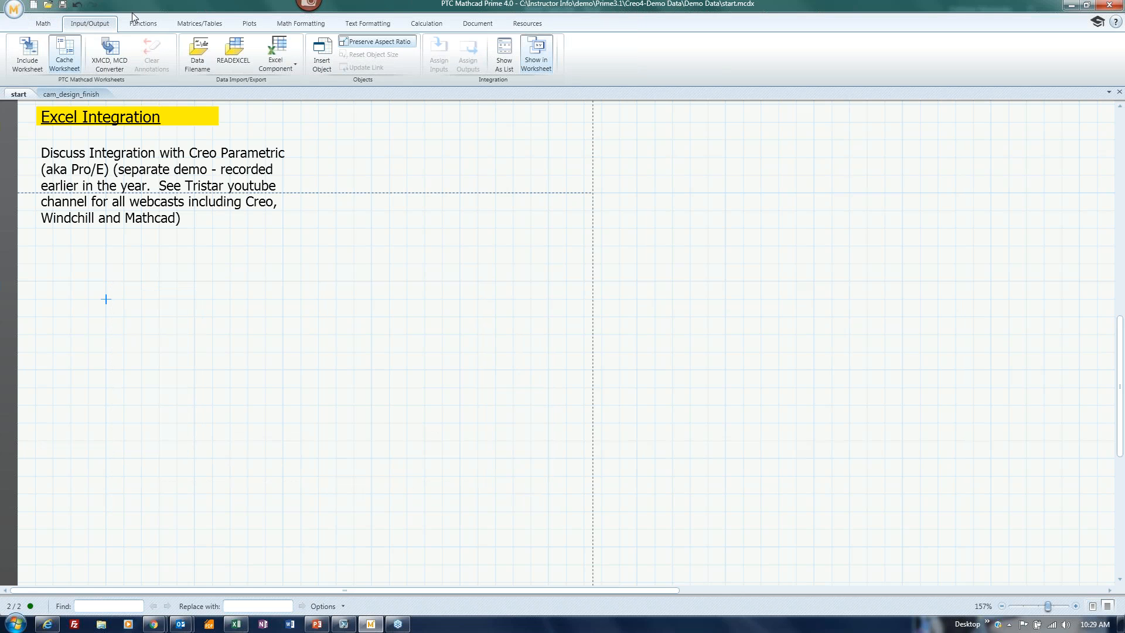
pyautogui.click(232, 55)
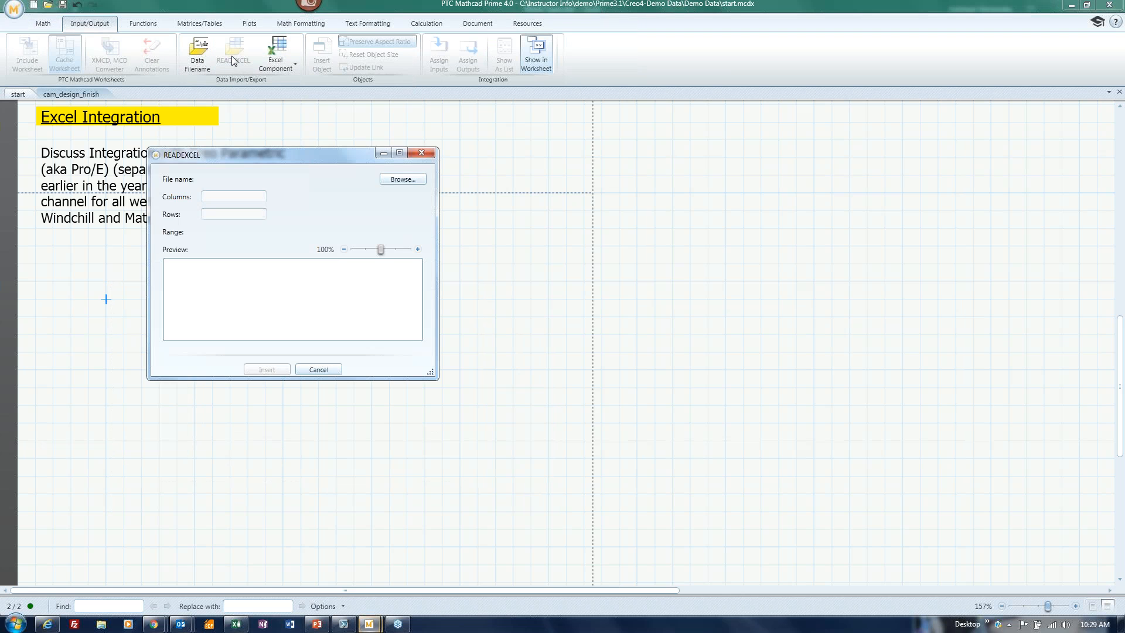
pyautogui.moveTo(251, 159); pyautogui.dragTo(341, 165)
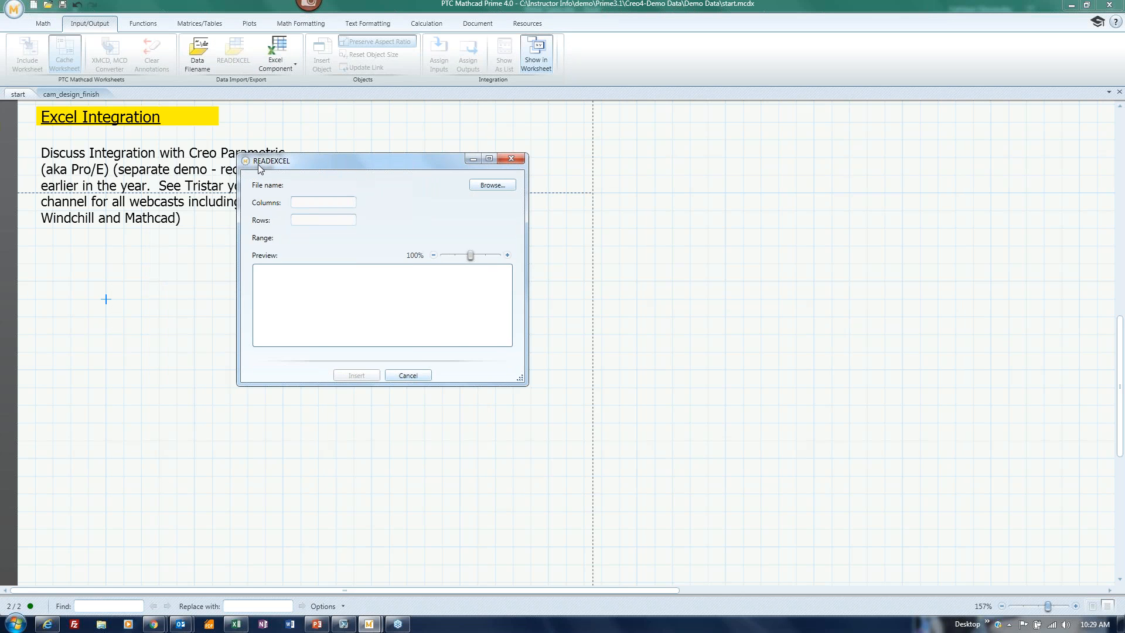
pyautogui.click(491, 185)
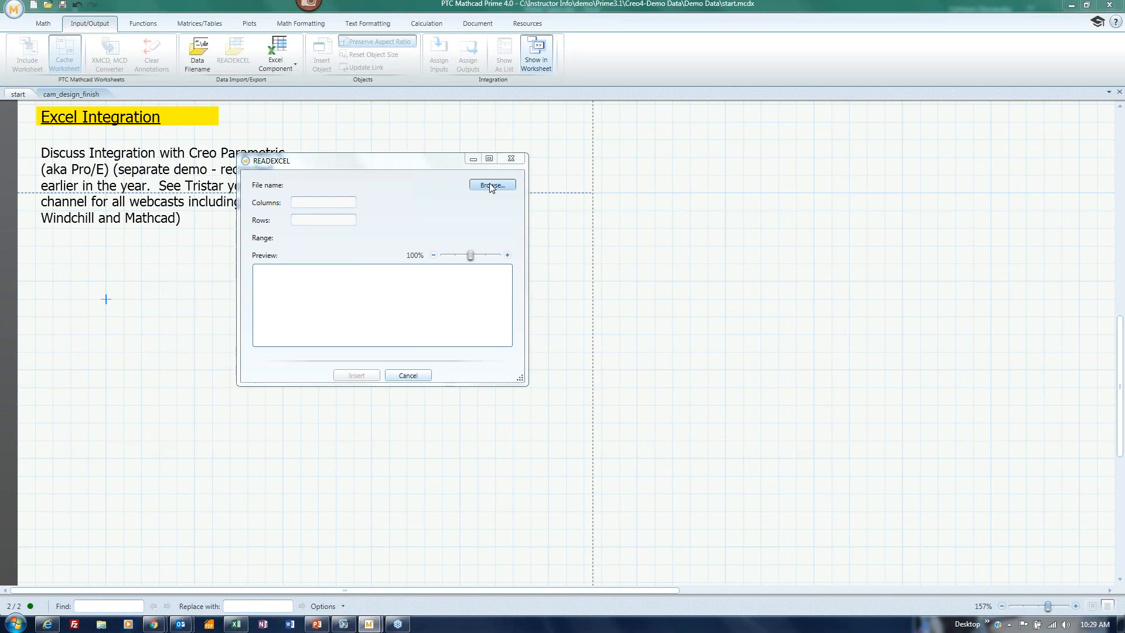
pyautogui.click(369, 251)
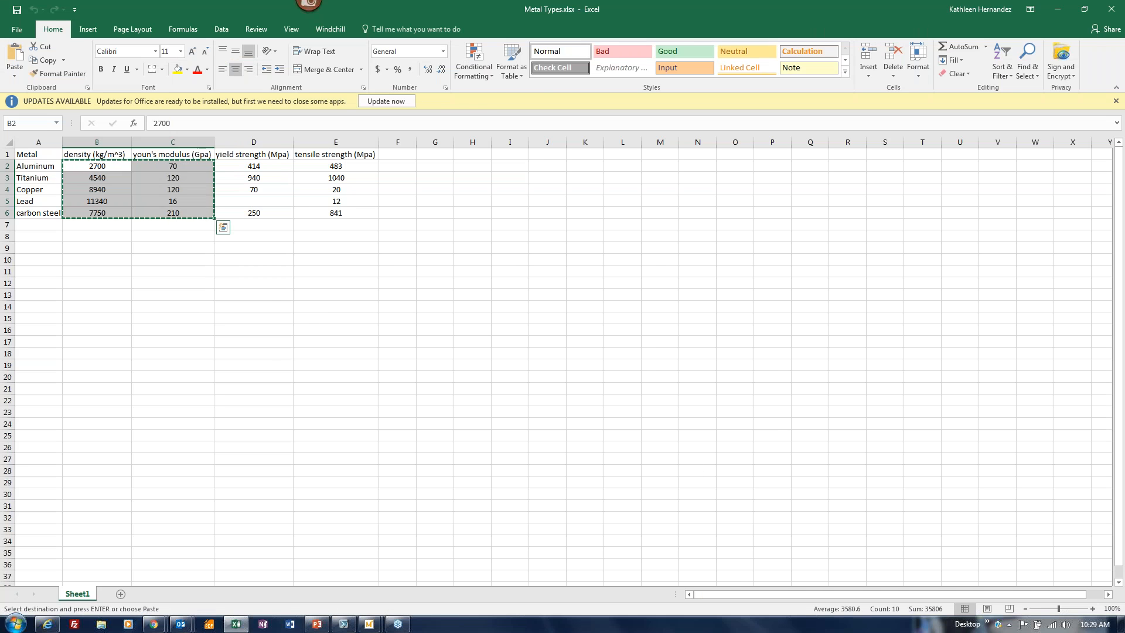
pyautogui.click(1058, 8)
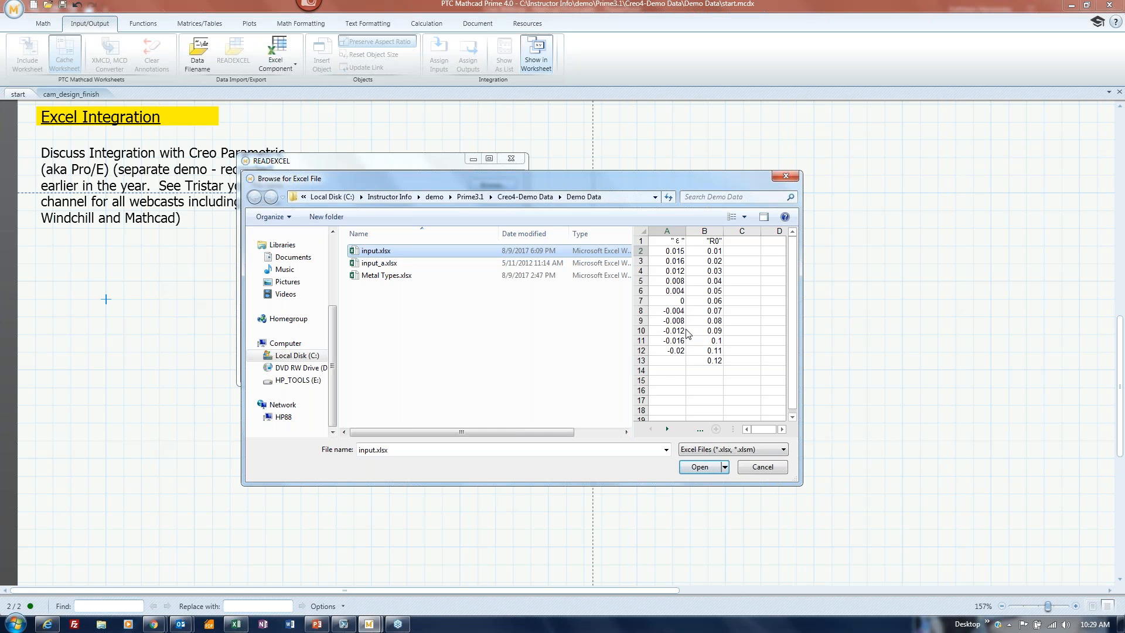
pyautogui.click(698, 468)
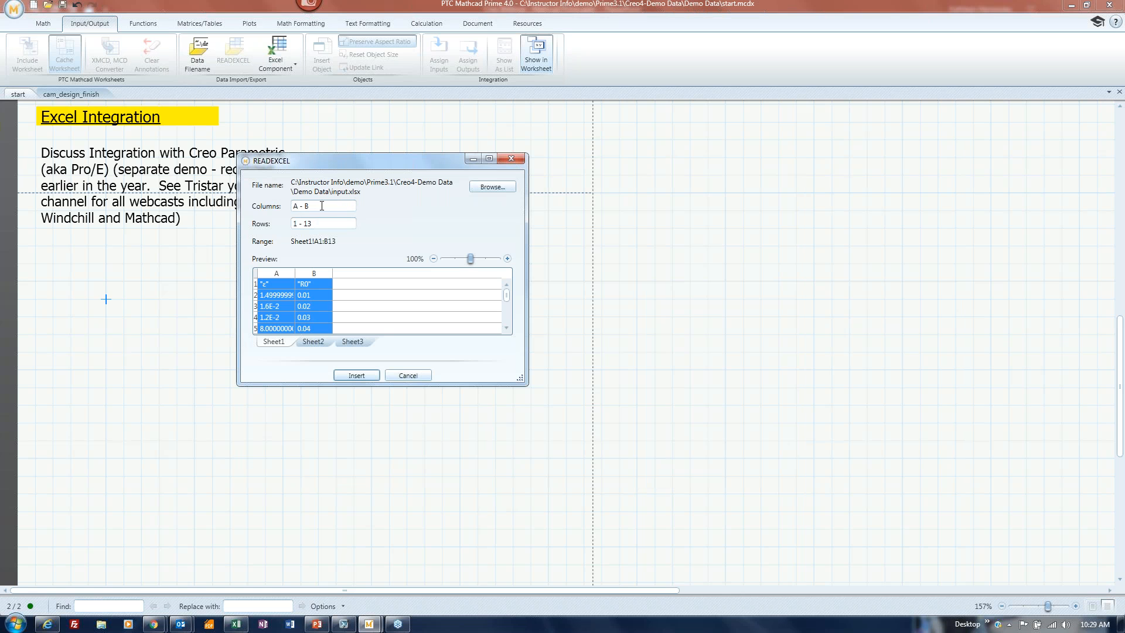
pyautogui.click(328, 223)
pyautogui.click(354, 376)
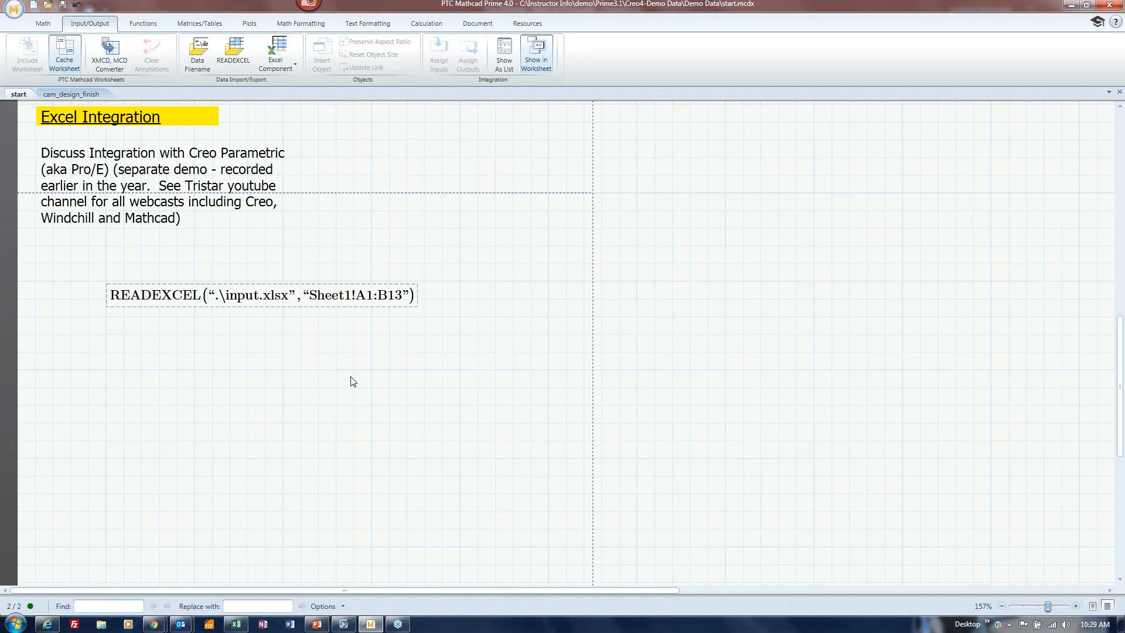
# Assign the READEXCEL result to data and evaluate data= to show the ε and R0 matrix.
pyautogui.press('Left')
pyautogui.press('Left')
pyautogui.press('Left')
pyautogui.write(':data')
pyautogui.click(326, 413)
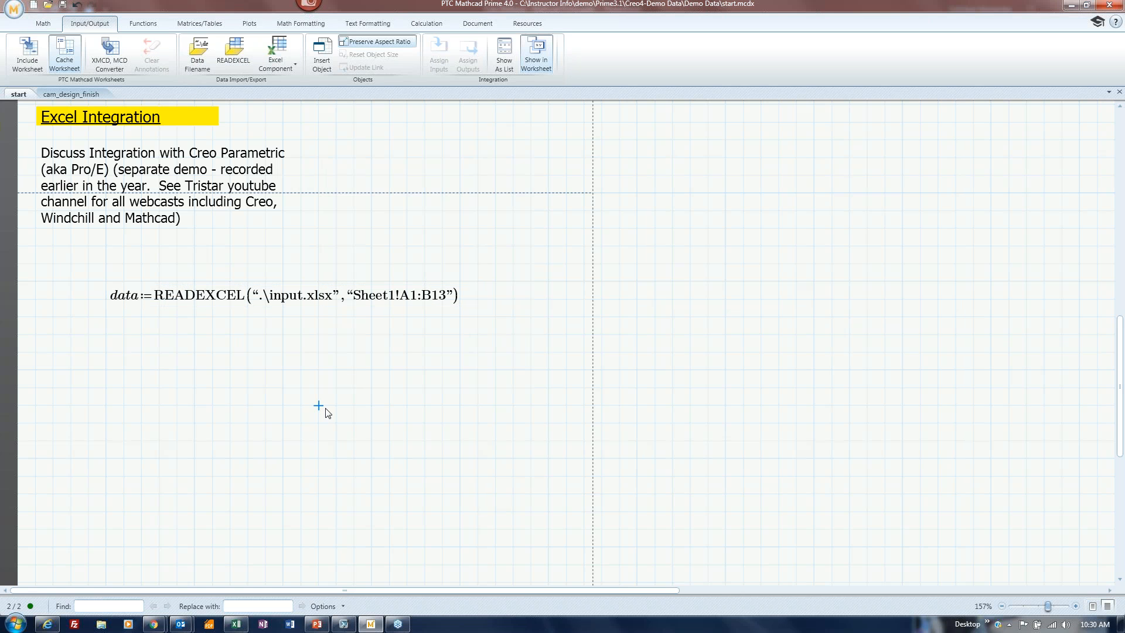
pyautogui.click(213, 439)
pyautogui.write('data=')
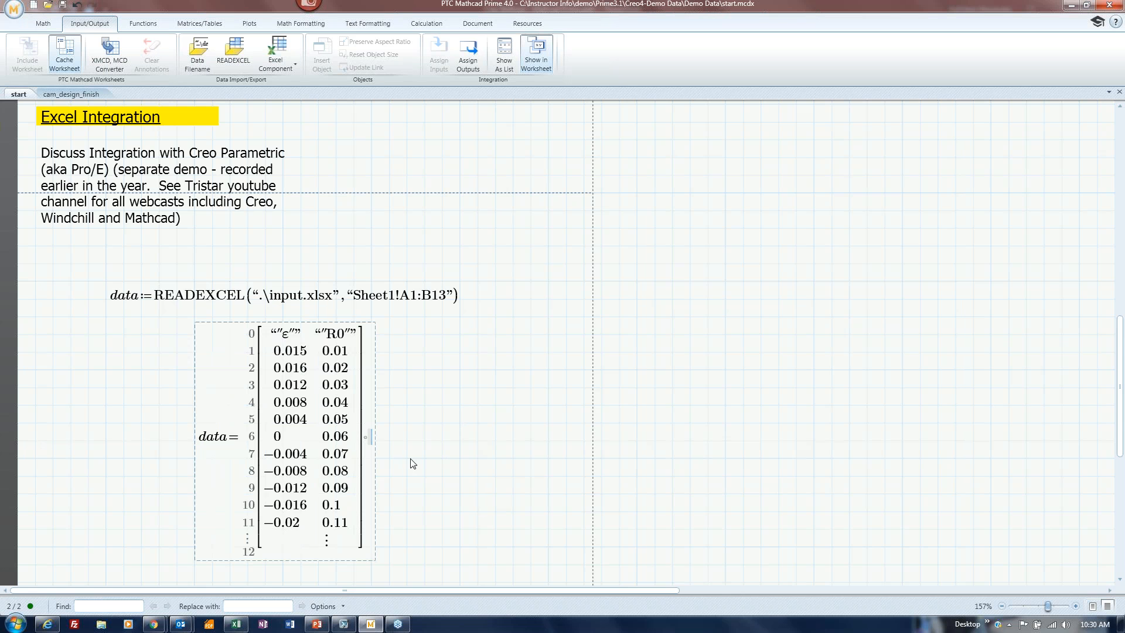
pyautogui.scroll(-3, 416, 460)
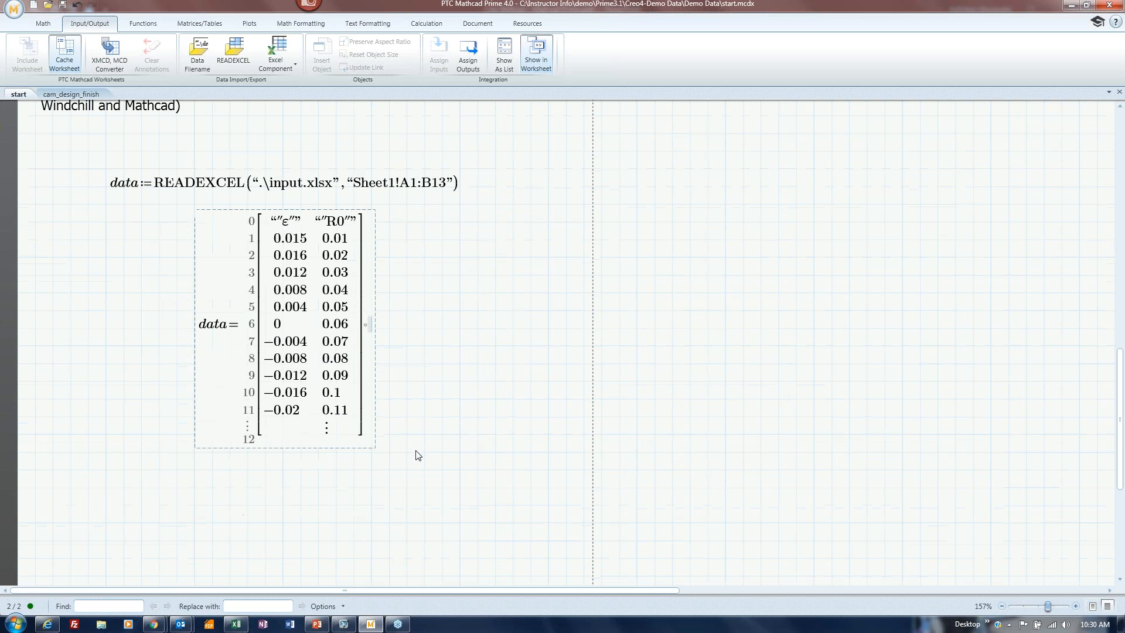
# Define A as column 0 of data, A:=data⟨0⟩, and evaluate it.
pyautogui.click(407, 381)
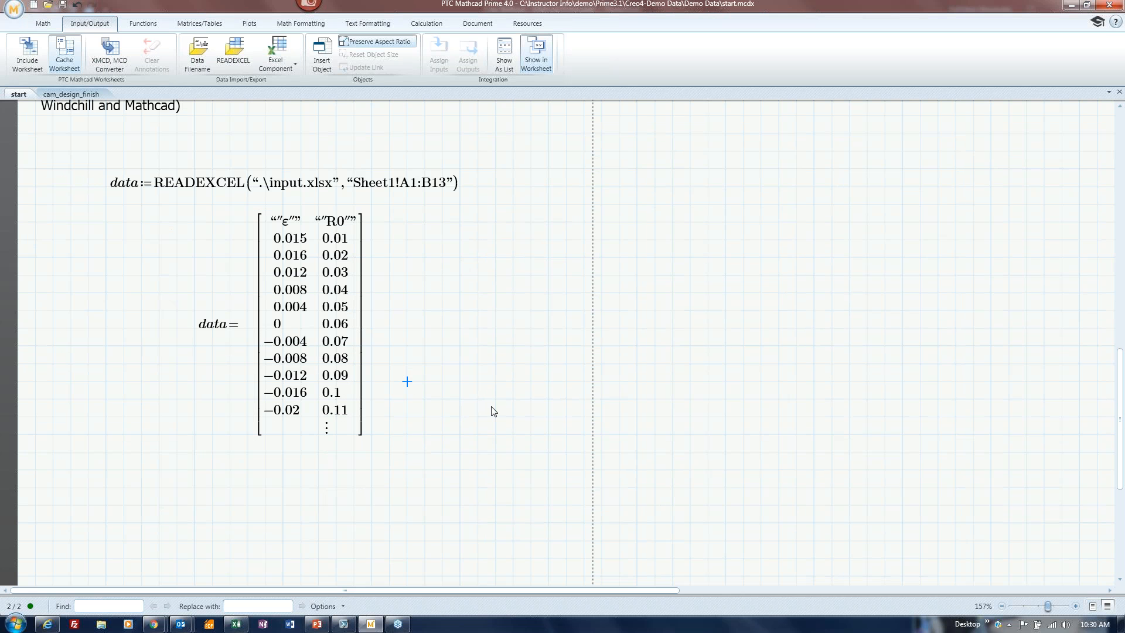
pyautogui.write('A:=data')
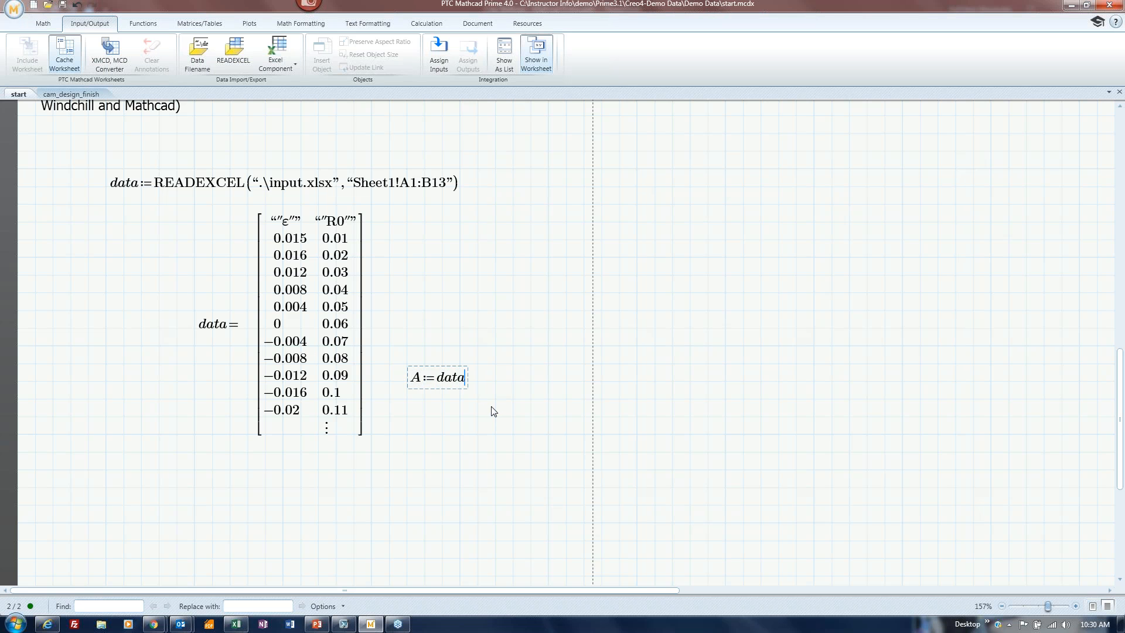
pyautogui.click(196, 27)
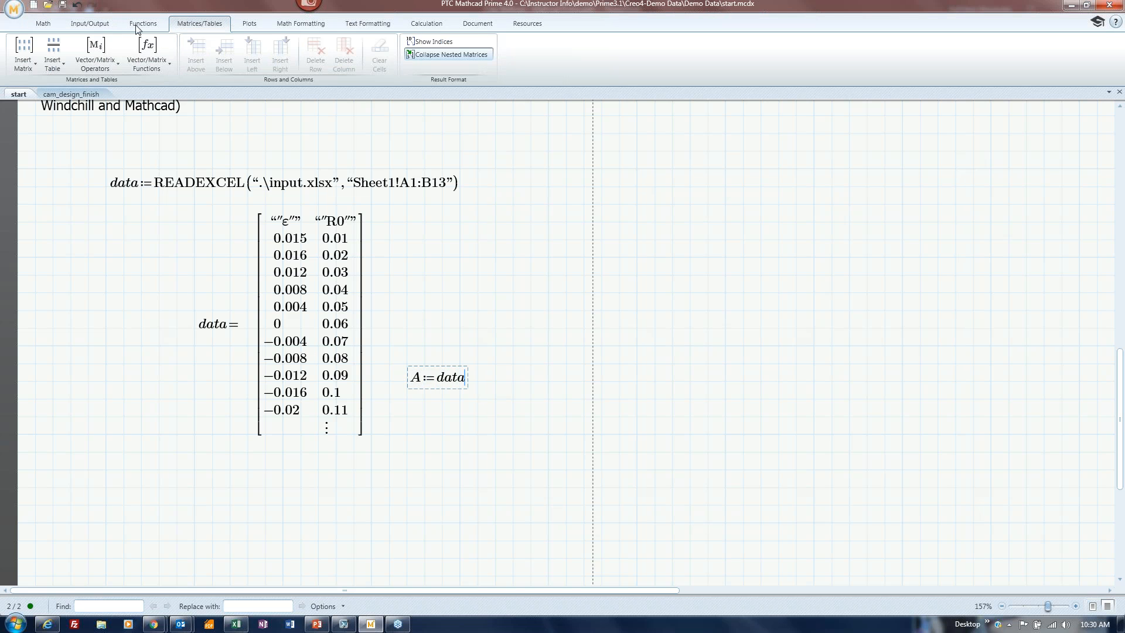
pyautogui.click(114, 59)
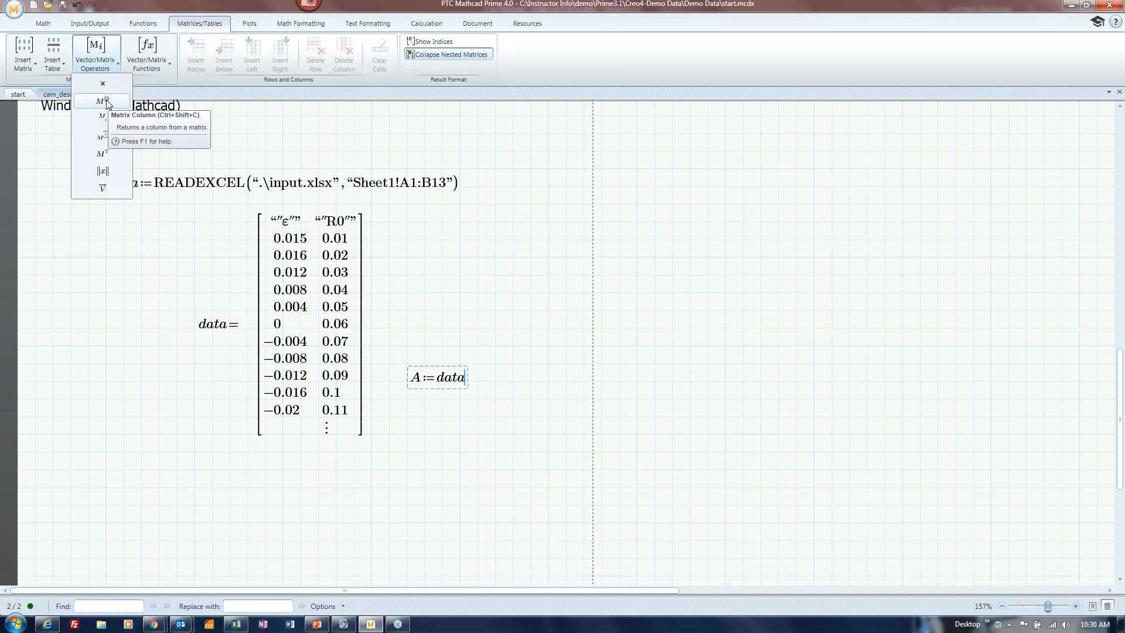
pyautogui.click(100, 101)
pyautogui.write('0⟩')
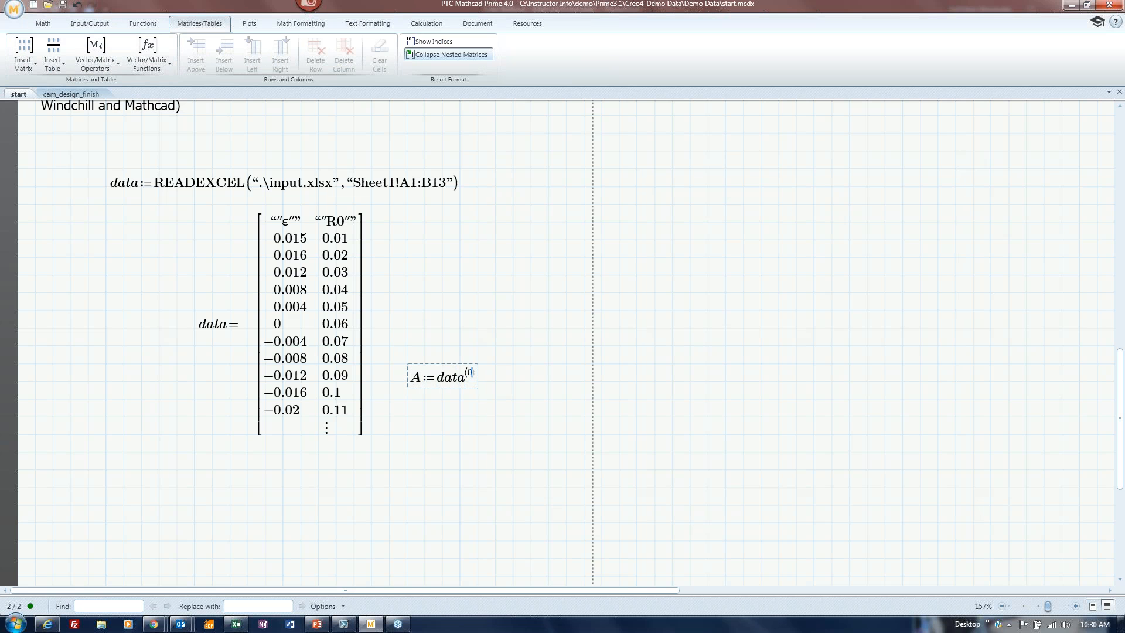
pyautogui.write('=')
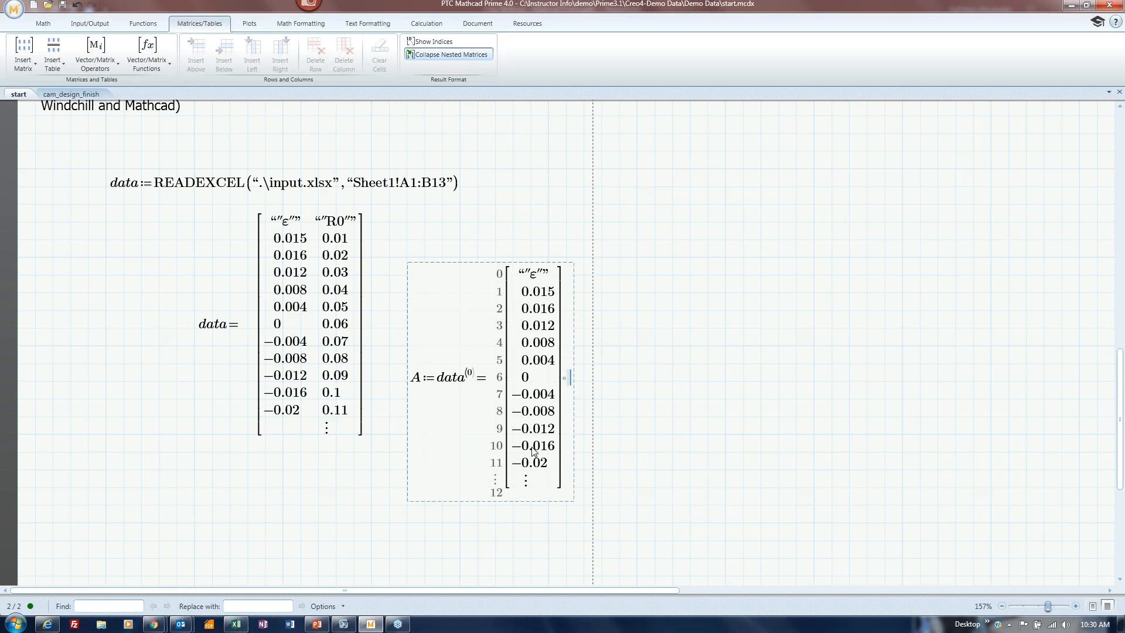
# Below it, evaluate A= to list A's values as a column vector.
pyautogui.click(162, 524)
pyautogui.write('A=')
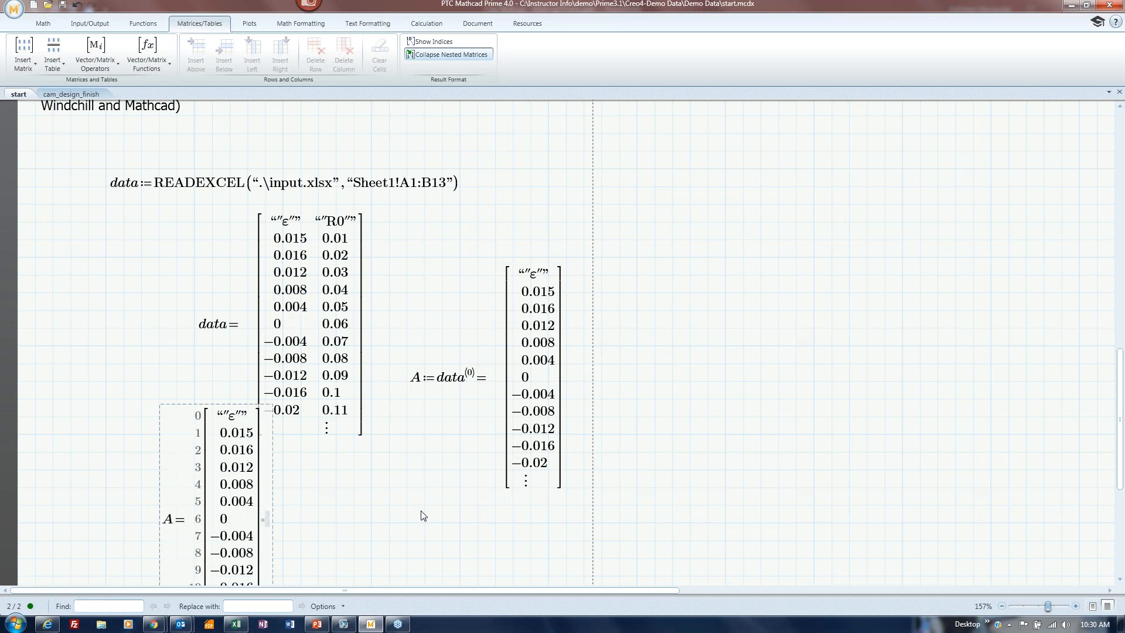
pyautogui.scroll(1, 320, 486)
pyautogui.scroll(-6, 319, 486)
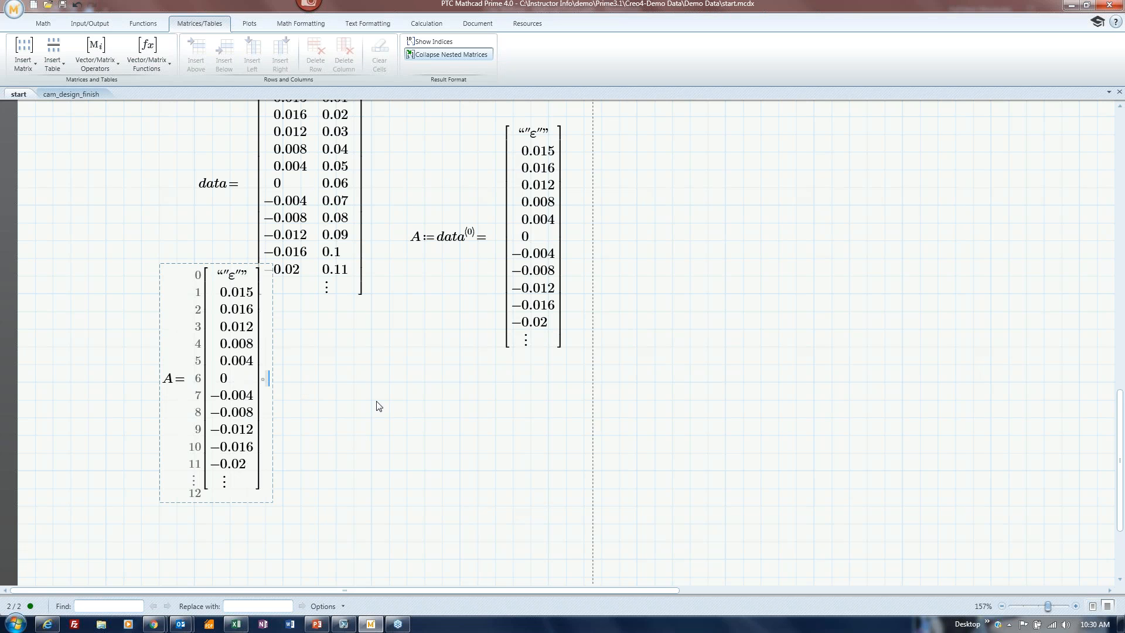
# Try multiplying the A:=data⟨0⟩ definition by ft, then remove the ft after the error.
pyautogui.click(477, 240)
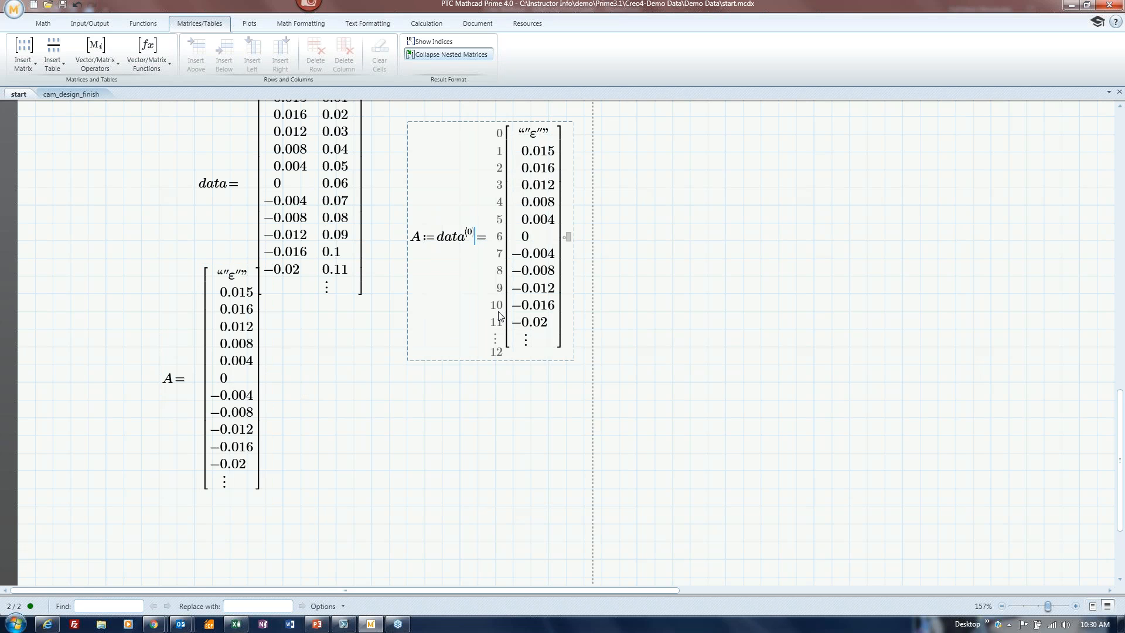
pyautogui.press('Right')
pyautogui.write('*ft')
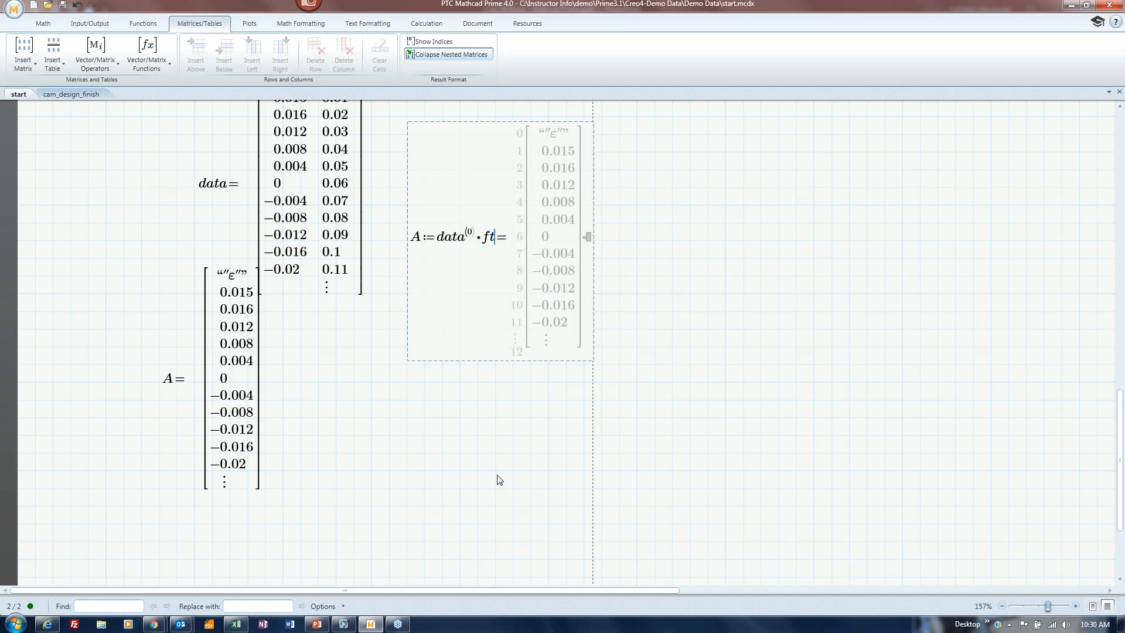
pyautogui.click(496, 472)
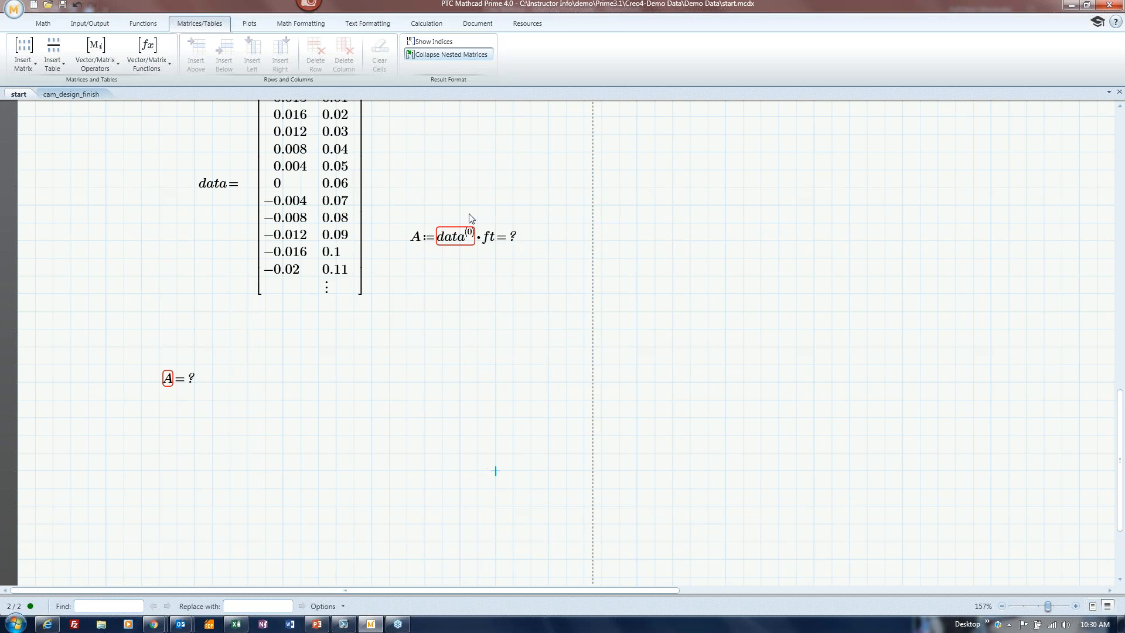
pyautogui.click(498, 243)
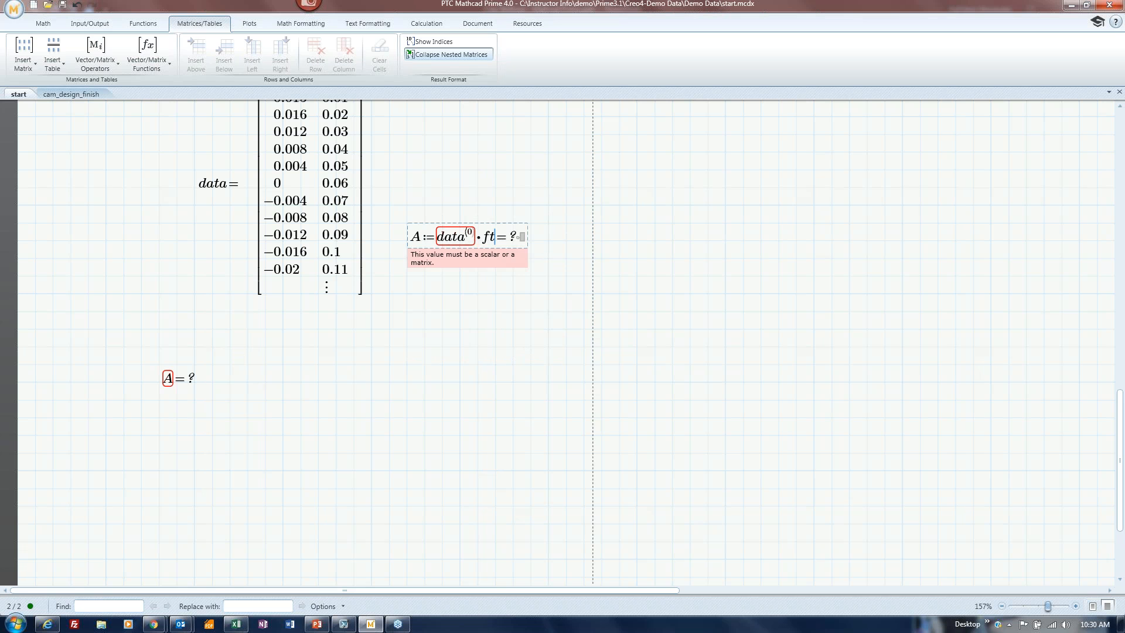
pyautogui.press('BackSpace')
pyautogui.press('BackSpace')
pyautogui.press('BackSpace')
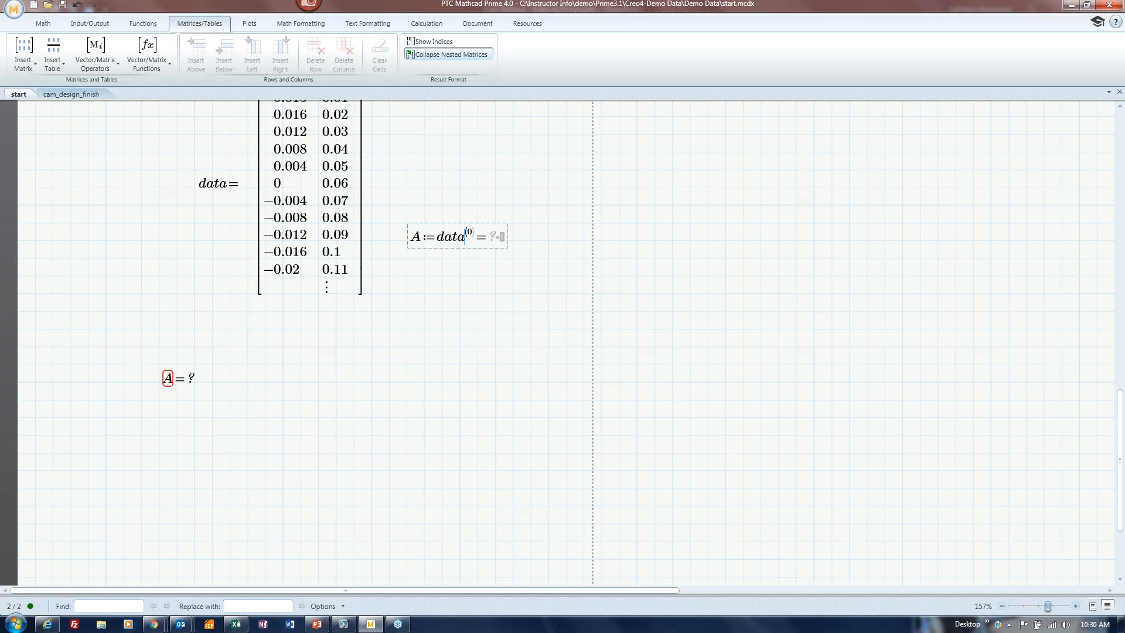
pyautogui.click(429, 467)
# Add ft units to the A= readout, then delete that erroneous readout.
pyautogui.click(265, 379)
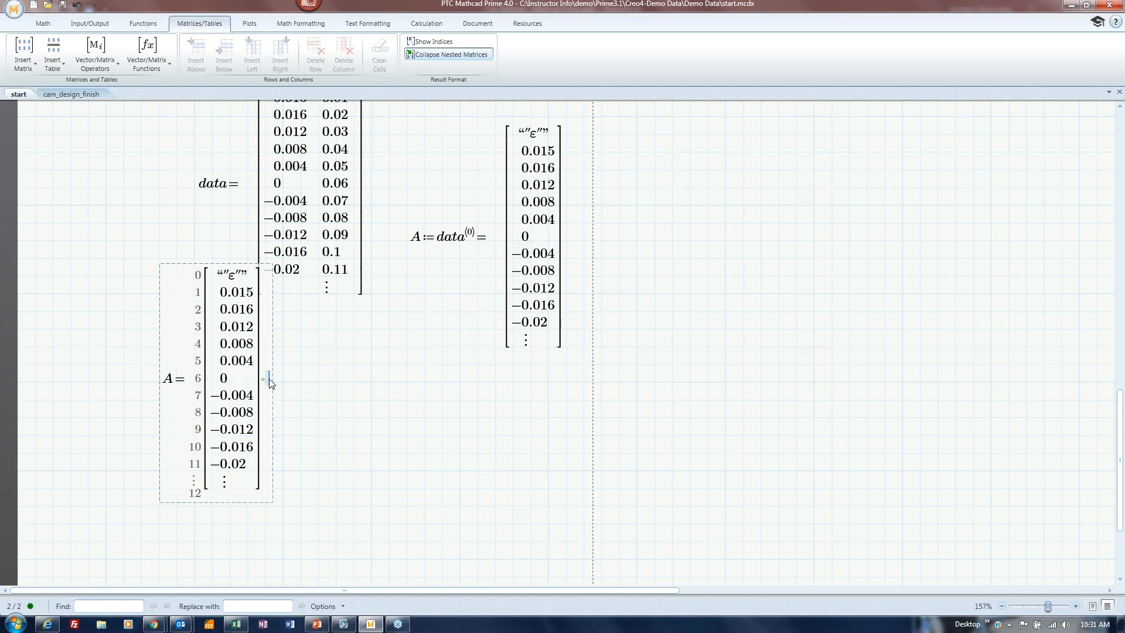
pyautogui.write('ft')
pyautogui.click(404, 437)
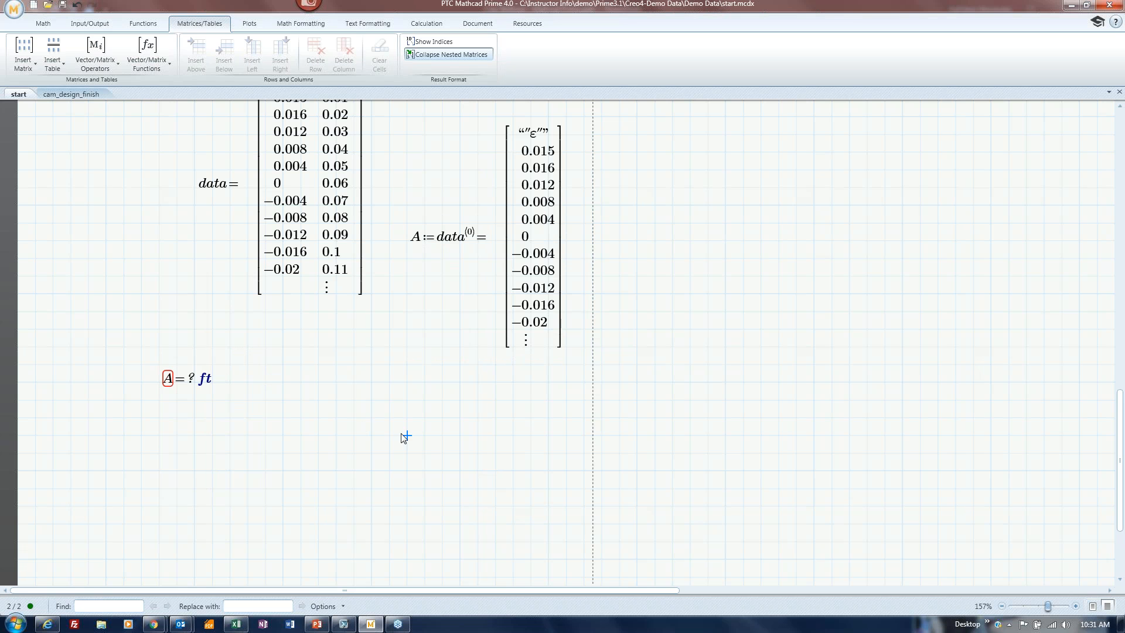
pyautogui.moveTo(155, 361); pyautogui.dragTo(241, 408)
pyautogui.press('Delete')
# Review the A:=data⟨0⟩ result beside the data matrix.
pyautogui.click(282, 399)
pyautogui.scroll(5, 463, 388)
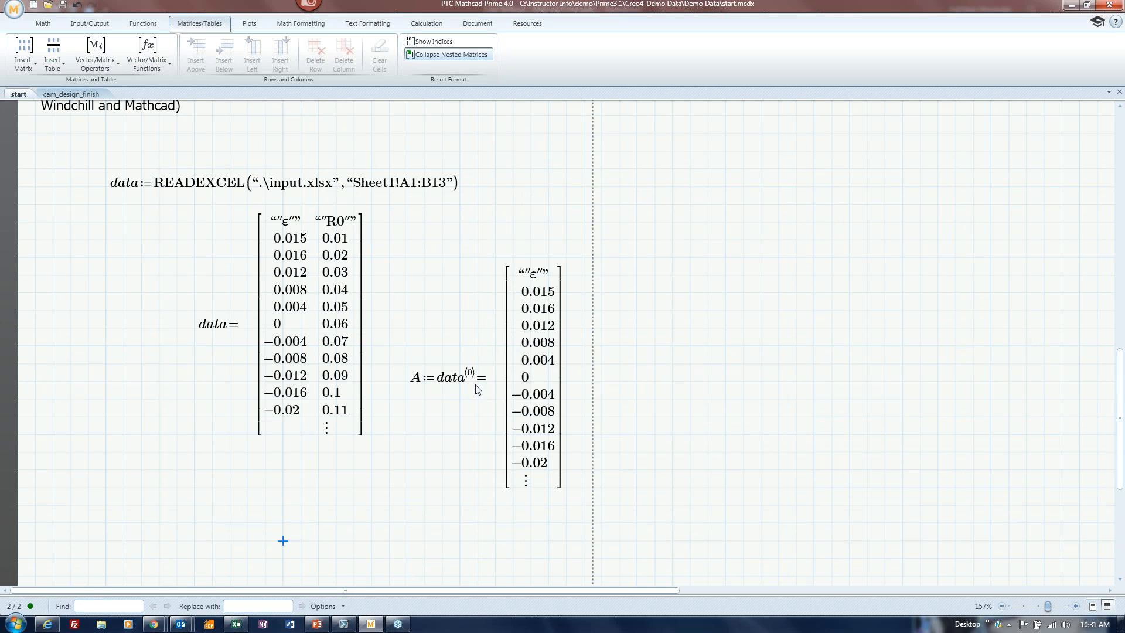
pyautogui.click(492, 389)
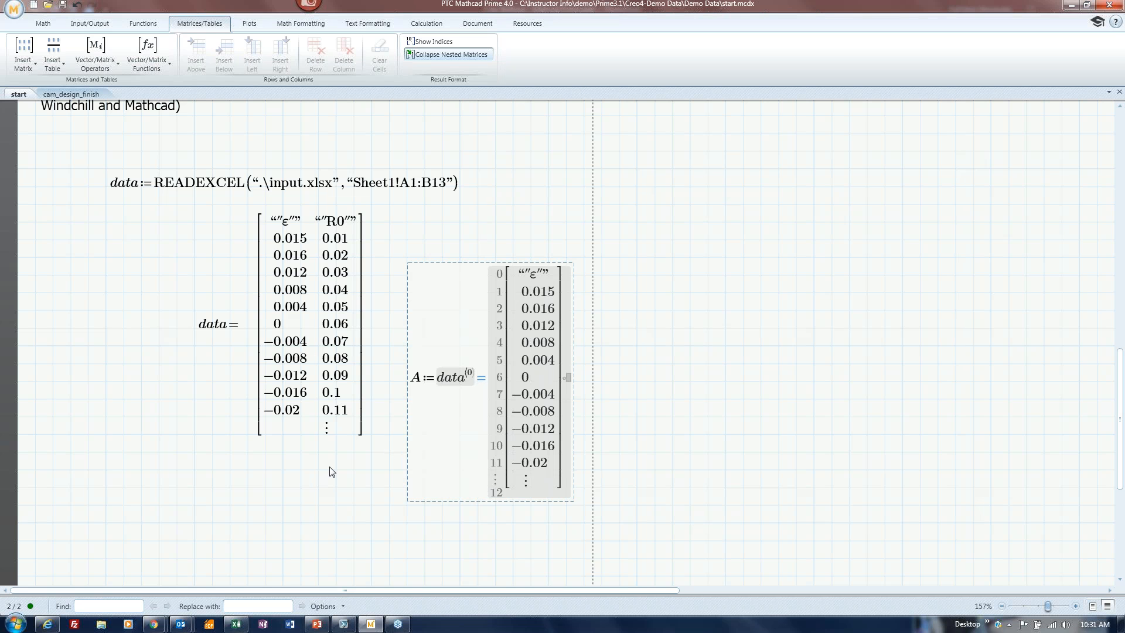
pyautogui.click(284, 452)
pyautogui.scroll(-2, 331, 462)
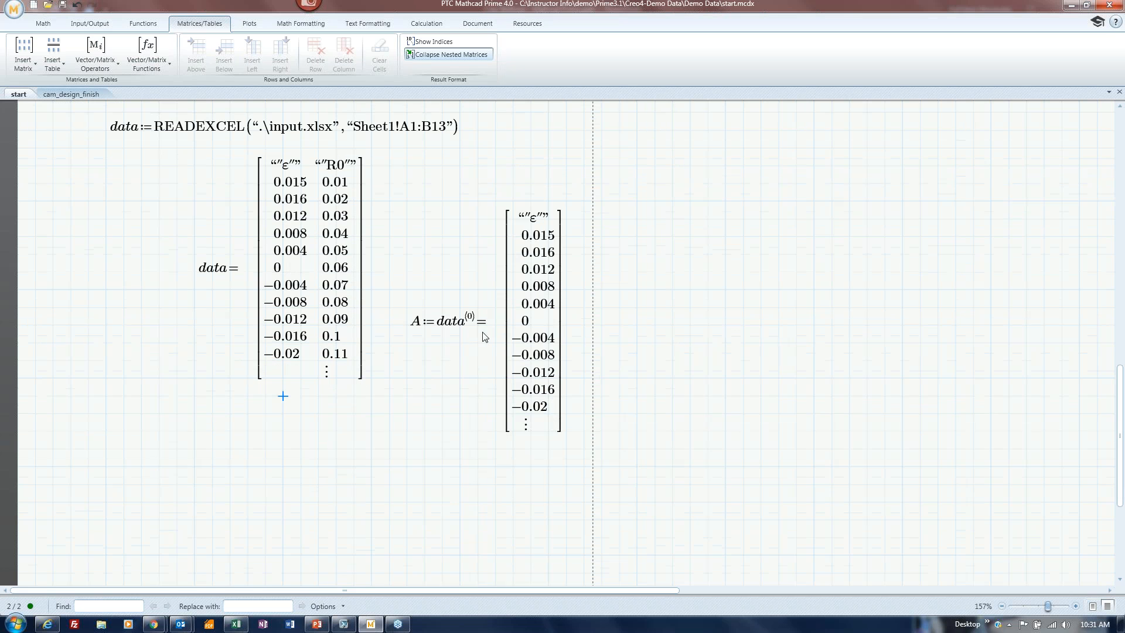
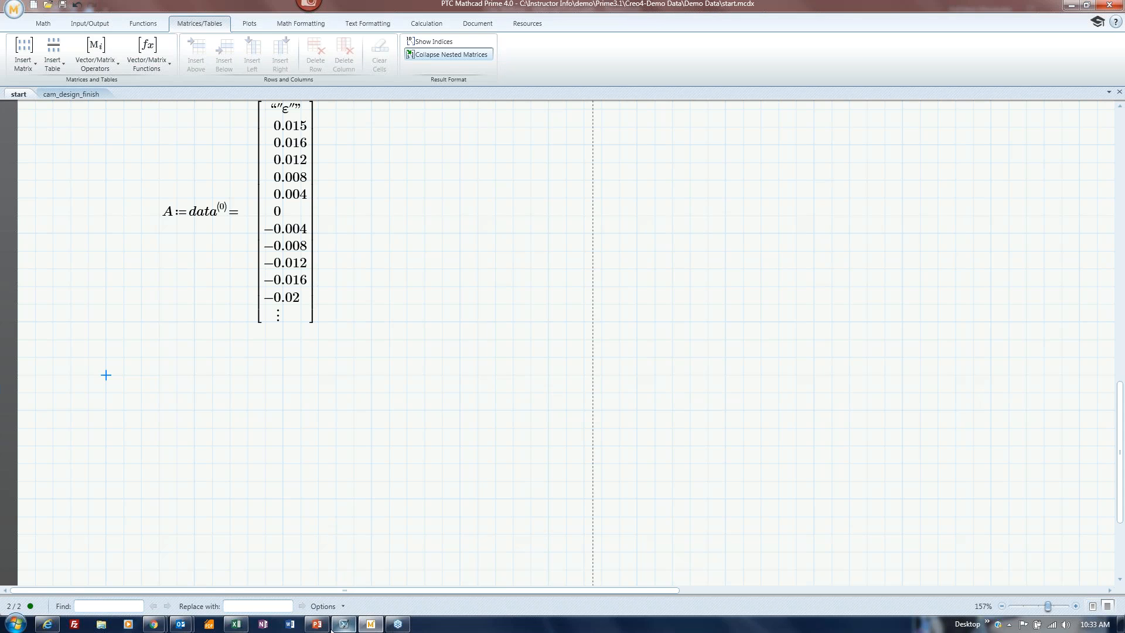
# Bring the Metal Types workbook to the front.
pyautogui.click(236, 624)
# Copy the range A1:E6 in Metal Types.xlsx and minimize Excel back to Mathcad.
pyautogui.click(259, 365)
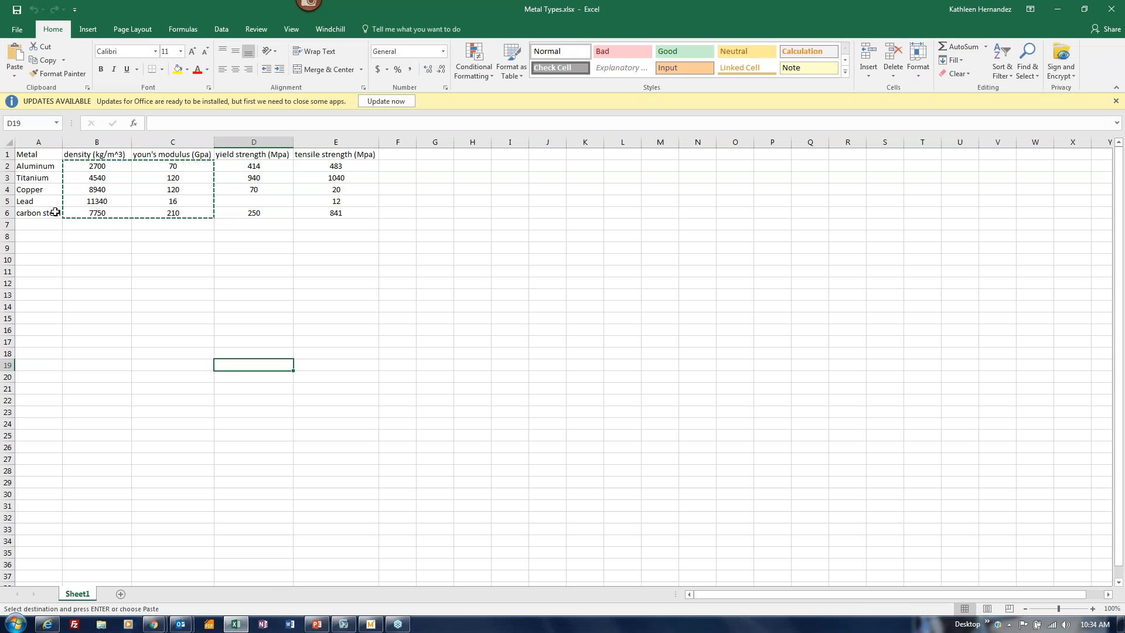
pyautogui.moveTo(37, 155); pyautogui.dragTo(331, 211)
pyautogui.hotkey('ctrl', 'c')
pyautogui.click(1057, 9)
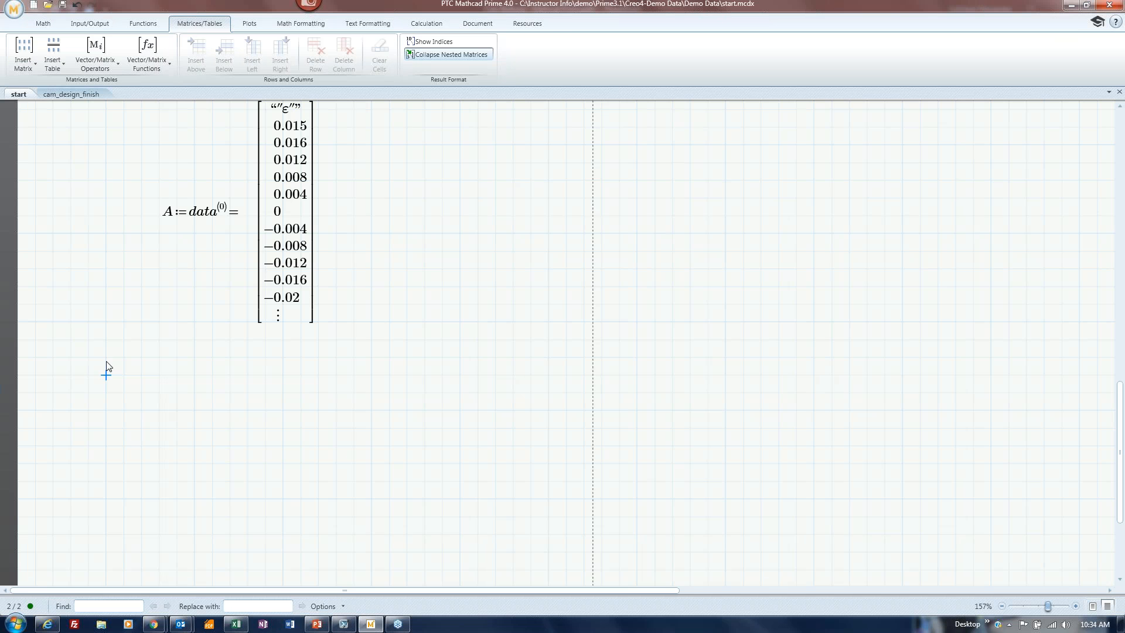
# Insert a blank Excel Component from the Input/Output tab and open it for editing.
pyautogui.click(99, 25)
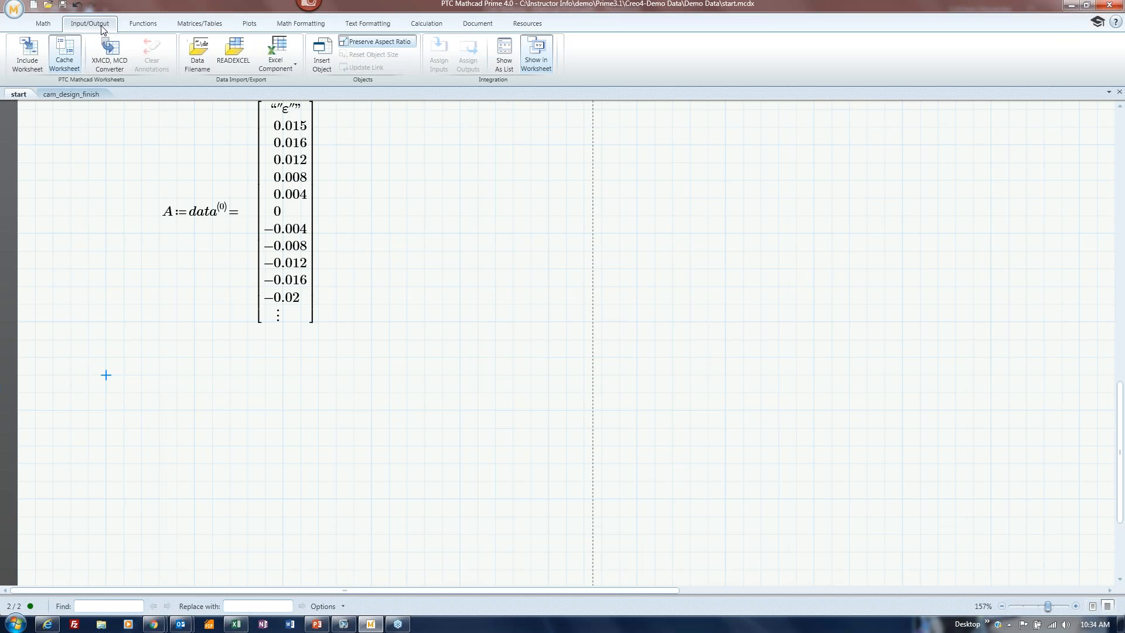
pyautogui.click(283, 69)
pyautogui.click(286, 86)
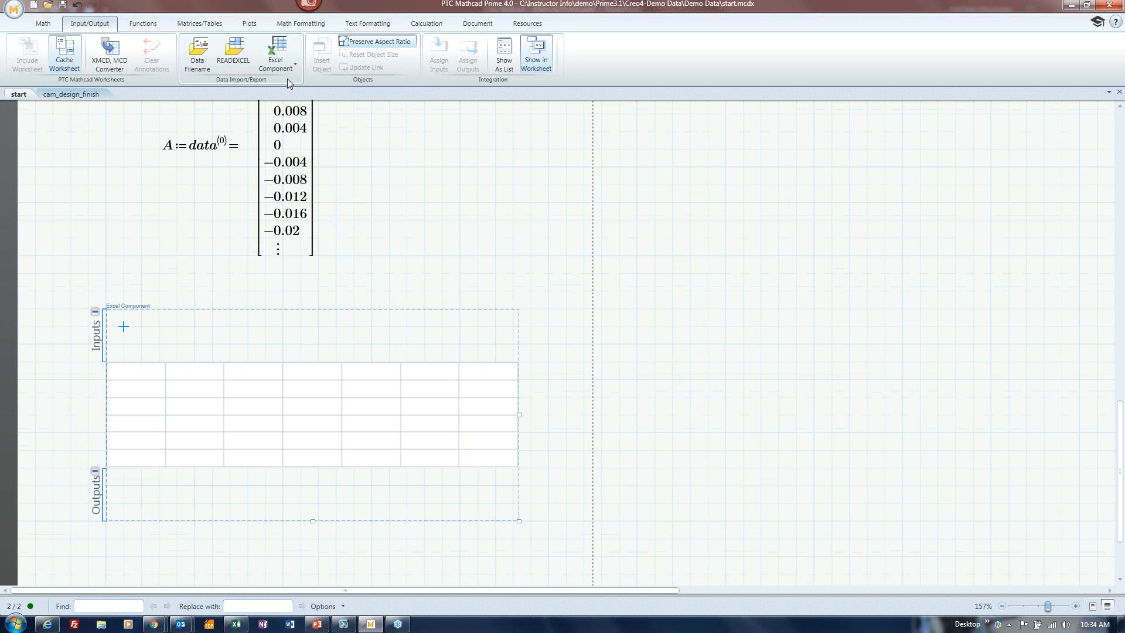
pyautogui.doubleClick(148, 377)
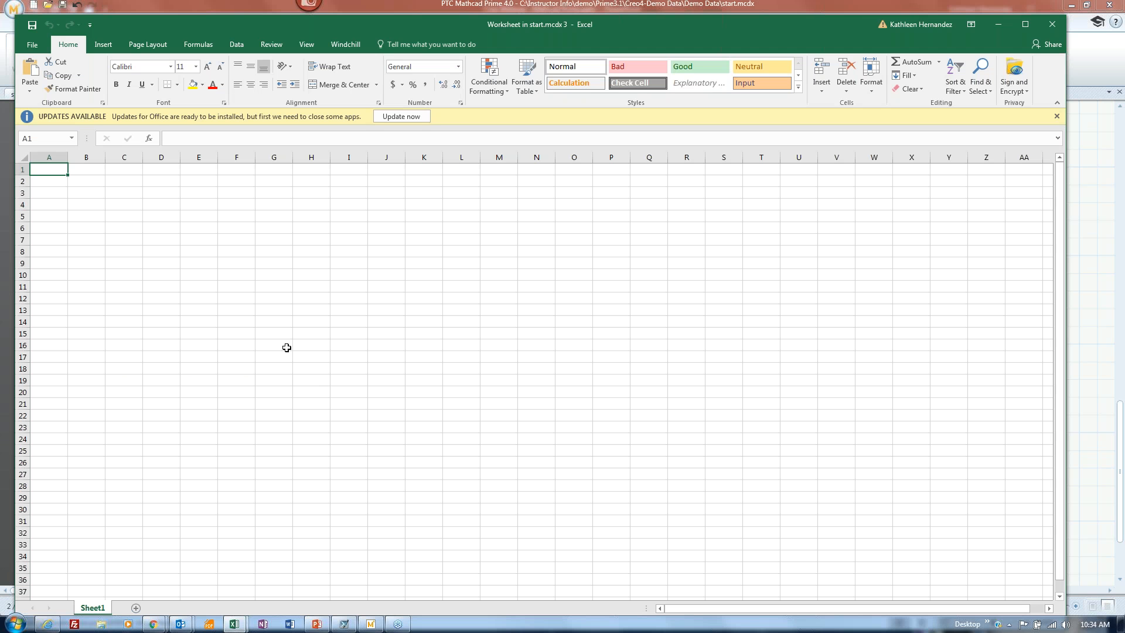
# Paste the metals table into the component and autofit all columns to their headers.
pyautogui.hotkey('ctrl', 'v')
pyautogui.click(25, 158)
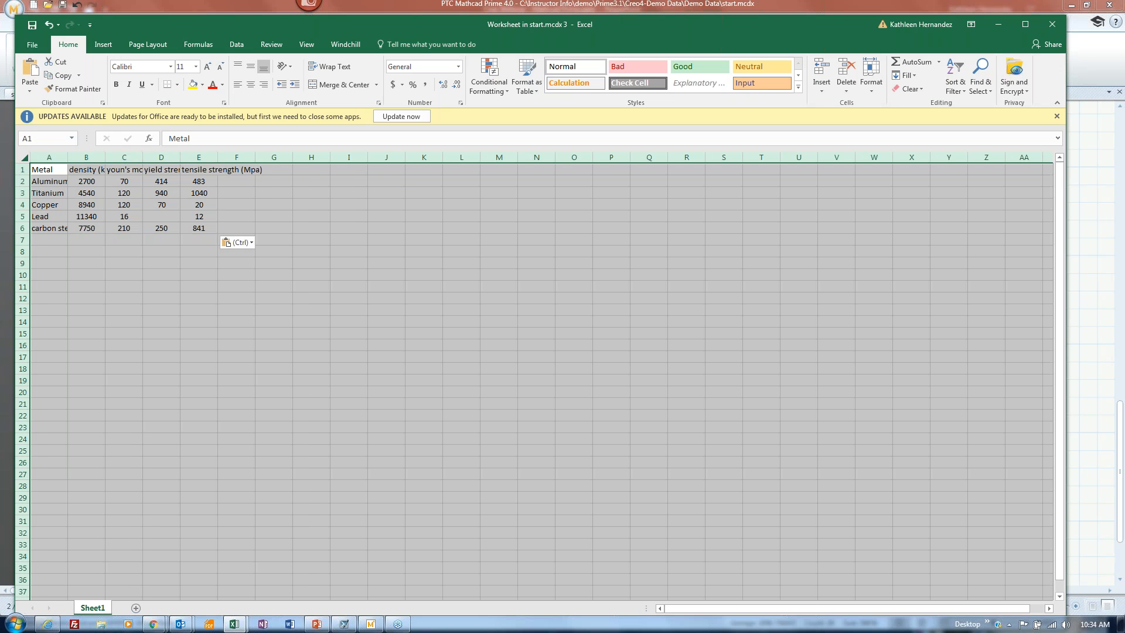
pyautogui.doubleClick(68, 157)
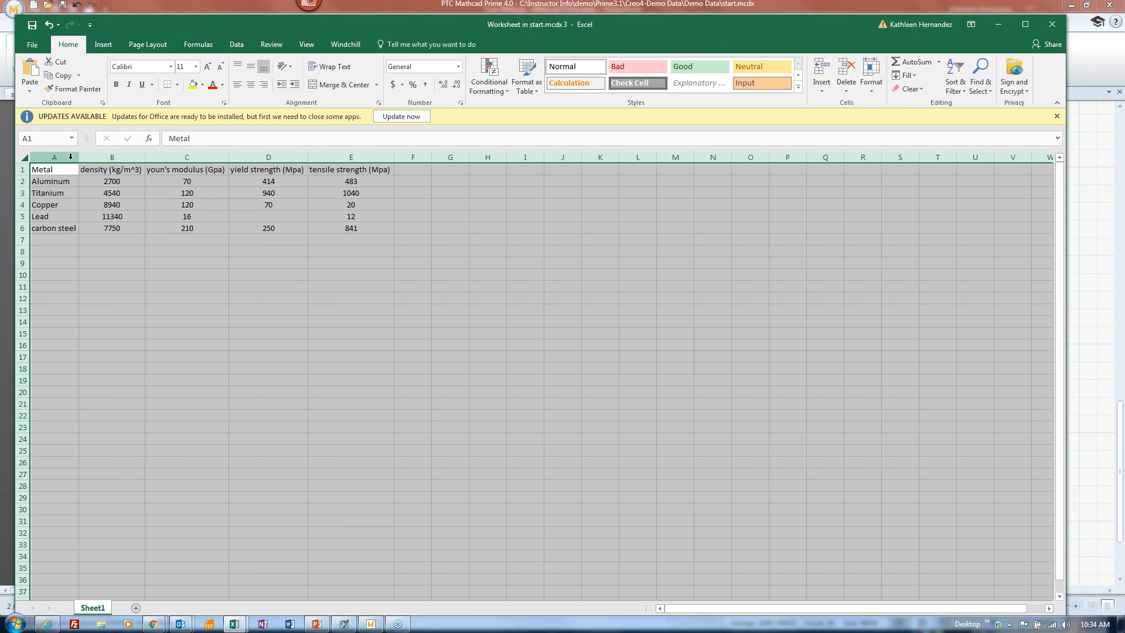
pyautogui.click(293, 273)
# Format A1:E6 as a green-style table and close the component editor.
pyautogui.click(59, 169)
pyautogui.moveTo(59, 169); pyautogui.dragTo(341, 231)
pyautogui.click(532, 87)
pyautogui.click(782, 157)
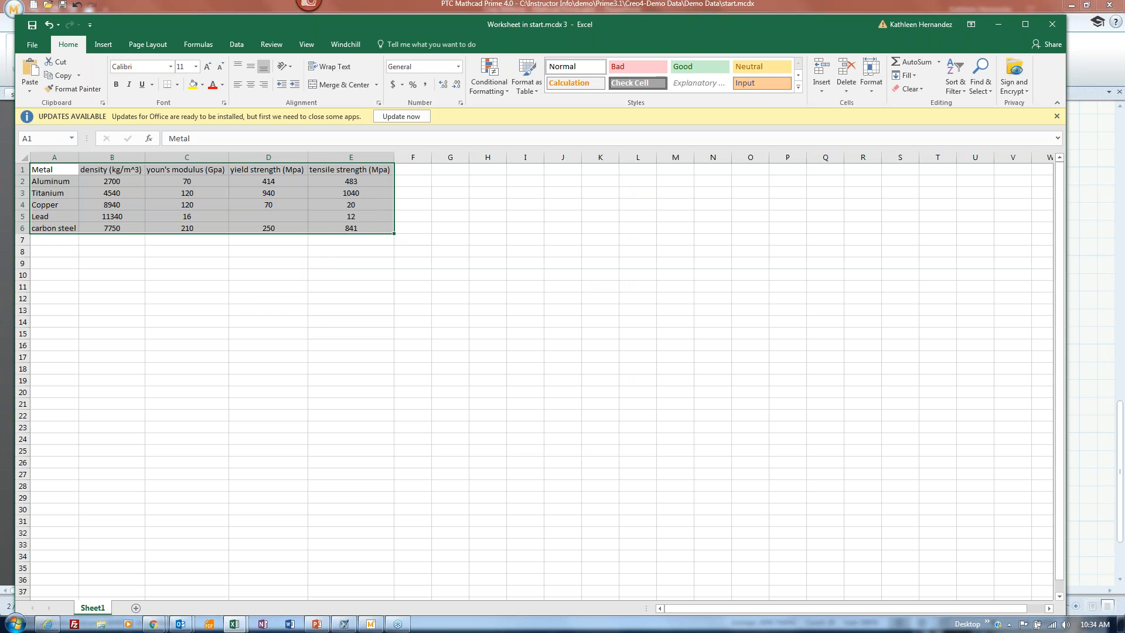
pyautogui.click(252, 307)
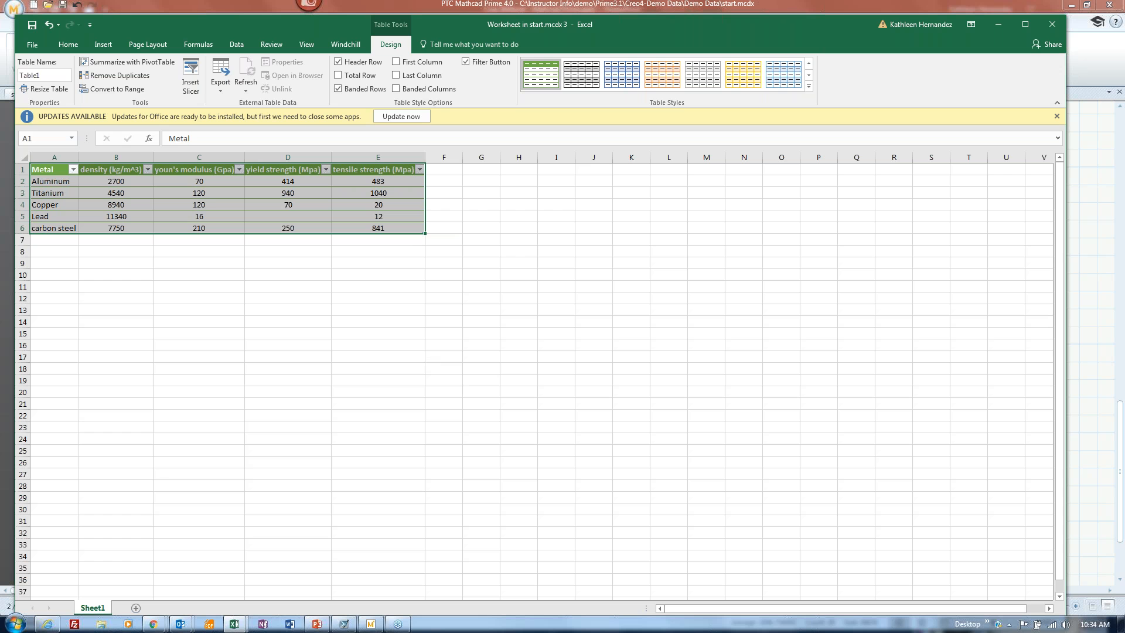
pyautogui.click(1056, 28)
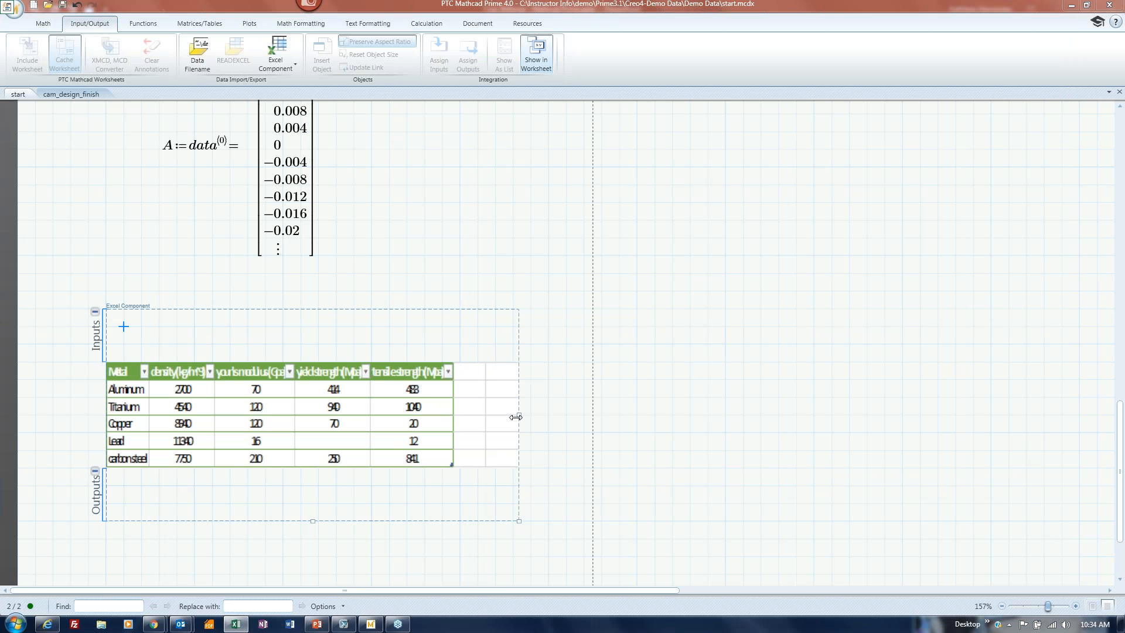
# Widen the Excel component so the table is readable and shift it toward the left margin.
pyautogui.moveTo(519, 415); pyautogui.dragTo(702, 417)
pyautogui.moveTo(190, 307); pyautogui.dragTo(121, 295)
pyautogui.click(265, 538)
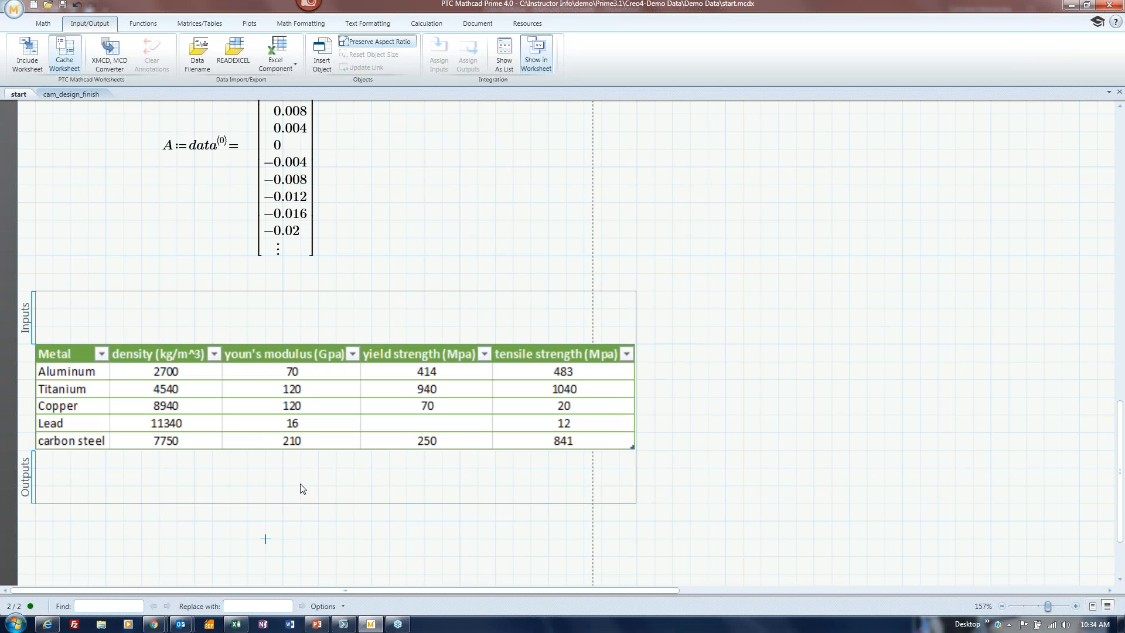
pyautogui.scroll(-2, 801, 361)
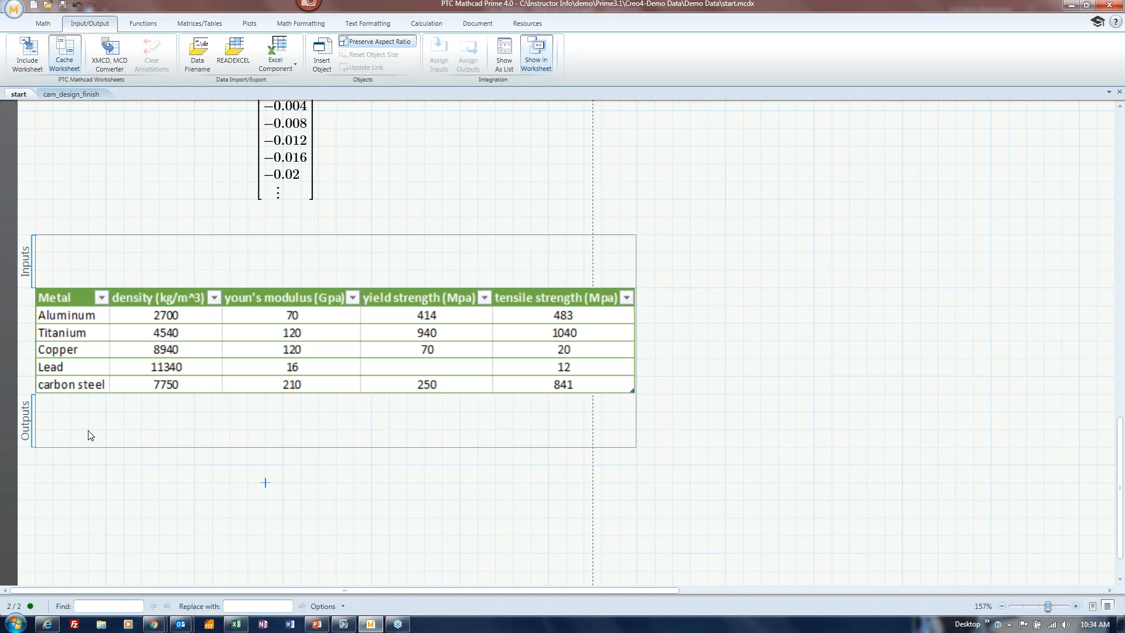
pyautogui.click(50, 424)
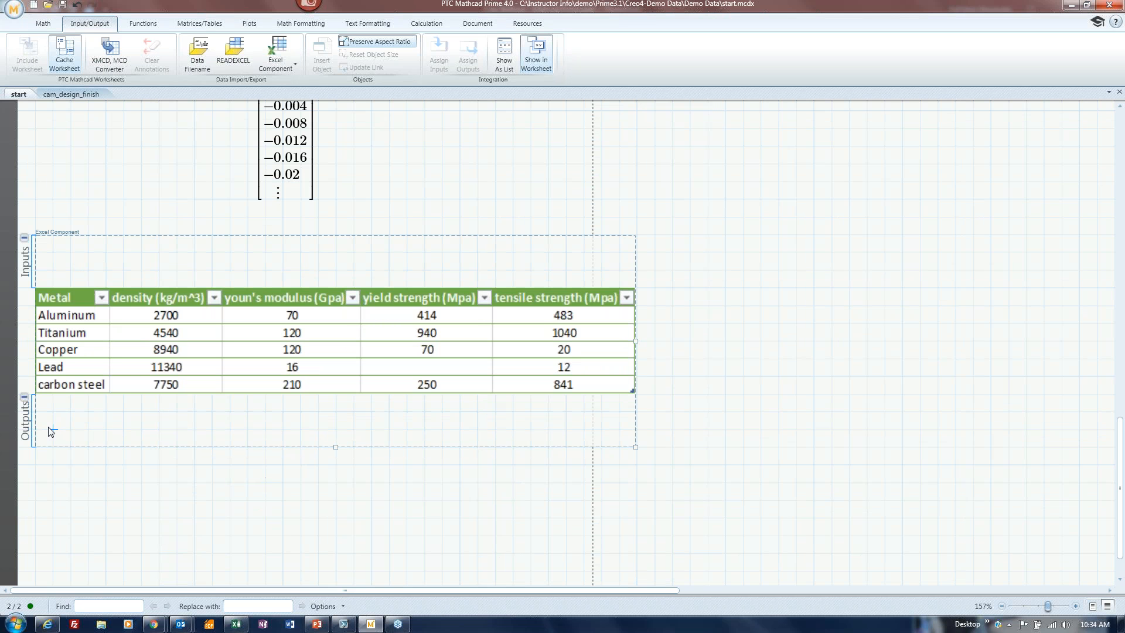
pyautogui.click(52, 429)
# Define the output ρ := excel["B2:B6"]·kg/m³ in the component's Outputs.
pyautogui.write('r')
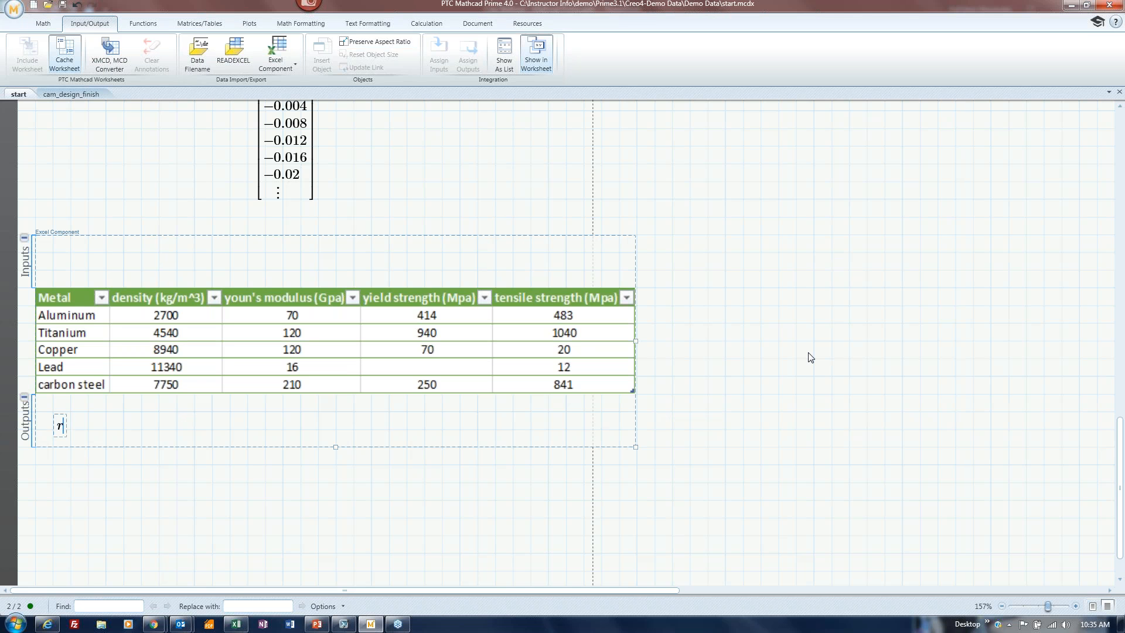
pyautogui.hotkey('ctrl', 'g')
pyautogui.write(':excel')
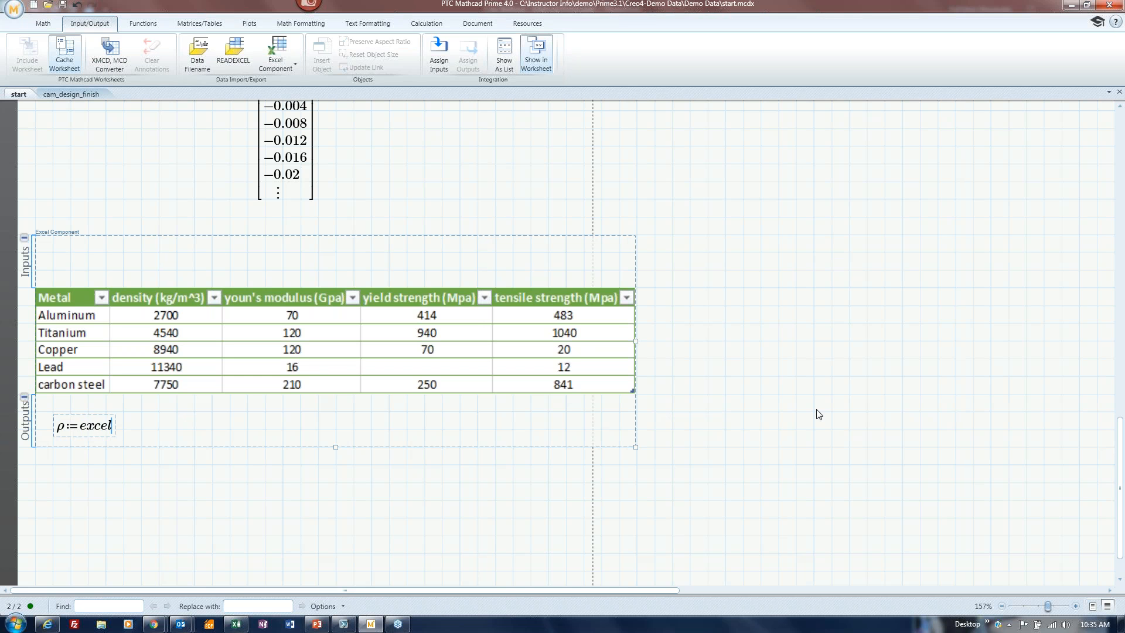
pyautogui.write('[')
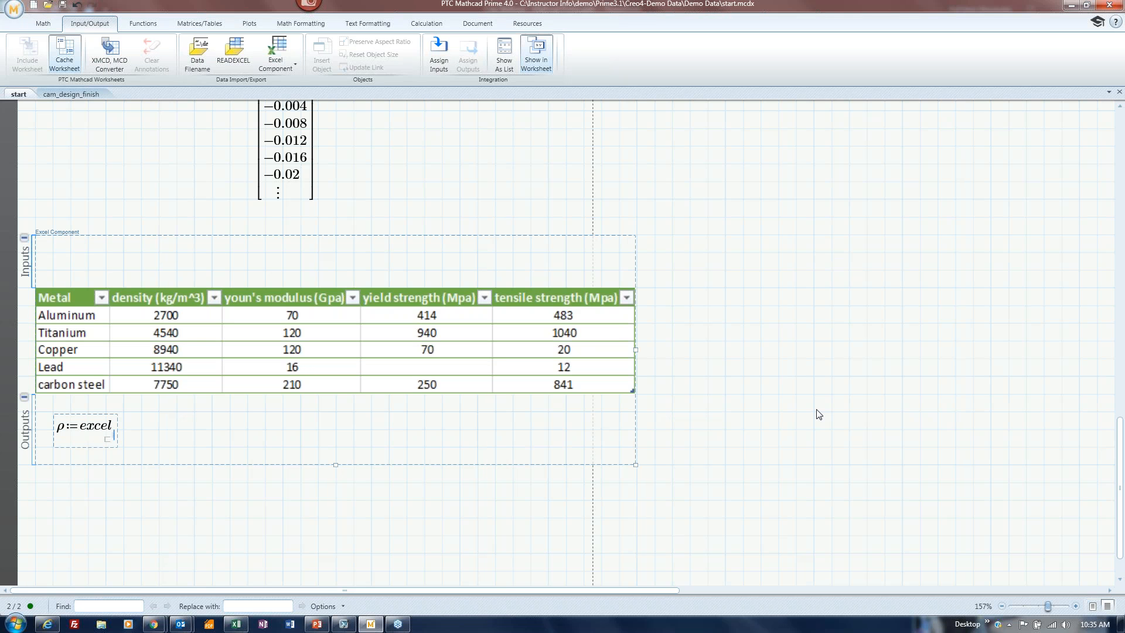
pyautogui.write('"')
pyautogui.write('B')
pyautogui.write('2')
pyautogui.write(':')
pyautogui.write('B')
pyautogui.write('6')
pyautogui.press('BackSpace')
pyautogui.press('Right')
pyautogui.press('space')
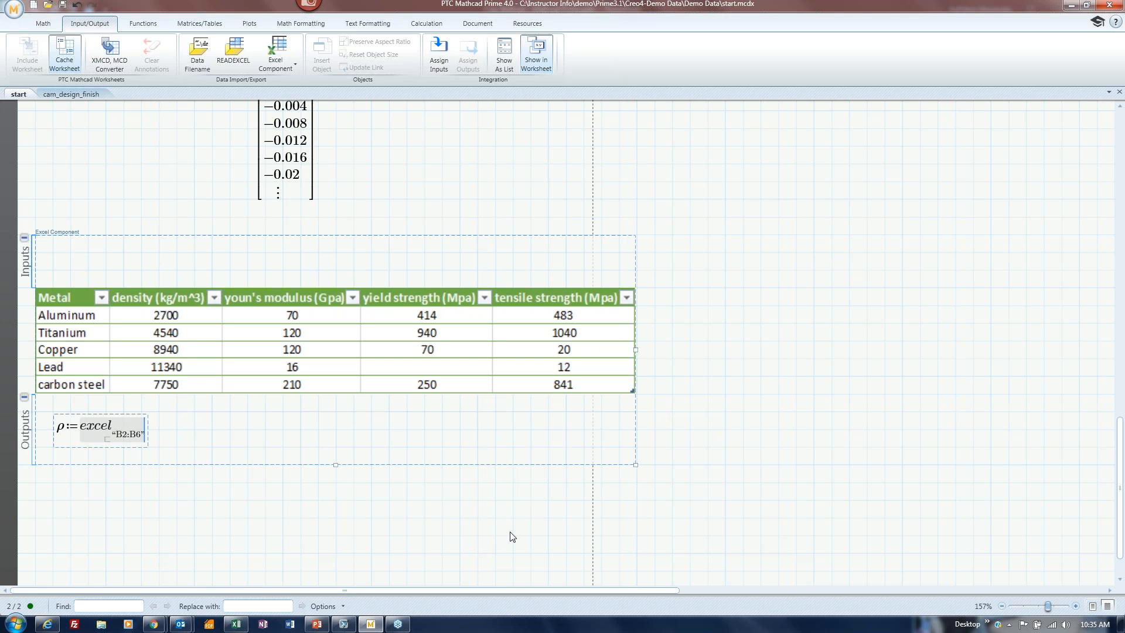
pyautogui.write('*')
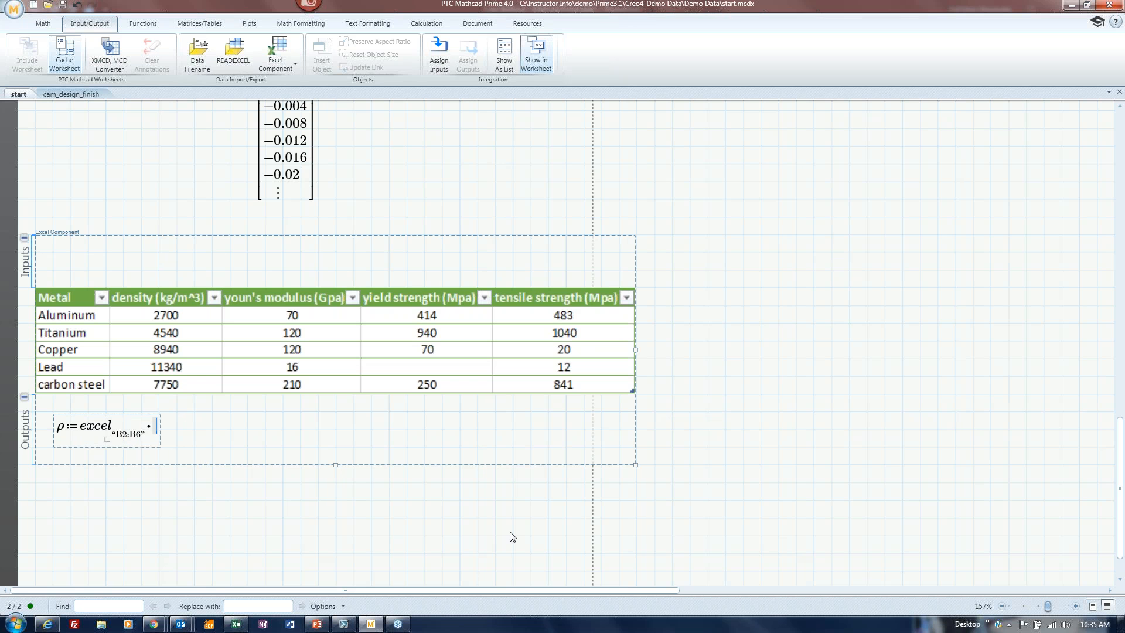
pyautogui.write('kg/m')
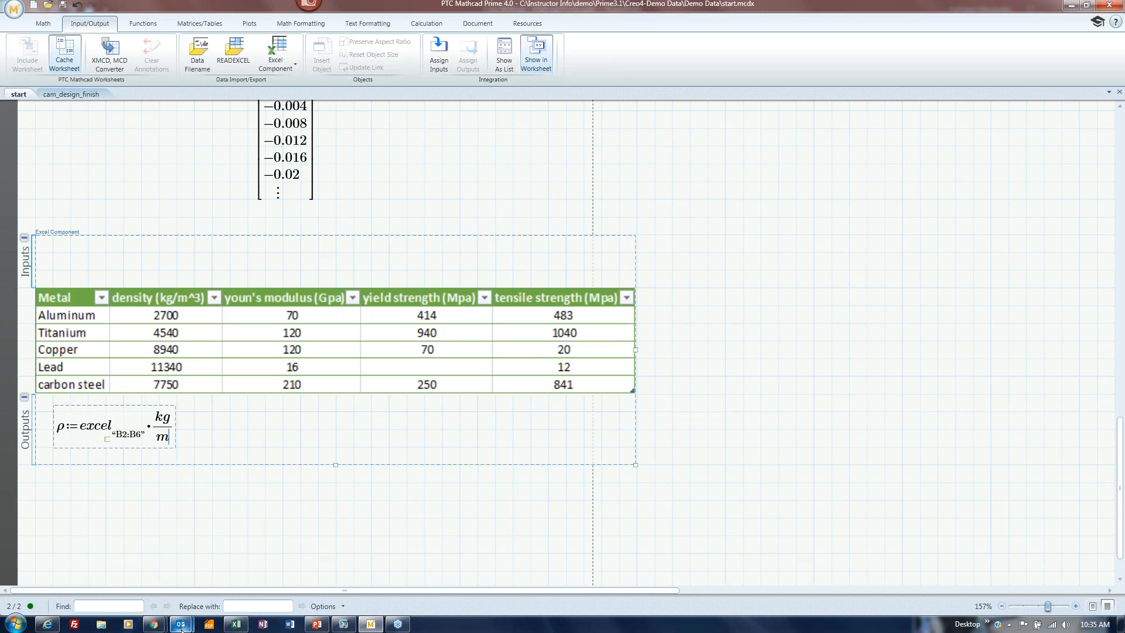
pyautogui.write('^3')
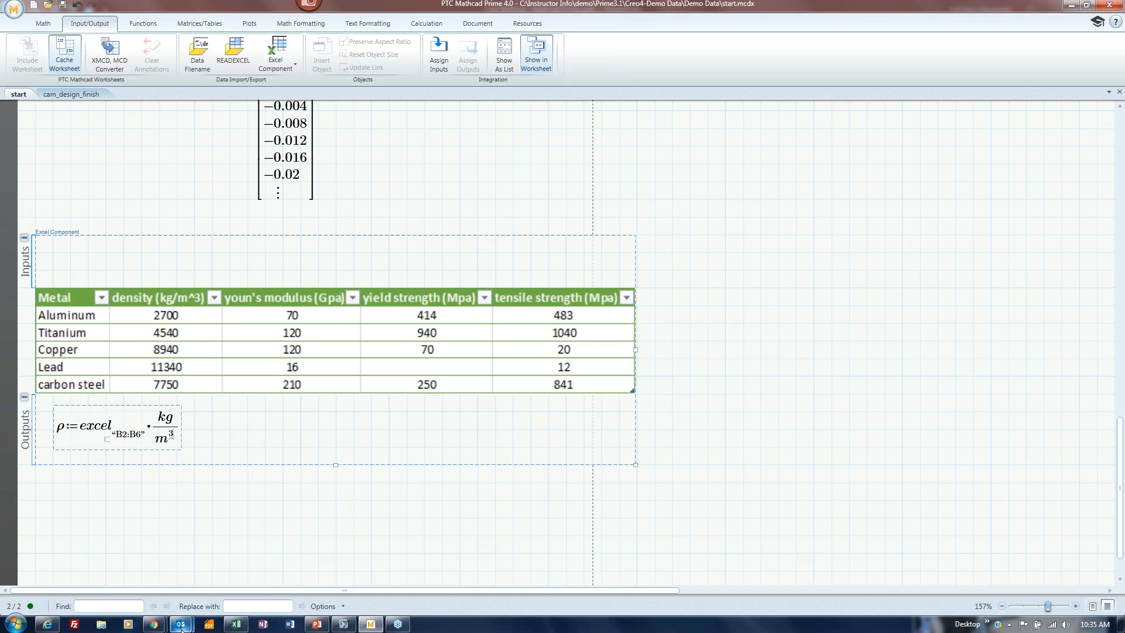
pyautogui.click(406, 500)
pyautogui.scroll(-1, 131, 498)
# Evaluate ρ below the component in lb/ft³ (168.555 to 483.817).
pyautogui.click(88, 497)
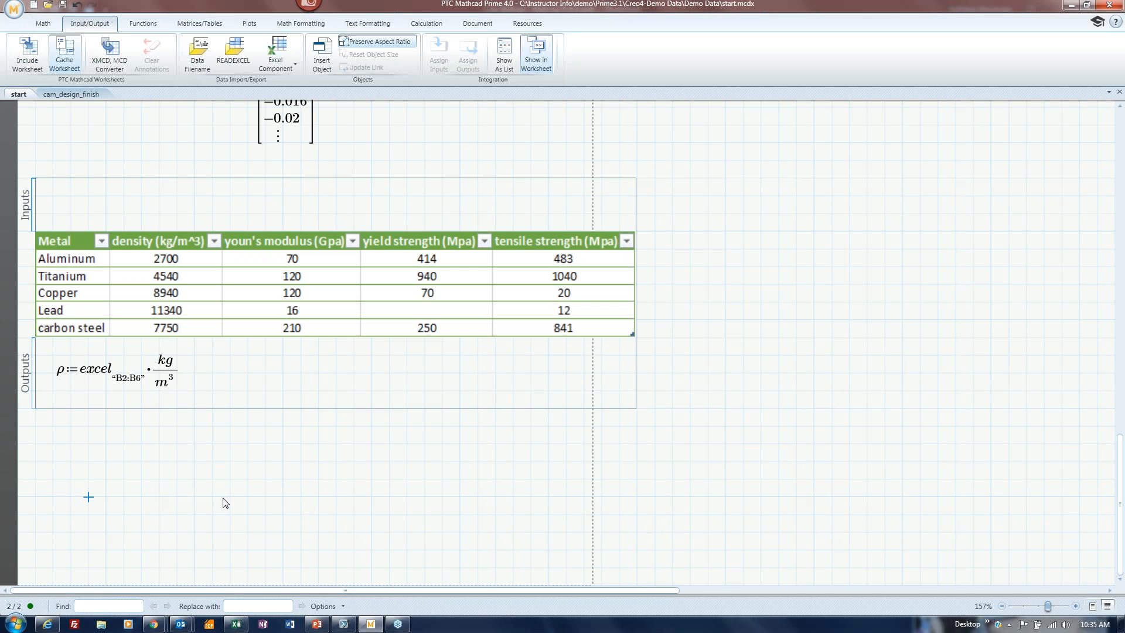
pyautogui.write('r')
pyautogui.hotkey('ctrl', 'g')
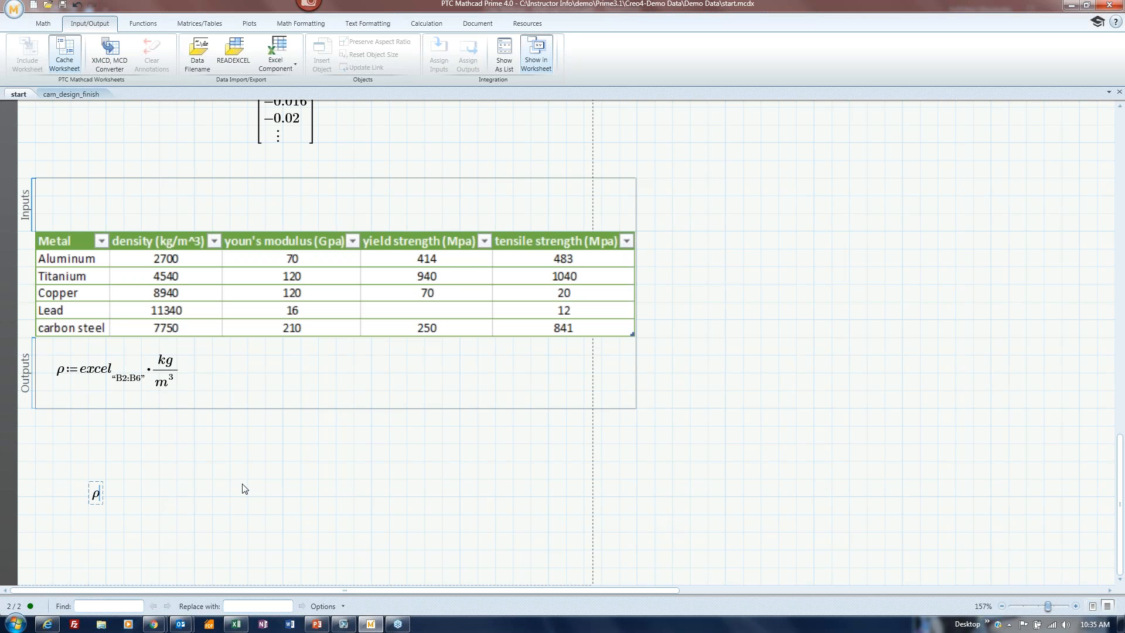
pyautogui.press('BackSpace')
pyautogui.press('BackSpace')
pyautogui.press('Up')
pyautogui.write('r')
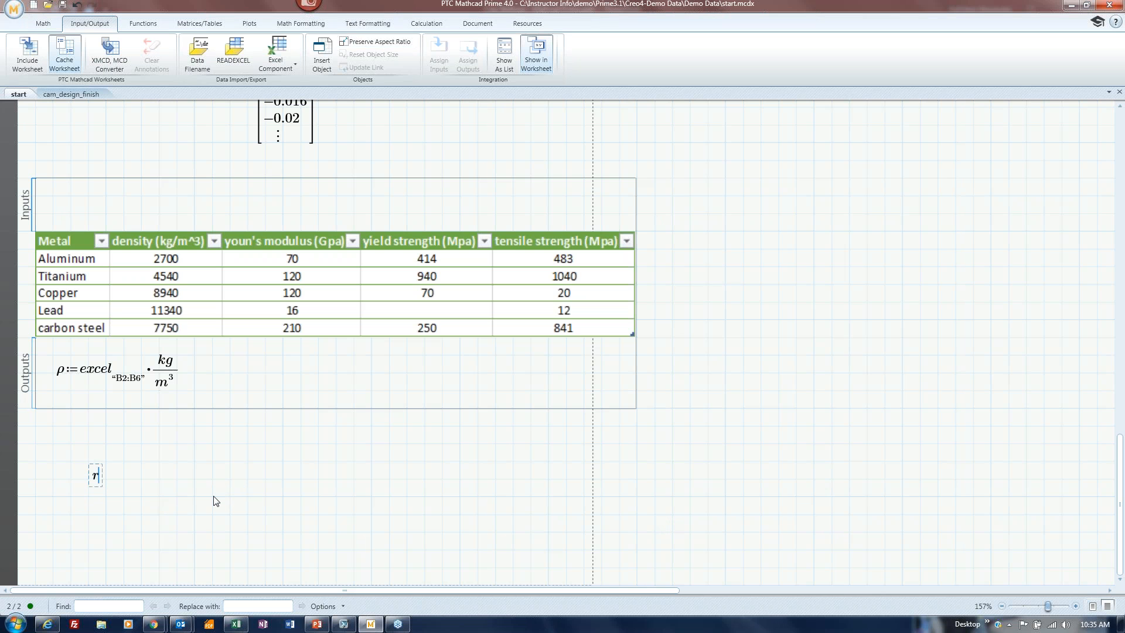
pyautogui.hotkey('ctrl', 'g')
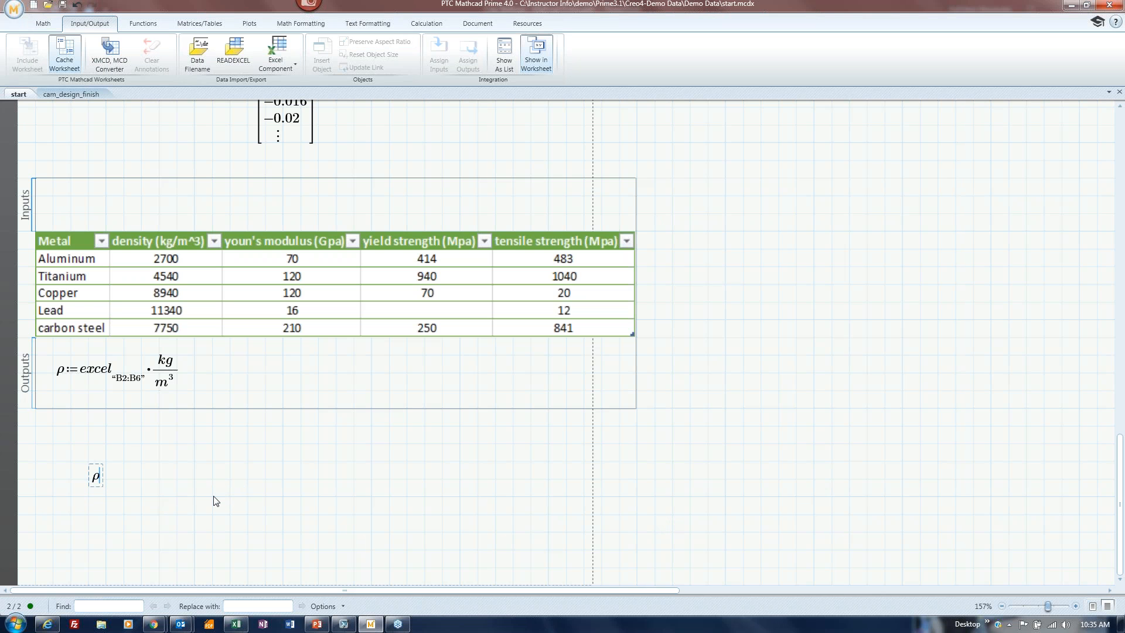
pyautogui.write('=')
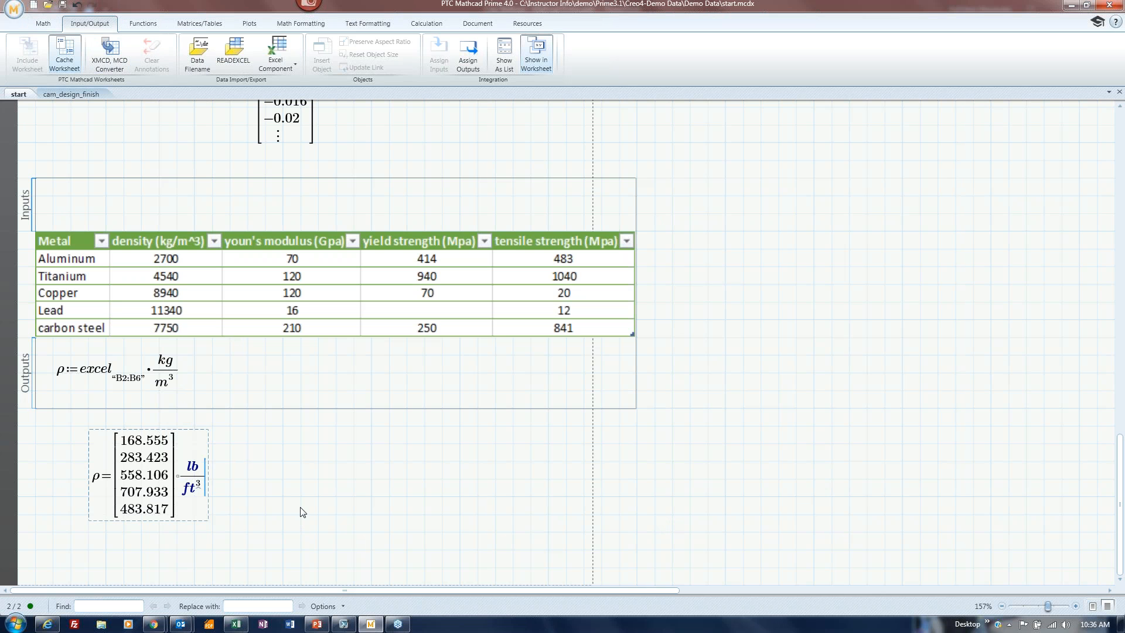
pyautogui.click(300, 462)
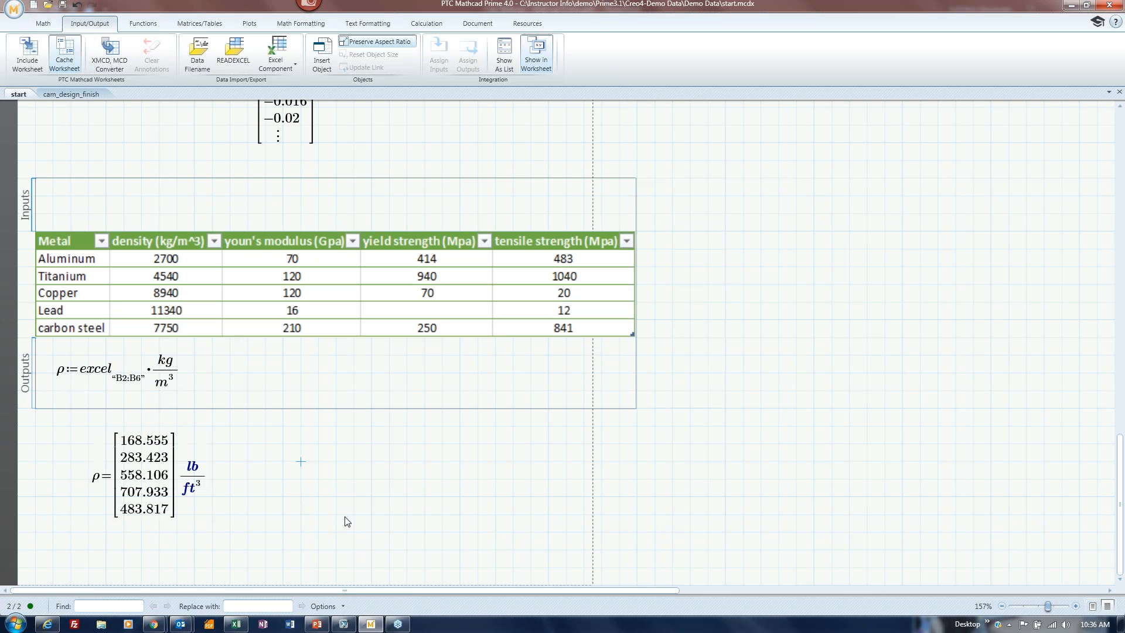
# Start an ε definition in the Outputs area, then delete it.
pyautogui.click(237, 375)
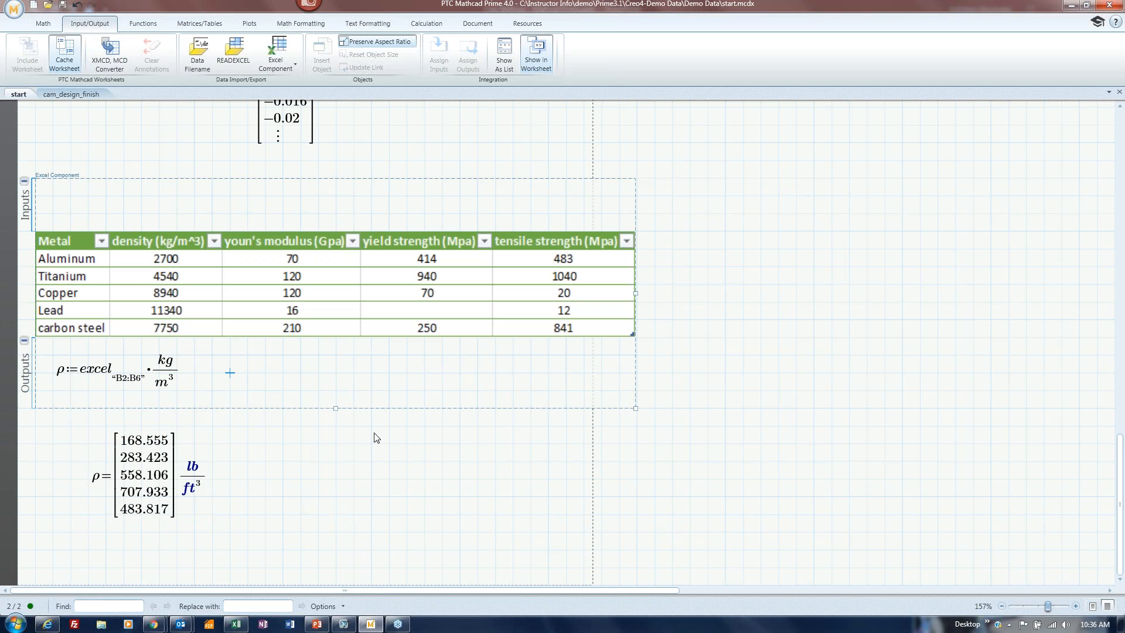
pyautogui.write('e')
pyautogui.hotkey('ctrl', 'g')
pyautogui.write(':')
pyautogui.press('BackSpace')
pyautogui.press('BackSpace')
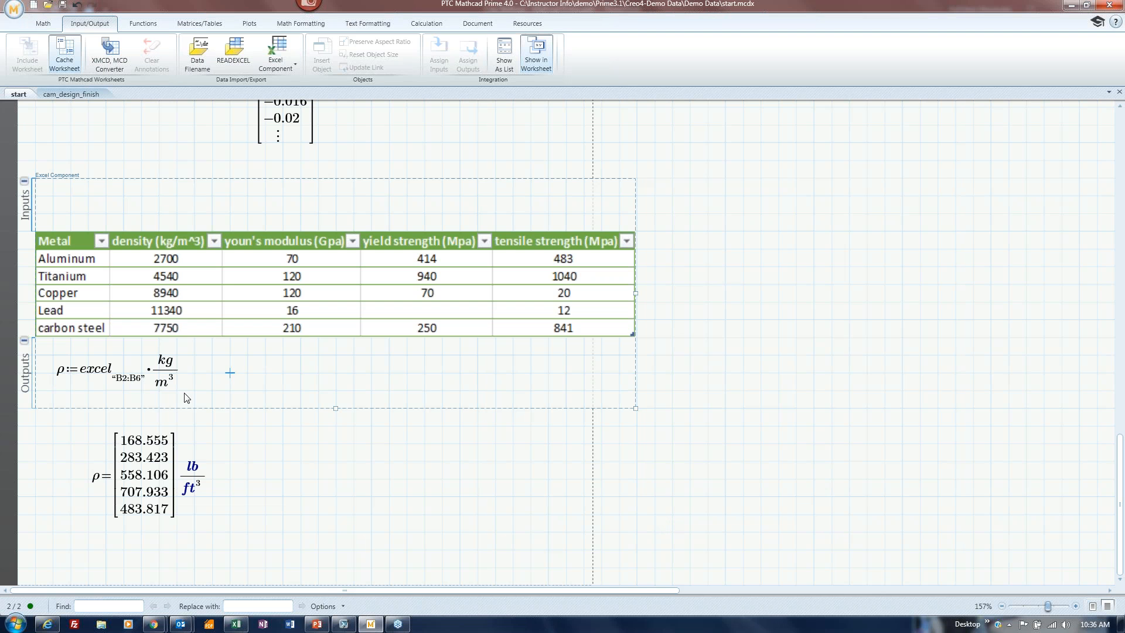
# Add an output expression named ε reading the cell range "C2:C6".
pyautogui.rightClick(229, 378)
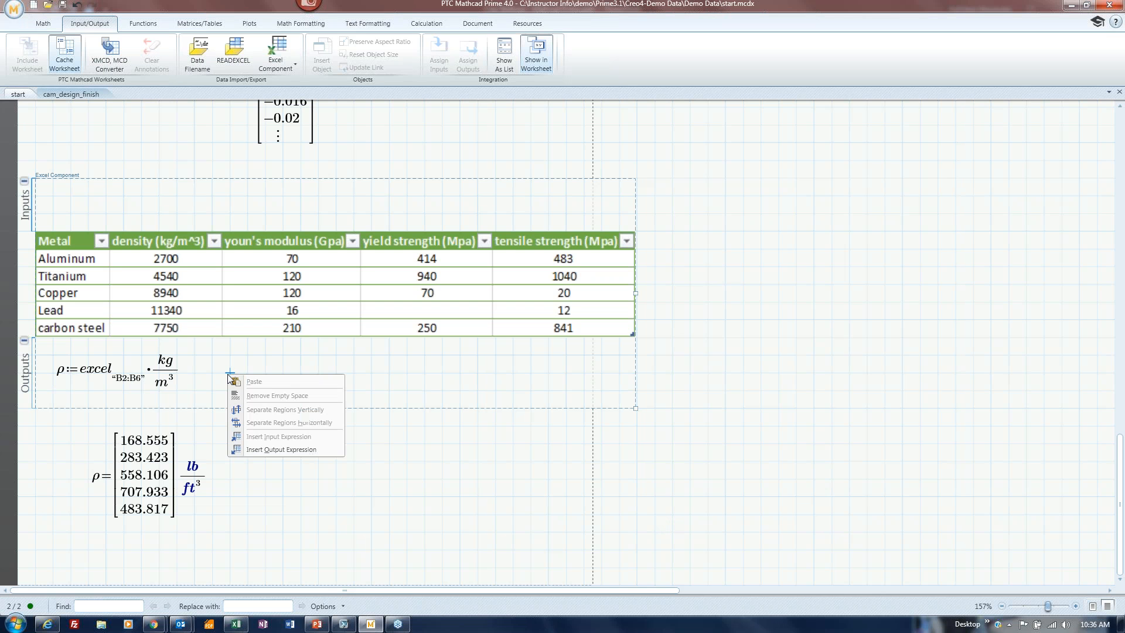
pyautogui.click(271, 451)
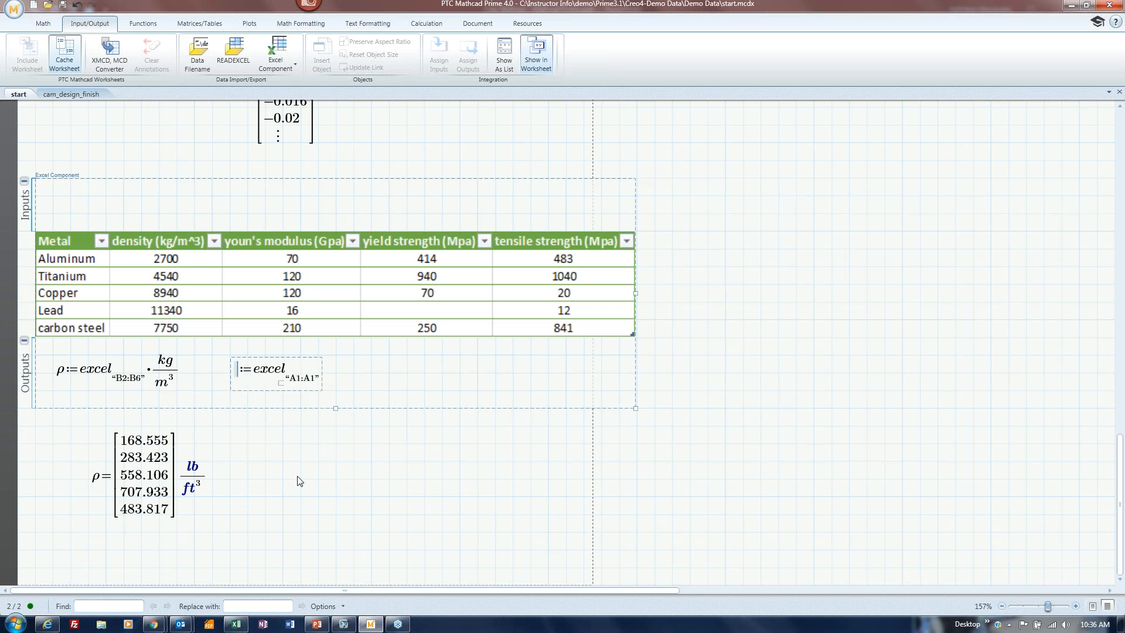
pyautogui.write('e')
pyautogui.hotkey('ctrl', 'g')
pyautogui.click(298, 379)
pyautogui.press('BackSpace')
pyautogui.write('C')
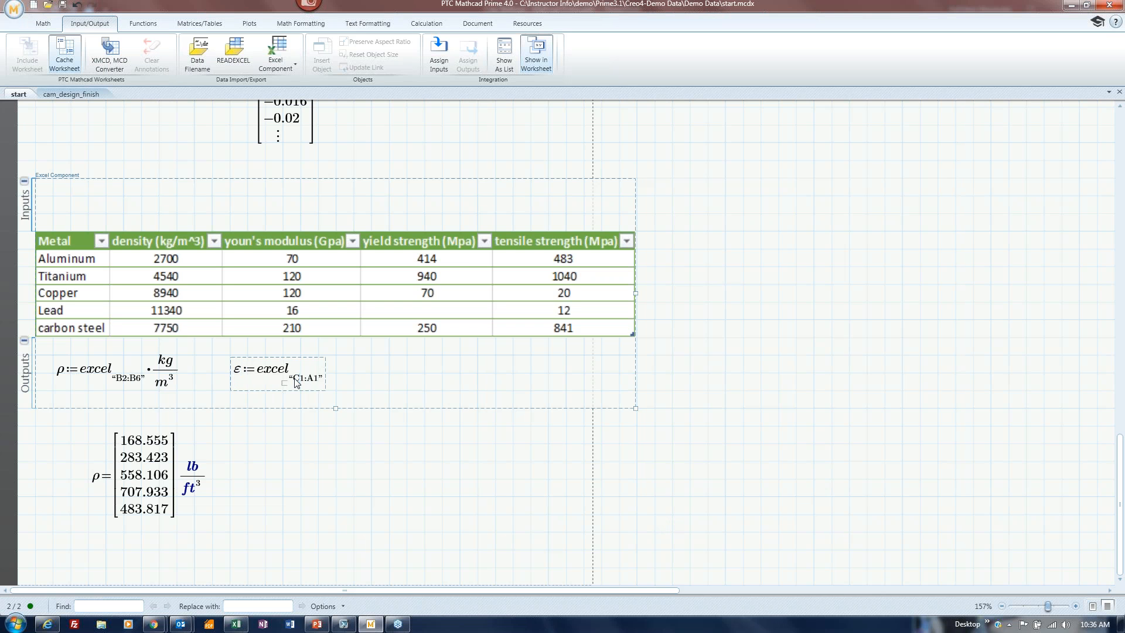
pyautogui.press('Delete')
pyautogui.write('2')
pyautogui.click(318, 380)
pyautogui.press('BackSpace')
pyautogui.press('BackSpace')
# Multiply the ε range by GPa, correcting the unit's capitalization.
pyautogui.press('space')
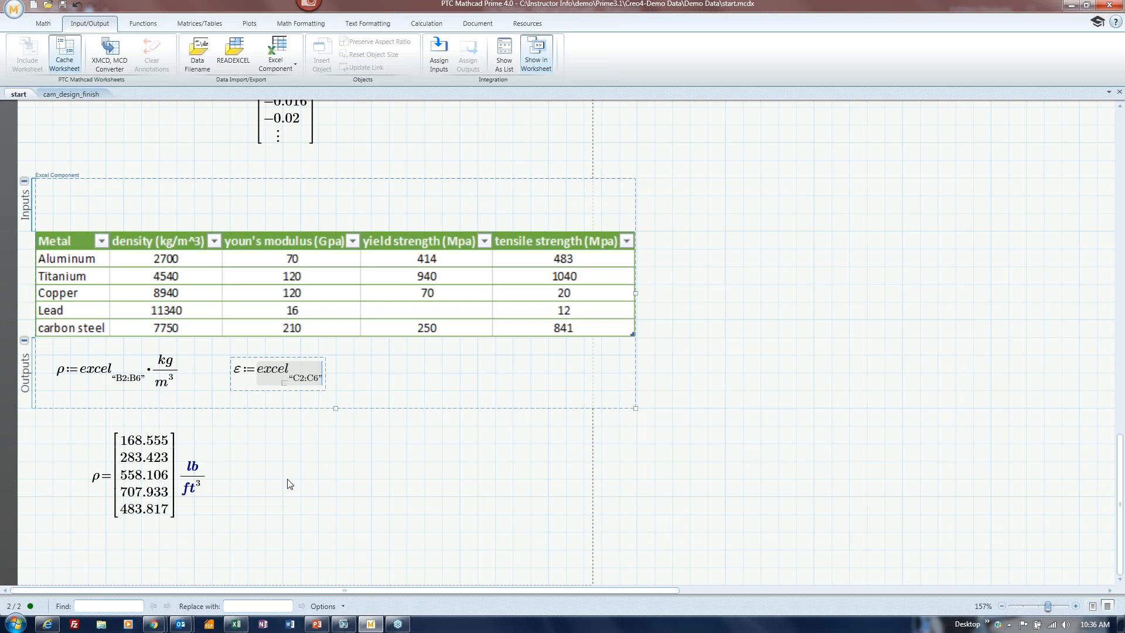
pyautogui.write('*')
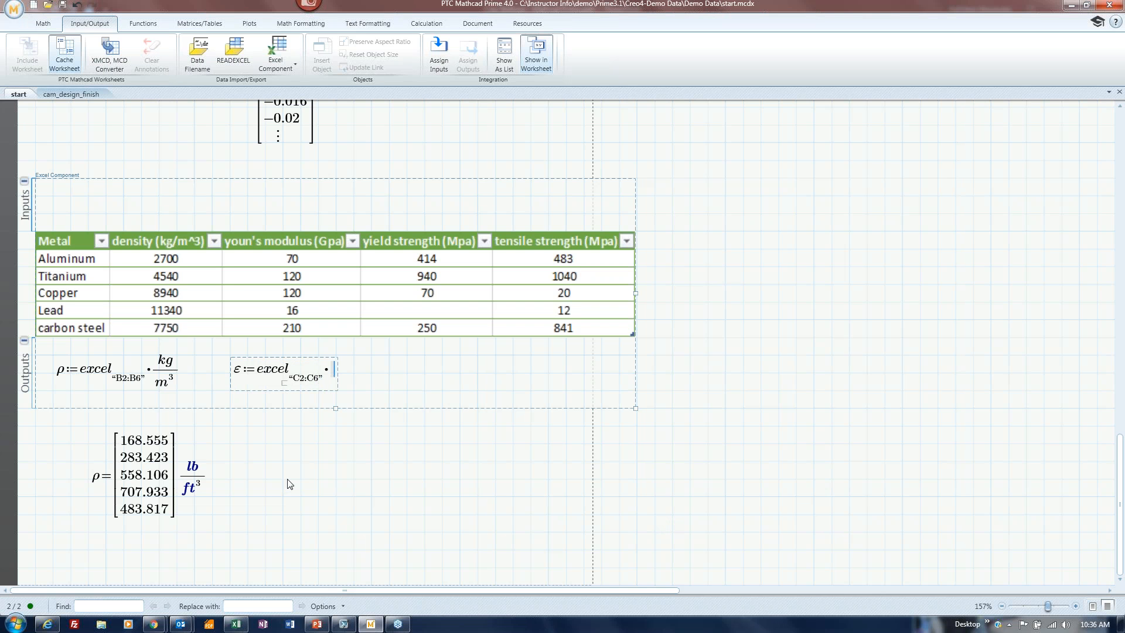
pyautogui.write('Gpa')
pyautogui.click(337, 481)
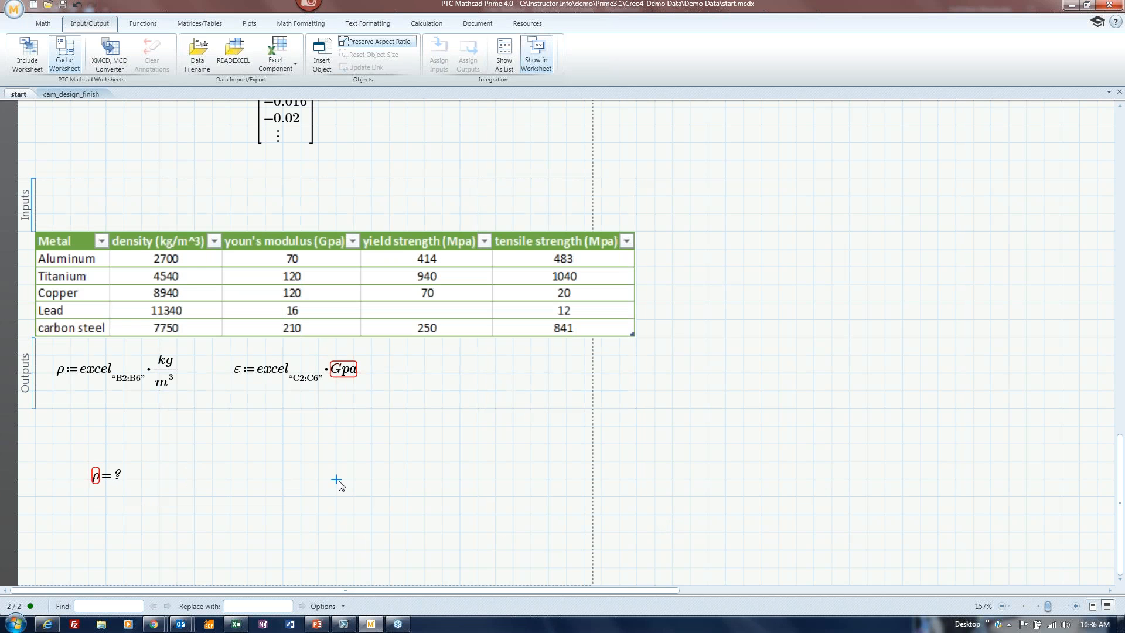
pyautogui.click(353, 375)
pyautogui.press('BackSpace')
pyautogui.write('P')
pyautogui.click(301, 481)
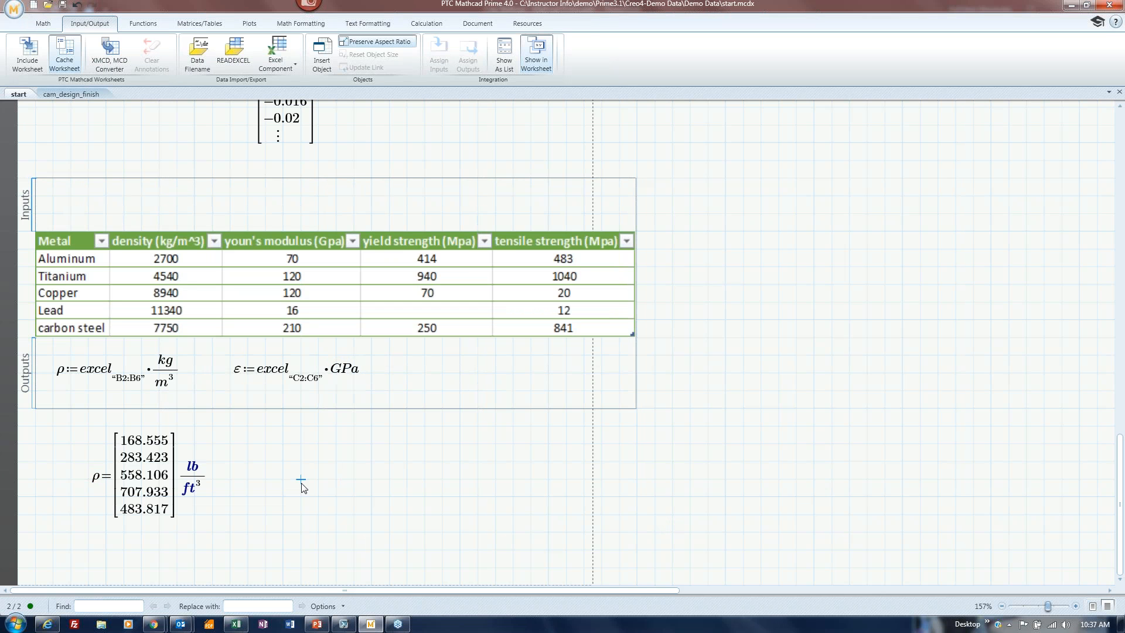
# Display ε in psi below the ρ result.
pyautogui.click(257, 483)
pyautogui.write('e')
pyautogui.hotkey('ctrl', 'g')
pyautogui.write('=psi')
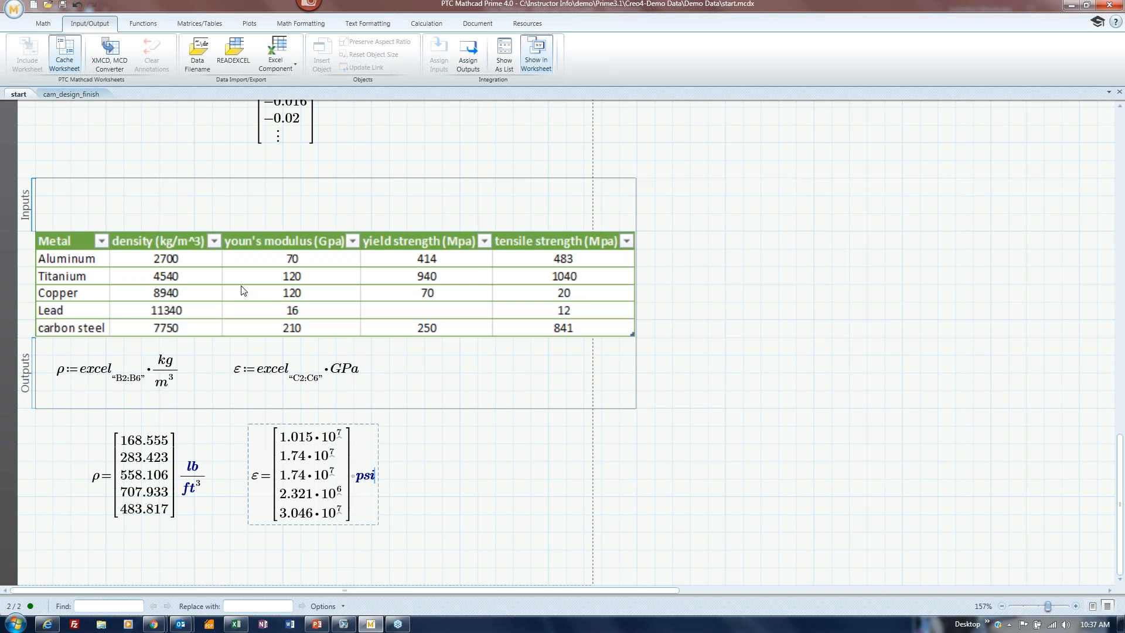
pyautogui.scroll(1, 356, 338)
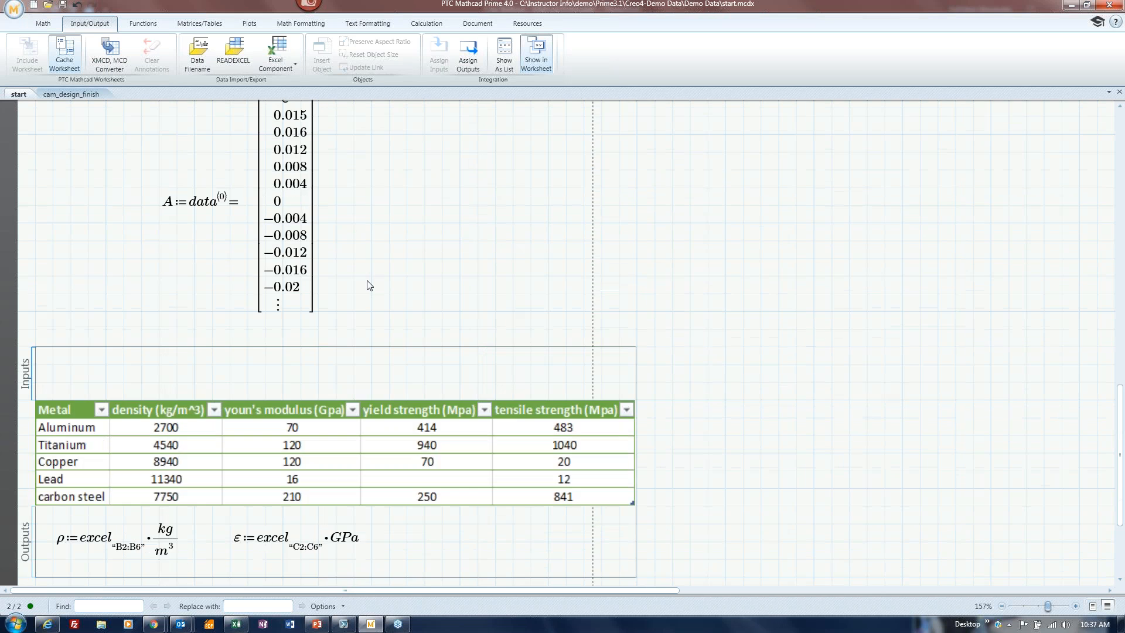
# Define hardness as a 5×1 matrix and enter 95, 36, 184 and 2.5.
pyautogui.click(372, 241)
pyautogui.write('hardness:')
pyautogui.click(197, 24)
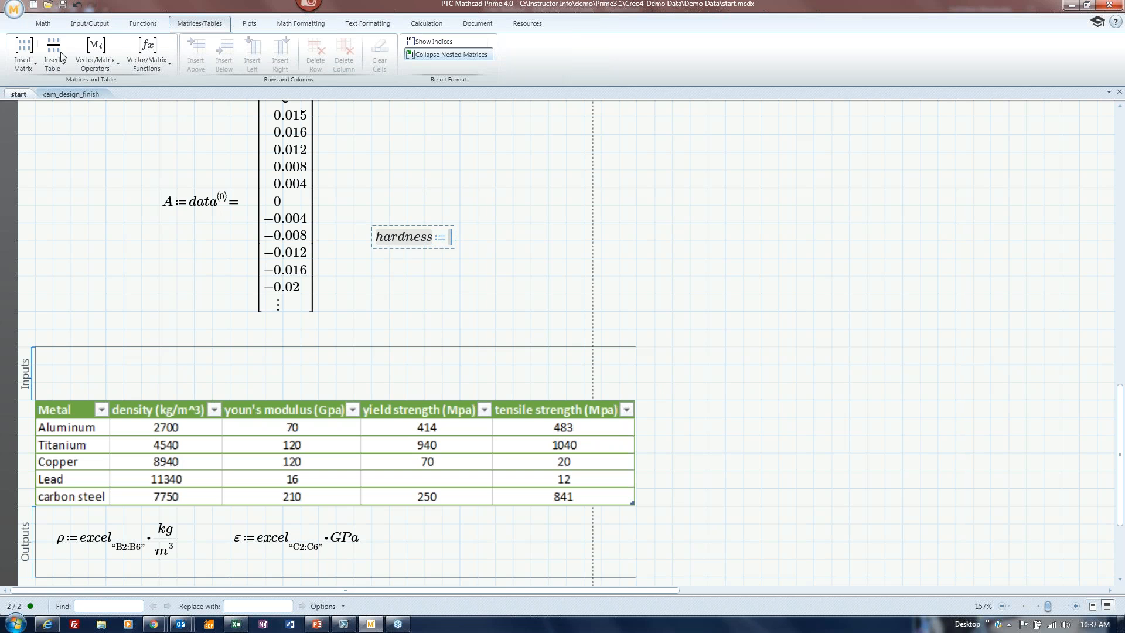
pyautogui.click(22, 57)
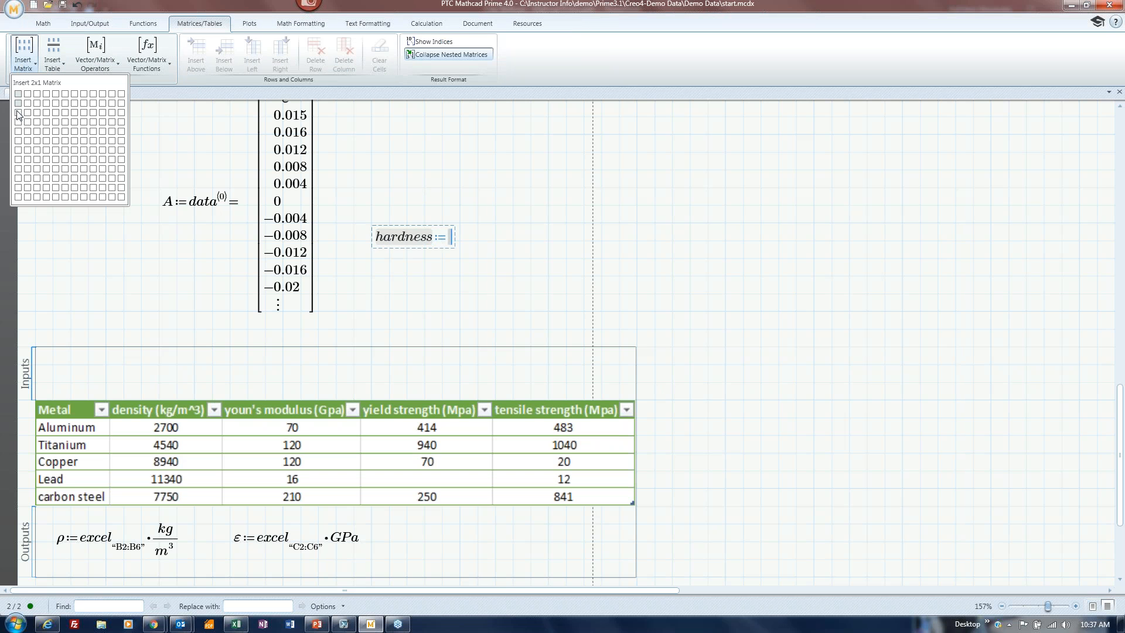
pyautogui.click(18, 131)
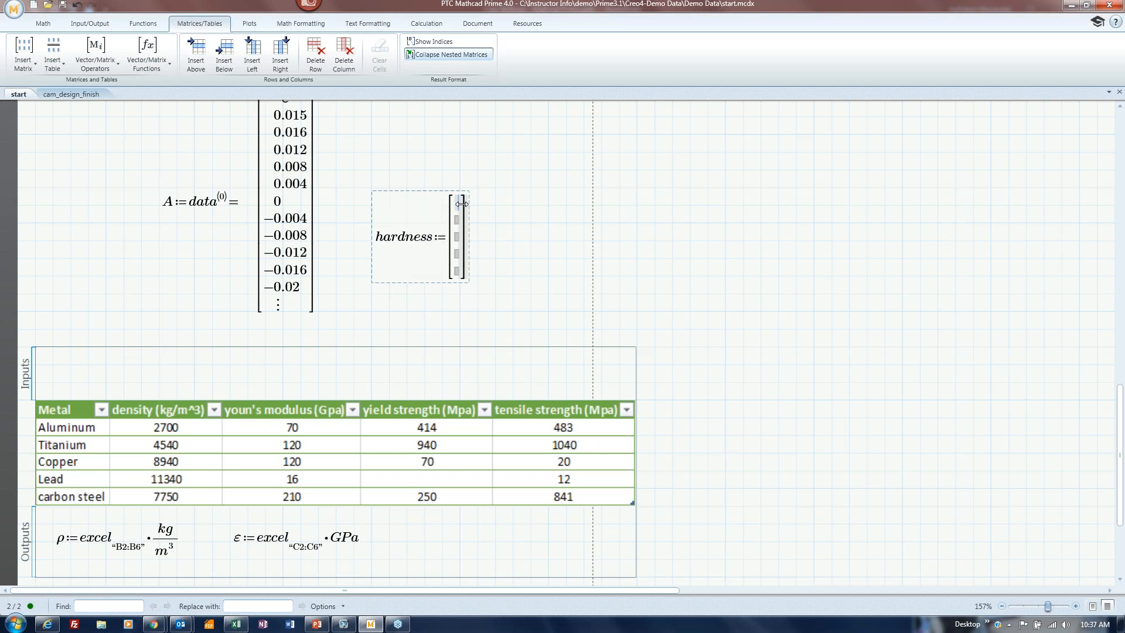
pyautogui.write('95')
pyautogui.press('Return')
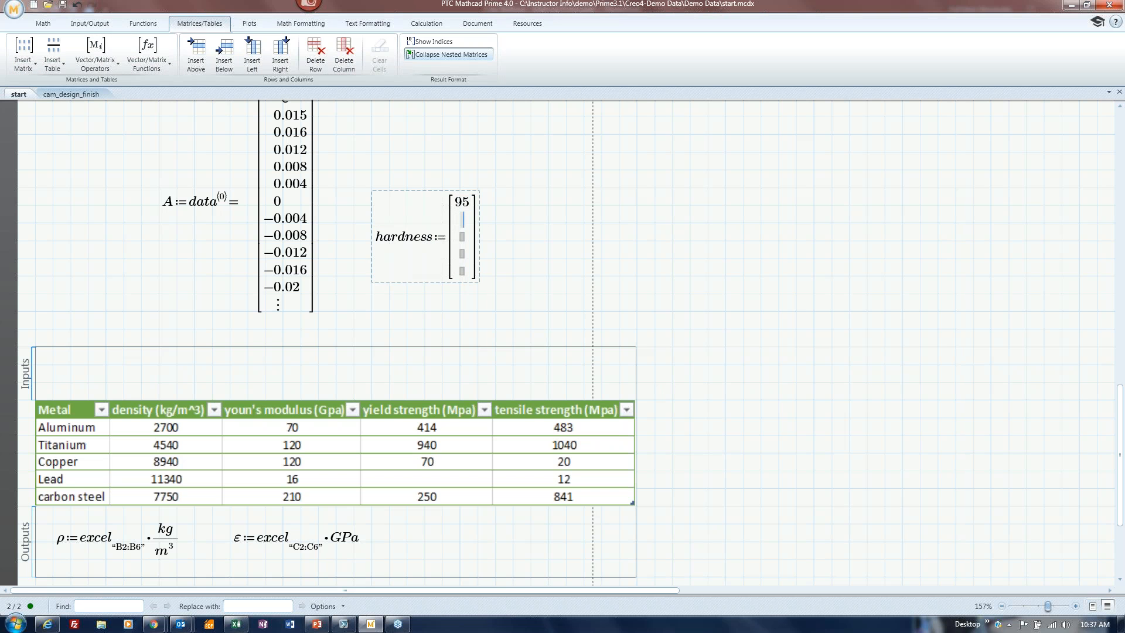
pyautogui.write('36')
pyautogui.press('Return')
pyautogui.write('184')
pyautogui.press('Return')
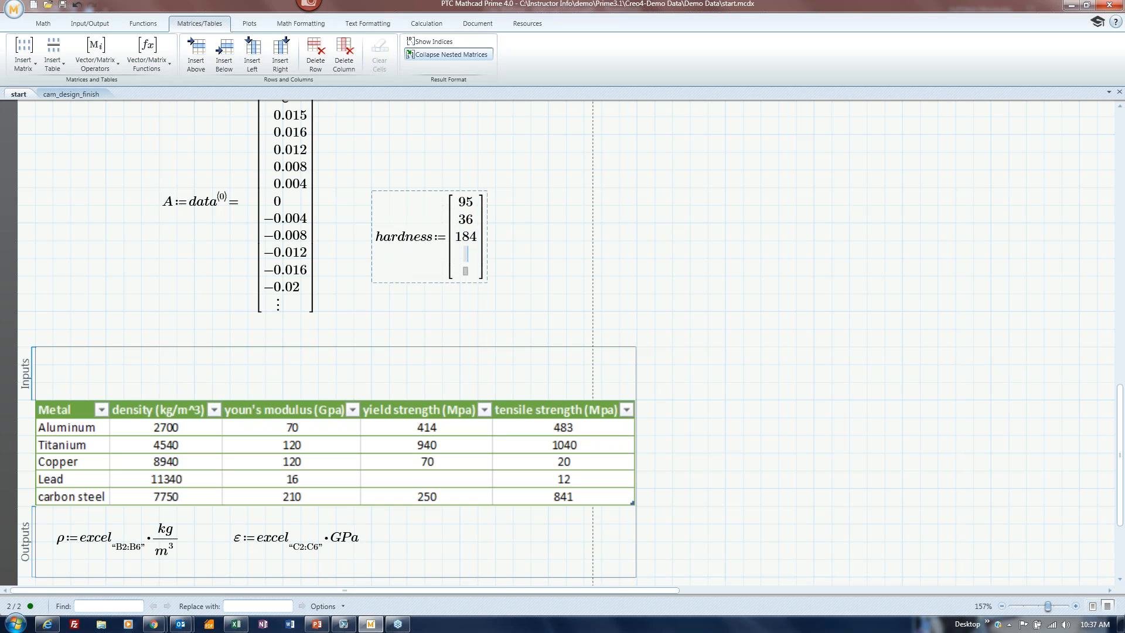
pyautogui.write('2.5')
pyautogui.press('Return')
# Complete hardness with 2.3 and add a component input sending hardness to cell F2.
pyautogui.write('2.3')
pyautogui.click(548, 240)
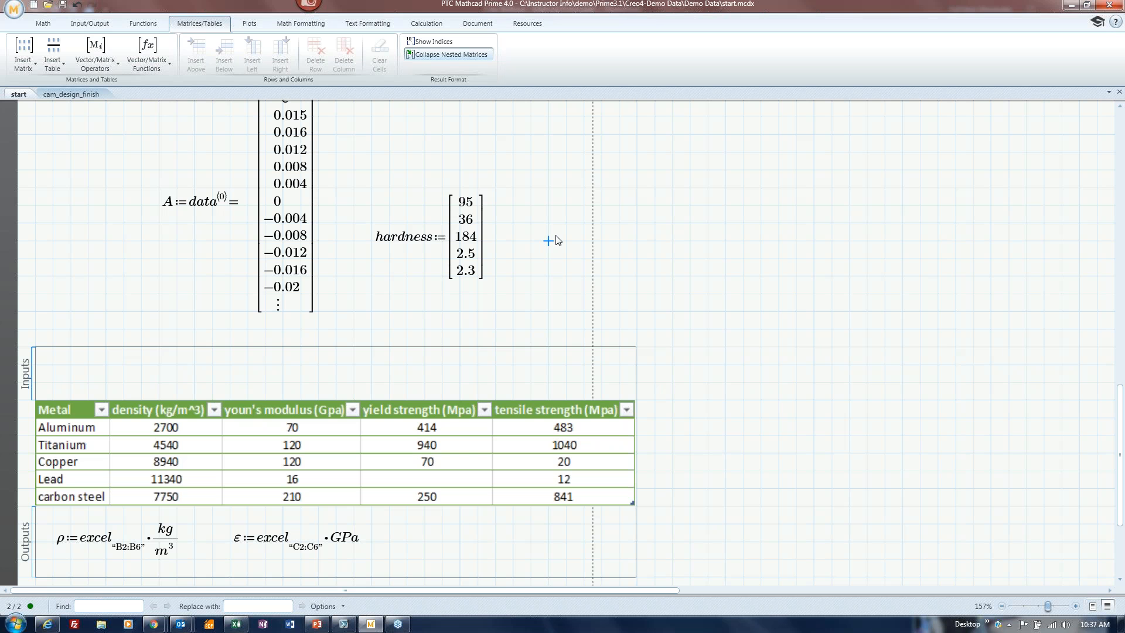
pyautogui.rightClick(71, 376)
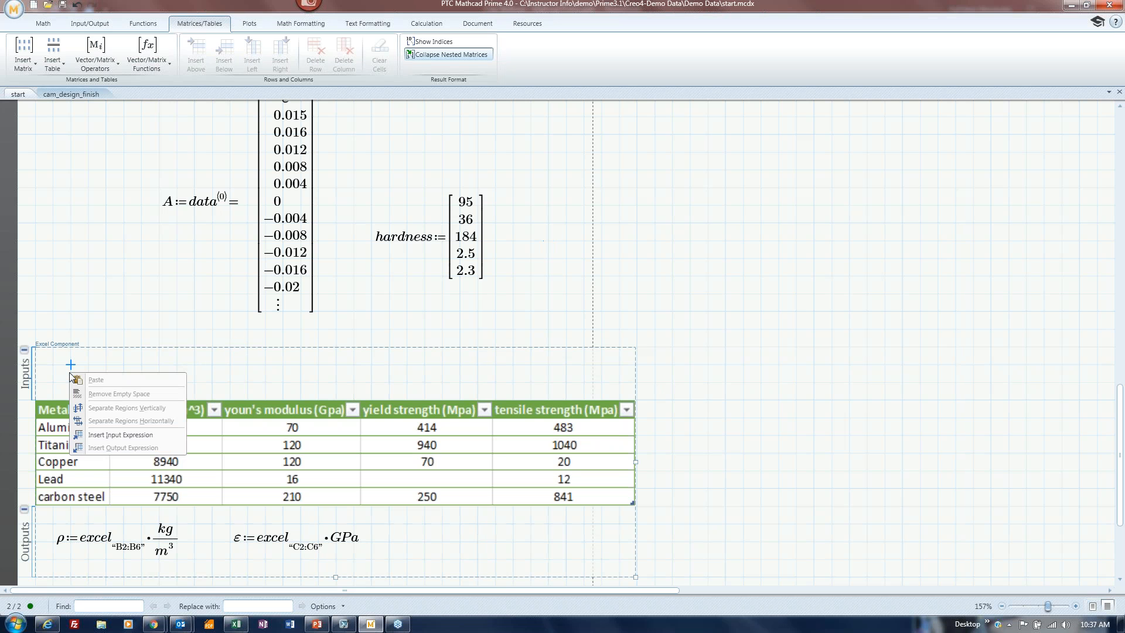
pyautogui.click(120, 435)
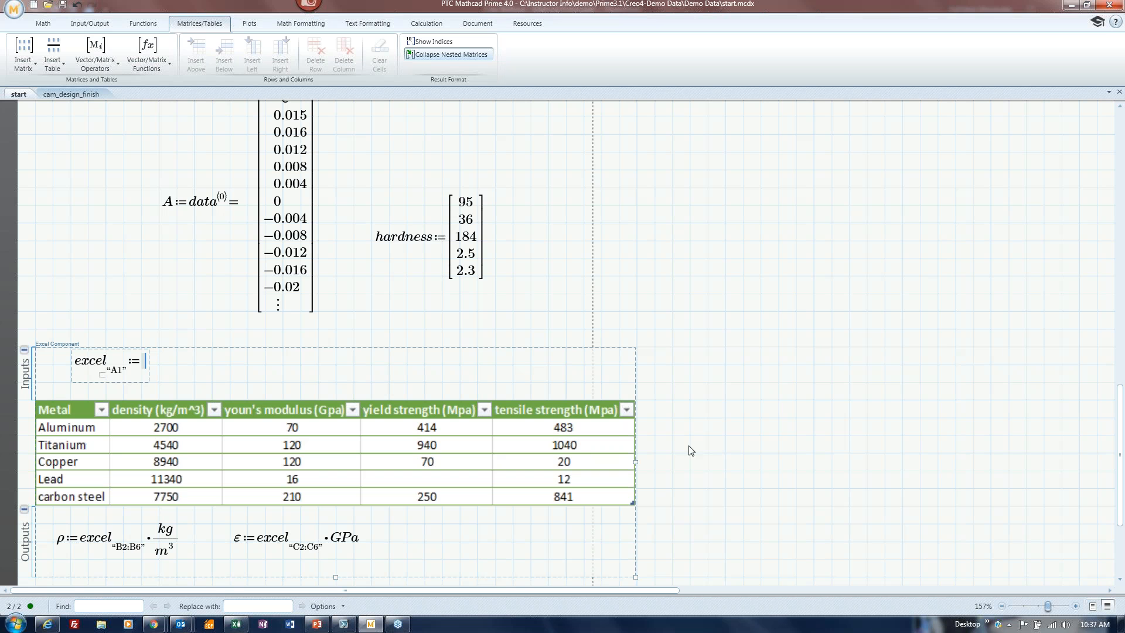
pyautogui.click(123, 370)
pyautogui.press('BackSpace')
pyautogui.press('BackSpace')
pyautogui.write('F2')
pyautogui.click(144, 361)
pyautogui.write('hardness')
pyautogui.click(378, 318)
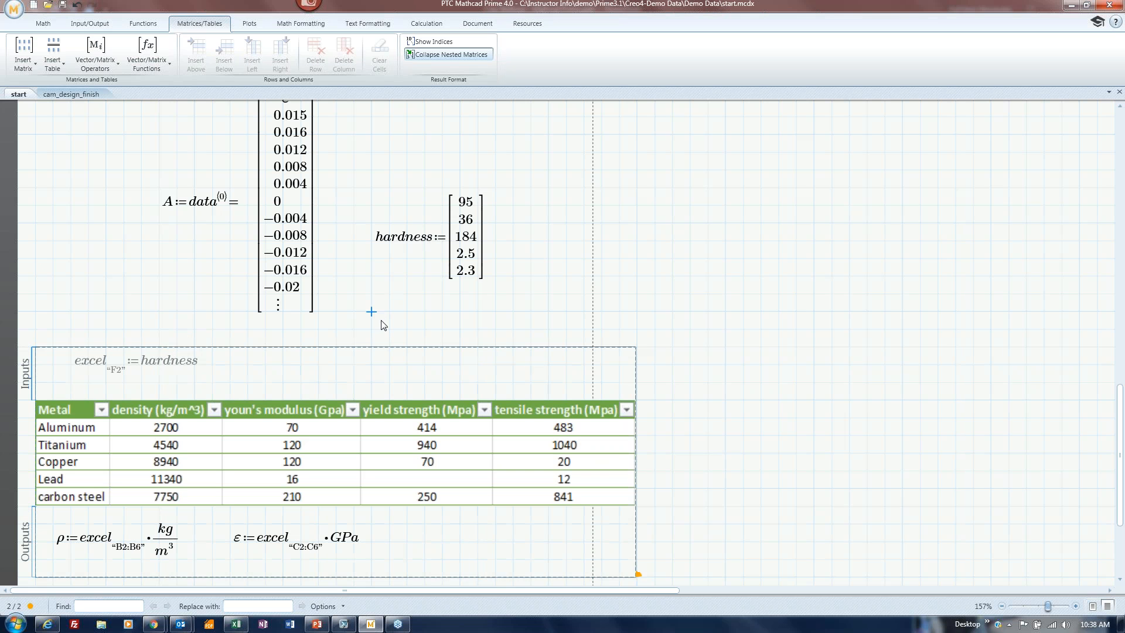
pyautogui.doubleClick(173, 430)
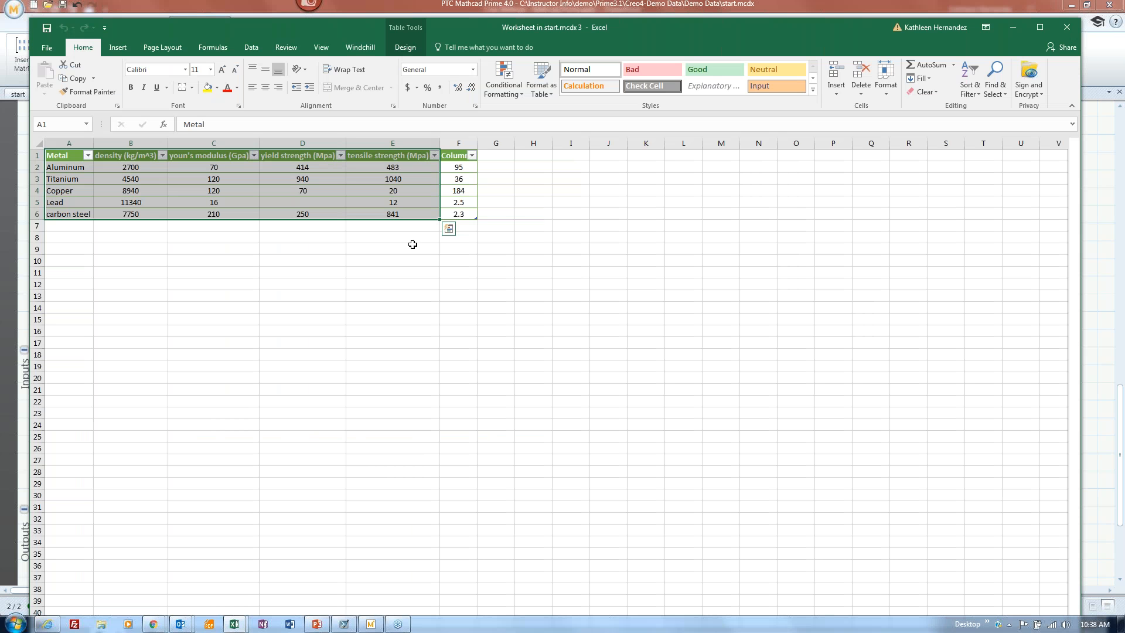
# Widen column F, retitle its Column1 header 'hardness', and sort the table by density, smallest to largest.
pyautogui.moveTo(474, 144); pyautogui.dragTo(514, 144)
pyautogui.click(476, 155)
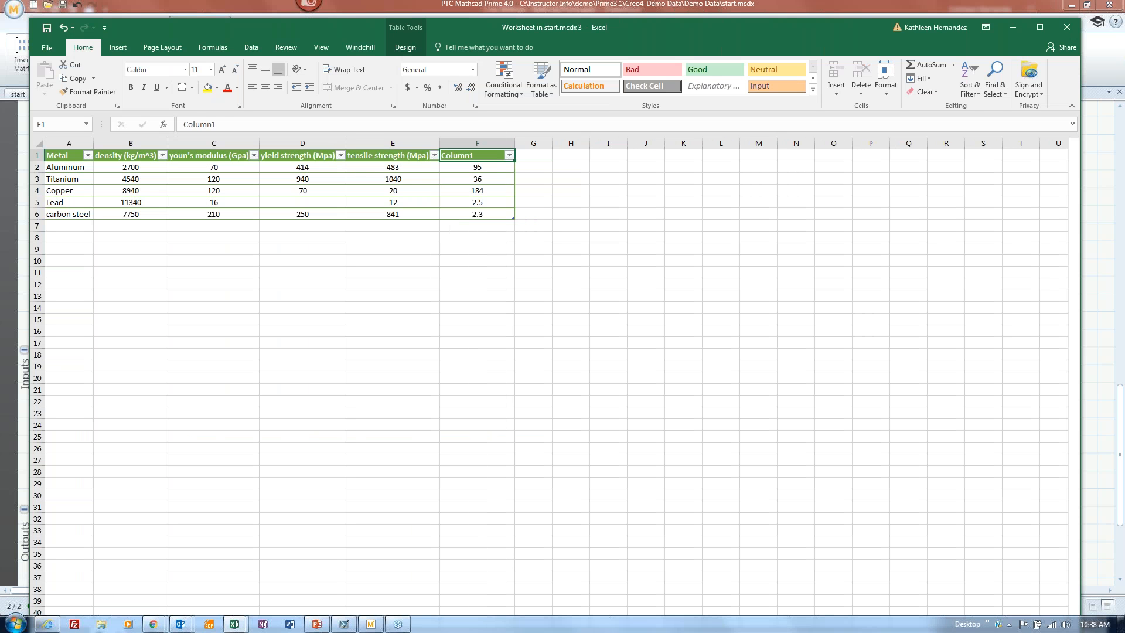
pyautogui.doubleClick(225, 124)
pyautogui.write('hardness')
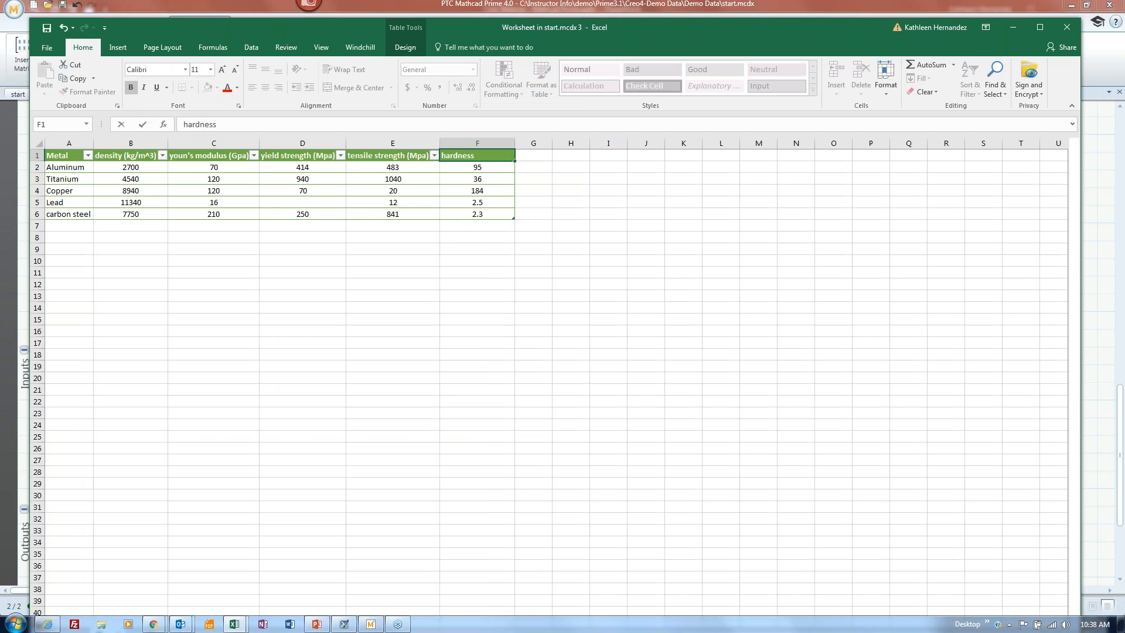
pyautogui.click(357, 248)
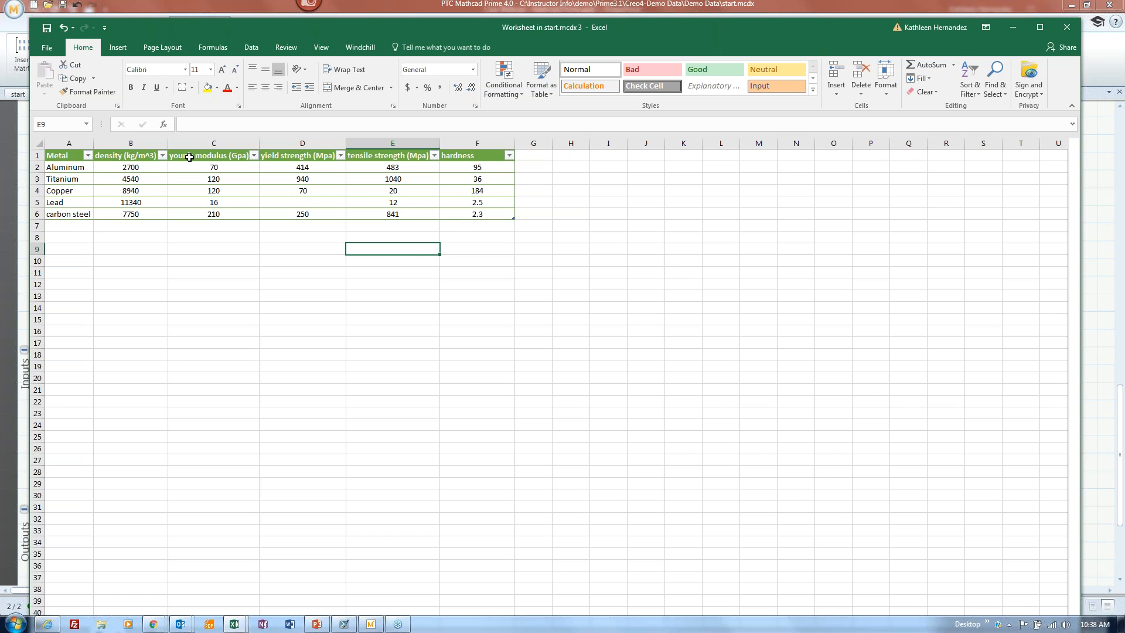
pyautogui.click(162, 156)
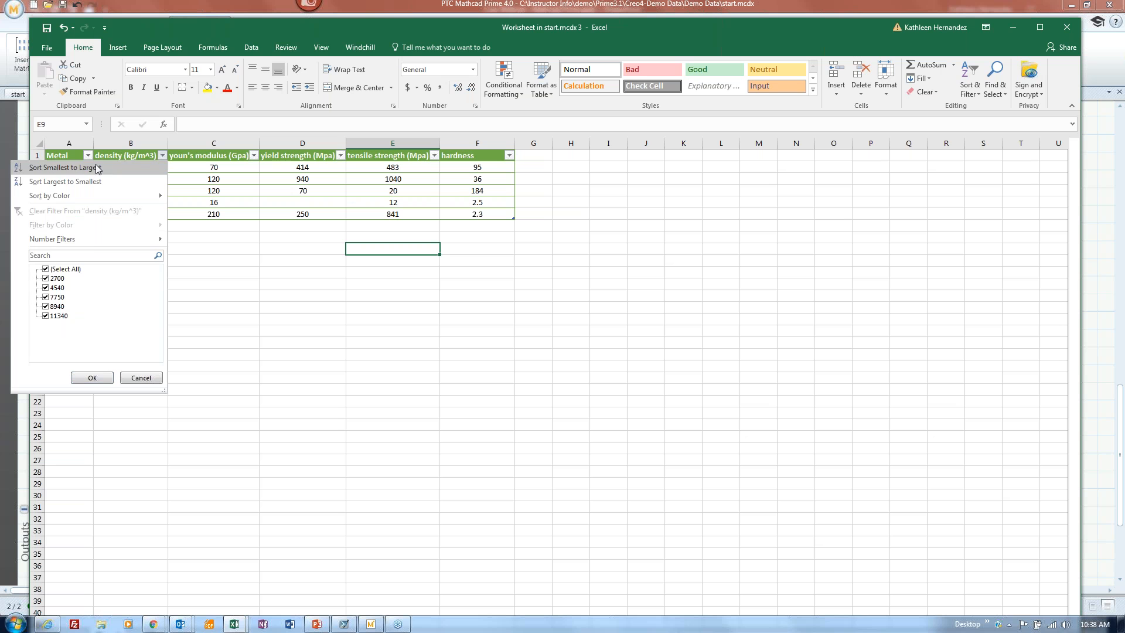
pyautogui.click(151, 167)
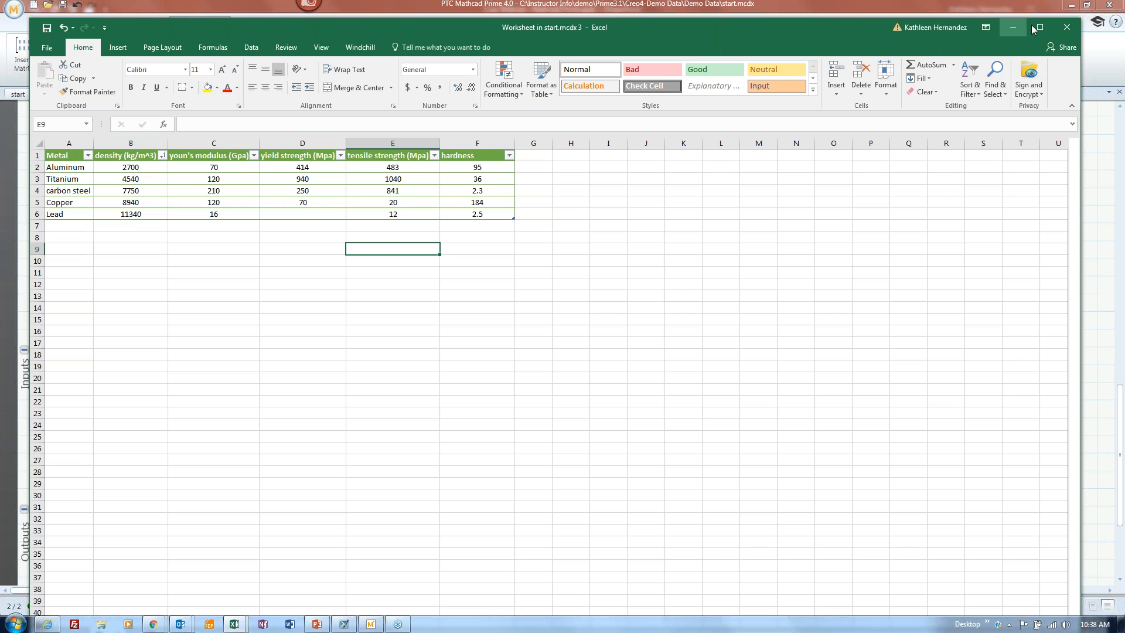
# Close Excel and widen the Excel component so the density-sorted table shows the hardness column.
pyautogui.click(1066, 27)
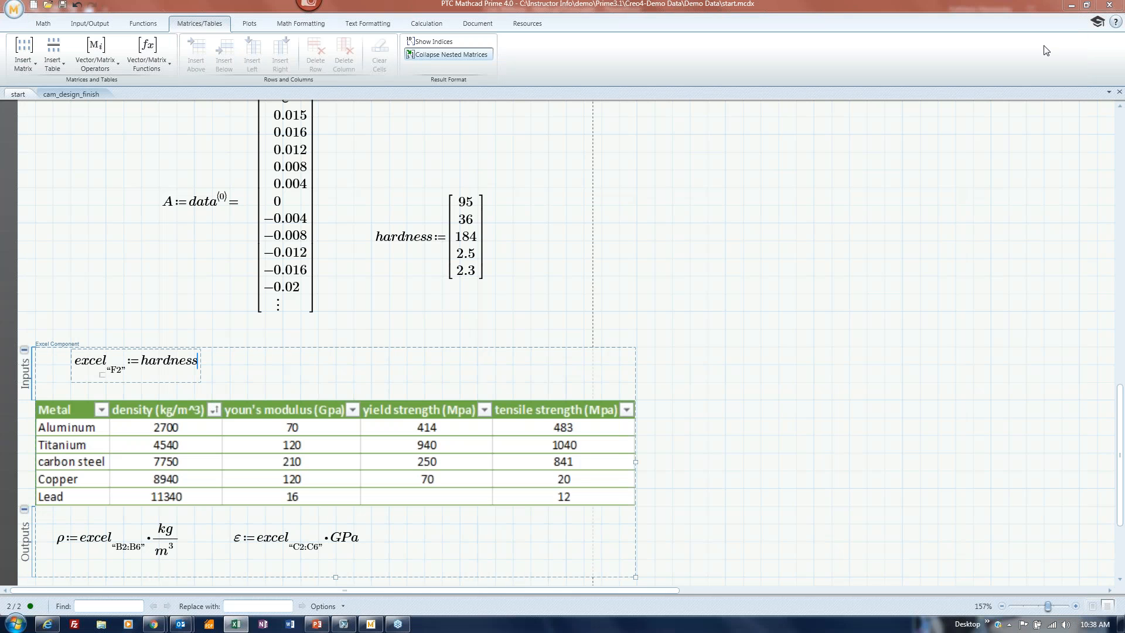
pyautogui.moveTo(634, 463); pyautogui.dragTo(749, 463)
pyautogui.click(849, 453)
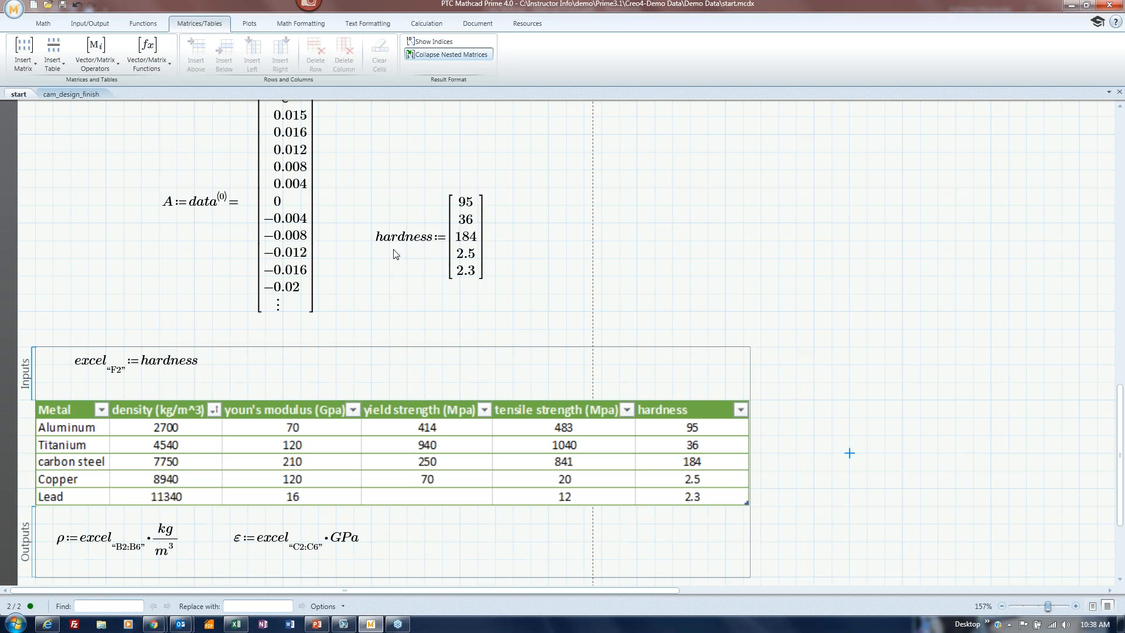
pyautogui.scroll(-3, 389, 335)
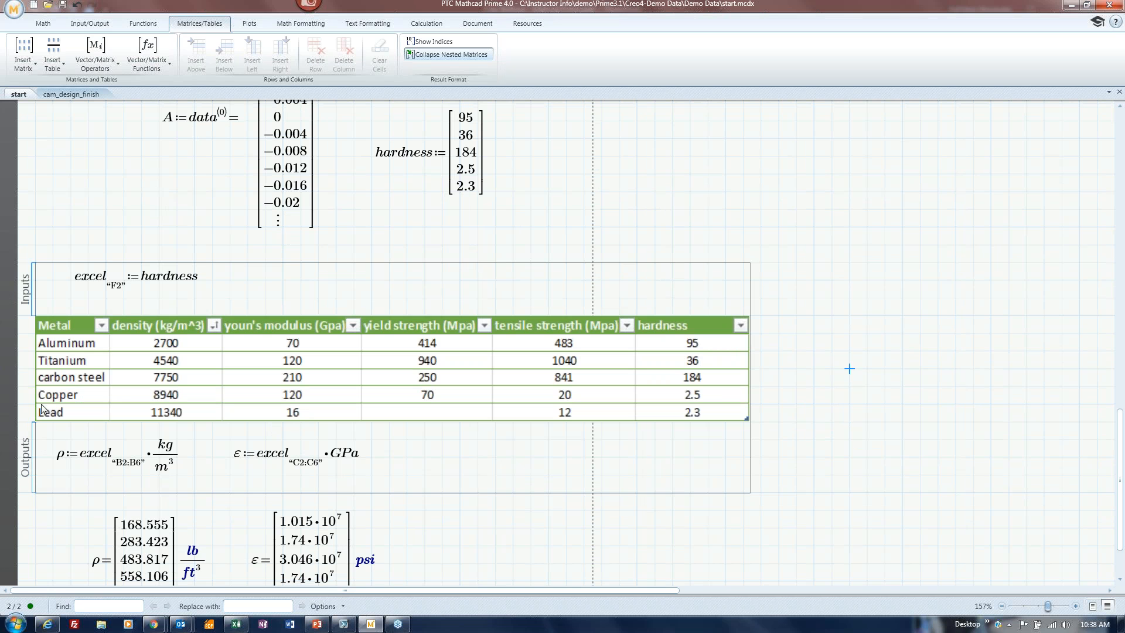
# Collapse the metal table component's Outputs and Inputs areas.
pyautogui.click(26, 433)
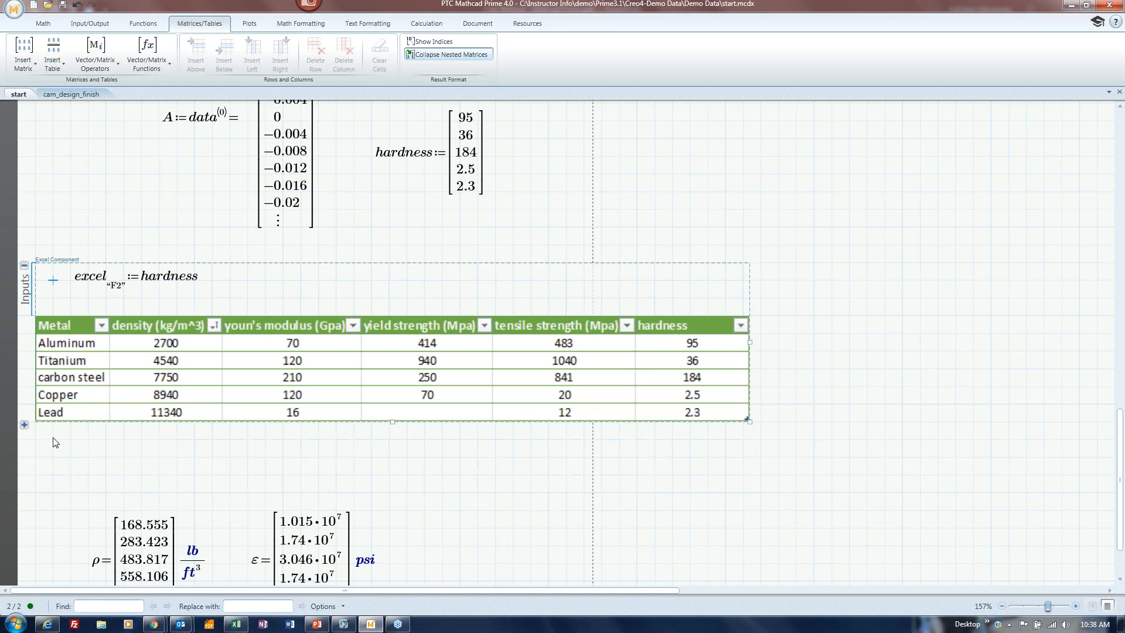
pyautogui.click(24, 265)
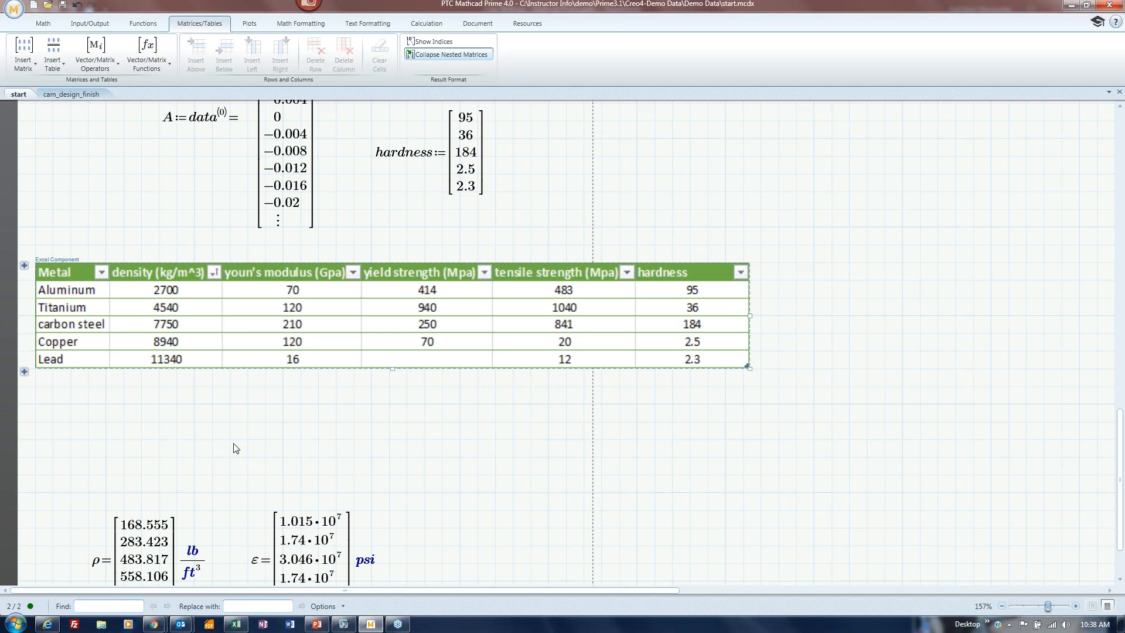
pyautogui.click(270, 431)
pyautogui.scroll(-2, 217, 504)
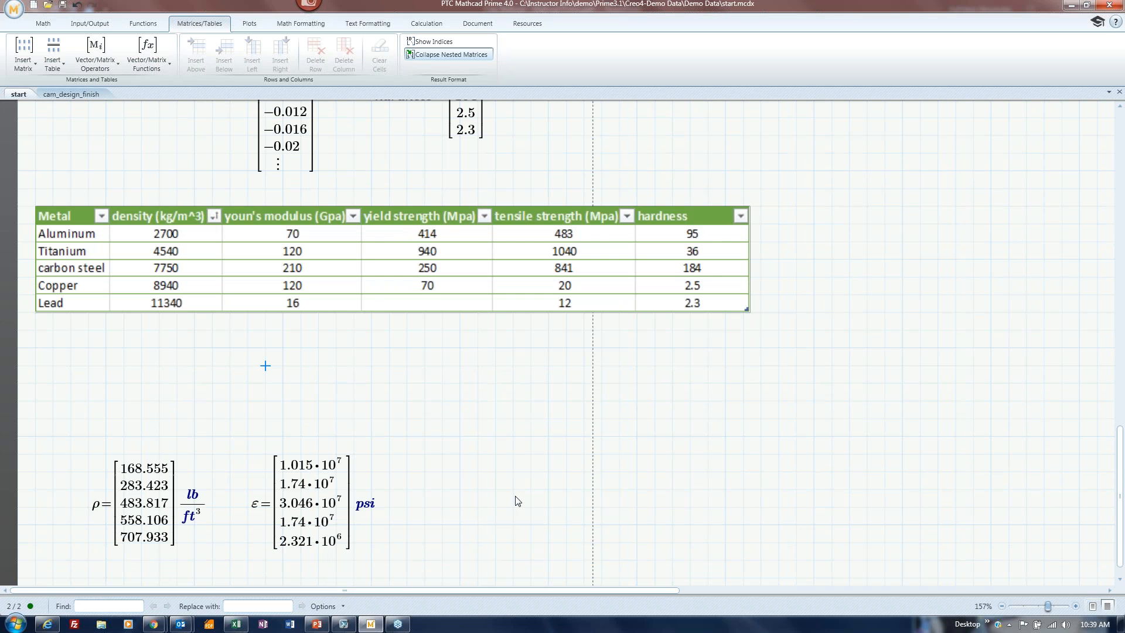
pyautogui.scroll(2, 353, 435)
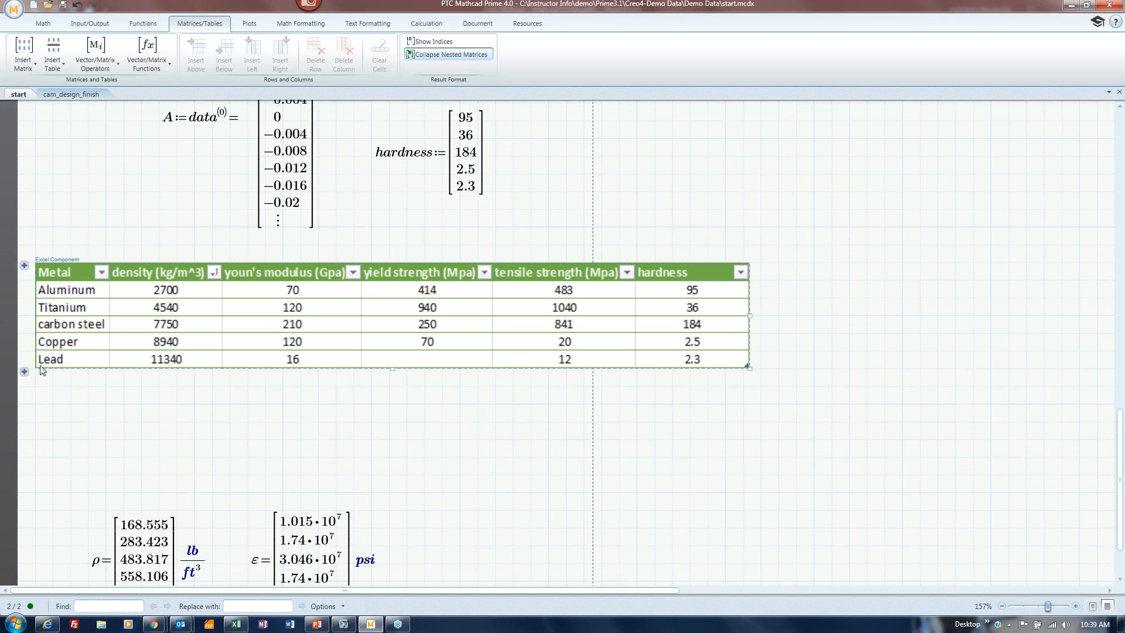
# Expand the Outputs and Inputs areas to show the hardness input and the ρ and ε expressions.
pyautogui.click(24, 371)
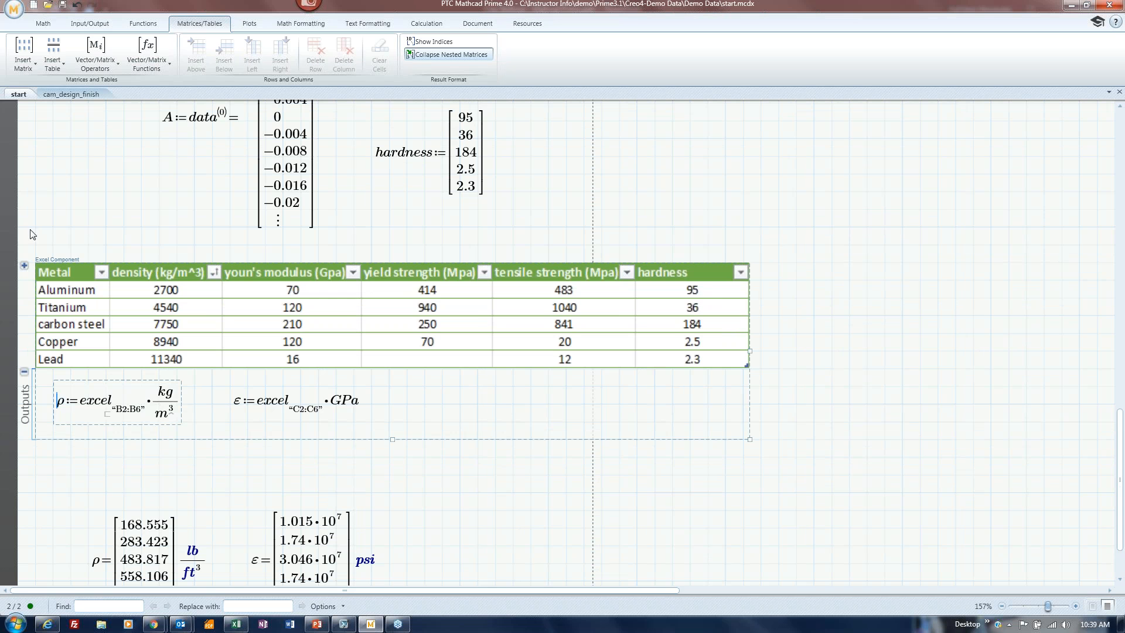
pyautogui.click(24, 266)
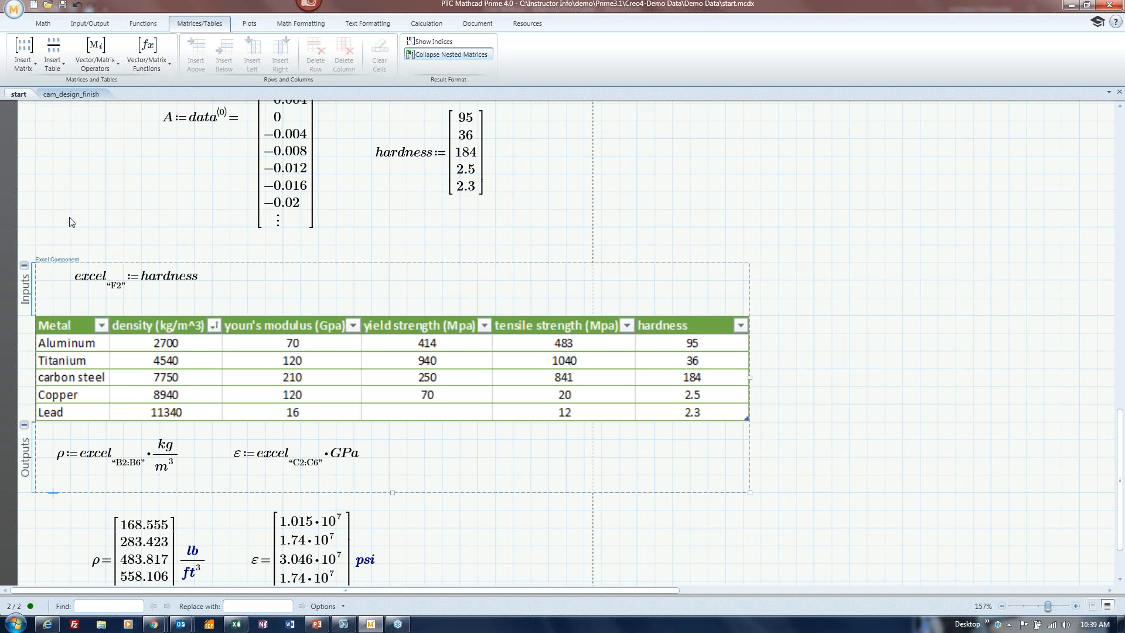
pyautogui.scroll(-3, 567, 411)
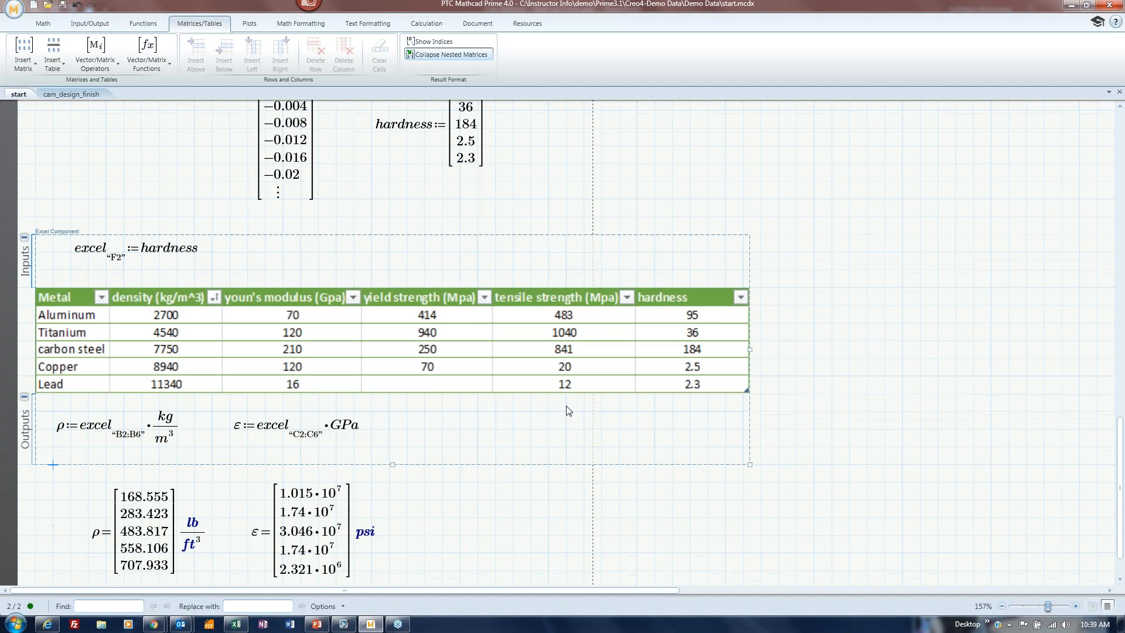
pyautogui.scroll(6, 534, 538)
pyautogui.scroll(-6, 534, 523)
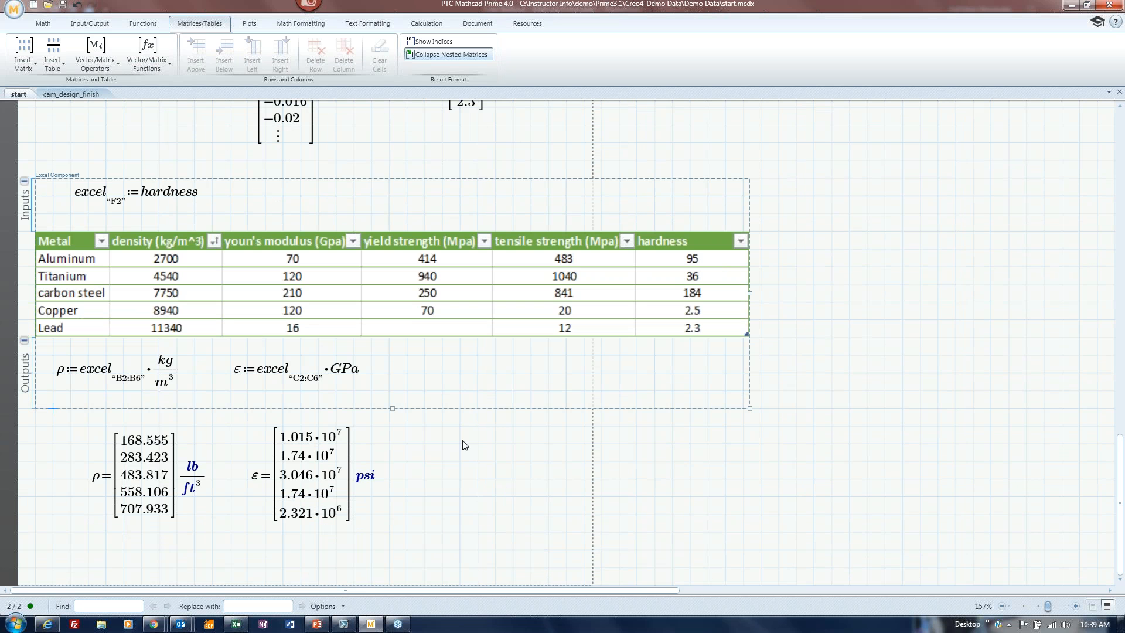
pyautogui.scroll(3, 516, 489)
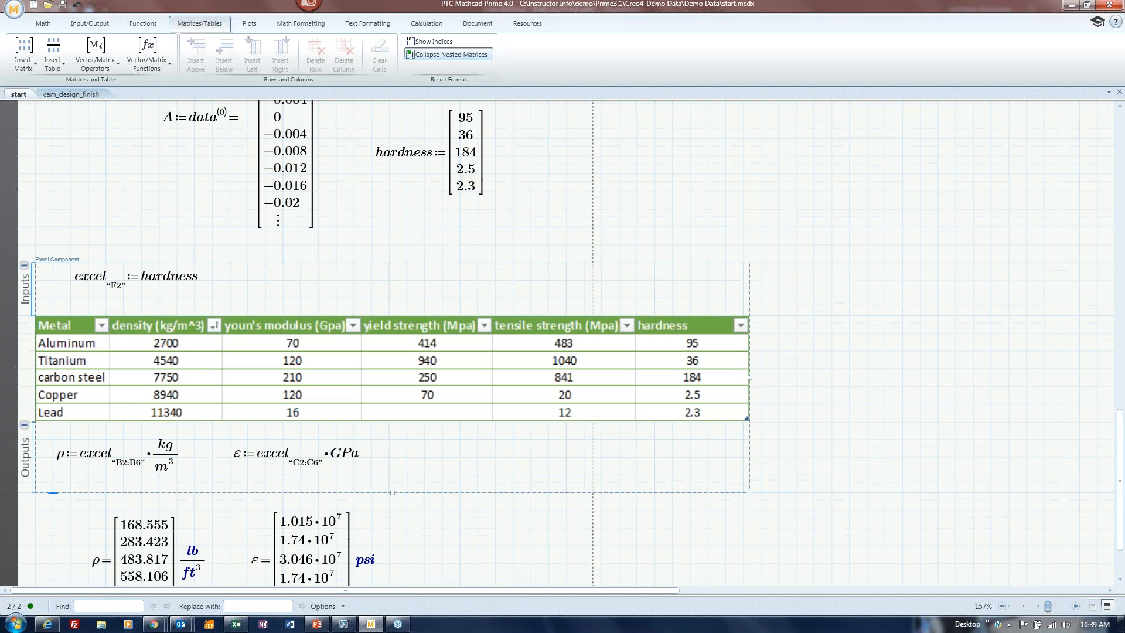
pyautogui.scroll(-2, 535, 481)
pyautogui.scroll(-1, 538, 486)
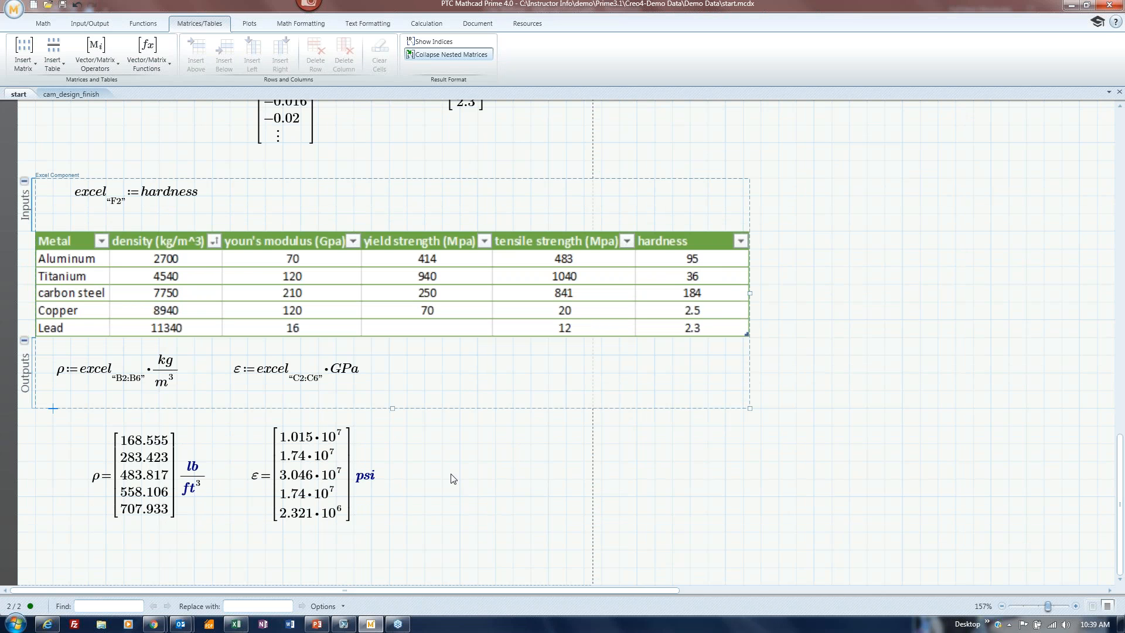
# Place the insertion point in the empty worksheet below the ρ and ε results.
pyautogui.click(144, 553)
pyautogui.scroll(-4, 144, 553)
pyautogui.click(108, 538)
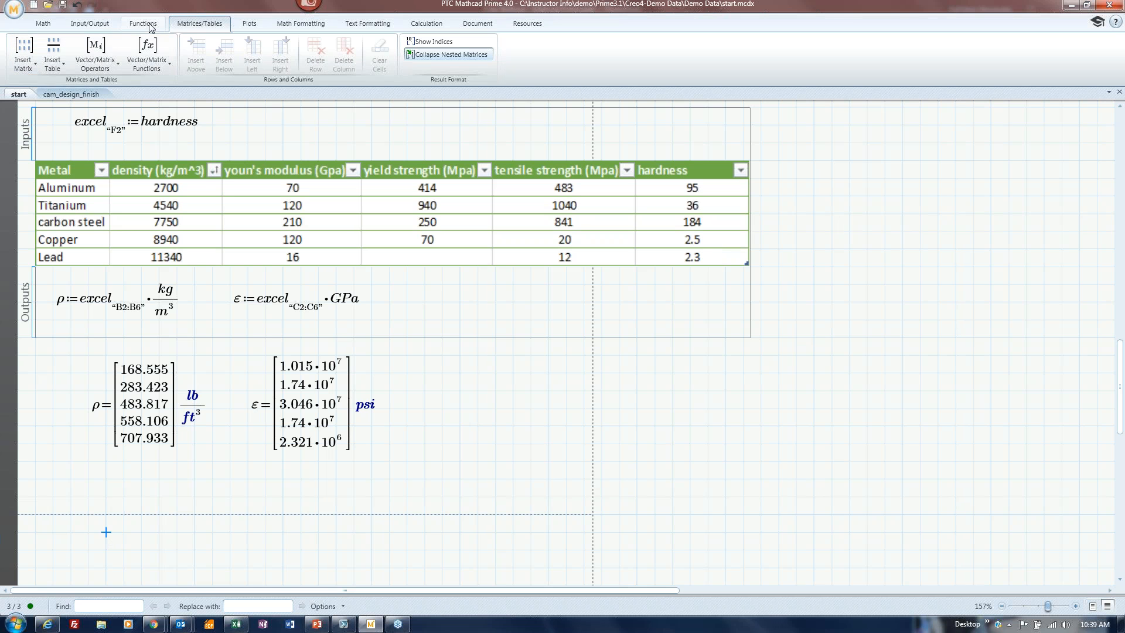
# Insert a new empty Excel component from Input/Output > Excel Component.
pyautogui.click(86, 24)
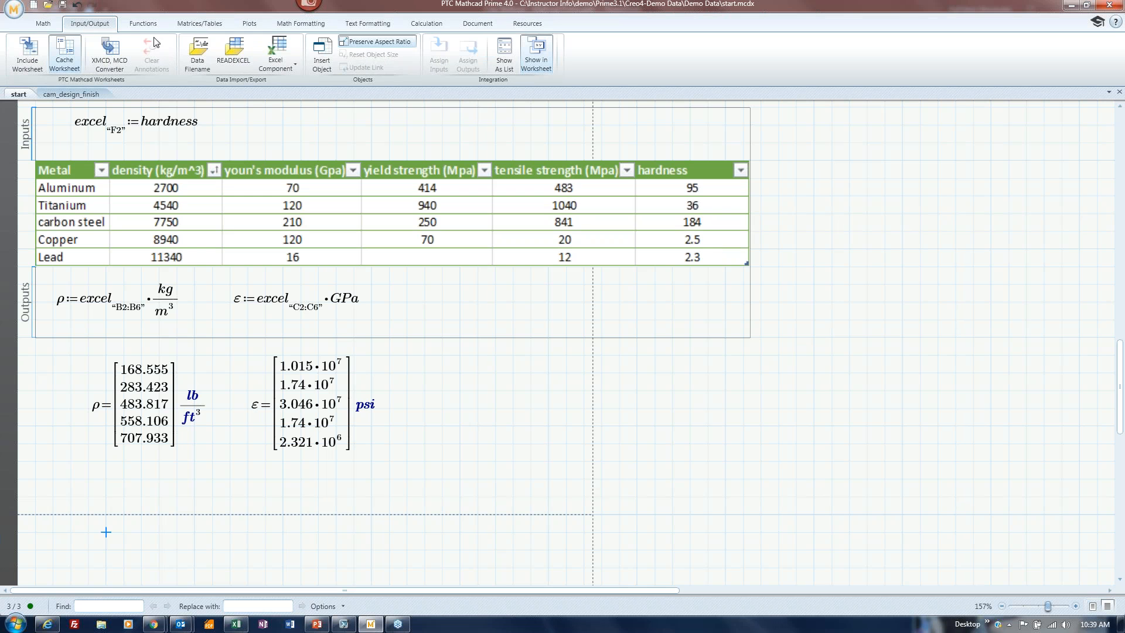
pyautogui.click(285, 55)
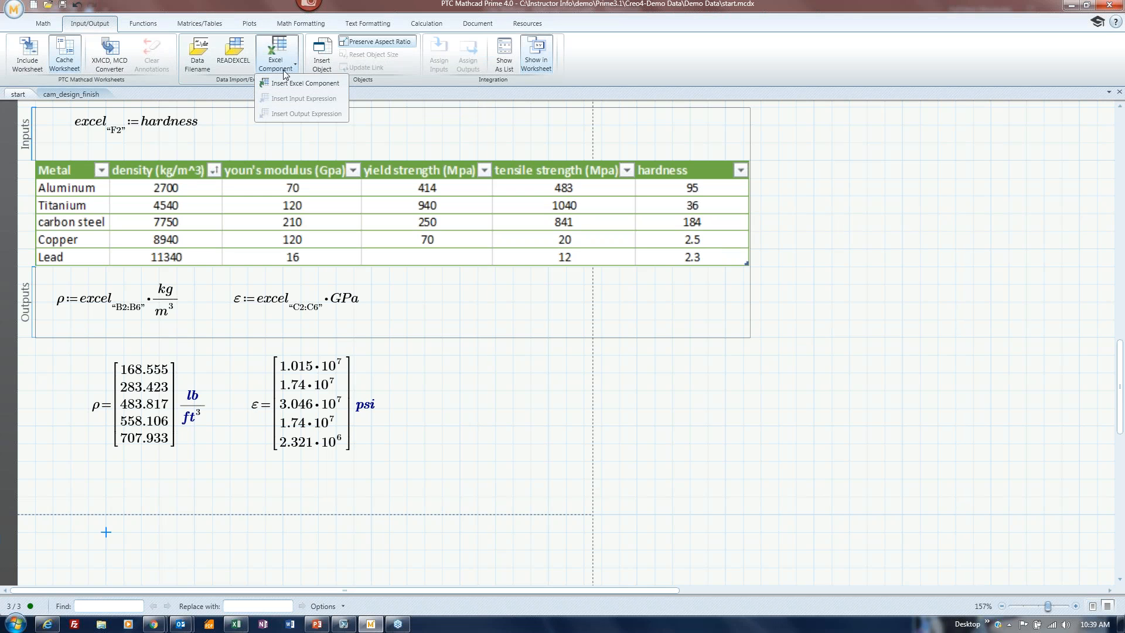
pyautogui.click(280, 82)
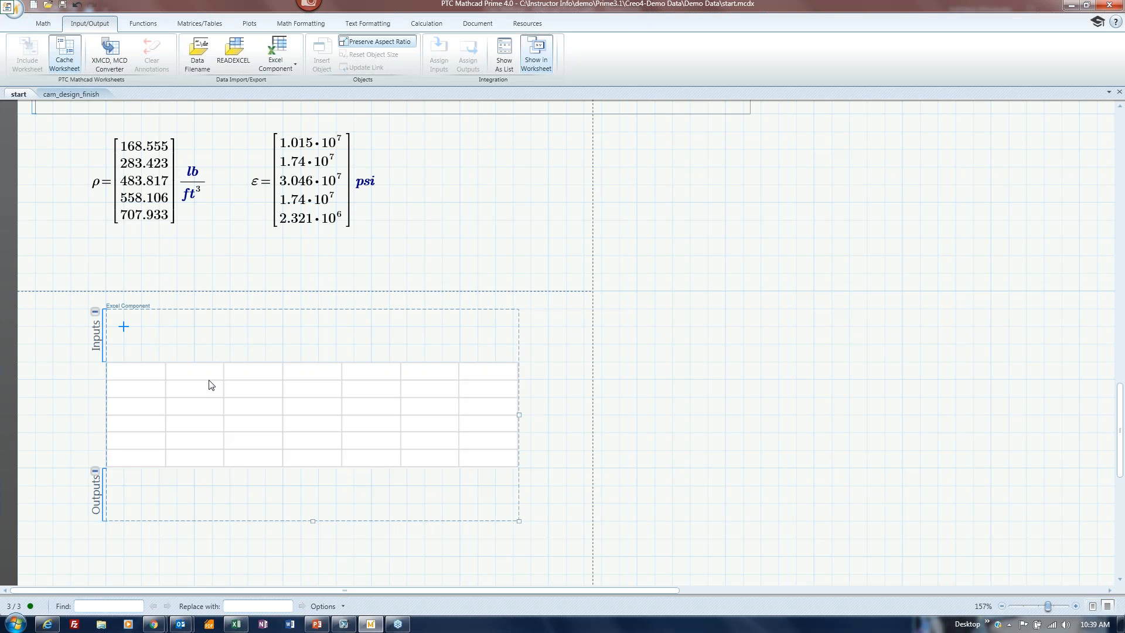
# Add an input expression passing 'data' into cell A1, filling the sheet with ε and R0.
pyautogui.rightClick(124, 329)
pyautogui.click(185, 390)
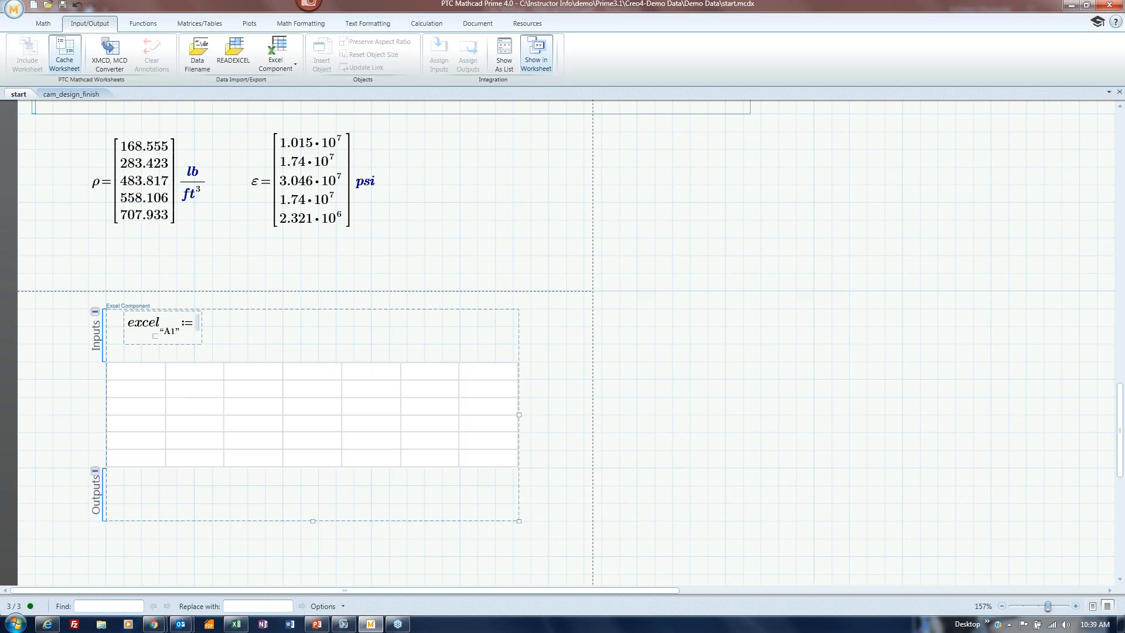
pyautogui.write('data')
pyautogui.click(568, 417)
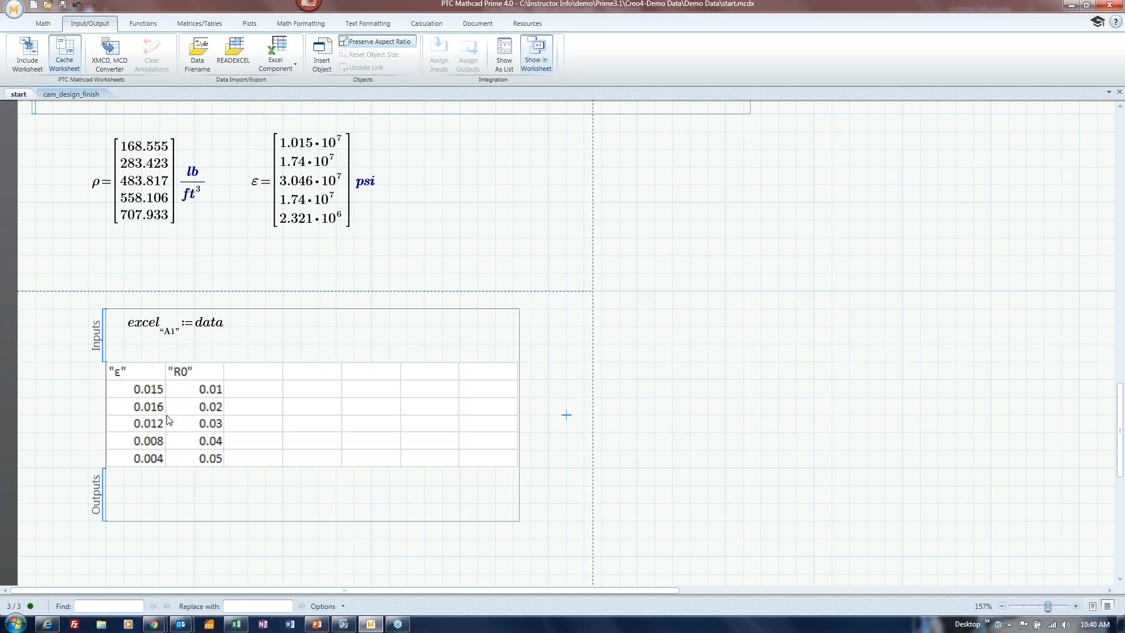
pyautogui.scroll(3, 176, 427)
pyautogui.scroll(6, 176, 427)
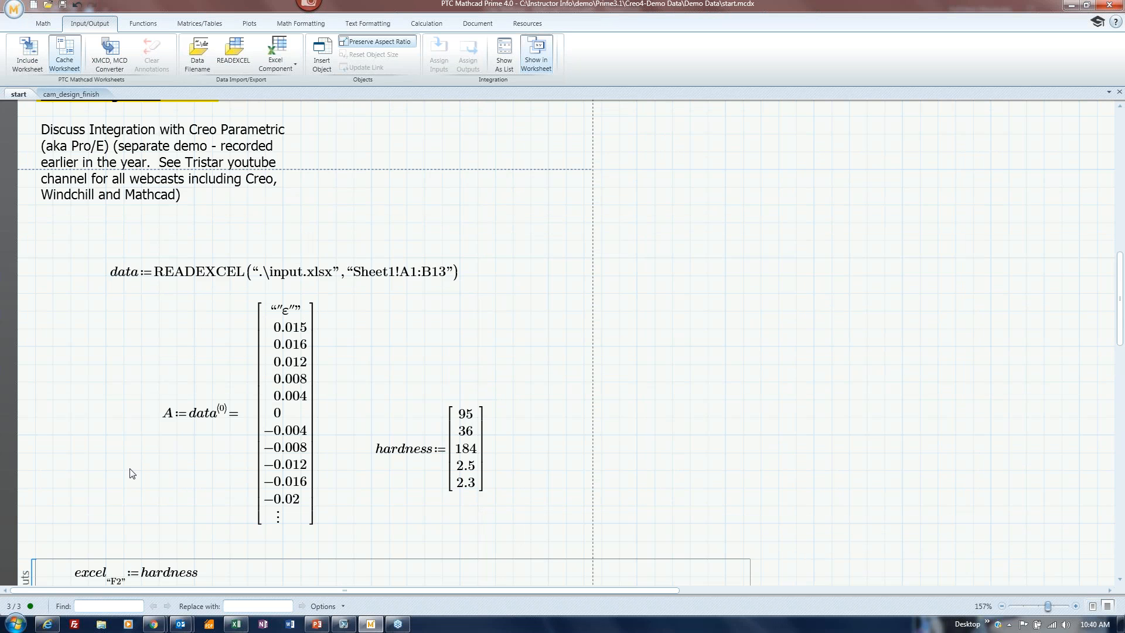
pyautogui.scroll(-9, 132, 471)
pyautogui.doubleClick(144, 448)
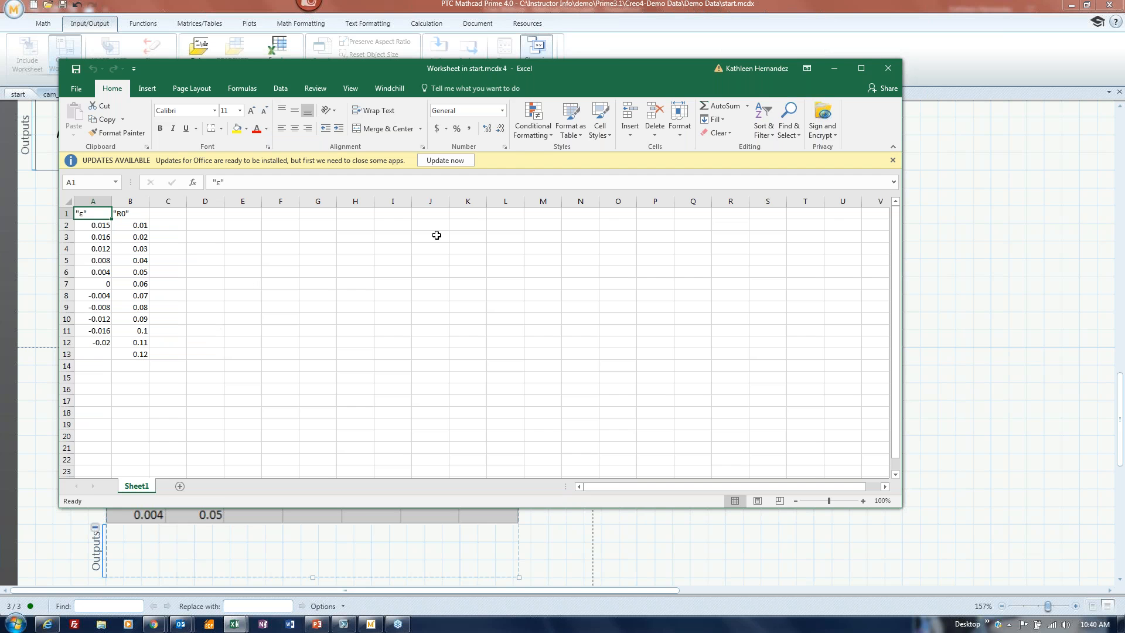
pyautogui.moveTo(630, 72); pyautogui.dragTo(730, 41)
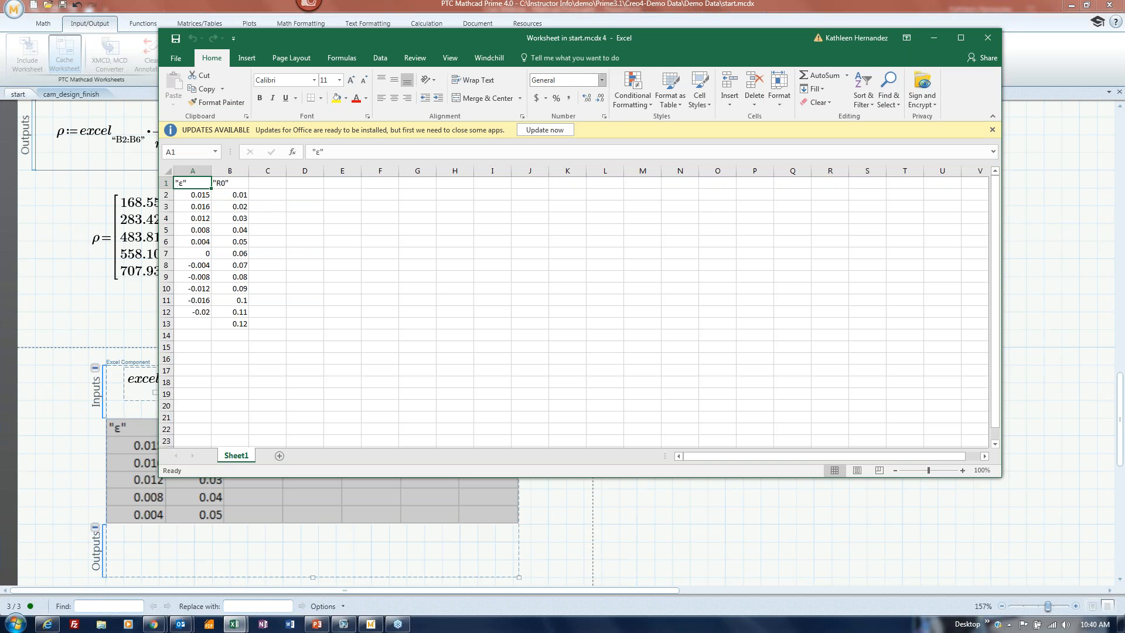
pyautogui.click(987, 37)
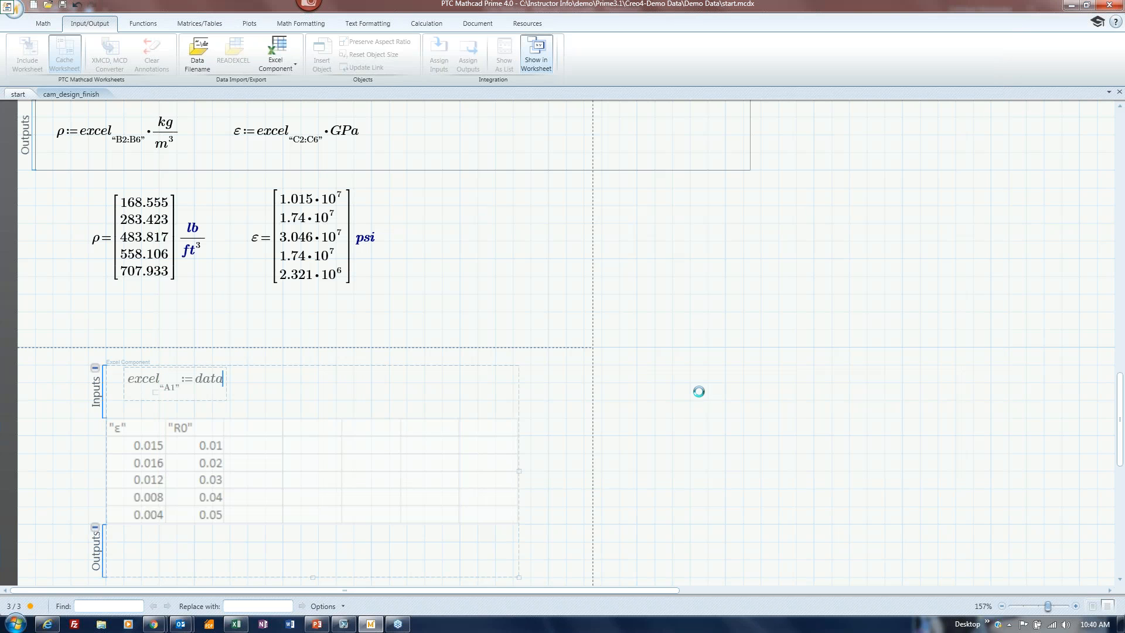
# Deselect the new component and switch to PowerPoint's slide 9, 'Excel Component'.
pyautogui.click(202, 390)
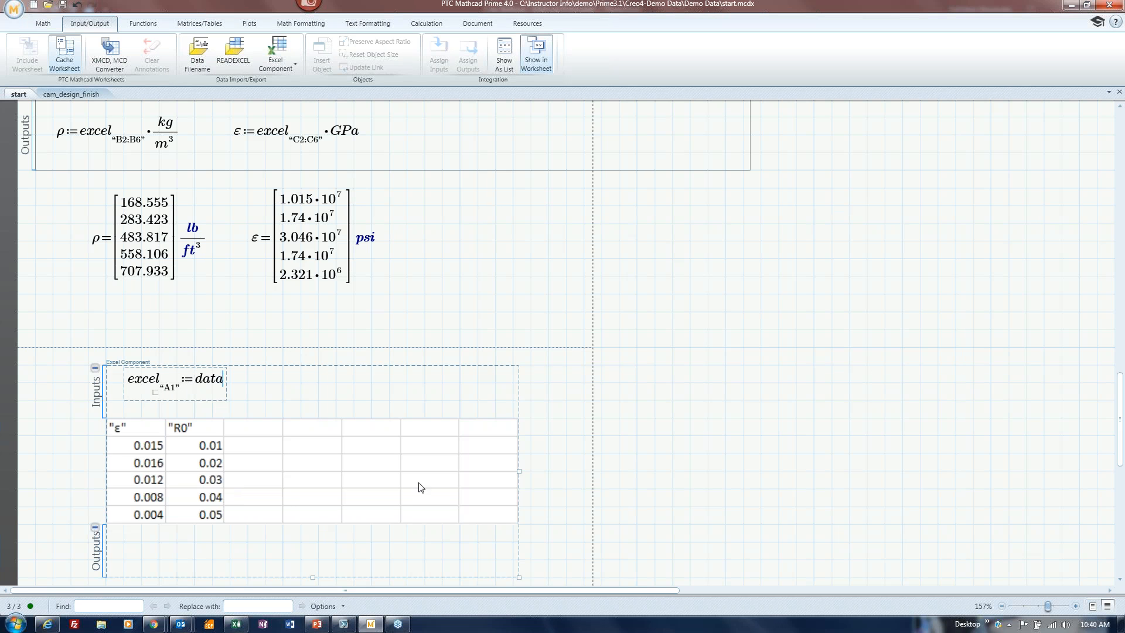
pyautogui.click(549, 474)
pyautogui.scroll(-5, 554, 473)
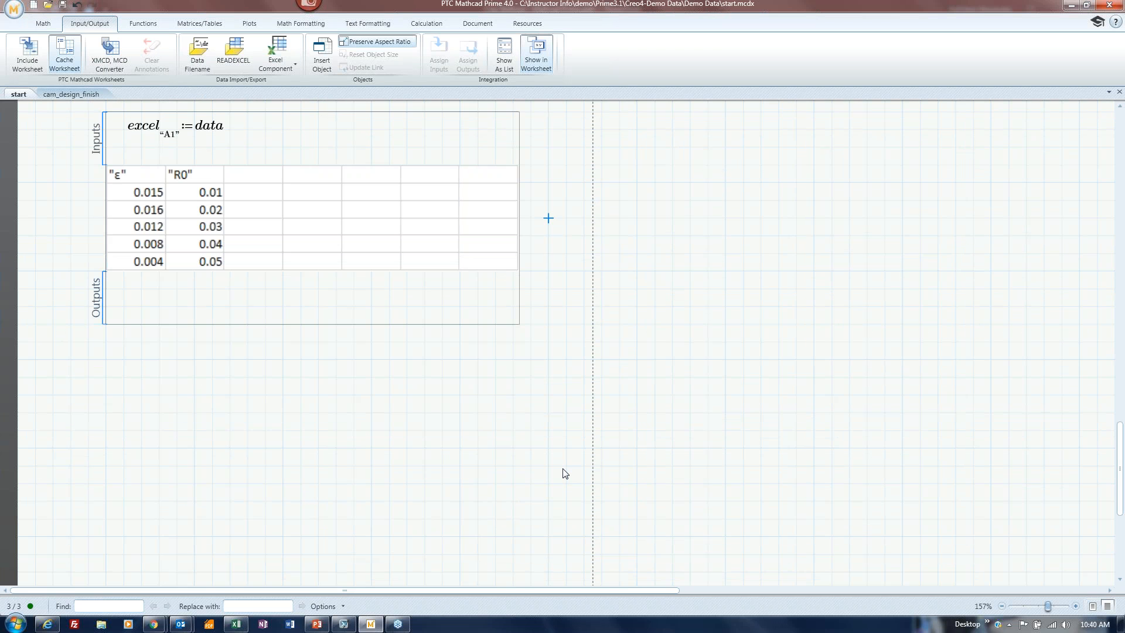
pyautogui.click(316, 624)
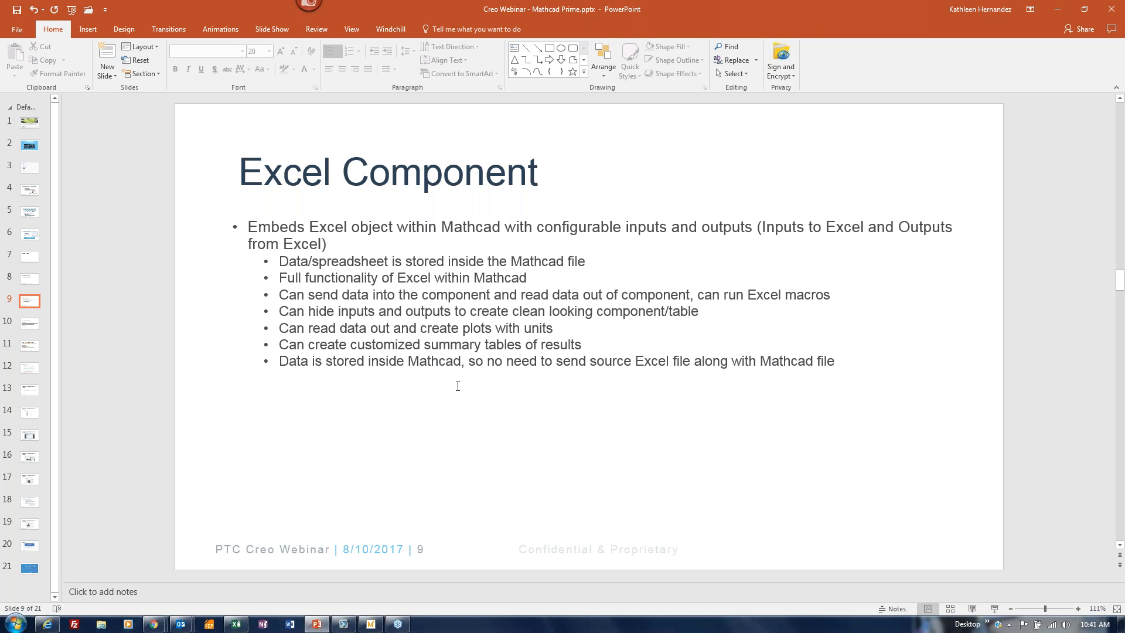
# Move to slide 10 and highlight the Mathcad install folder in the converter path.
pyautogui.scroll(-1, 424, 414)
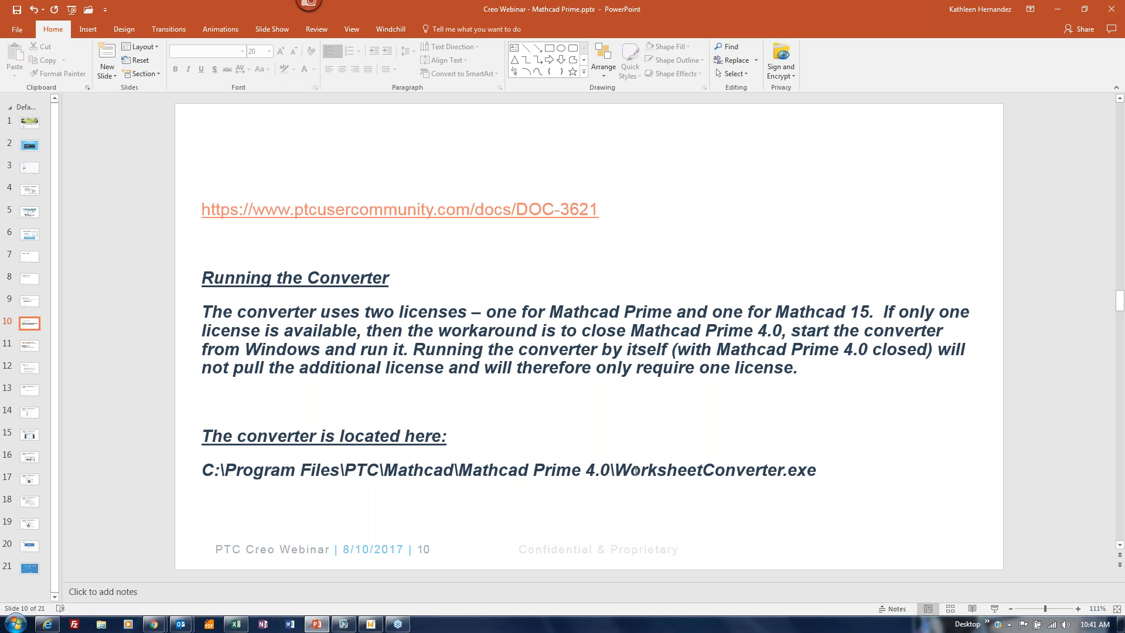
pyautogui.moveTo(611, 470); pyautogui.dragTo(201, 472)
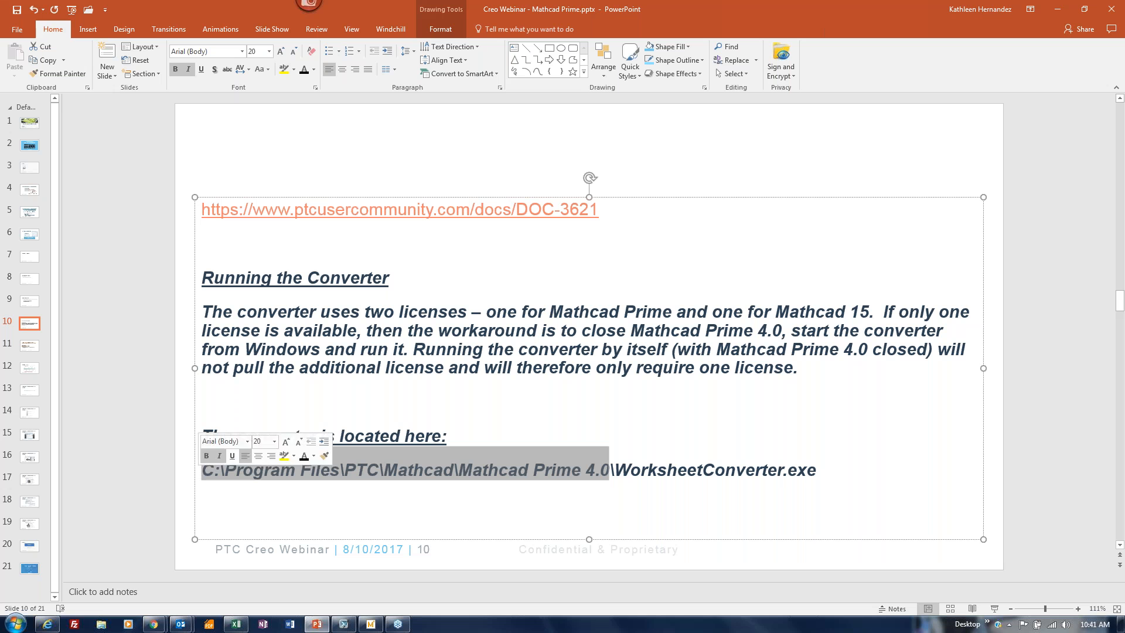
pyautogui.click(666, 483)
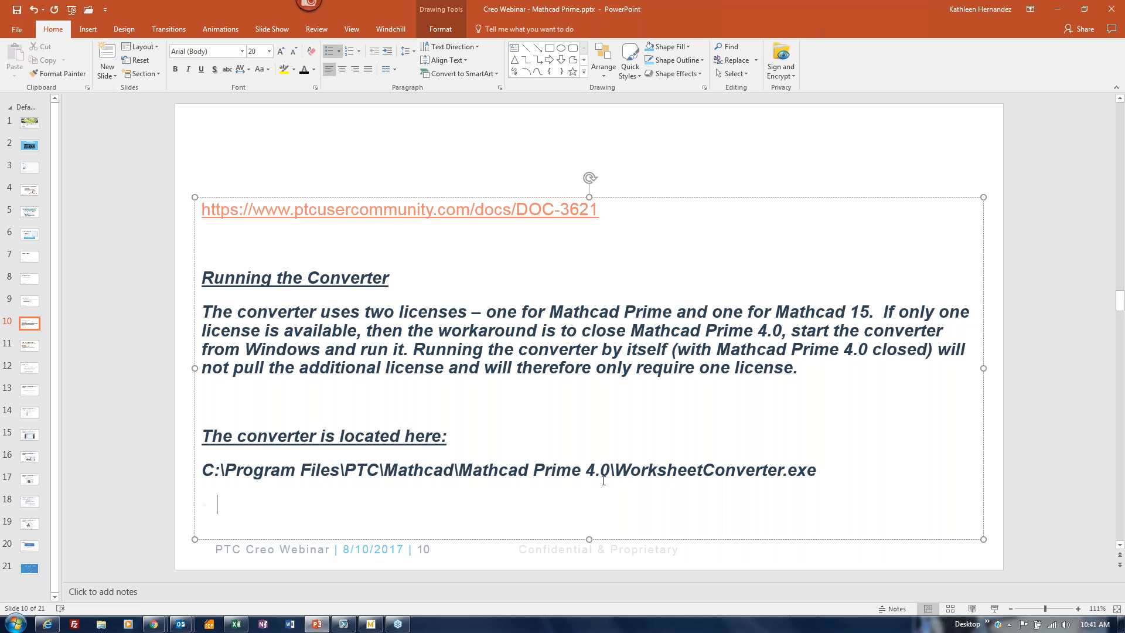
# Go back to the start.mcdx worksheet in Mathcad and open the Resources tab.
pyautogui.click(742, 556)
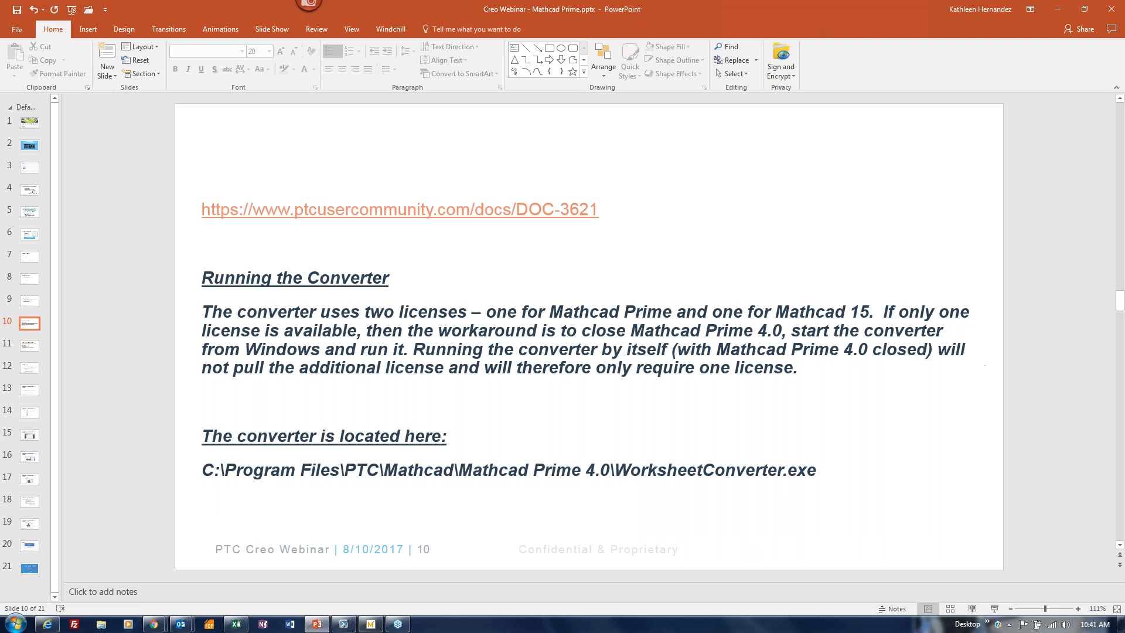
pyautogui.click(371, 623)
pyautogui.click(533, 24)
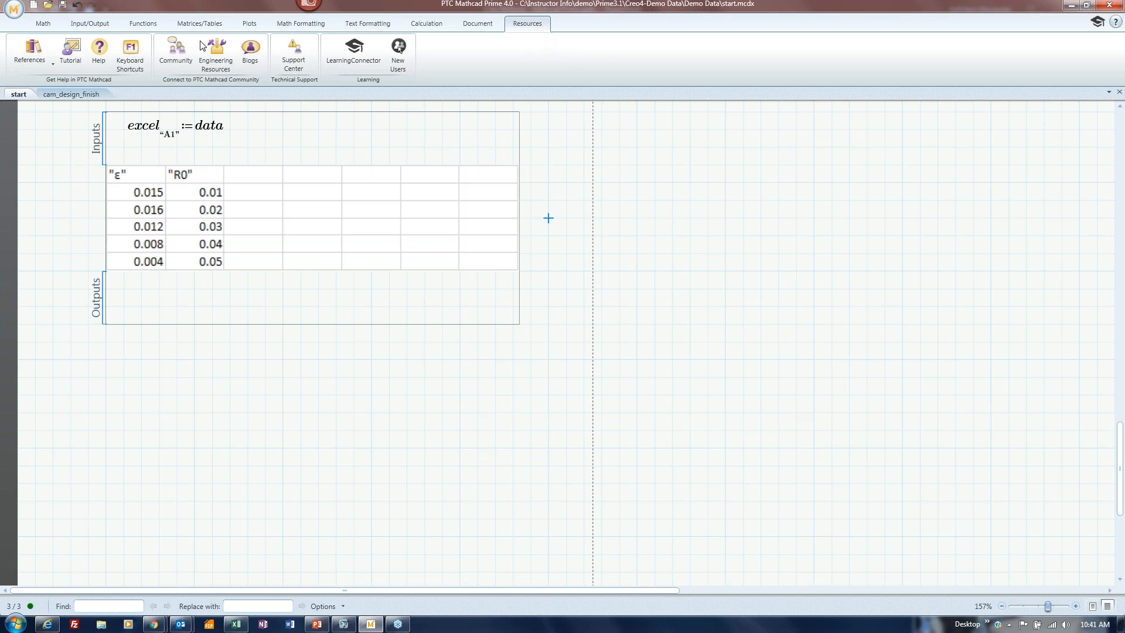
# Browse the References guides, then show PowerPoint slide 11, 'What's New in Mathcad Prime 4.0'.
pyautogui.click(41, 58)
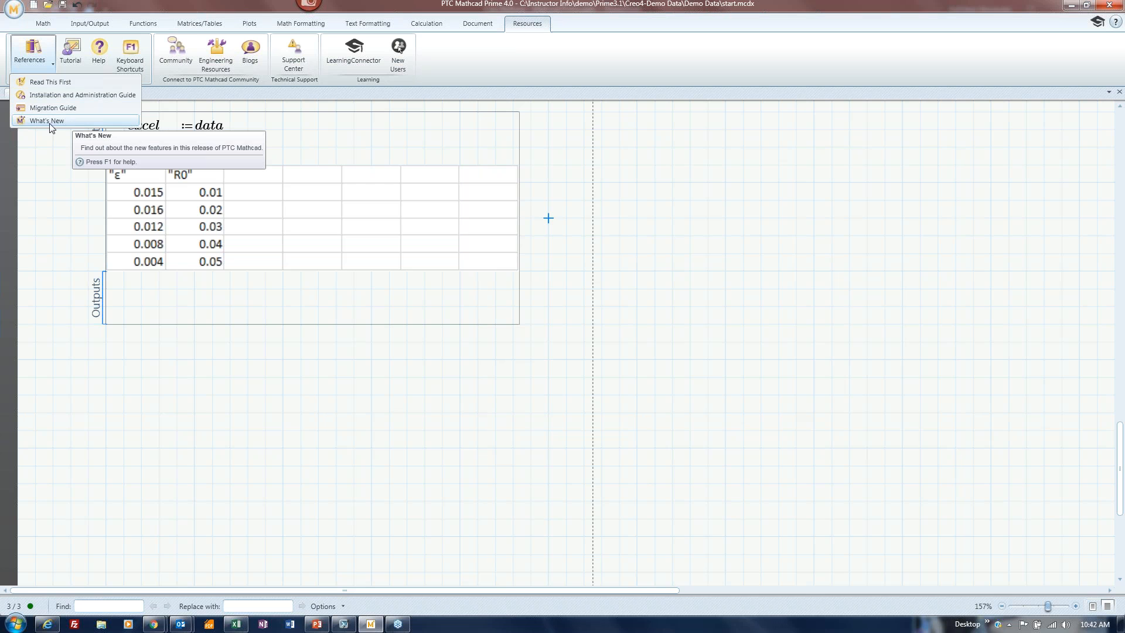
pyautogui.click(318, 625)
pyautogui.scroll(-1, 292, 411)
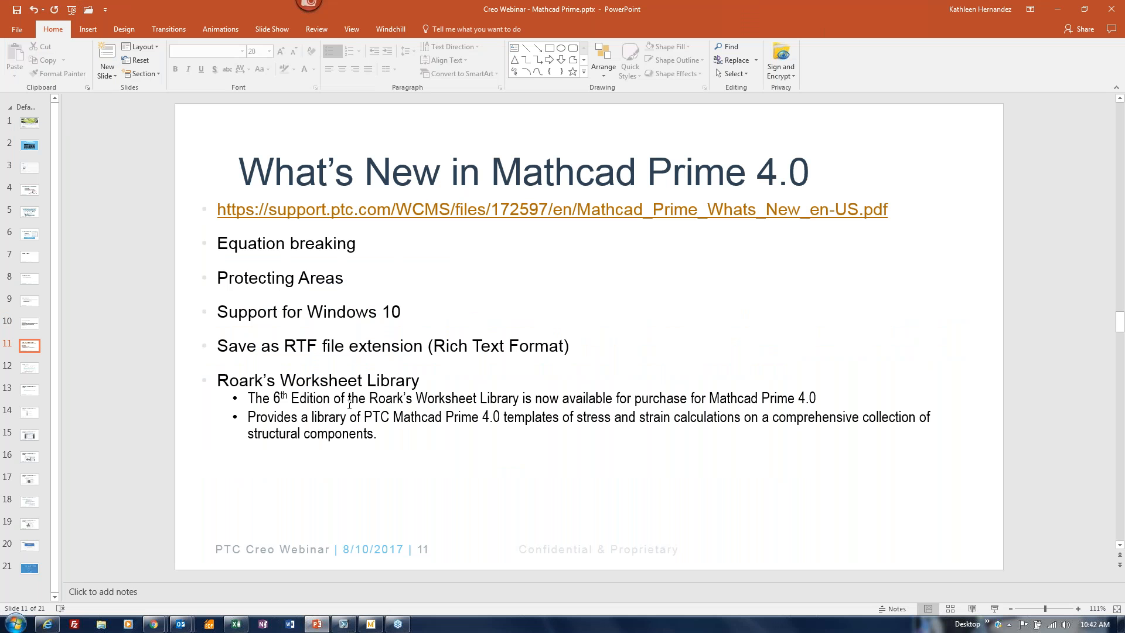